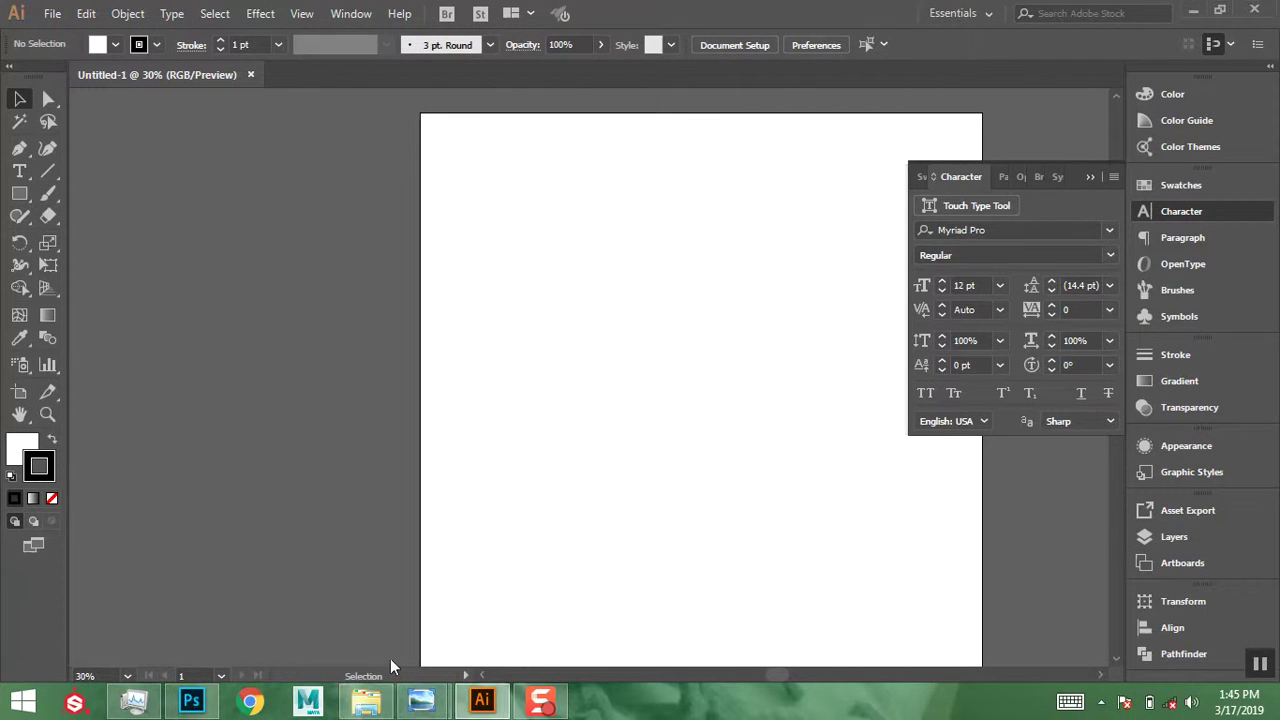
- Place MLS.jpg from the ILLUSTRATOR folder into Untitled-1 as a linked image
{"action": "left_click", "coordinate": [366, 700]}
{"action": "left_click_drag", "start_coordinate": [697, 305], "coordinate": [168, 388]}
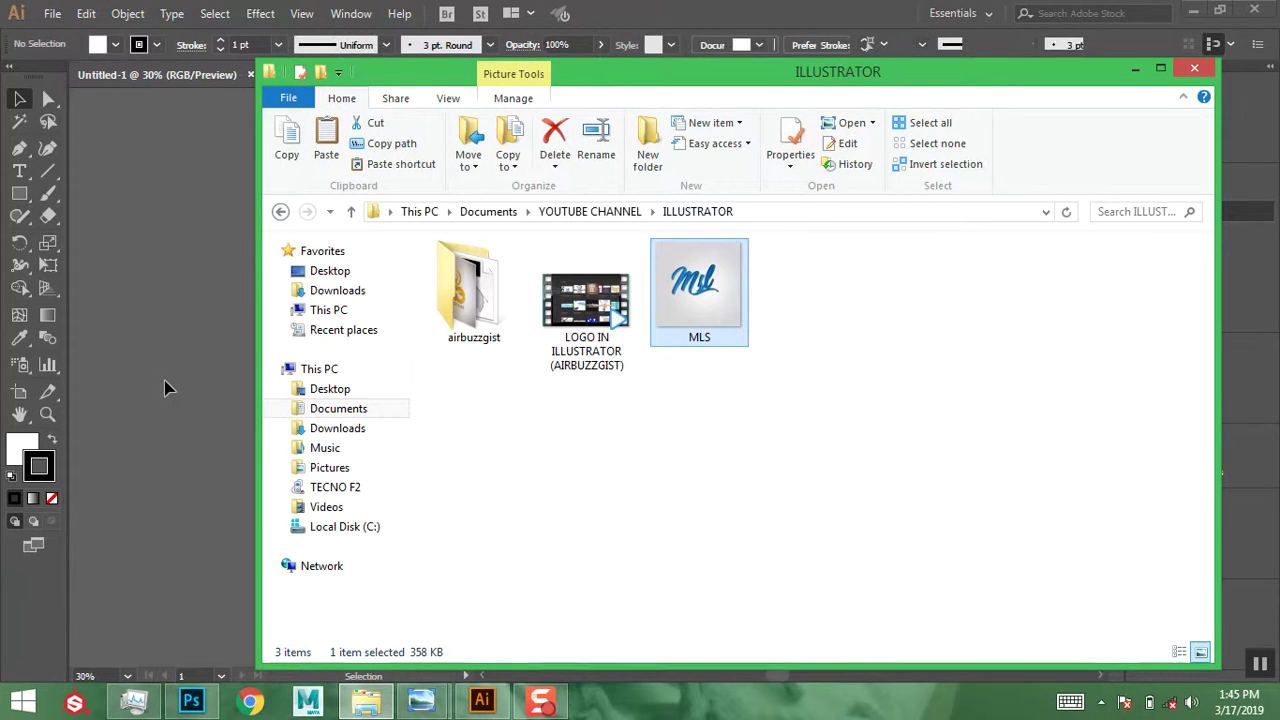
{"action": "left_click", "coordinate": [171, 148]}
{"action": "left_click", "coordinate": [1092, 177]}
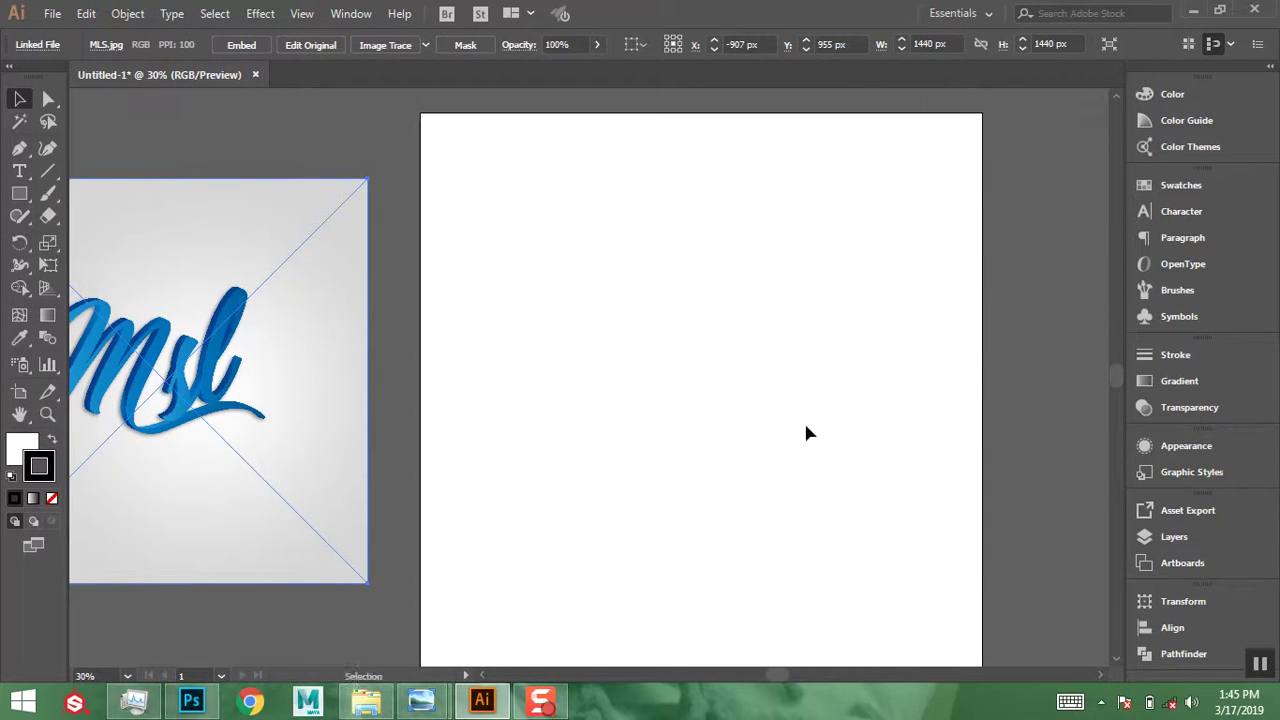
- Move the reference image beside the artboard and add 72 pt placeholder text
{"action": "left_click_drag", "start_coordinate": [806, 428], "coordinate": [897, 417]}
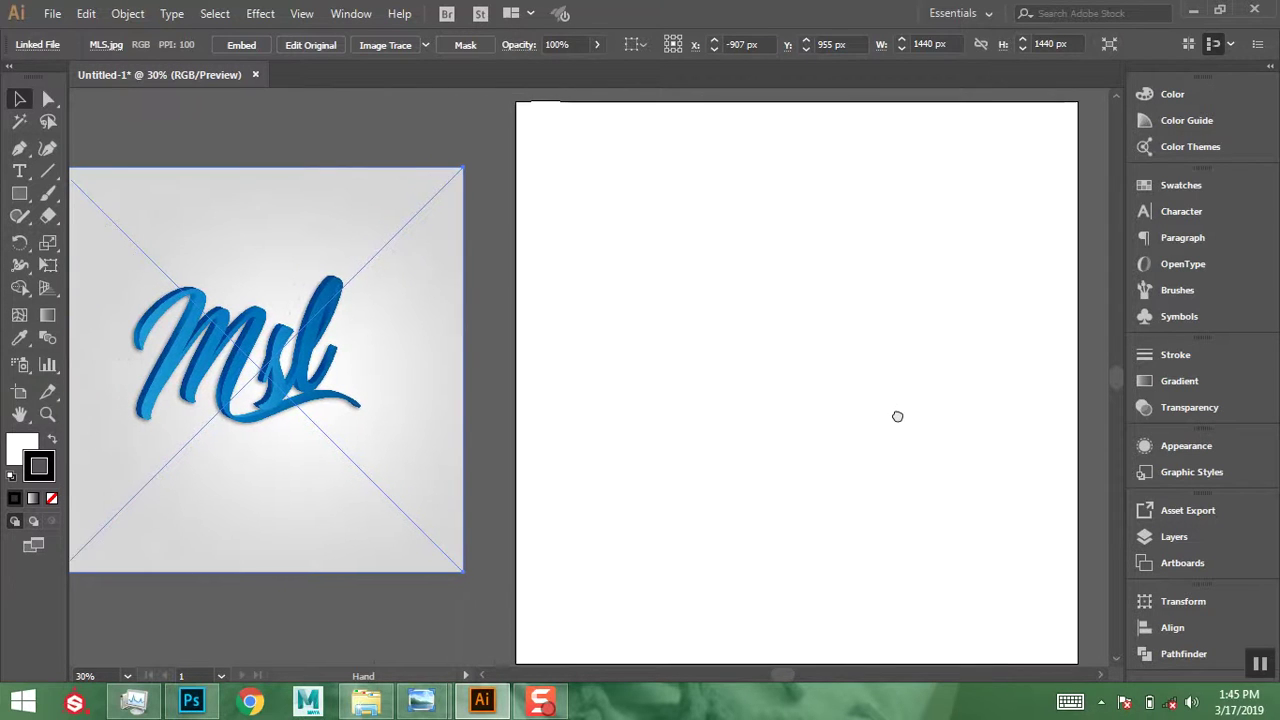
{"action": "left_click_drag", "start_coordinate": [244, 381], "coordinate": [273, 380]}
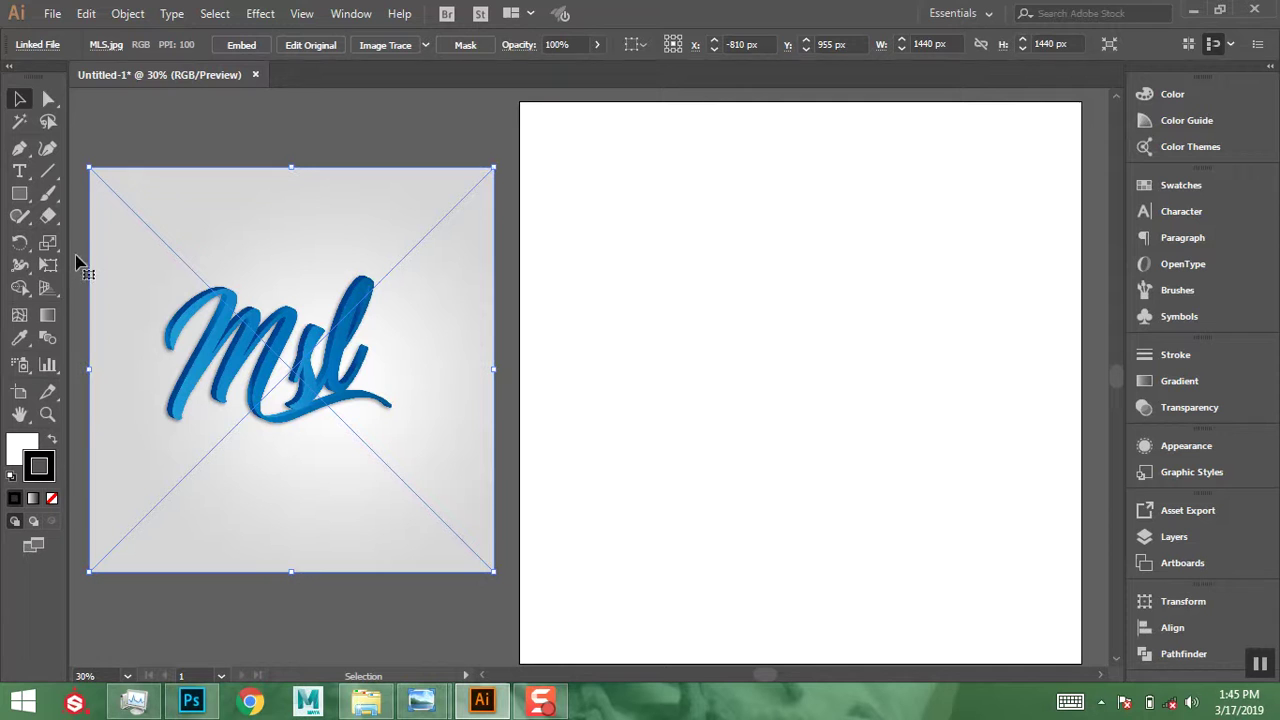
{"action": "left_click", "coordinate": [18, 174]}
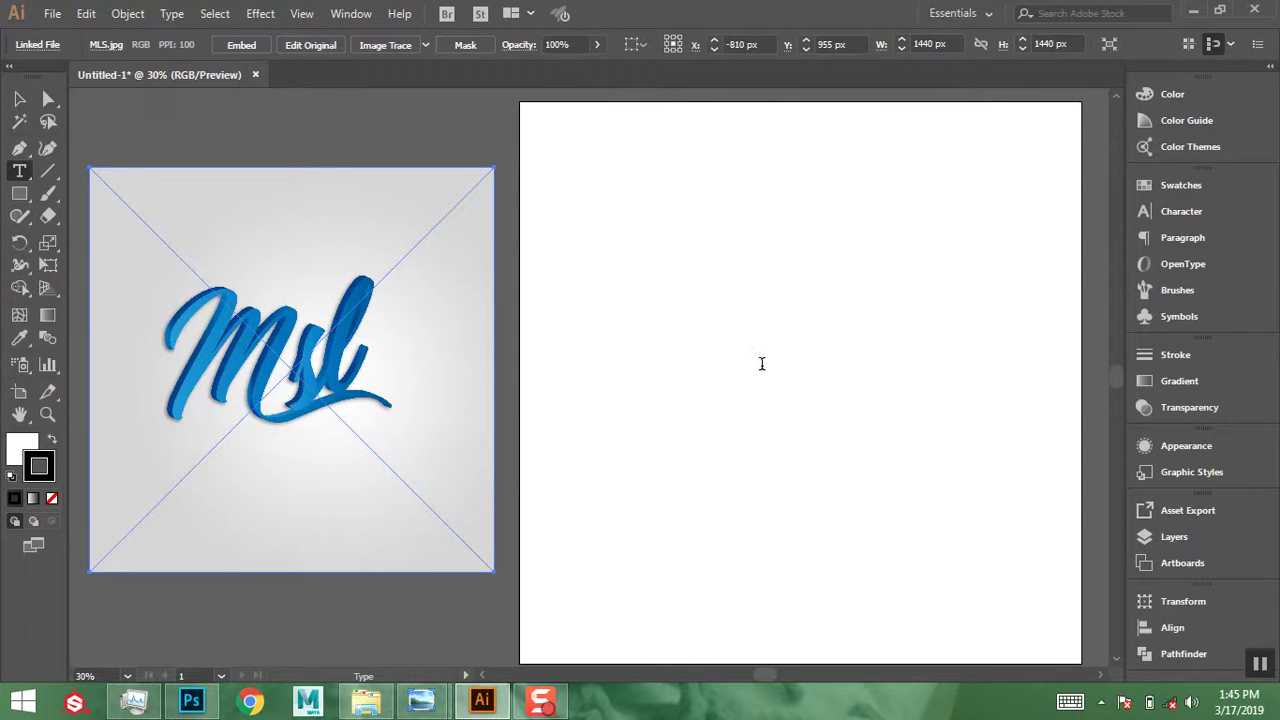
{"action": "left_click", "coordinate": [759, 356]}
{"action": "left_click", "coordinate": [899, 46]}
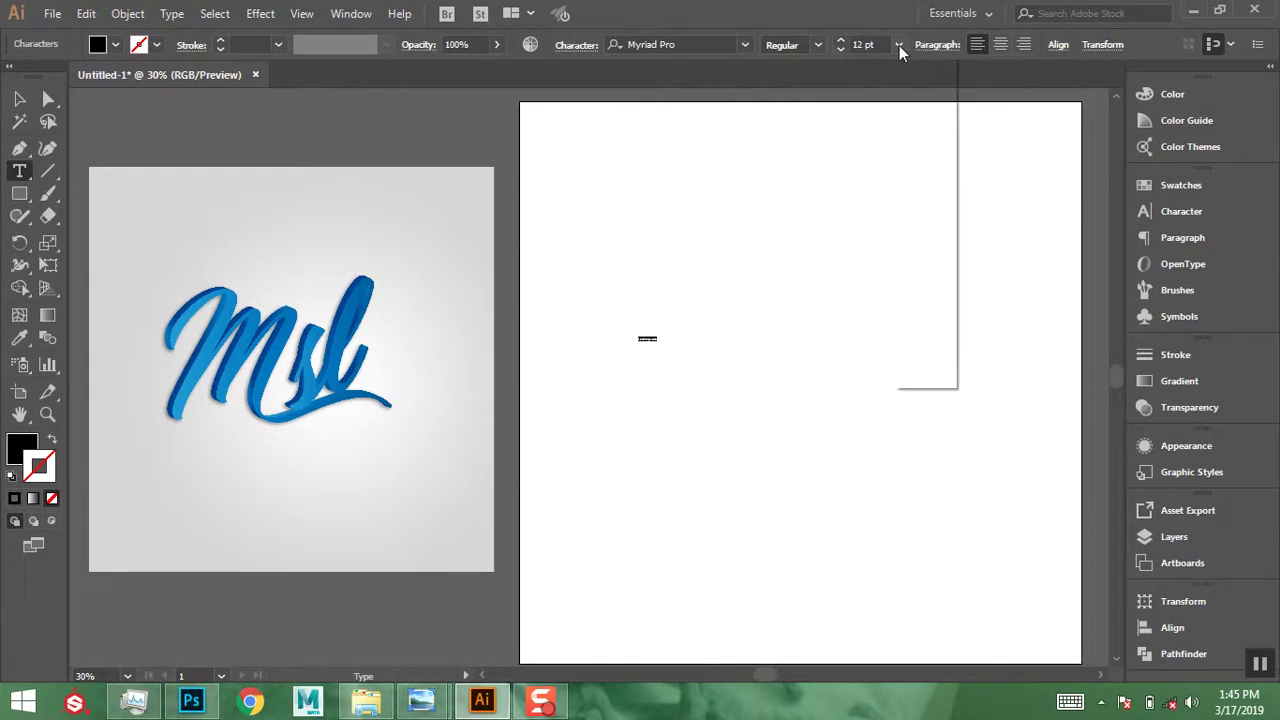
{"action": "left_click", "coordinate": [930, 380]}
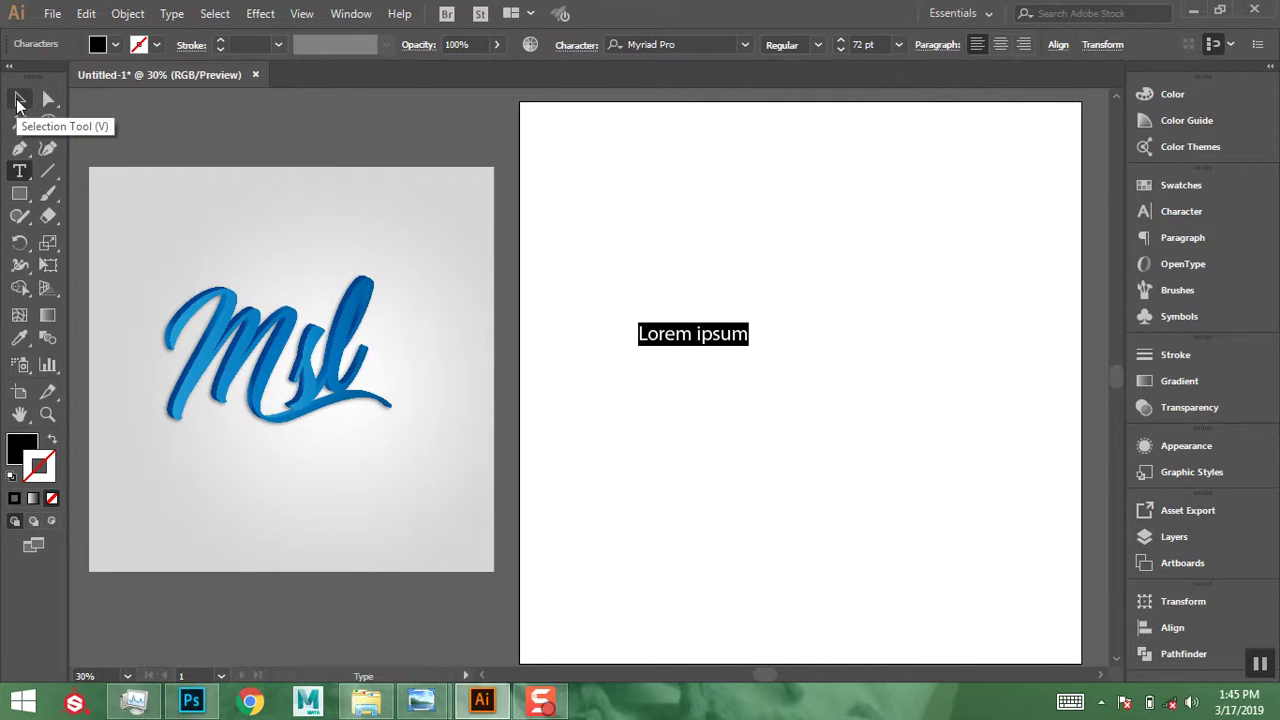
- Enlarge and centre the placeholder text, then replace it with 'msl'
{"action": "left_click", "coordinate": [18, 100]}
{"action": "left_click_drag", "start_coordinate": [753, 348], "coordinate": [791, 379]}
{"action": "left_click_drag", "start_coordinate": [840, 420], "coordinate": [952, 476]}
{"action": "left_click_drag", "start_coordinate": [731, 342], "coordinate": [856, 395]}
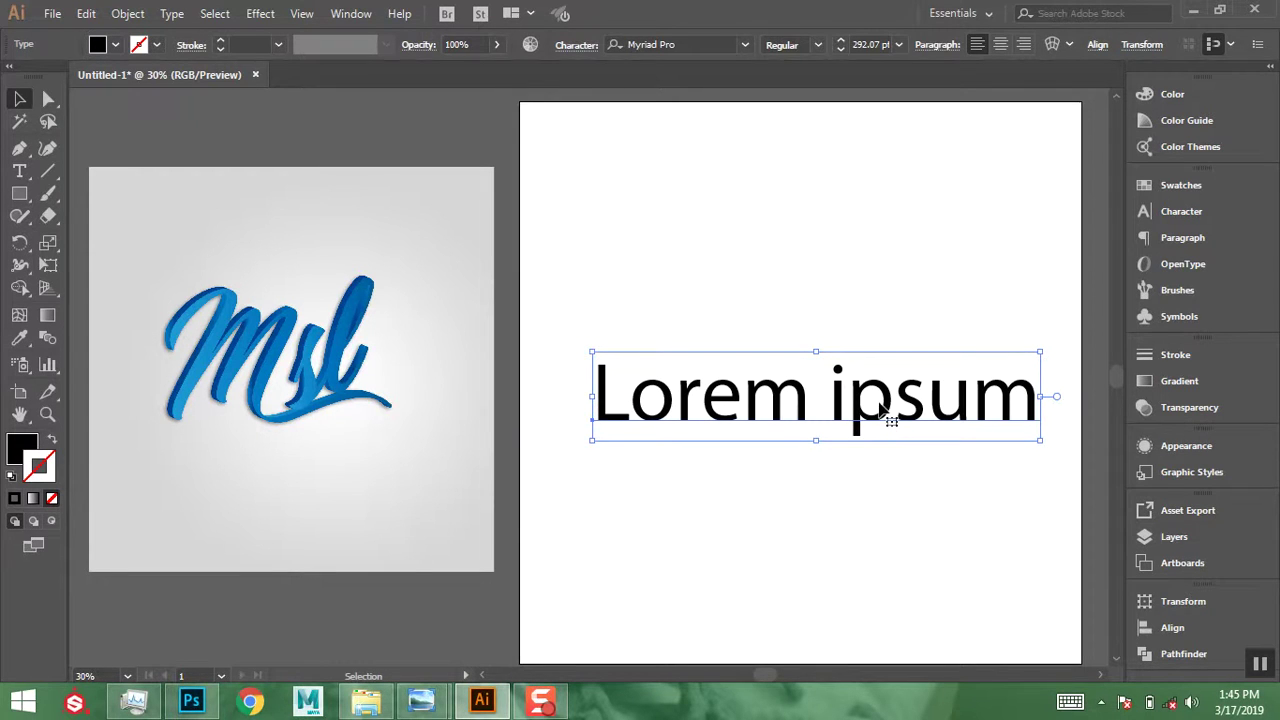
{"action": "double_click", "coordinate": [880, 402]}
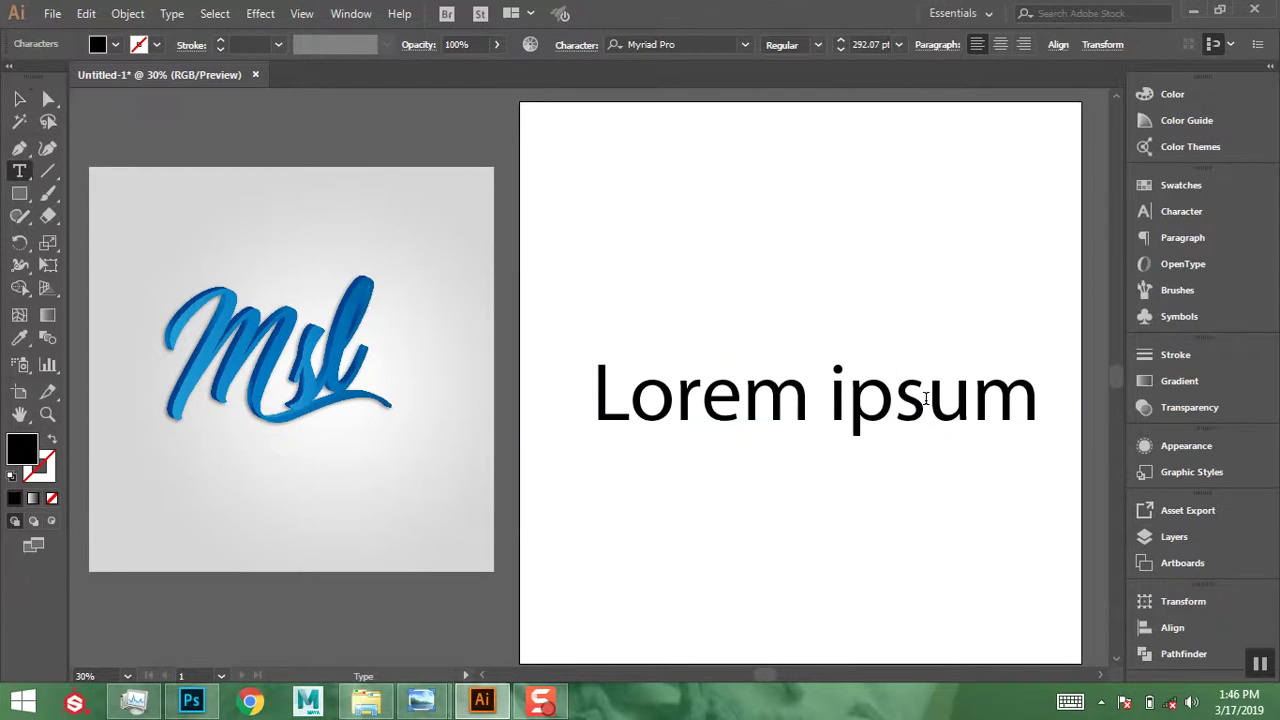
{"action": "left_click_drag", "start_coordinate": [600, 390], "coordinate": [1070, 423]}
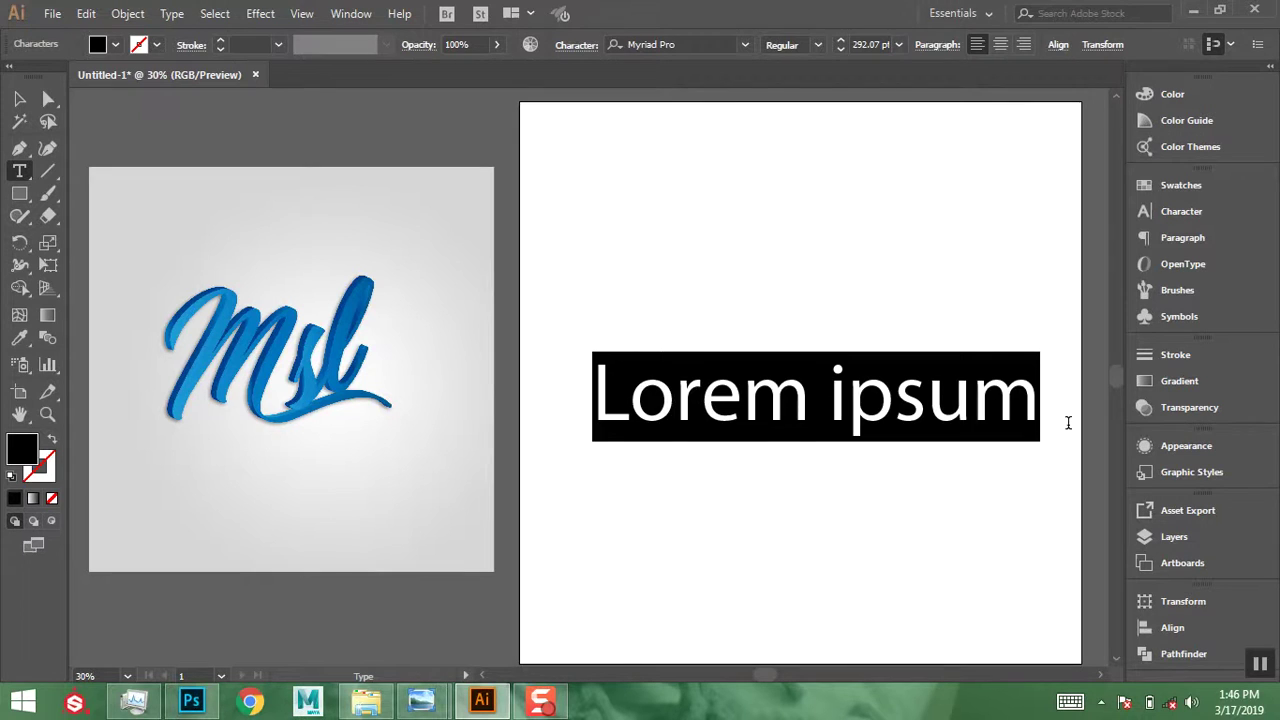
{"action": "type", "text": "ms"}
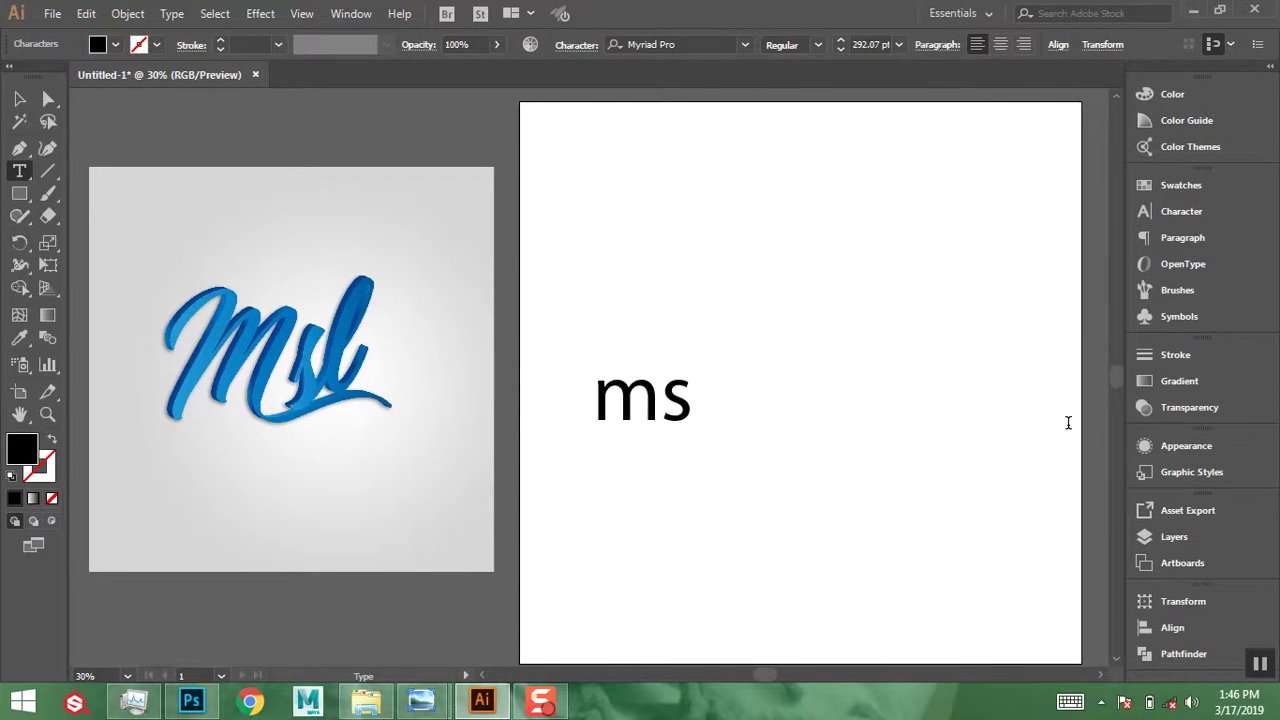
{"action": "type", "text": "l"}
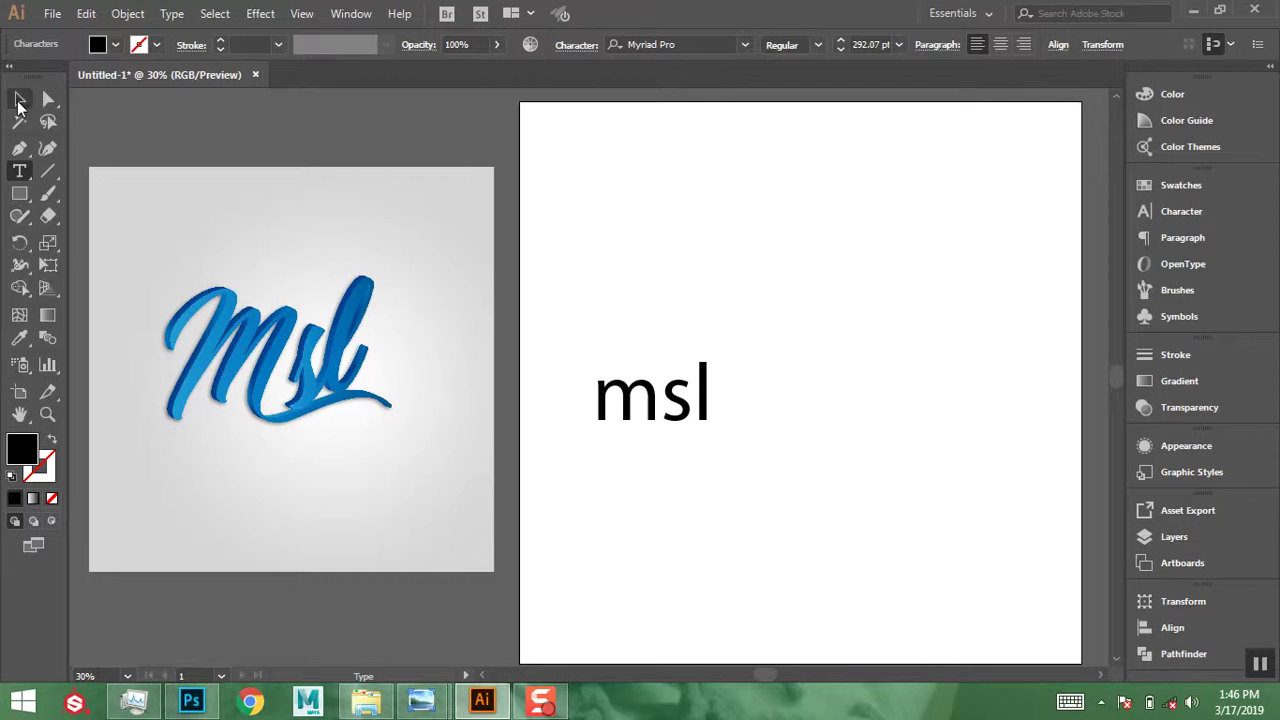
{"action": "key", "text": "Escape"}
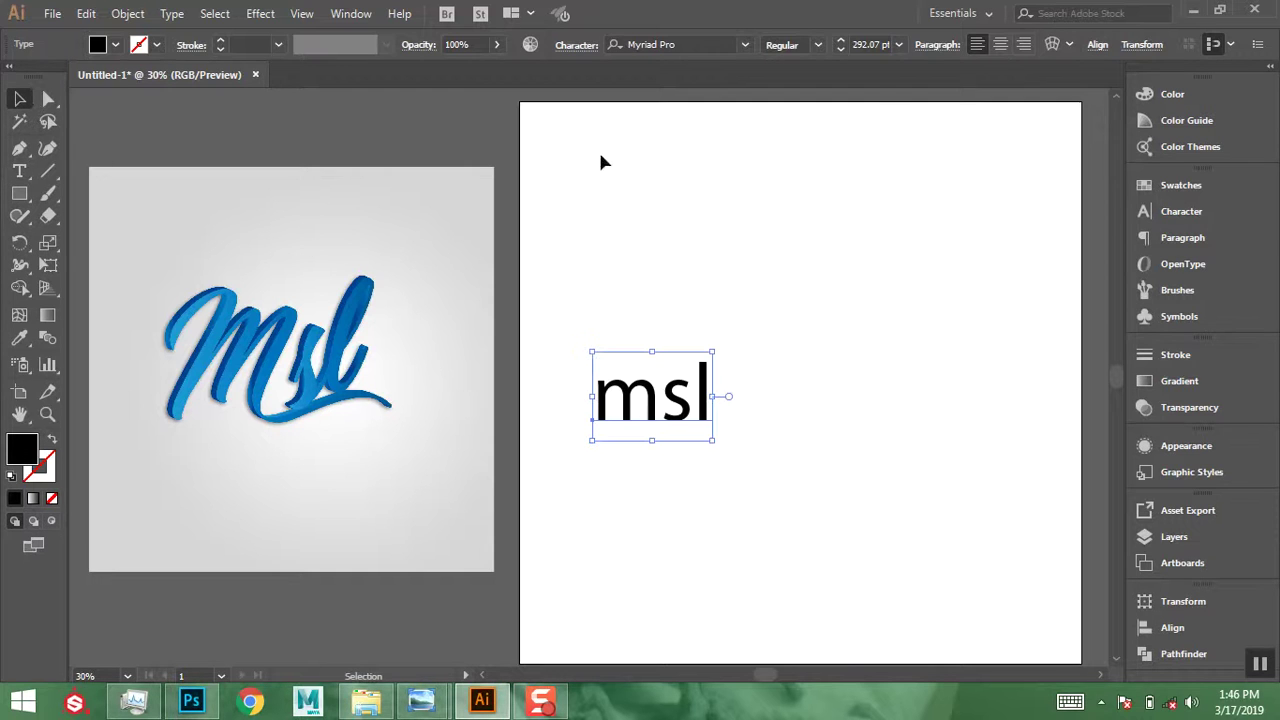
- Set the text's font to Messenger Pigeons Personal Use
{"action": "left_click", "coordinate": [710, 44]}
{"action": "type", "text": "m"}
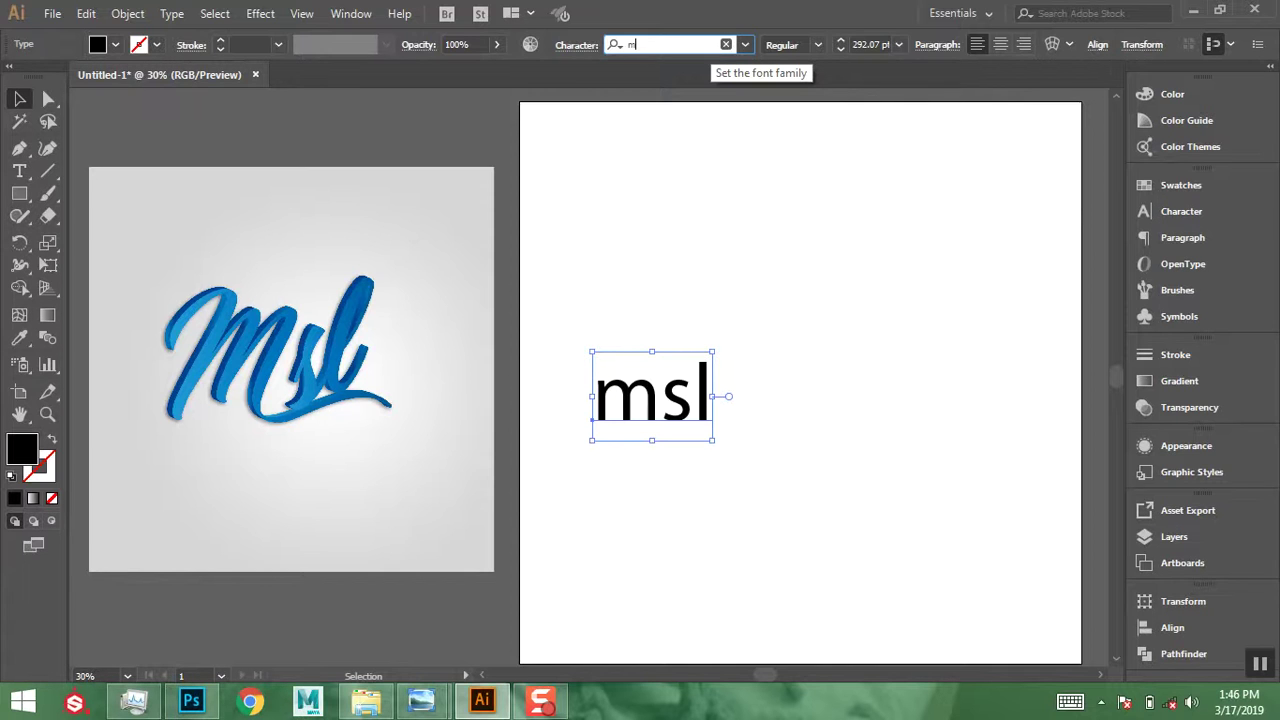
{"action": "key", "text": "Escape"}
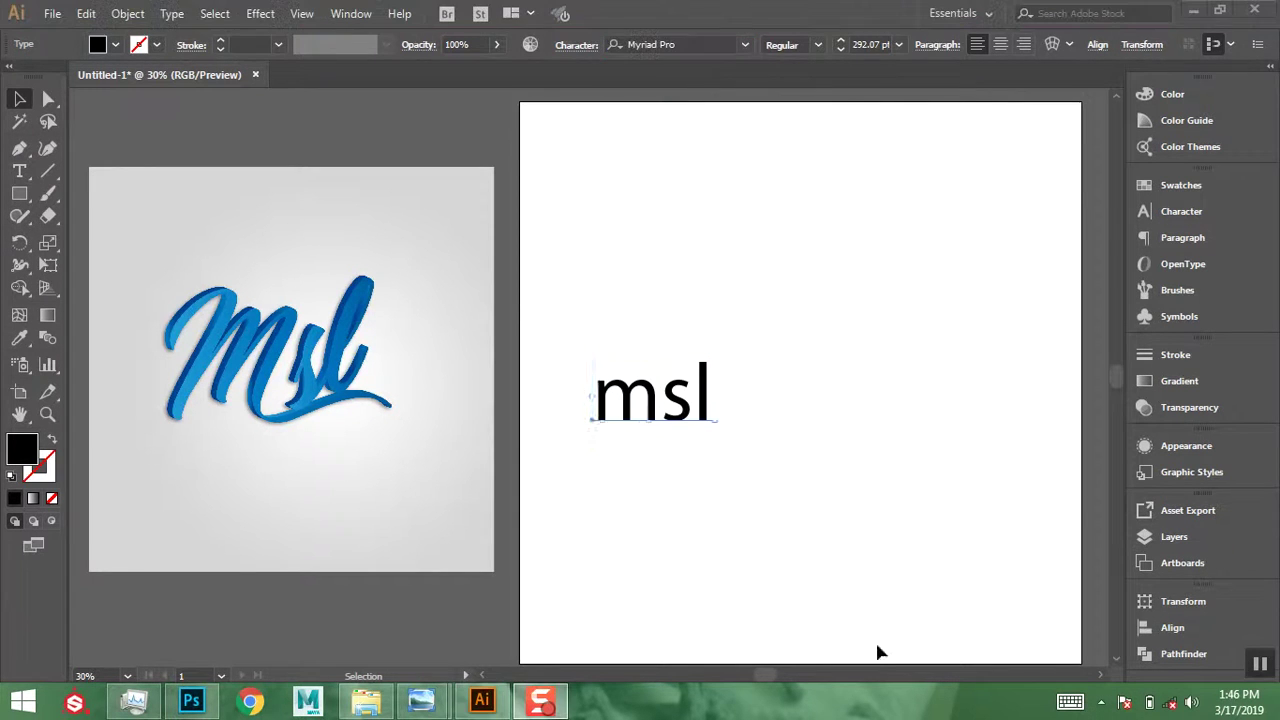
{"action": "left_click", "coordinate": [694, 44]}
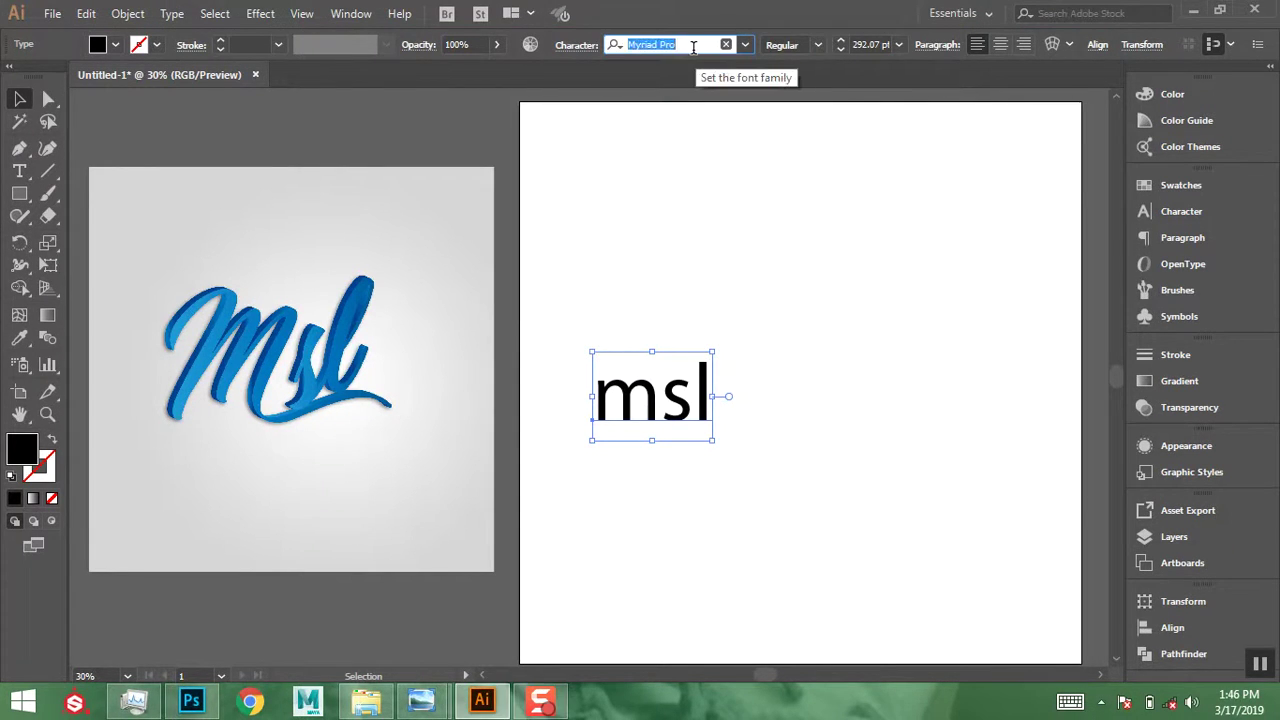
{"action": "type", "text": "mess"}
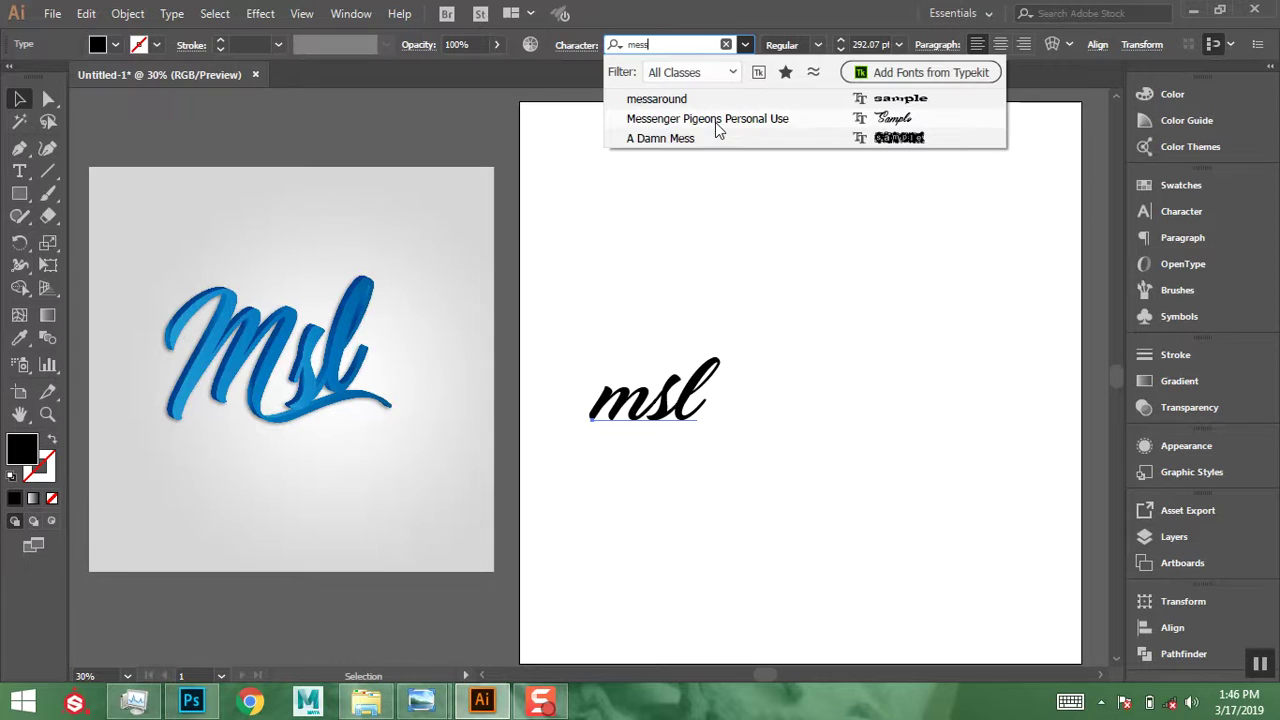
{"action": "left_click", "coordinate": [716, 120]}
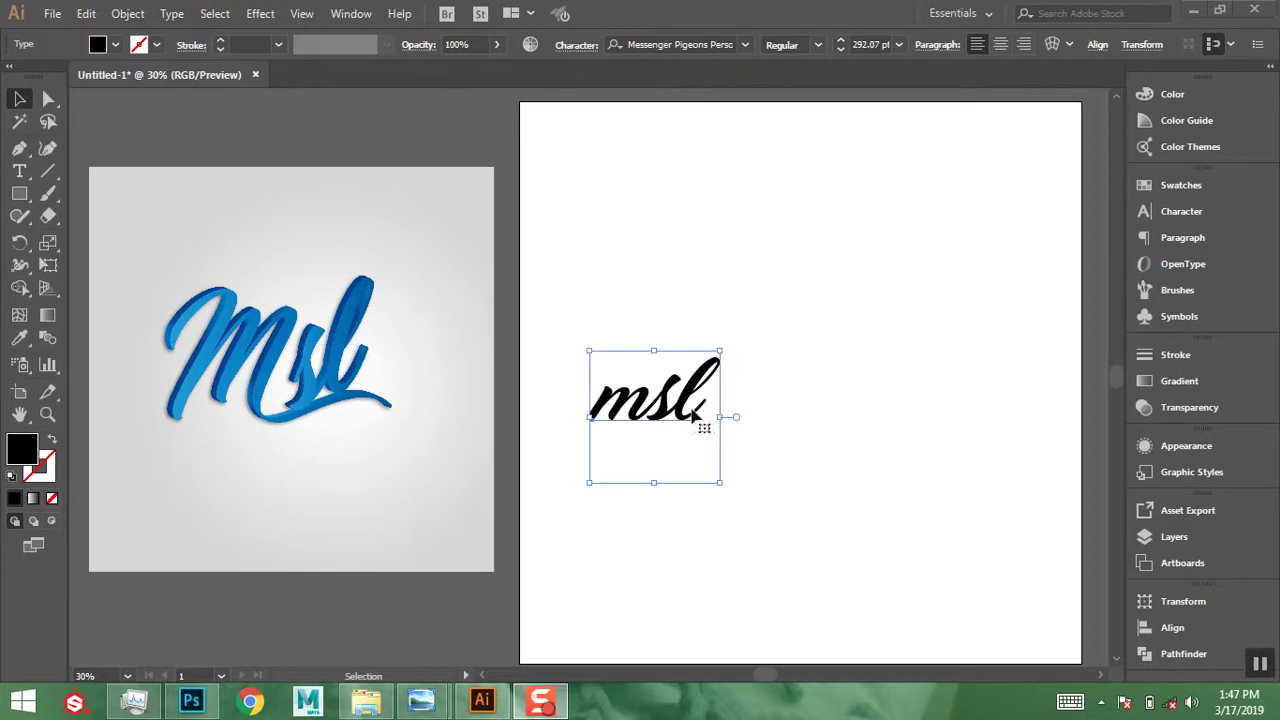
- Centre the text and change its lowercase m to a capital M
{"action": "left_click_drag", "start_coordinate": [705, 410], "coordinate": [859, 414]}
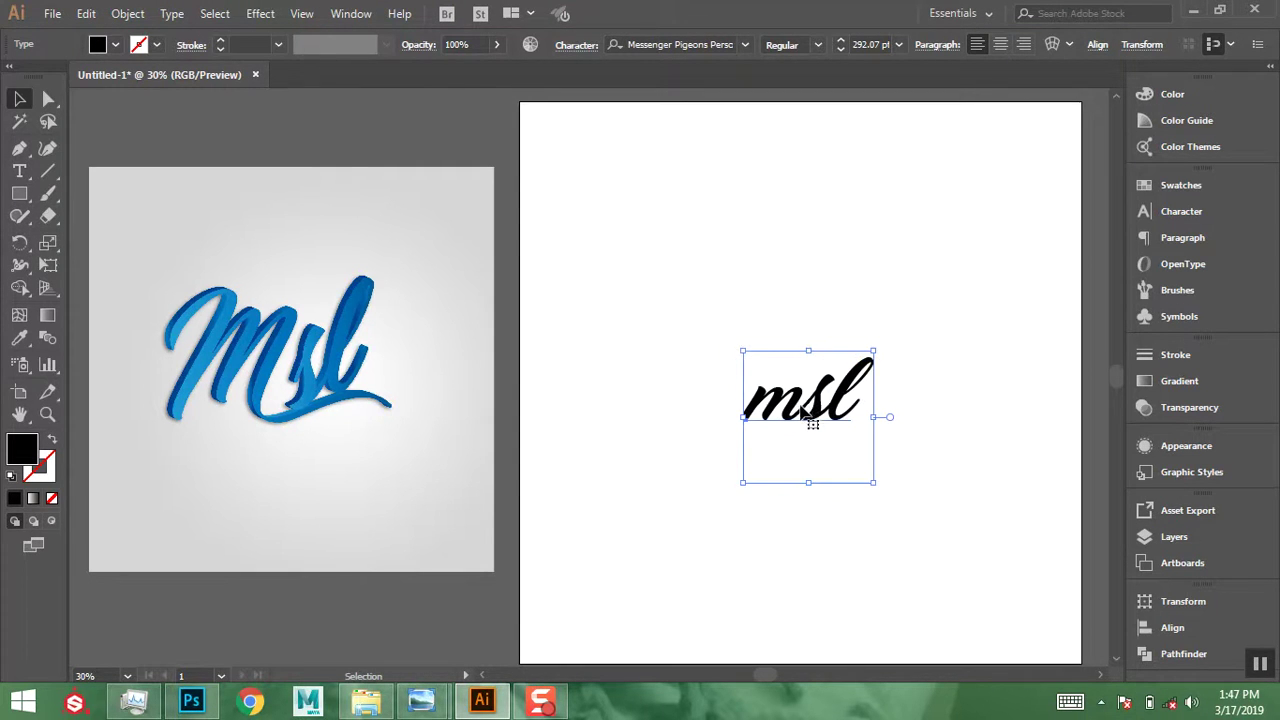
{"action": "double_click", "coordinate": [801, 410]}
{"action": "left_click", "coordinate": [736, 407], "text": "shift"}
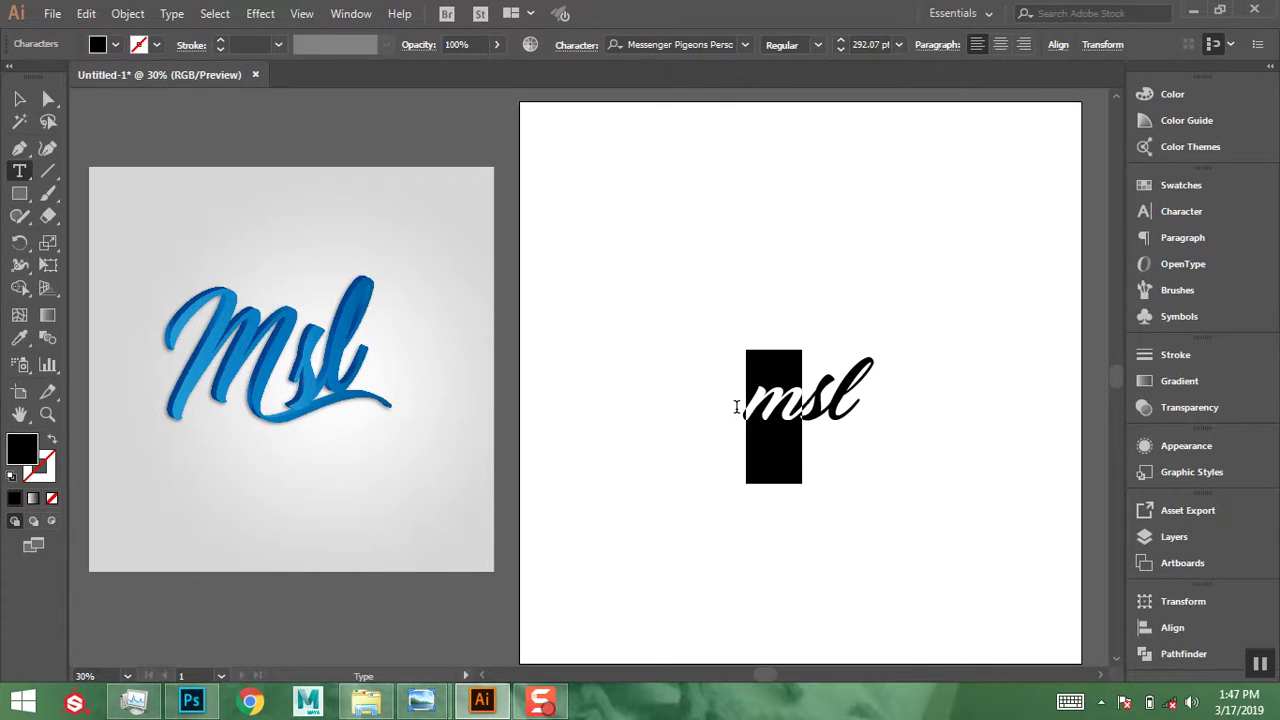
{"action": "key", "text": "BackSpace"}
{"action": "type", "text": "M"}
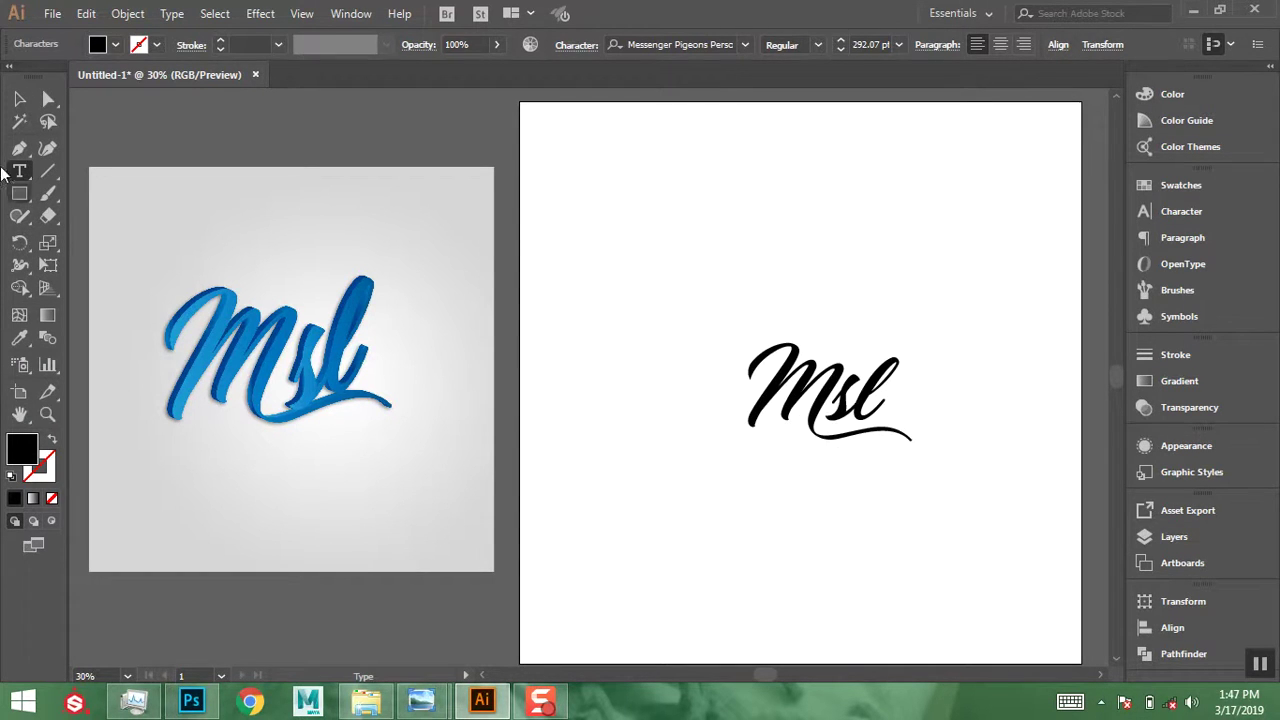
- Enlarge the Msl text to about 682.87 pt and position it on the artboard
{"action": "left_click", "coordinate": [20, 100]}
{"action": "left_click_drag", "start_coordinate": [849, 402], "coordinate": [884, 374]}
{"action": "left_click_drag", "start_coordinate": [956, 301], "coordinate": [1040, 238]}
{"action": "mouse_move", "coordinate": [814, 371]}
{"action": "left_mouse_down"}
{"action": "mouse_move", "coordinate": [796, 368]}
{"action": "mouse_move", "coordinate": [814, 377]}
{"action": "left_mouse_up"}
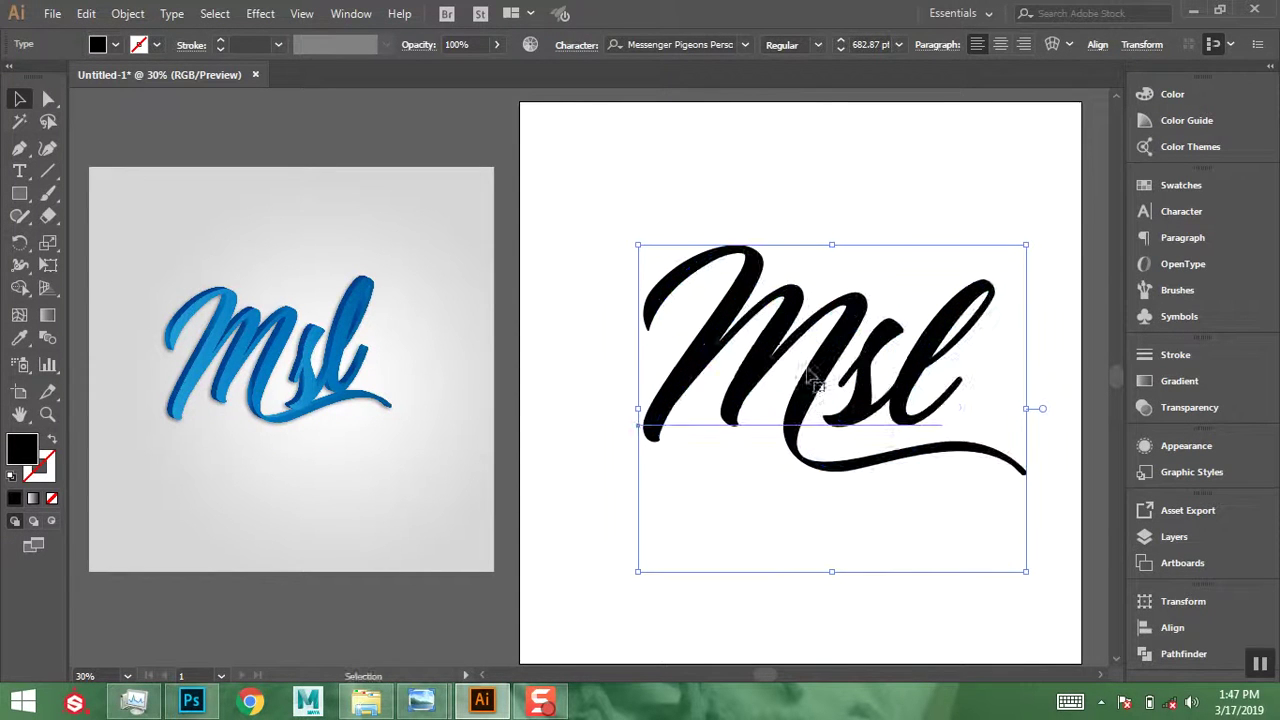
{"action": "left_click", "coordinate": [886, 200]}
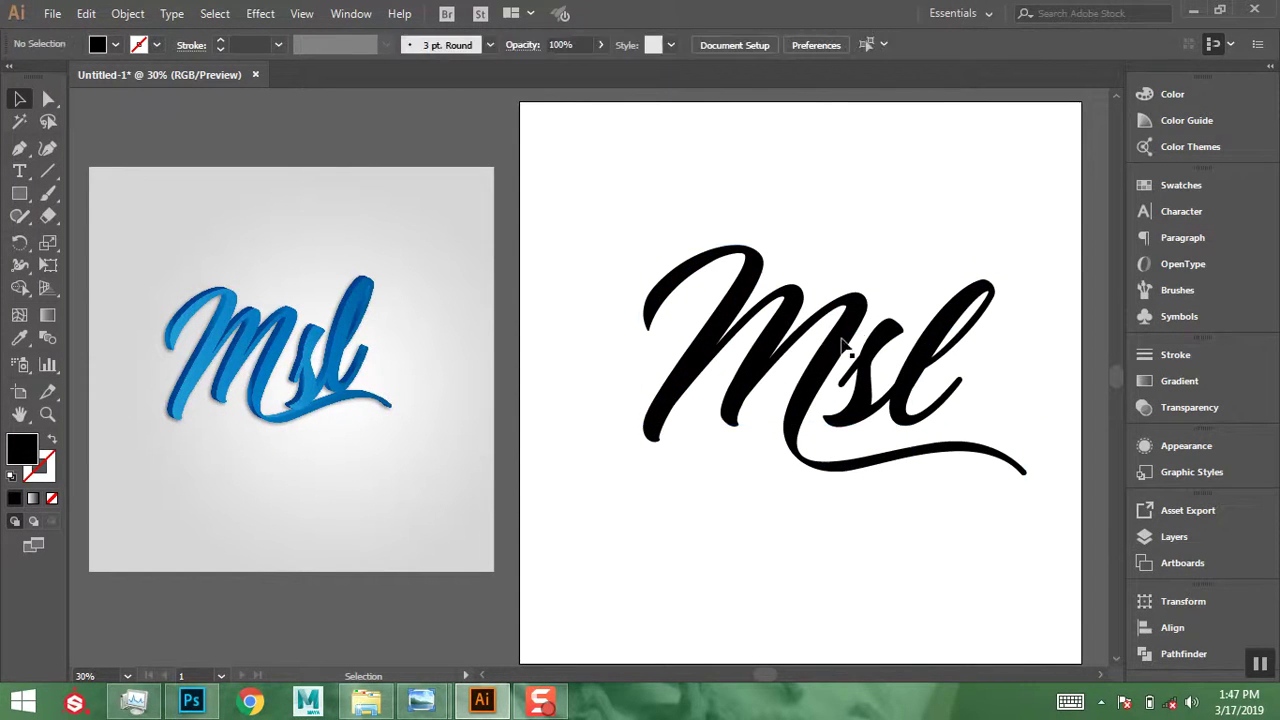
- Expand the Msl text into outlines and ungroup the letter shapes
{"action": "left_click", "coordinate": [848, 392]}
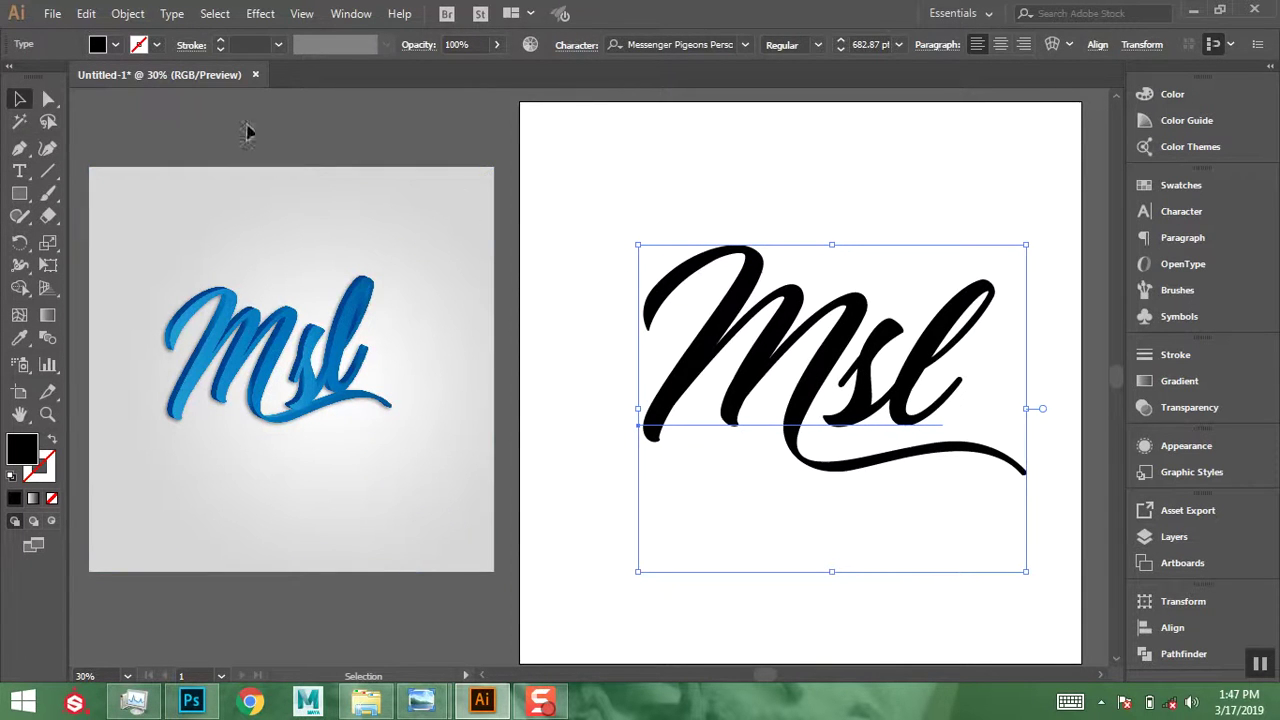
{"action": "left_click", "coordinate": [127, 13]}
{"action": "left_click", "coordinate": [200, 190]}
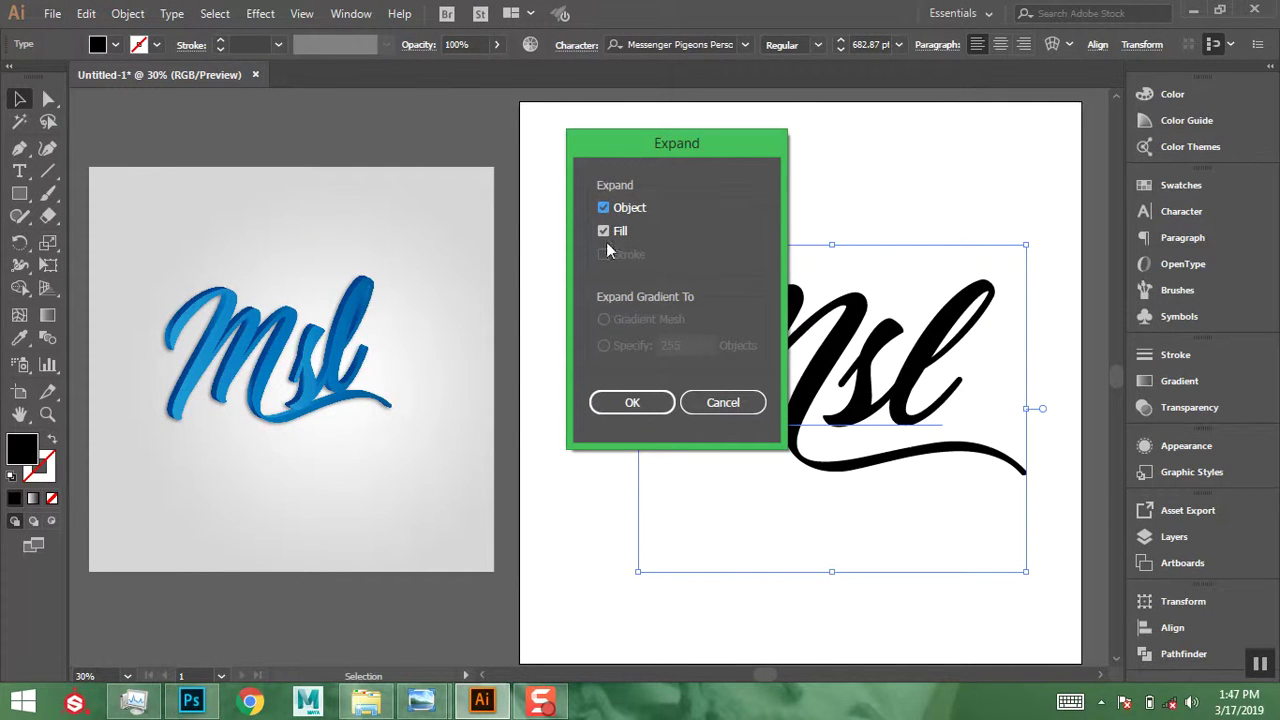
{"action": "left_click", "coordinate": [628, 402]}
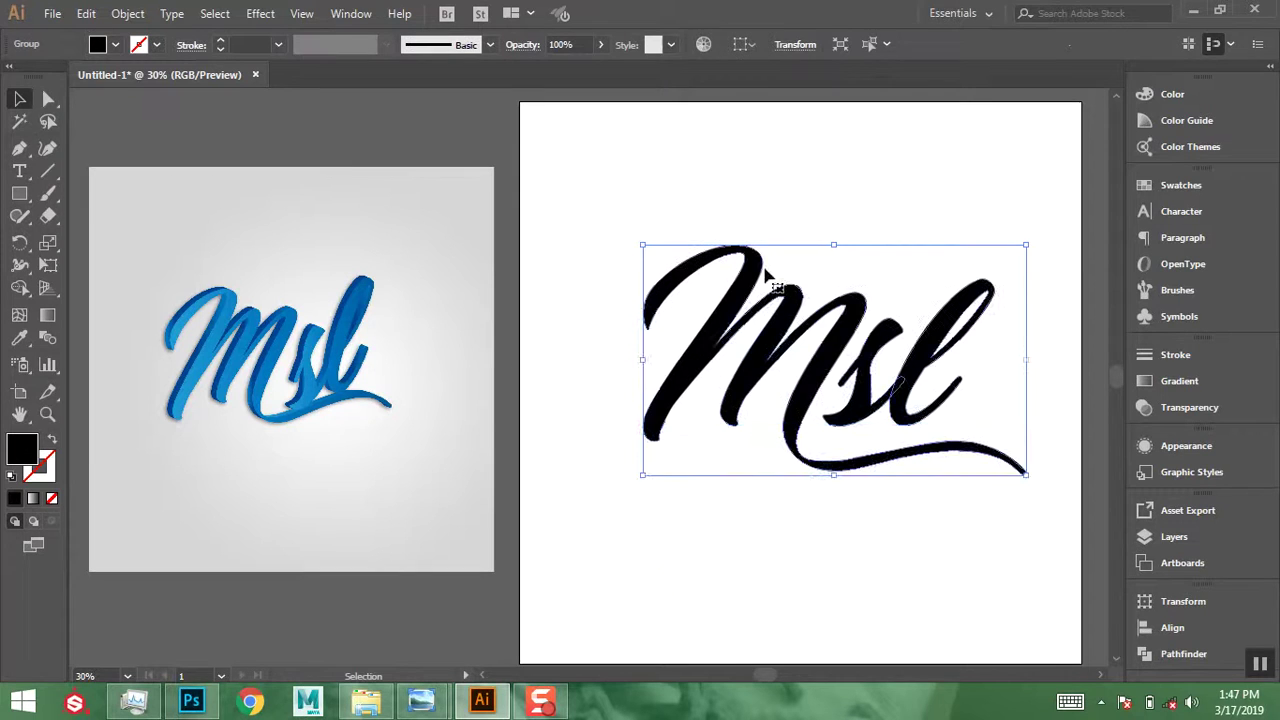
{"action": "left_click", "coordinate": [777, 349]}
{"action": "left_click", "coordinate": [820, 366]}
{"action": "right_click", "coordinate": [830, 362]}
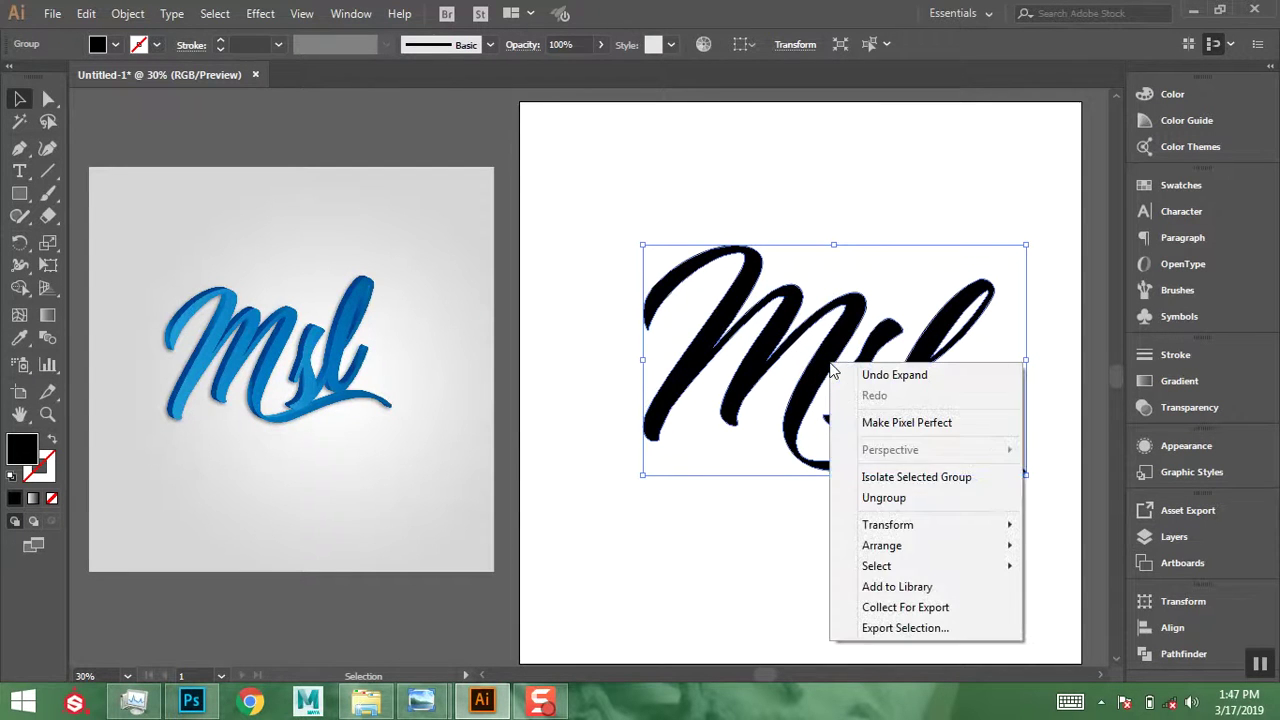
{"action": "left_click", "coordinate": [880, 498]}
- Select the s and l shapes and move them closer to the M
{"action": "left_click", "coordinate": [857, 174]}
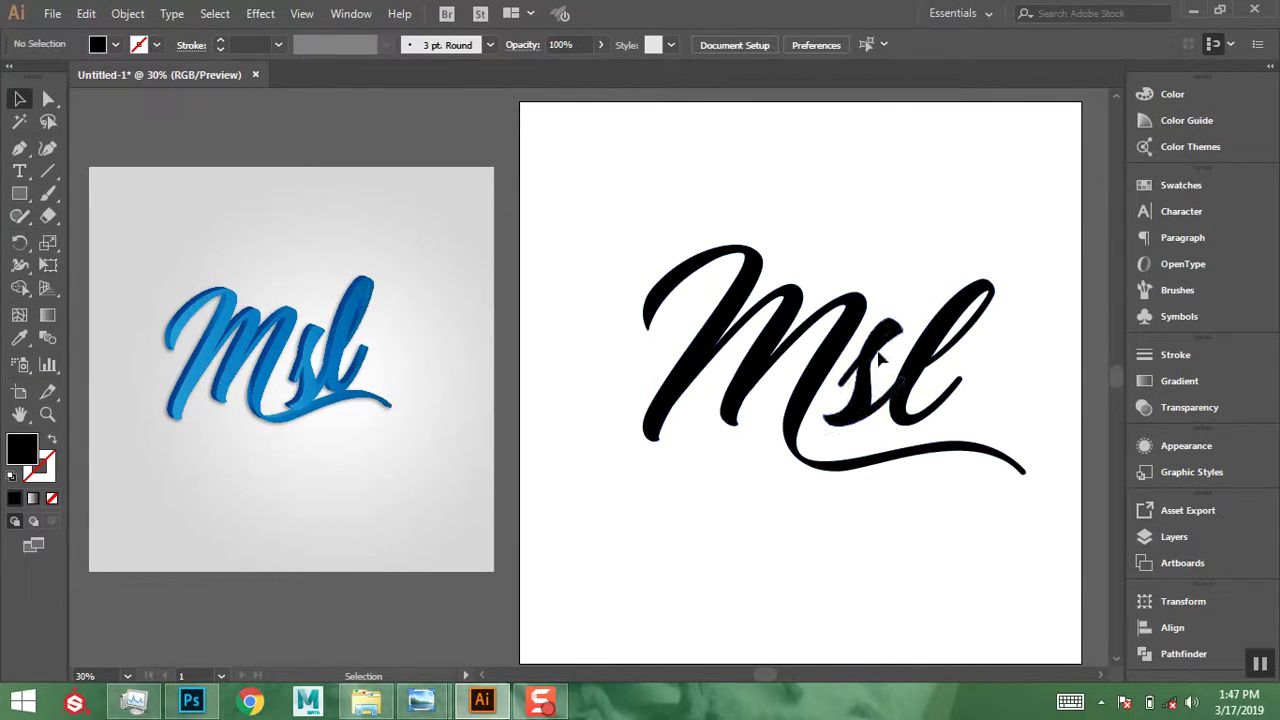
{"action": "left_click", "coordinate": [918, 375]}
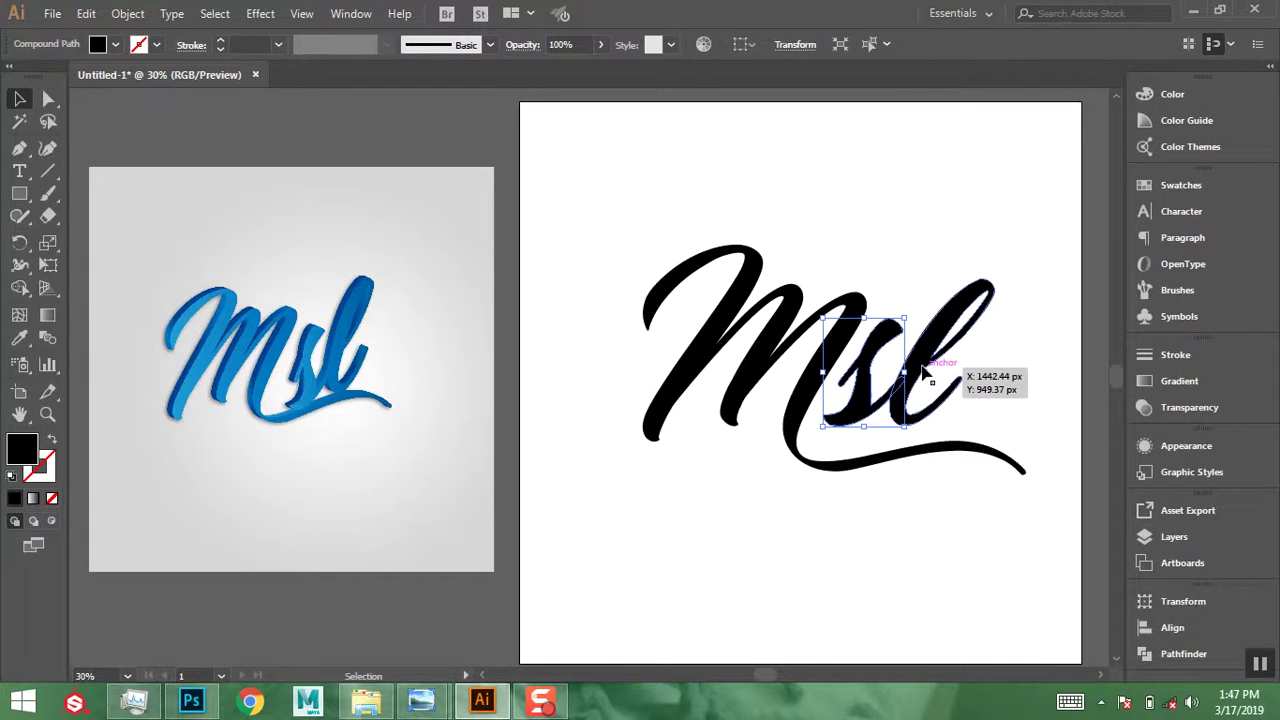
{"action": "left_click", "coordinate": [922, 368]}
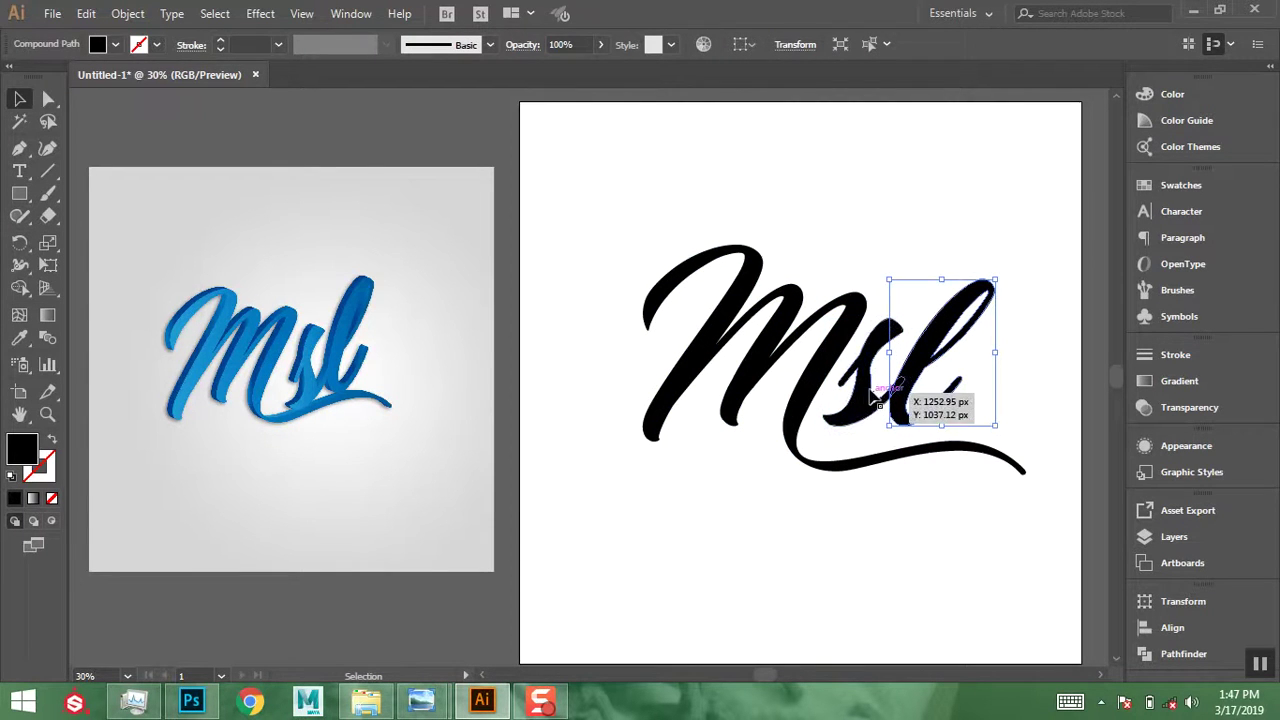
{"action": "left_click", "coordinate": [882, 400]}
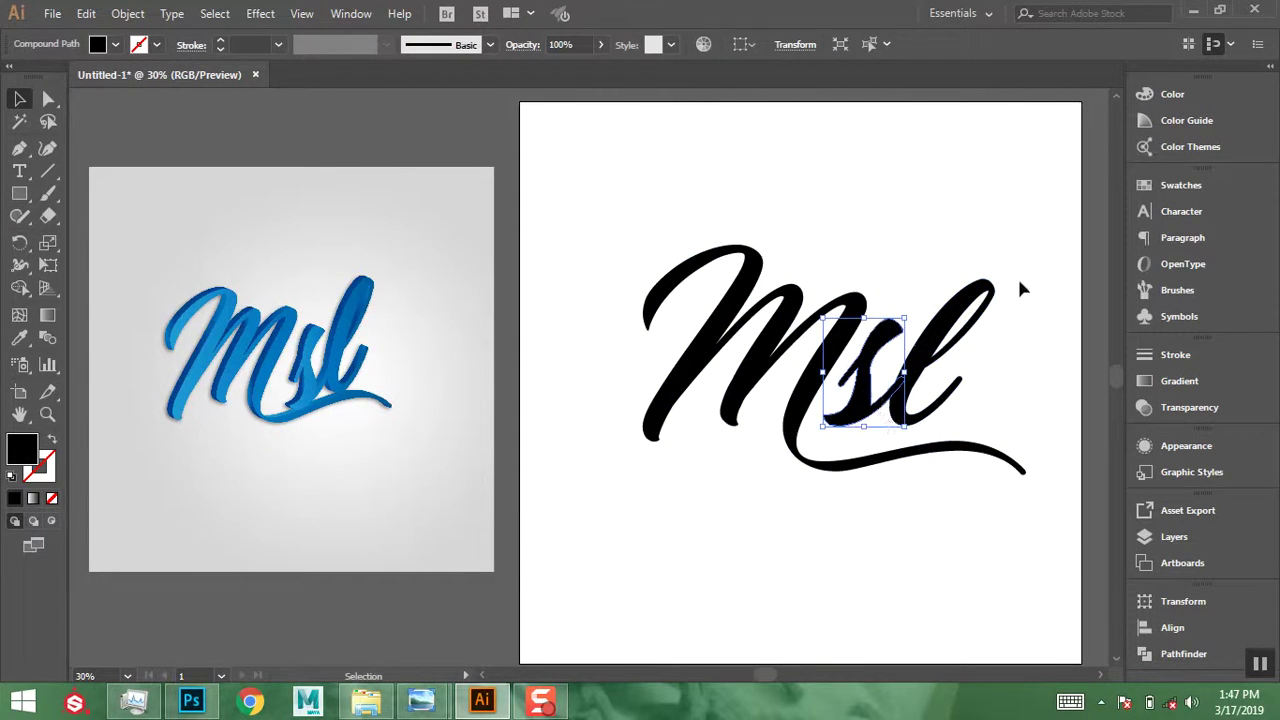
{"action": "left_click", "coordinate": [906, 378], "text": "shift"}
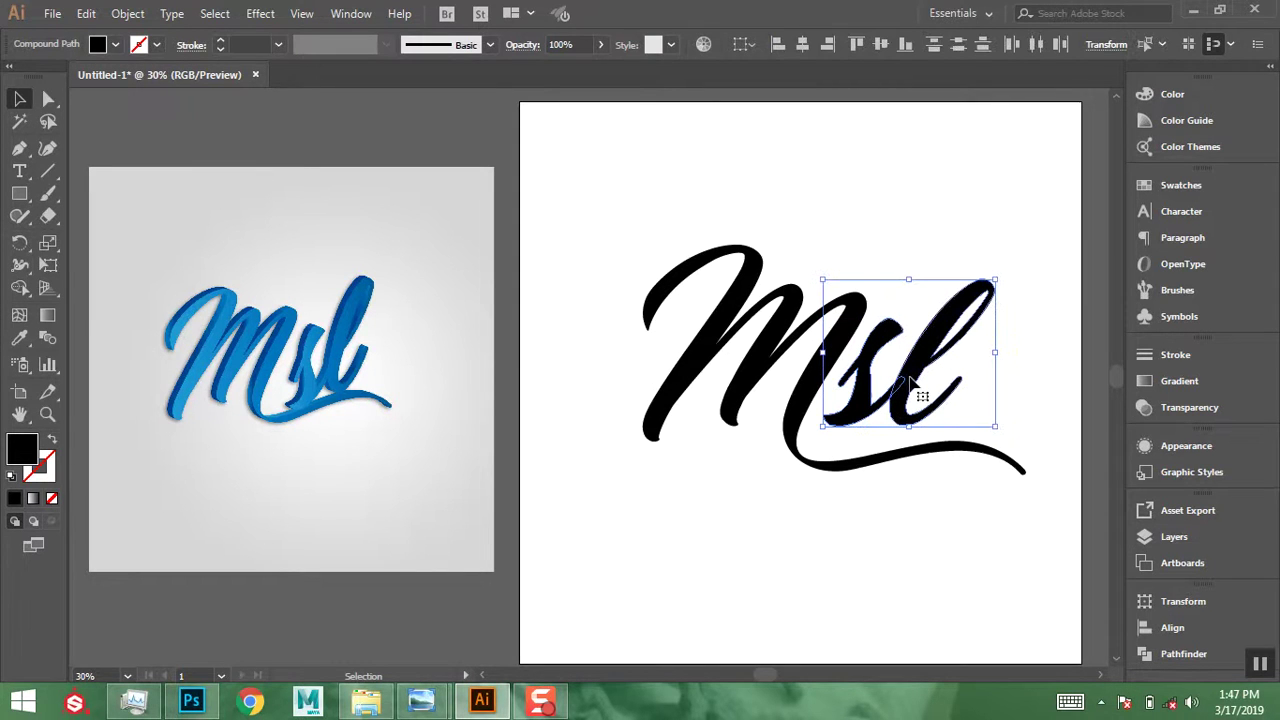
{"action": "left_click_drag", "start_coordinate": [914, 383], "coordinate": [963, 396]}
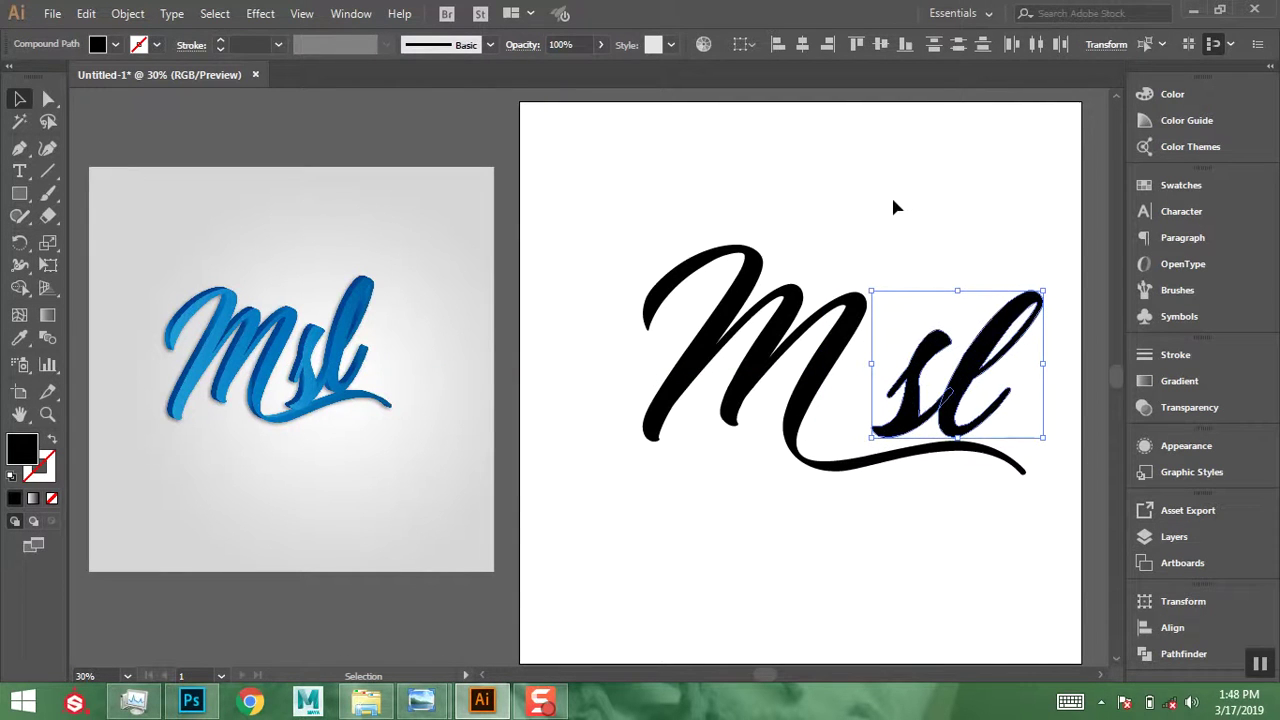
{"action": "left_click_drag", "start_coordinate": [890, 391], "coordinate": [874, 398]}
- Tilt the whole lettering slightly and nudge the sl letters into place
{"action": "left_click_drag", "start_coordinate": [716, 228], "coordinate": [1054, 486]}
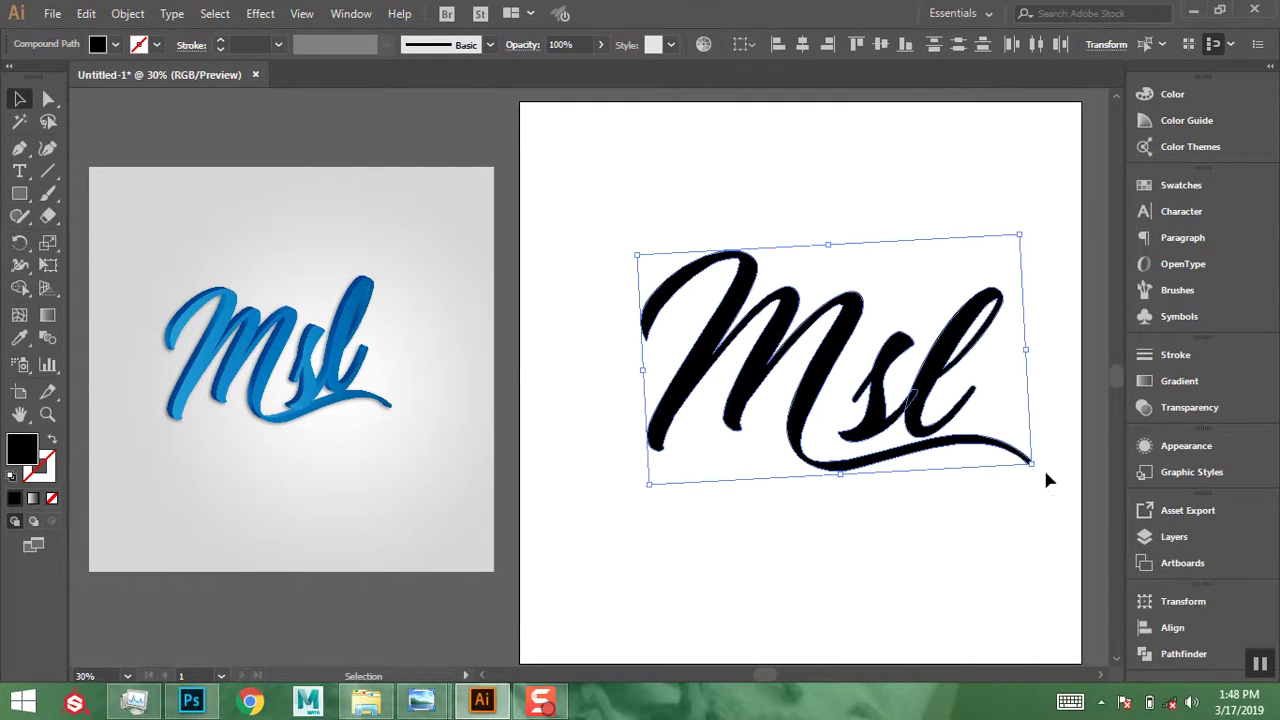
{"action": "left_click_drag", "start_coordinate": [1040, 467], "coordinate": [1042, 470]}
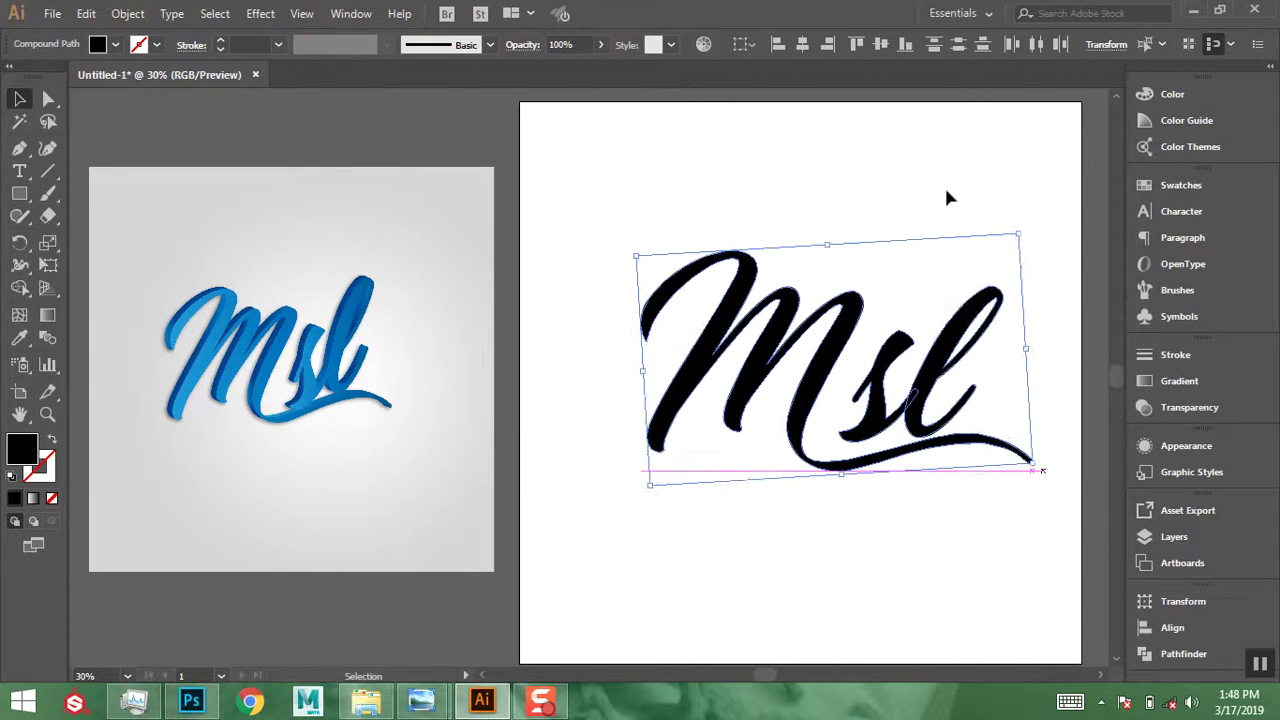
{"action": "left_click", "coordinate": [950, 206]}
{"action": "left_click", "coordinate": [942, 380]}
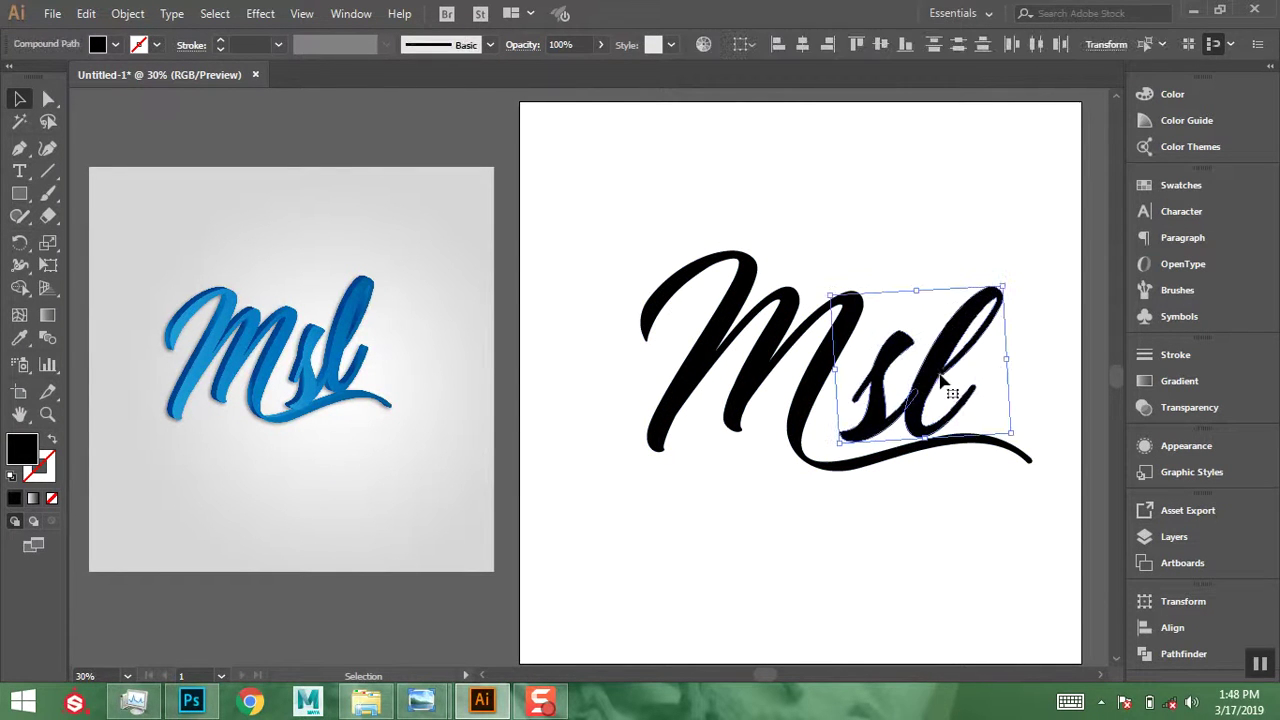
{"action": "left_click_drag", "start_coordinate": [929, 375], "coordinate": [938, 374]}
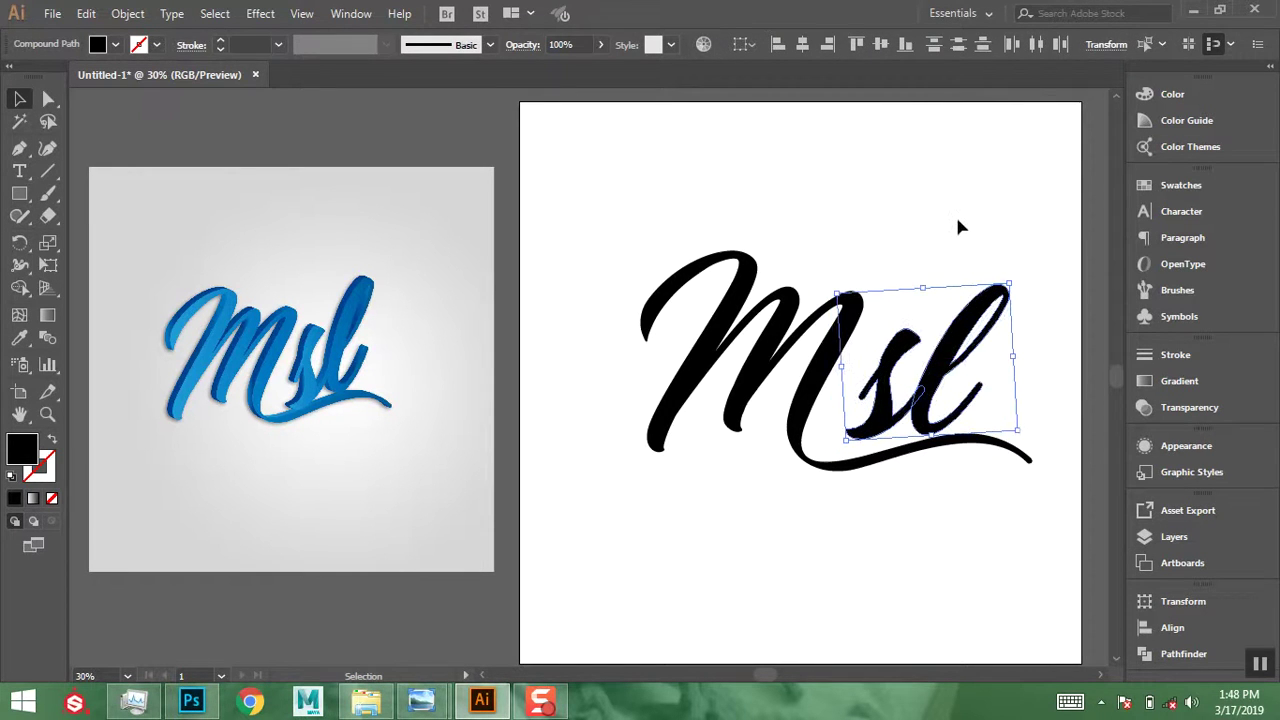
{"action": "left_click", "coordinate": [955, 214]}
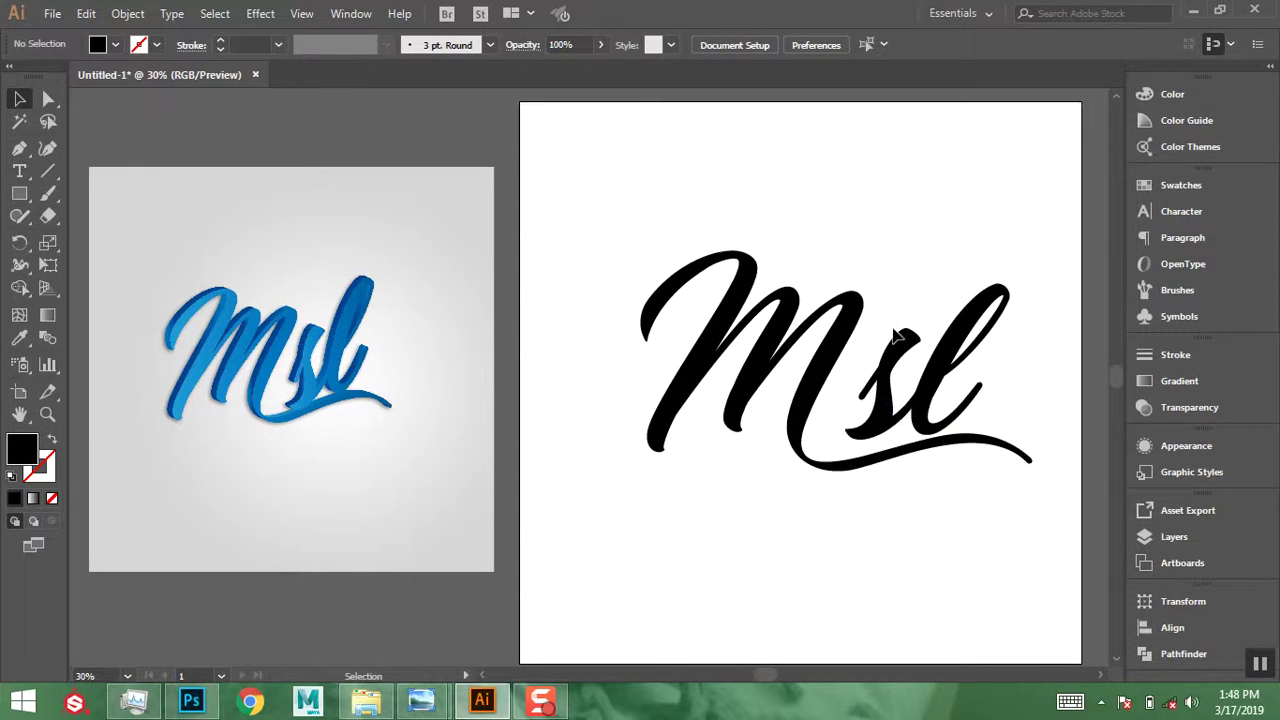
- Rotate the Msl lettering slightly clockwise and shift it 50 px right
{"action": "left_click", "coordinate": [810, 392]}
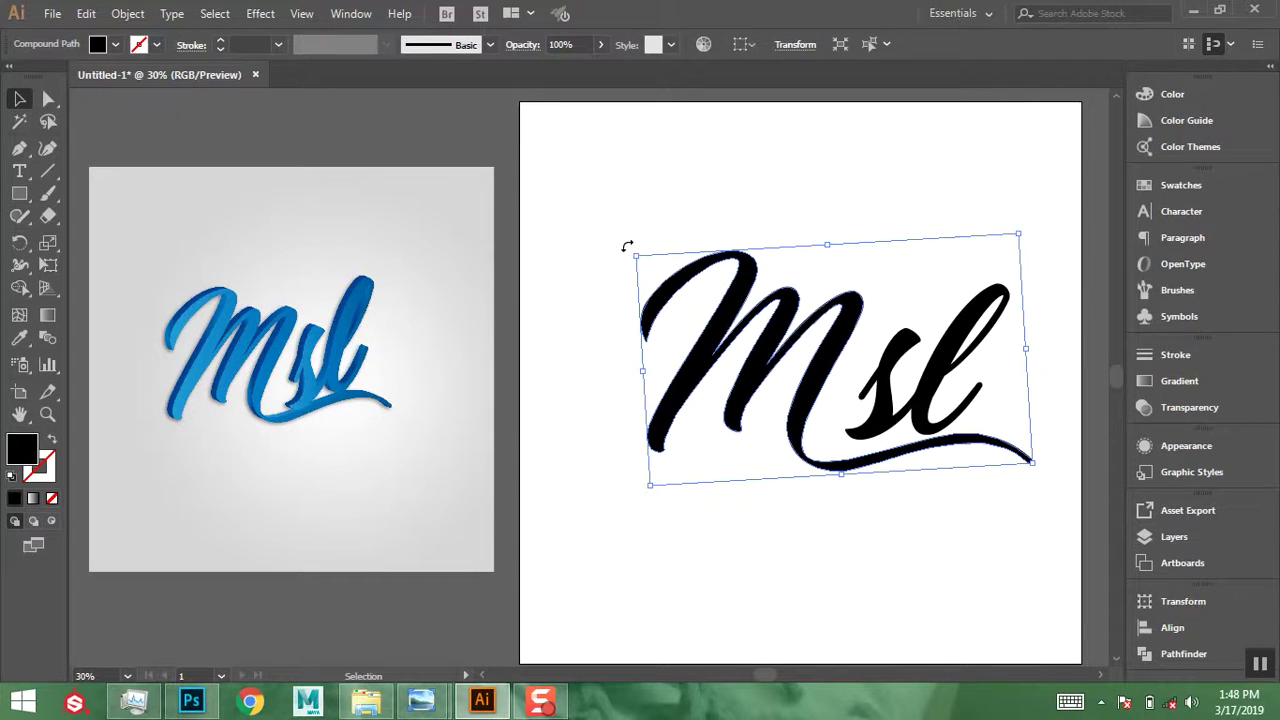
{"action": "left_click_drag", "start_coordinate": [627, 249], "coordinate": [627, 267]}
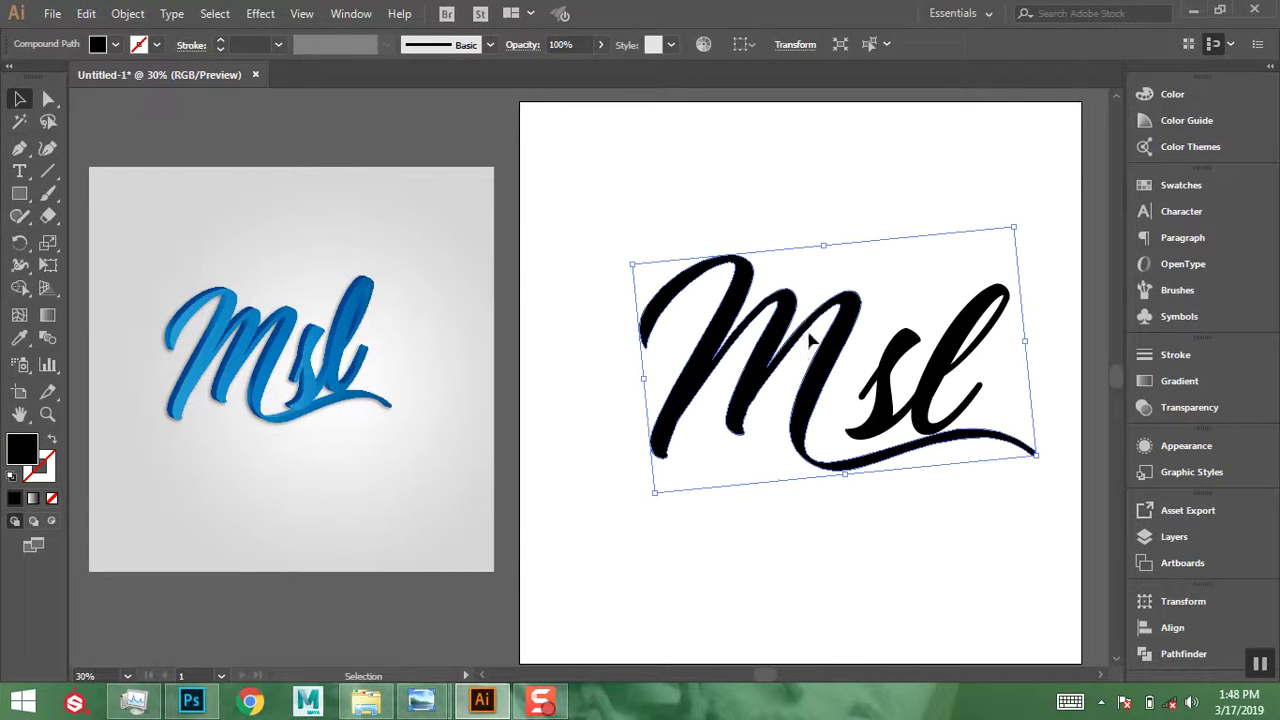
{"action": "left_click_drag", "start_coordinate": [823, 372], "coordinate": [838, 373]}
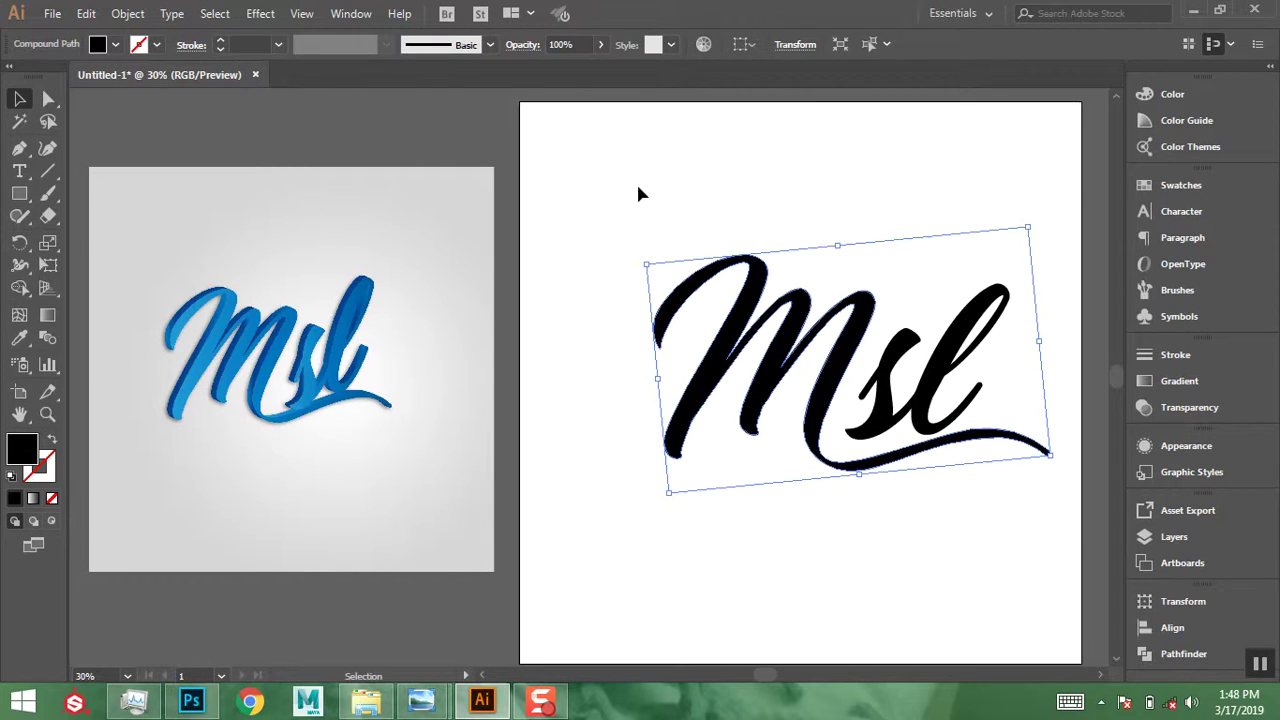
{"action": "left_click_drag", "start_coordinate": [616, 195], "coordinate": [1029, 529]}
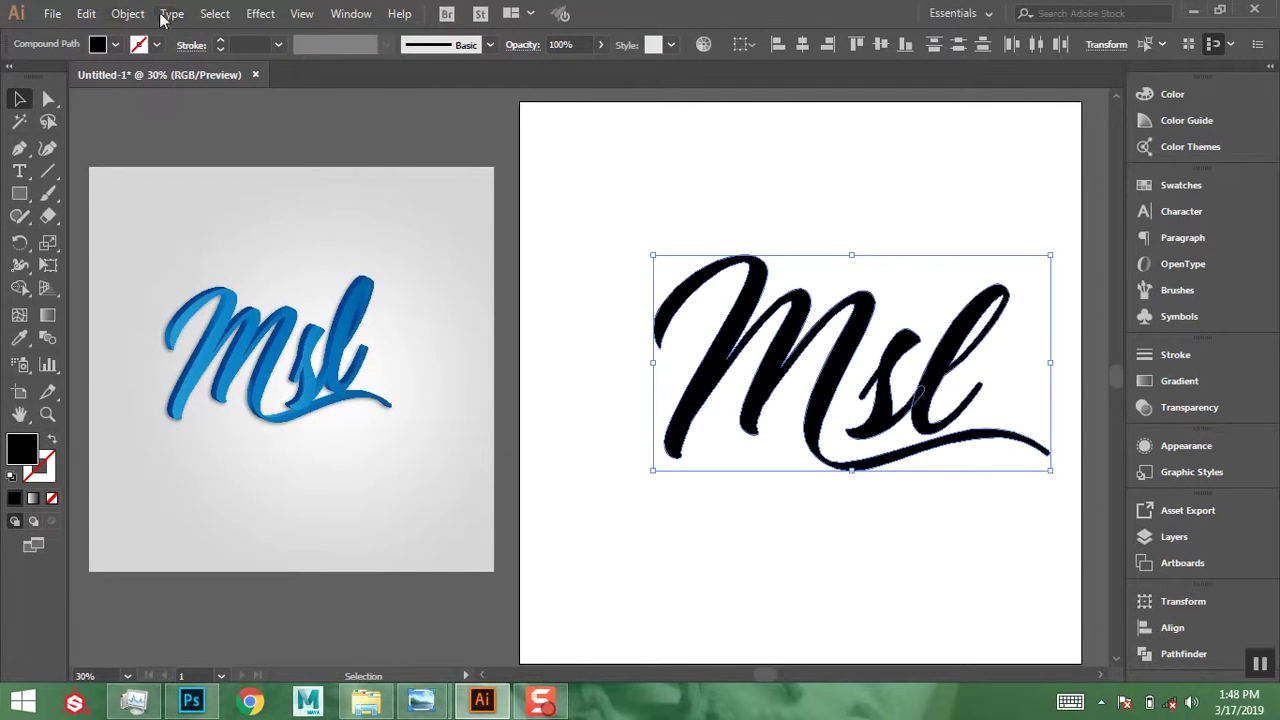
- Open the 3D Extrude & Bevel dialog and cancel it without applying
{"action": "left_click", "coordinate": [262, 14]}
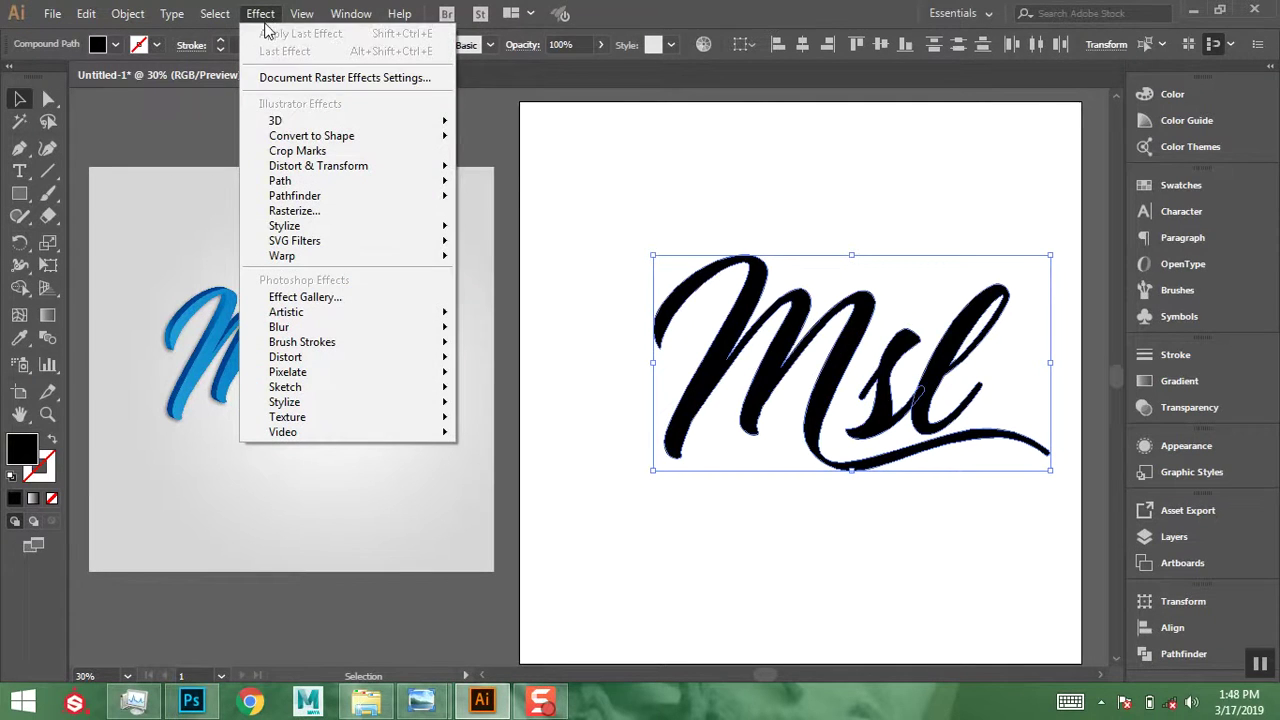
{"action": "mouse_move", "coordinate": [312, 123]}
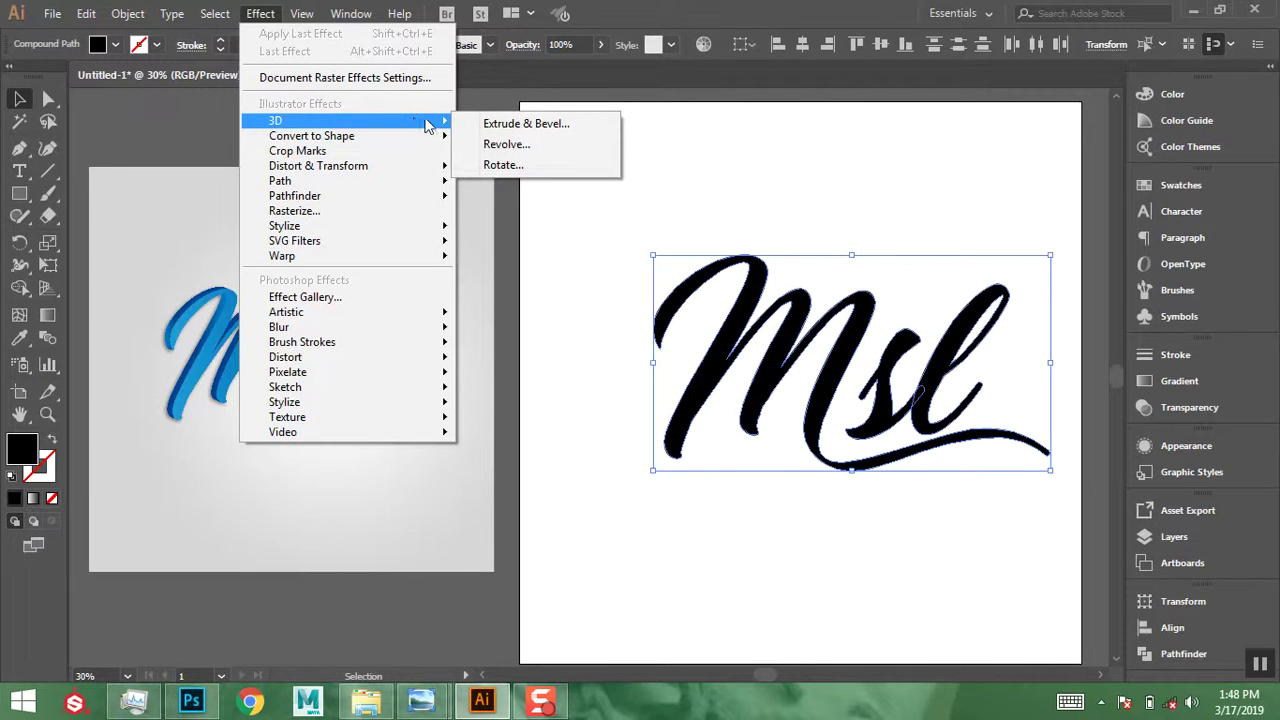
{"action": "left_click", "coordinate": [519, 124]}
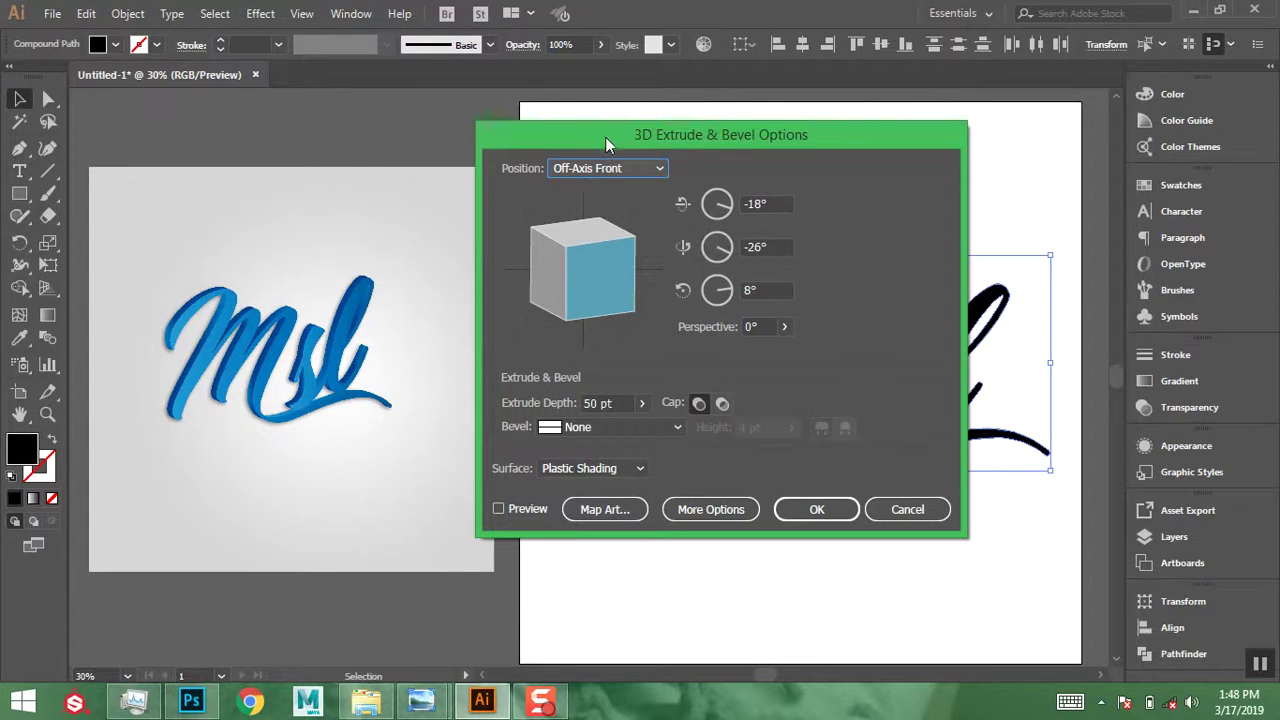
{"action": "left_click", "coordinate": [883, 511]}
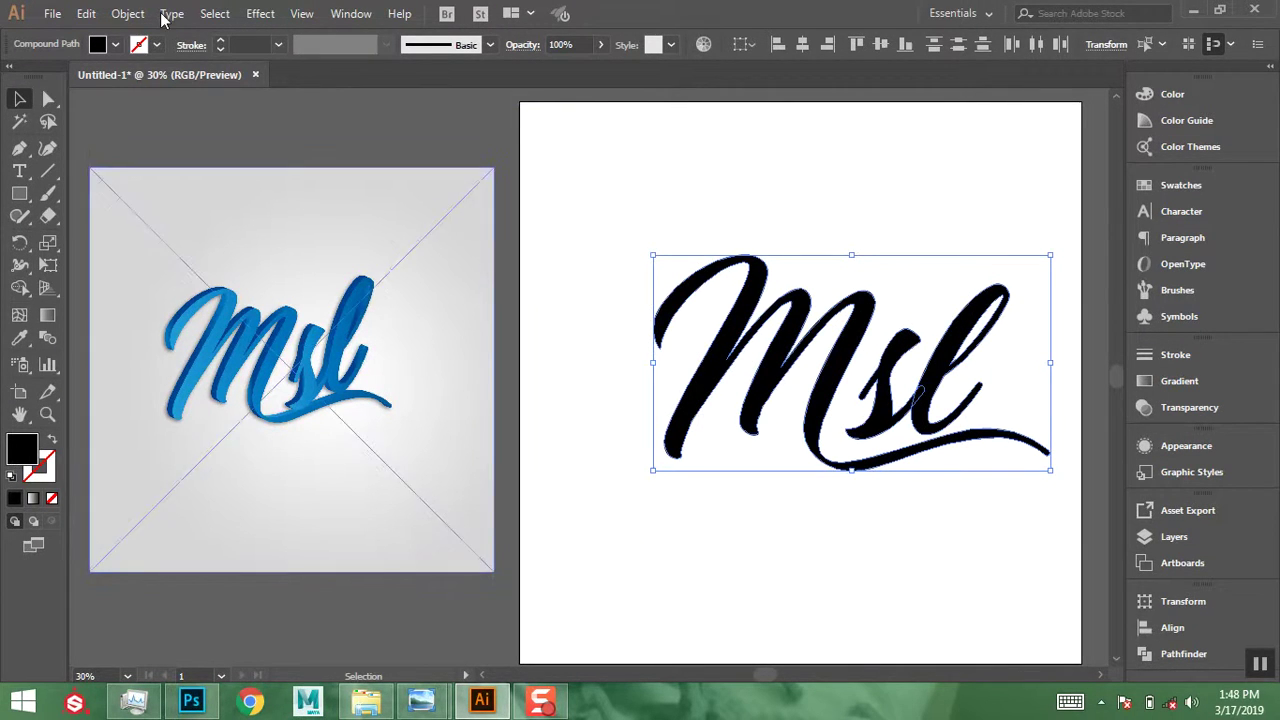
{"action": "left_click", "coordinate": [117, 44]}
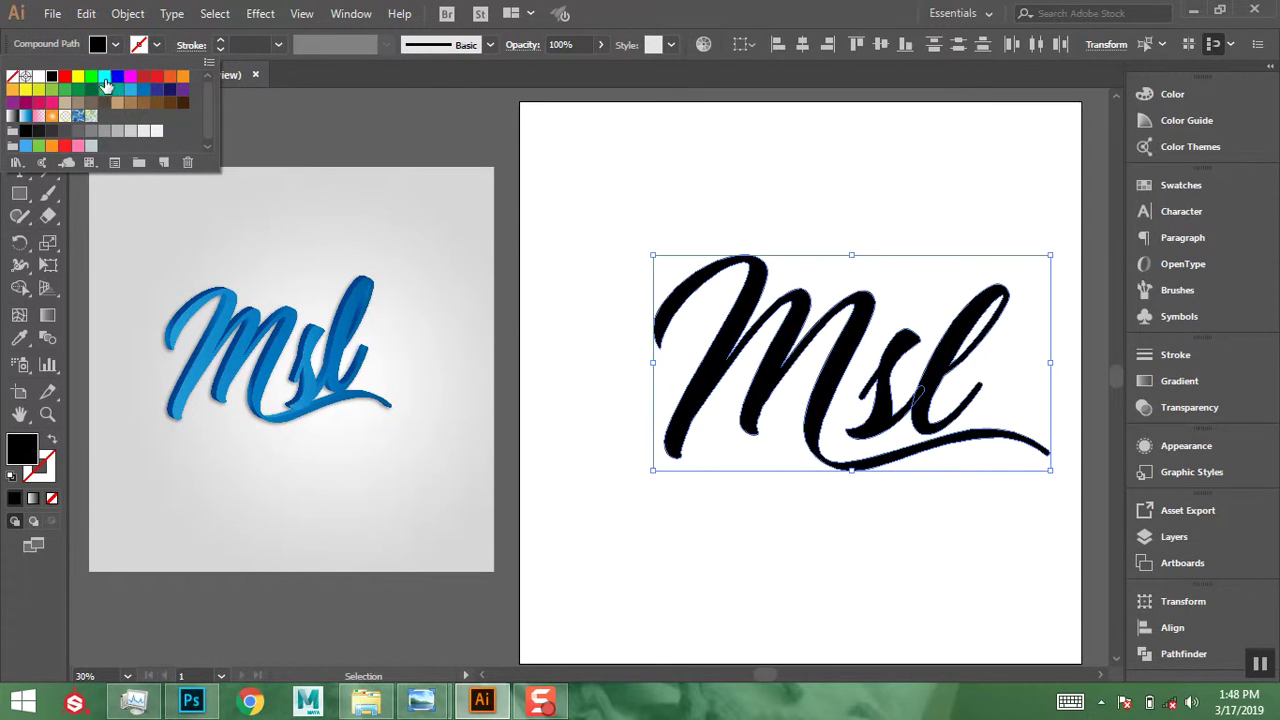
- Fill the Msl lettering with the bright blue swatch and reselect it
{"action": "left_click", "coordinate": [117, 78]}
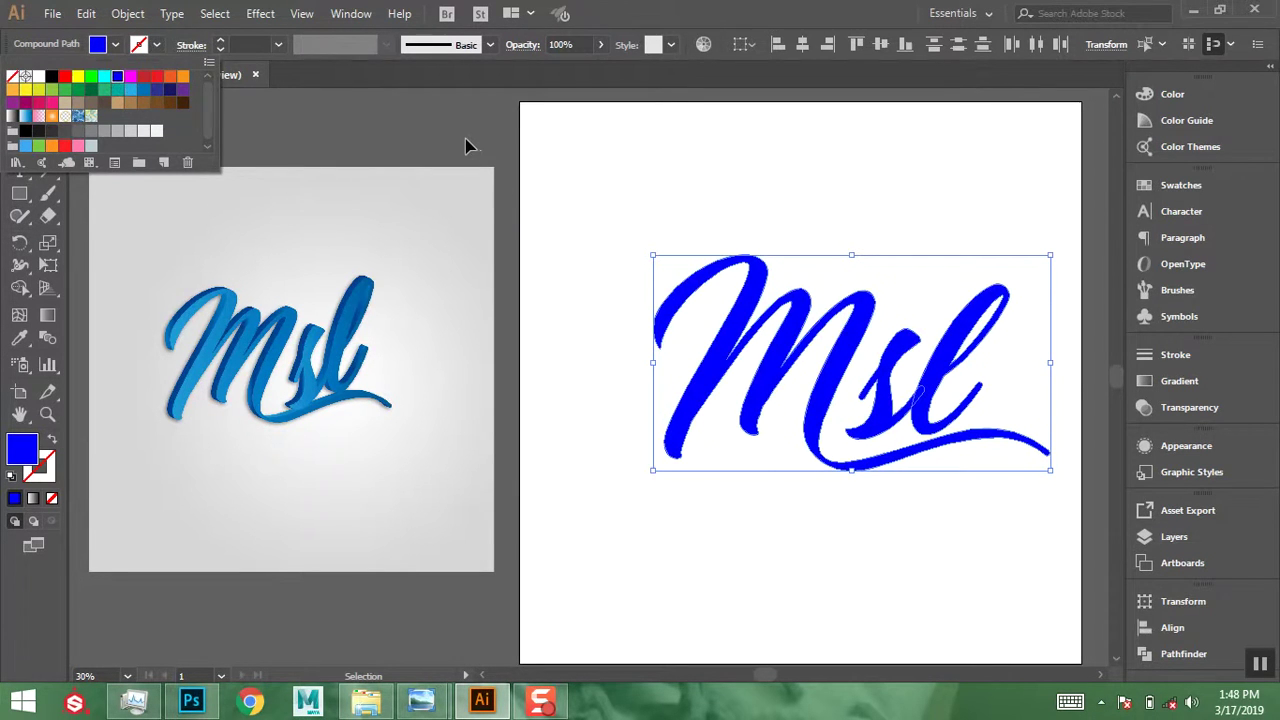
{"action": "left_click_drag", "start_coordinate": [622, 196], "coordinate": [1052, 520]}
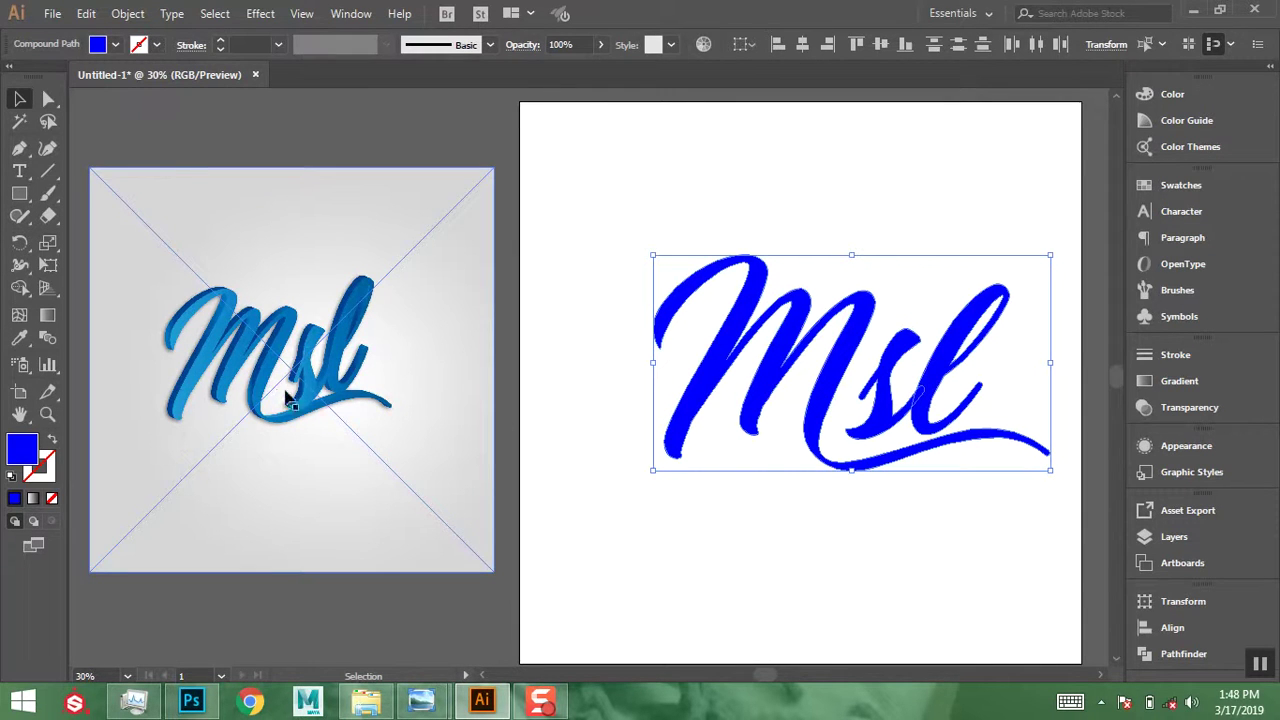
- Apply a 50 pt Off-Axis Front 3D extrusion with plastic shading to the lettering
{"action": "mouse_move", "coordinate": [300, 122]}
{"action": "left_click", "coordinate": [481, 124]}
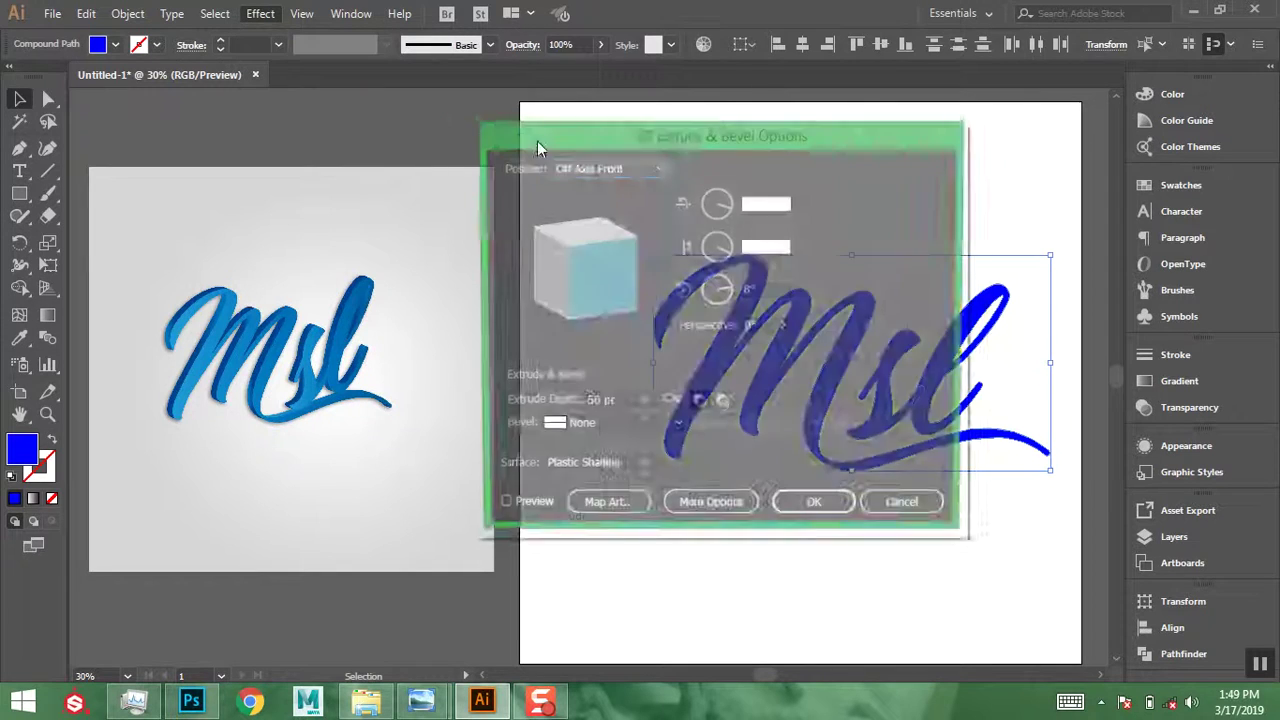
{"action": "left_click_drag", "start_coordinate": [614, 146], "coordinate": [261, 137]}
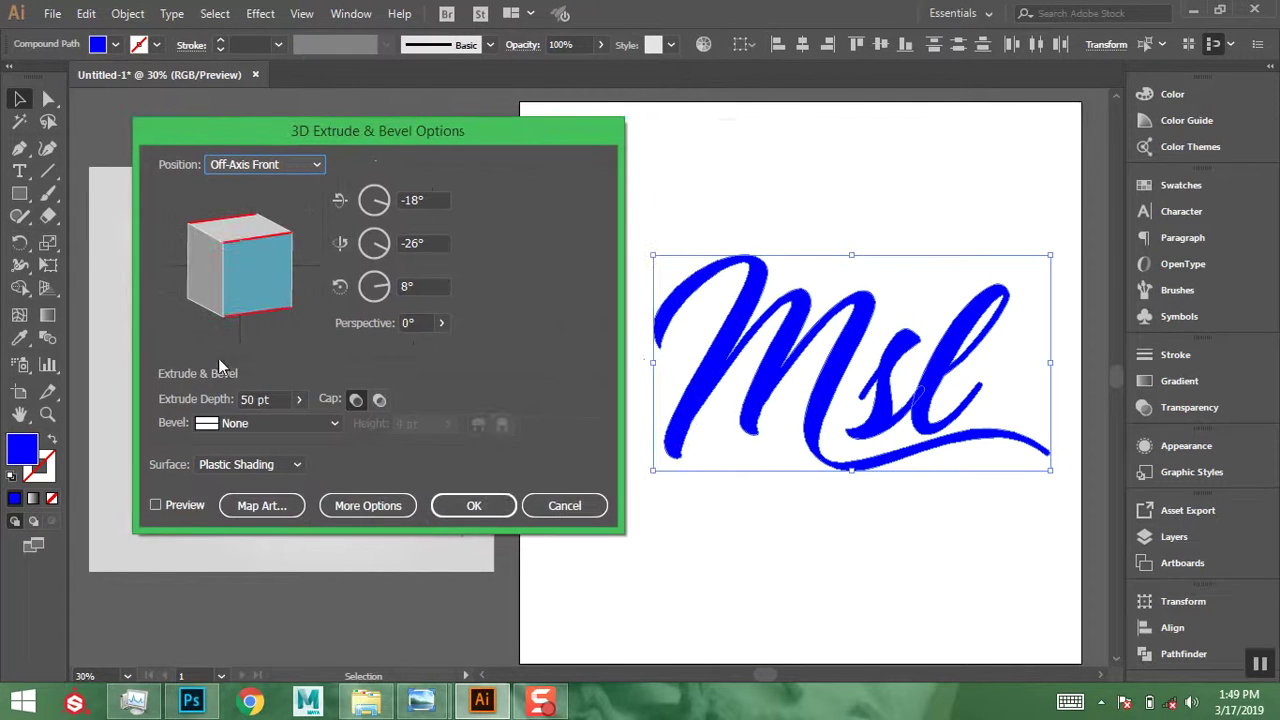
{"action": "left_click", "coordinate": [156, 505]}
{"action": "mouse_move", "coordinate": [385, 139]}
{"action": "left_mouse_down"}
{"action": "mouse_move", "coordinate": [434, 151]}
{"action": "mouse_move", "coordinate": [426, 167]}
{"action": "mouse_move", "coordinate": [477, 122]}
{"action": "mouse_move", "coordinate": [772, 104]}
{"action": "mouse_move", "coordinate": [495, 305]}
{"action": "mouse_move", "coordinate": [450, 359]}
{"action": "mouse_move", "coordinate": [402, 364]}
{"action": "mouse_move", "coordinate": [500, 166]}
{"action": "mouse_move", "coordinate": [1036, 194]}
{"action": "mouse_move", "coordinate": [1067, 183]}
{"action": "mouse_move", "coordinate": [336, 186]}
{"action": "mouse_move", "coordinate": [320, 142]}
{"action": "mouse_move", "coordinate": [398, 137]}
{"action": "left_mouse_up"}
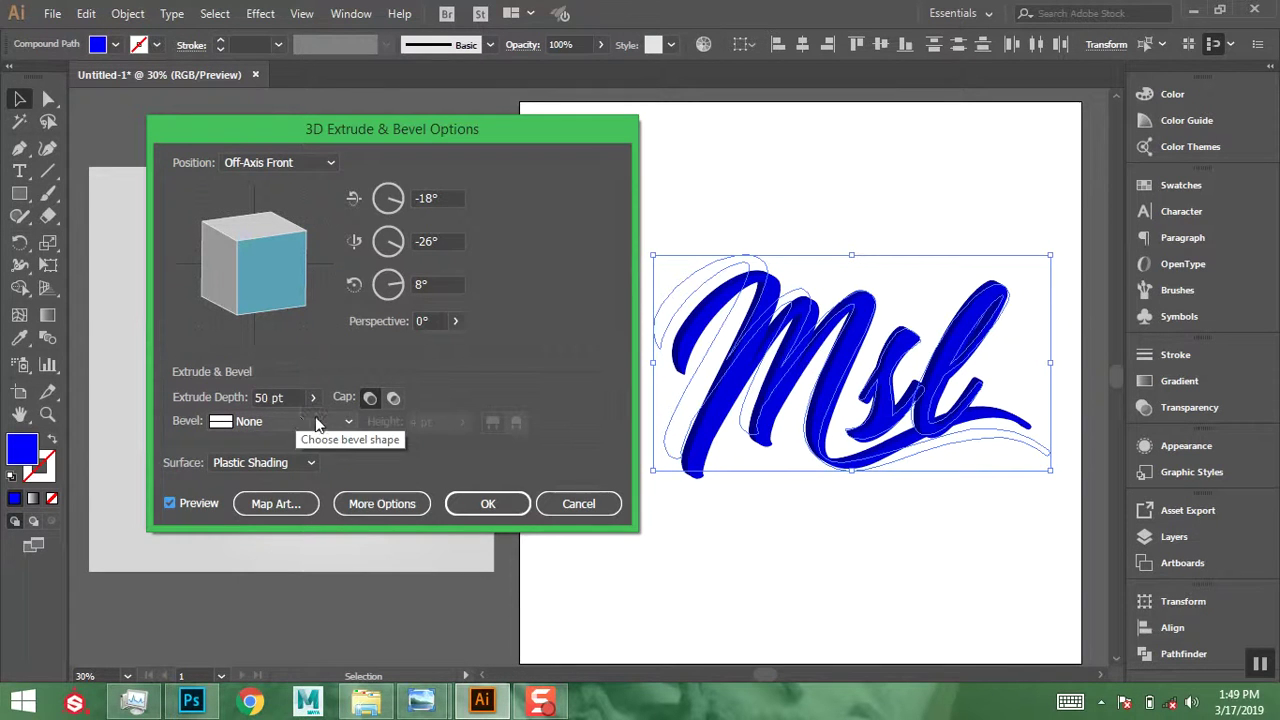
{"action": "left_click_drag", "start_coordinate": [243, 140], "coordinate": [297, 150]}
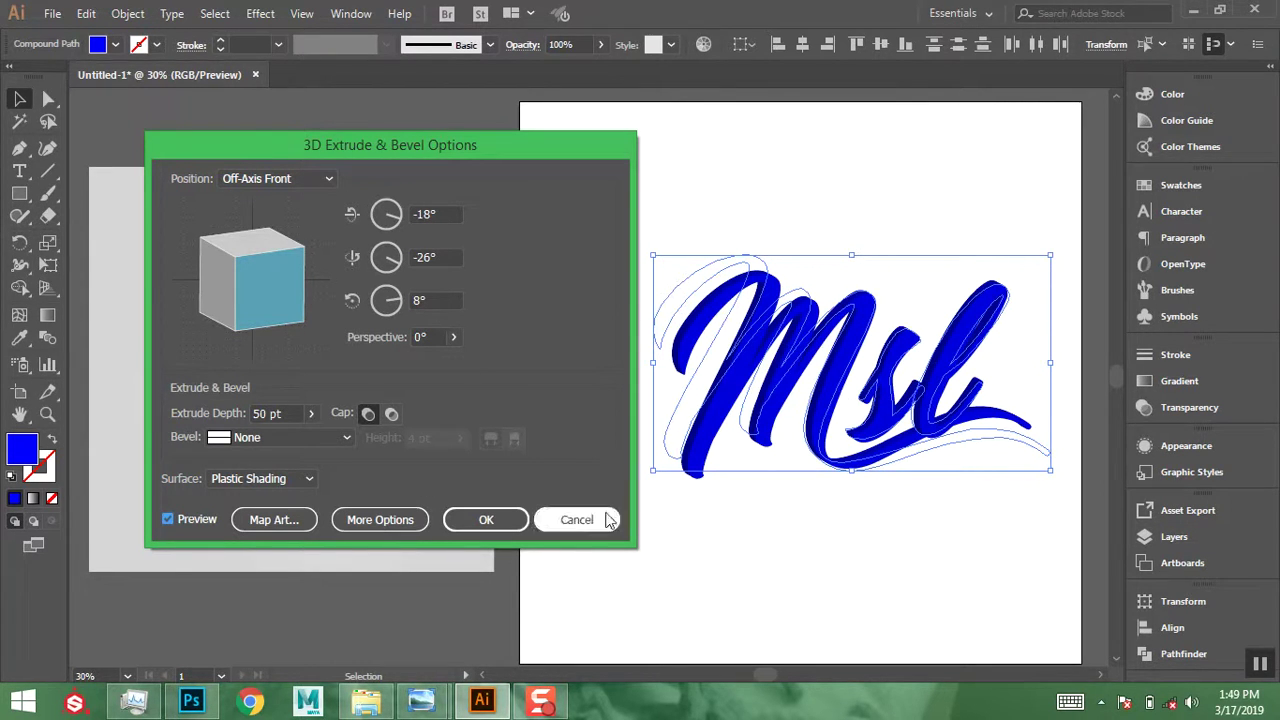
{"action": "left_click", "coordinate": [489, 523]}
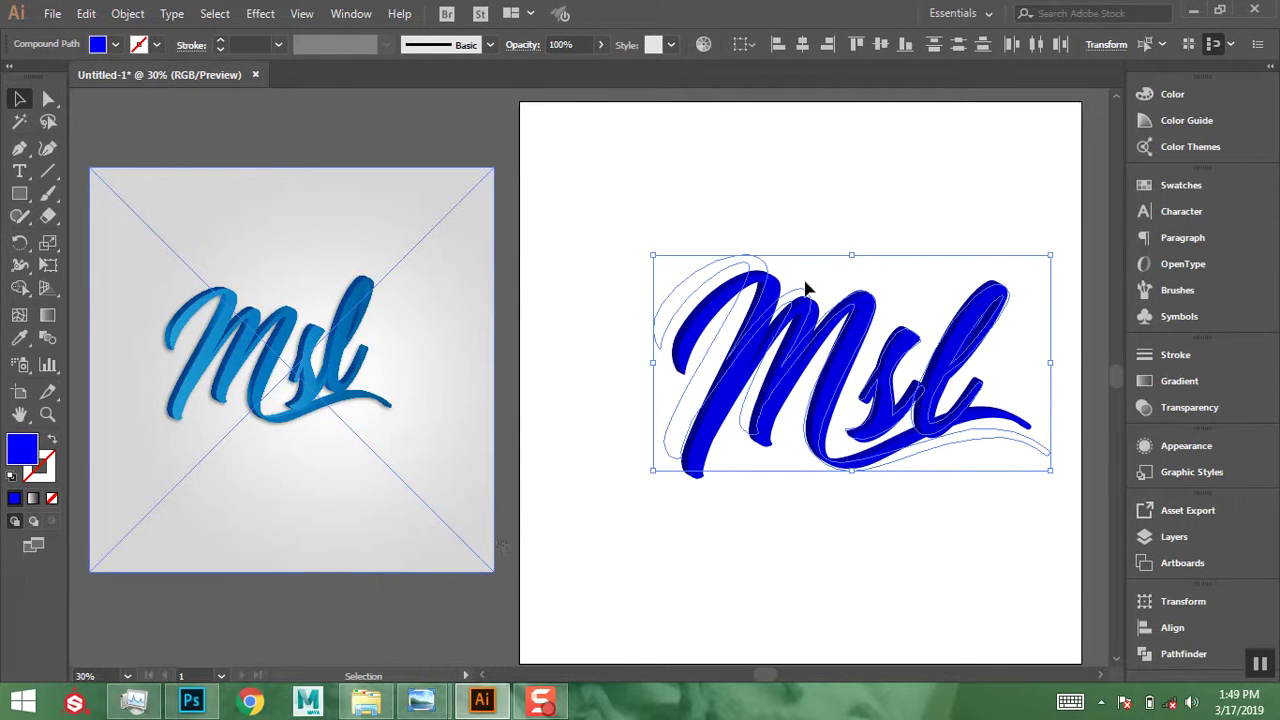
- Select the extruded lettering, trying its sl and l parts separately
{"action": "right_click", "coordinate": [771, 330]}
{"action": "left_click", "coordinate": [715, 185]}
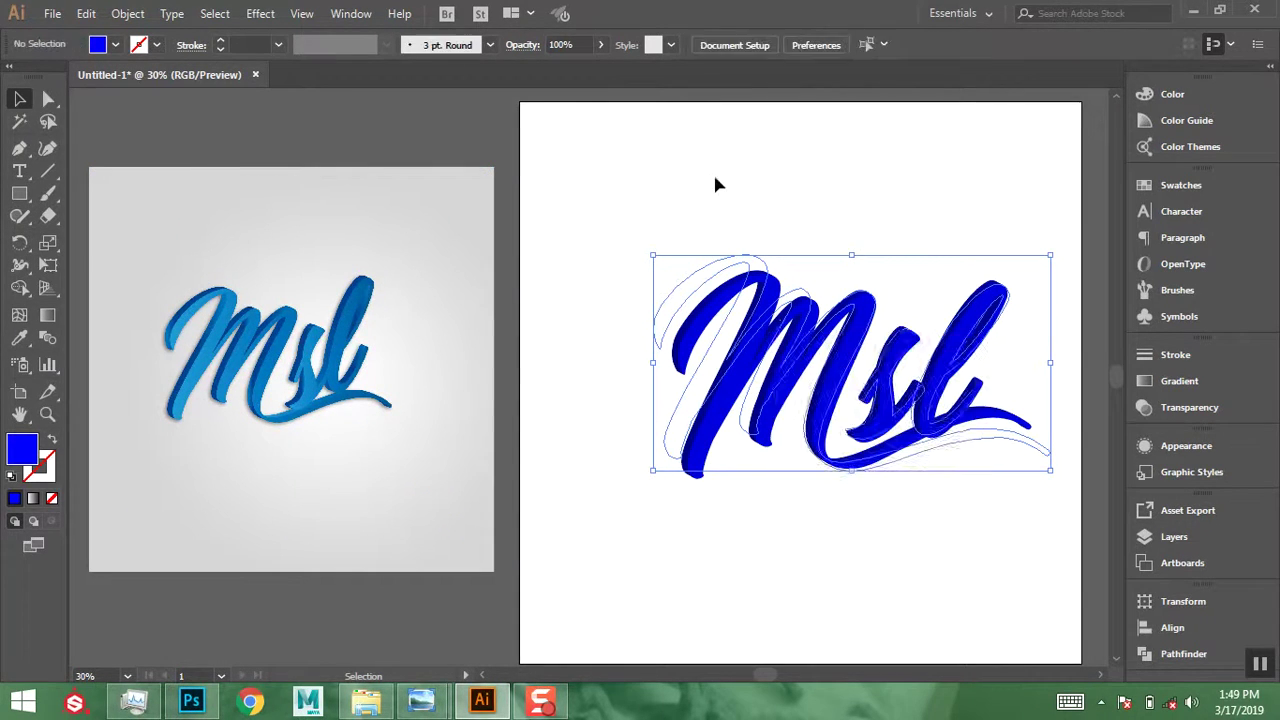
{"action": "left_click", "coordinate": [790, 321]}
{"action": "right_click", "coordinate": [790, 321]}
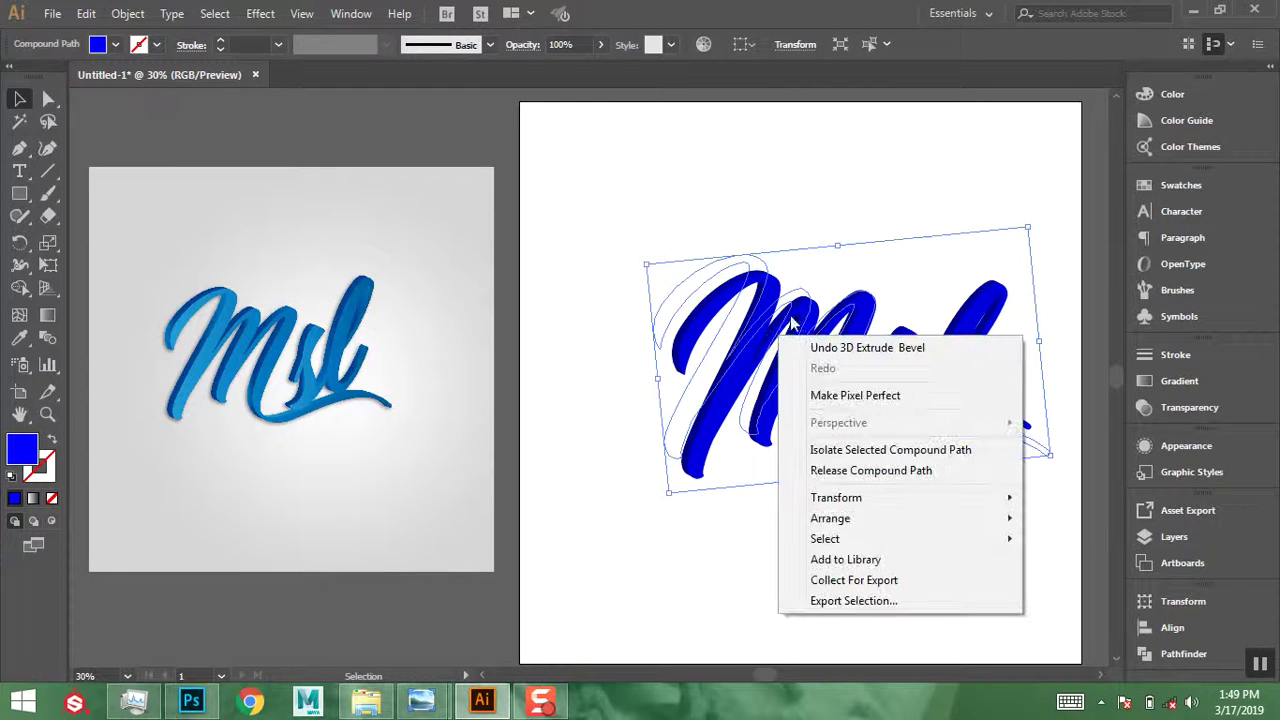
{"action": "left_click", "coordinate": [789, 203]}
{"action": "left_click", "coordinate": [858, 366]}
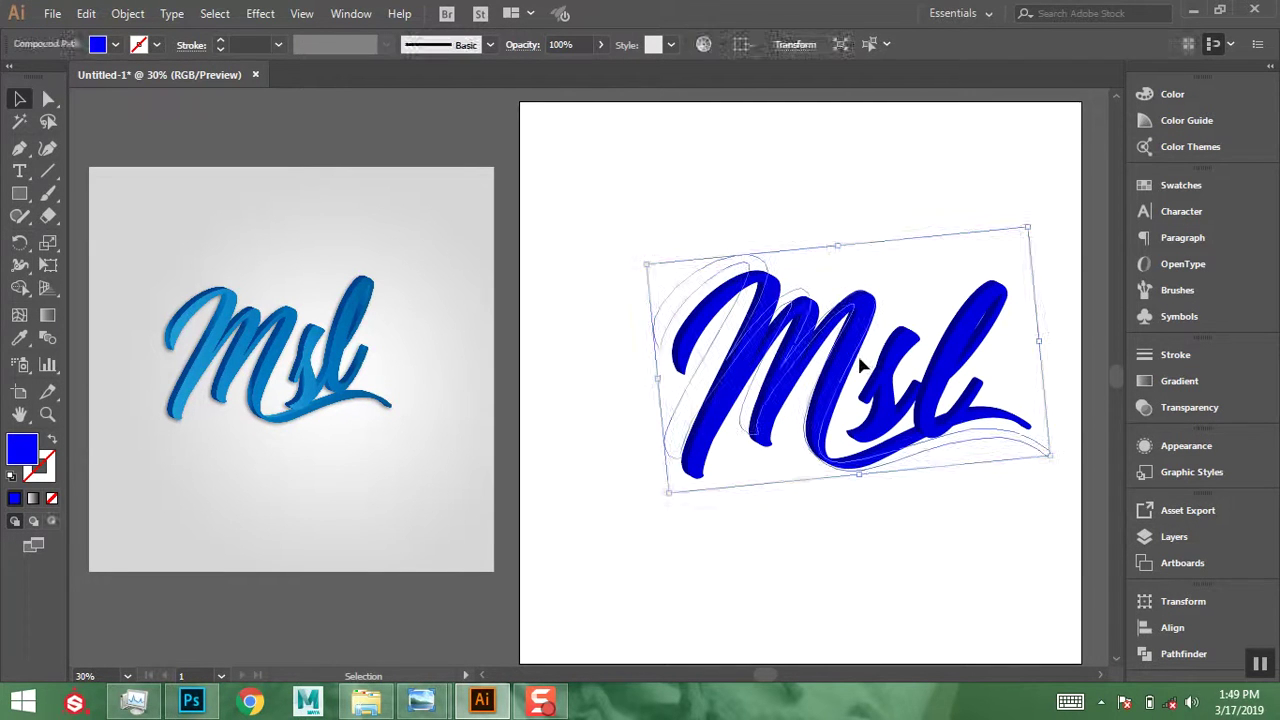
{"action": "left_click", "coordinate": [920, 395]}
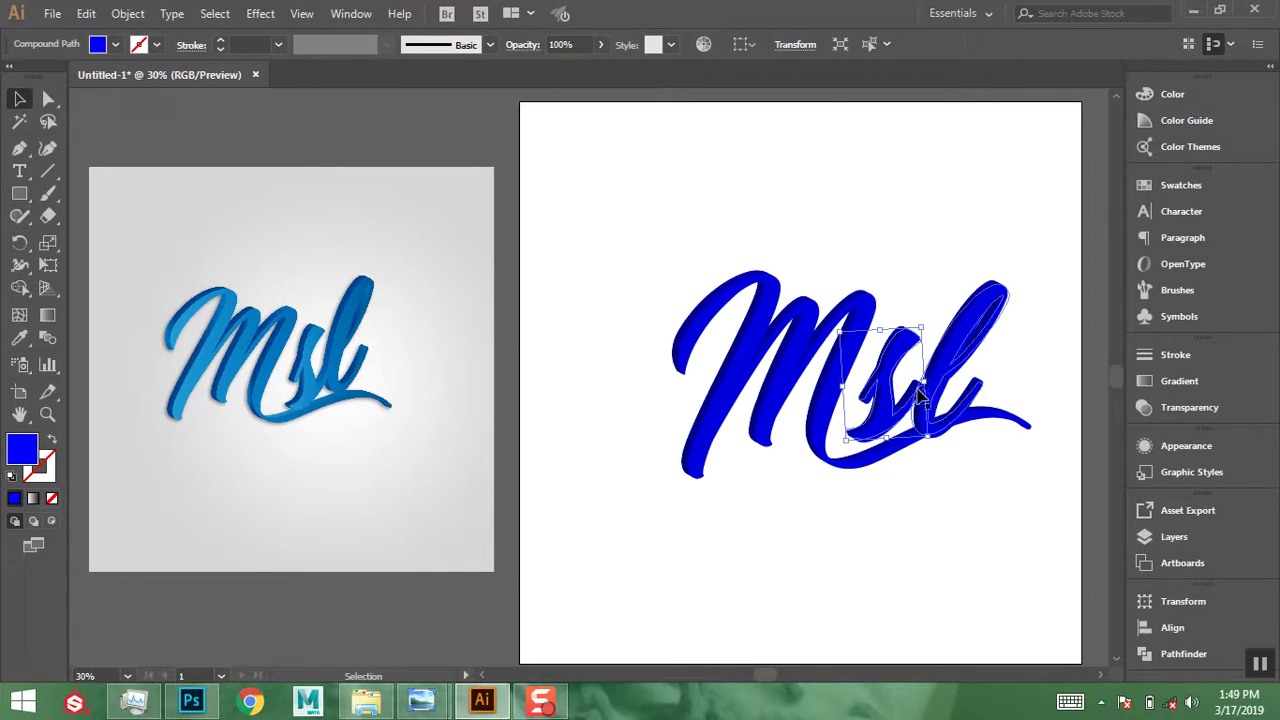
{"action": "left_click", "coordinate": [975, 300]}
{"action": "left_click_drag", "start_coordinate": [975, 285], "coordinate": [786, 343]}
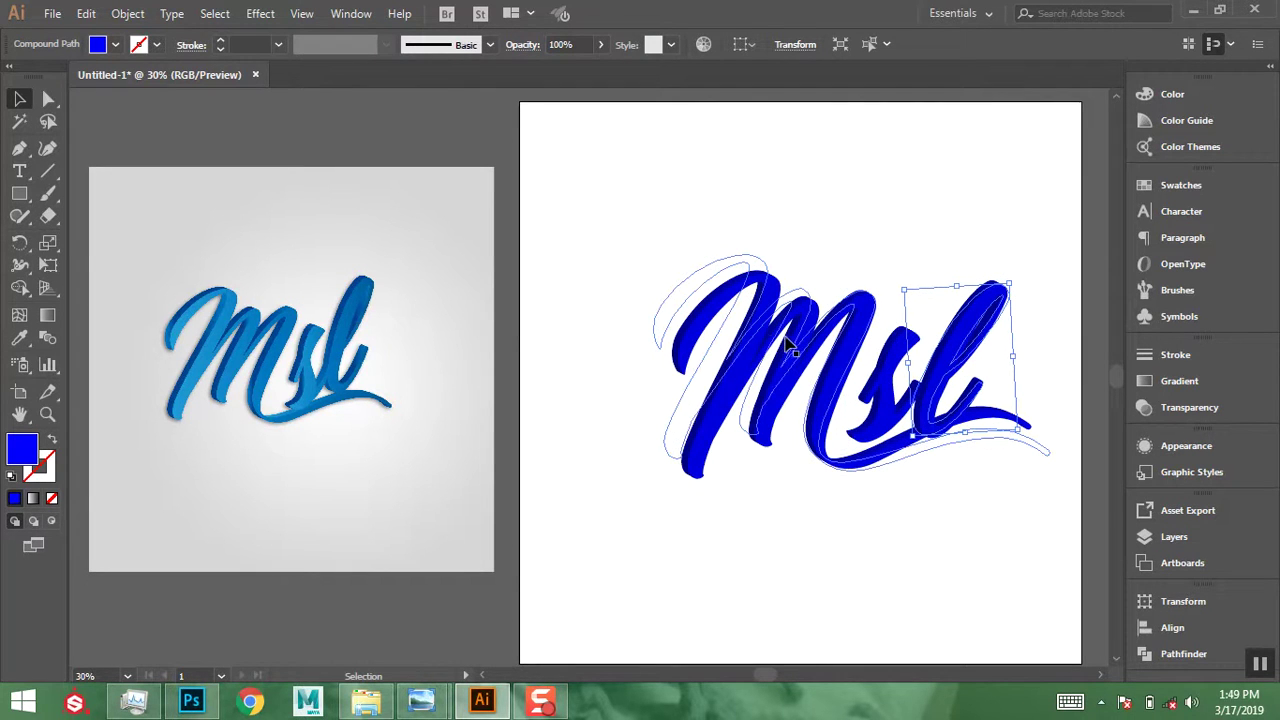
{"action": "left_click", "coordinate": [786, 345]}
- Reselect the whole lettering, rotate it back level and nudge it about 20 px left
{"action": "right_click", "coordinate": [762, 350]}
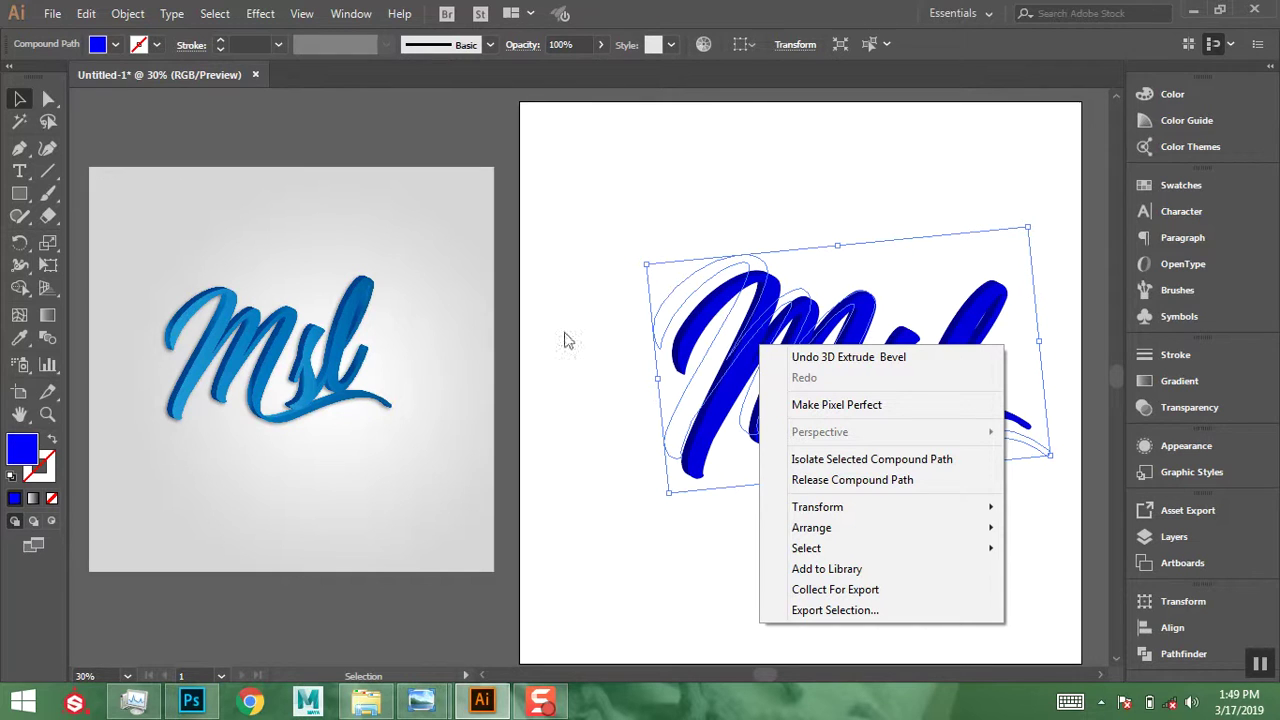
{"action": "left_click", "coordinate": [770, 236]}
{"action": "left_click", "coordinate": [645, 190]}
{"action": "left_click_drag", "start_coordinate": [662, 199], "coordinate": [1064, 584]}
{"action": "left_click", "coordinate": [754, 194]}
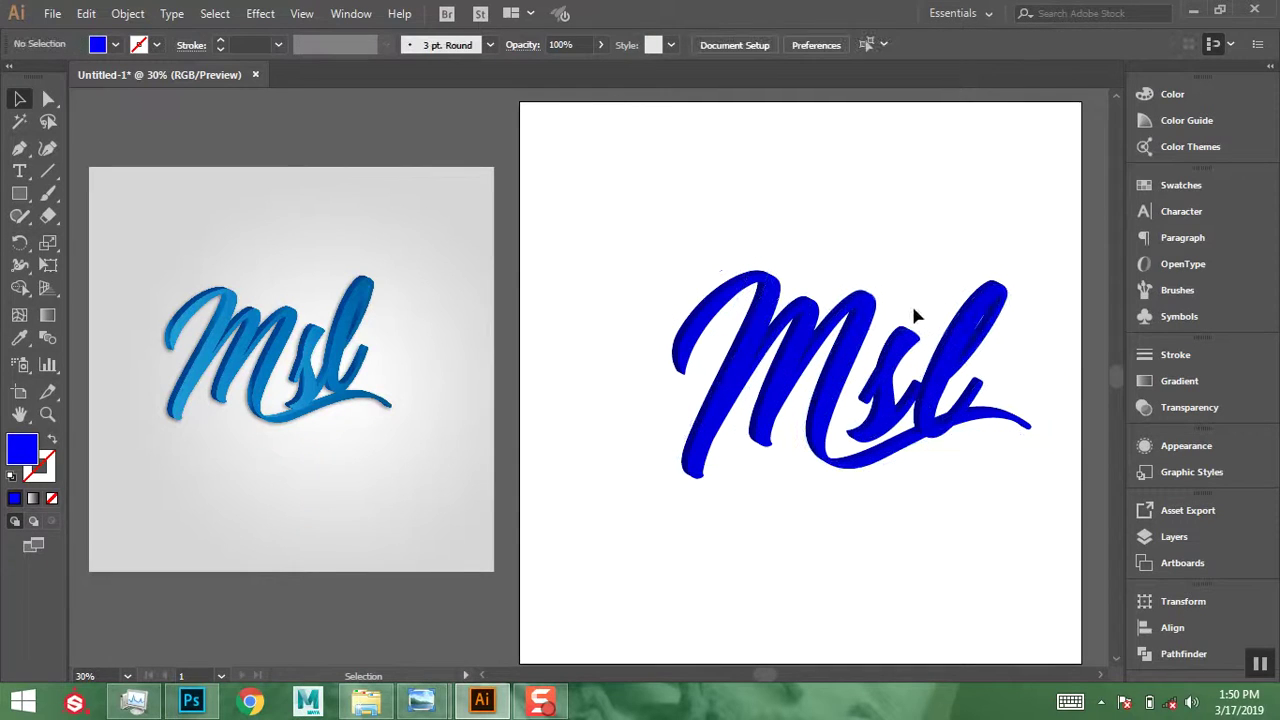
{"action": "left_click_drag", "start_coordinate": [896, 285], "coordinate": [958, 338]}
{"action": "left_click_drag", "start_coordinate": [648, 240], "coordinate": [781, 357]}
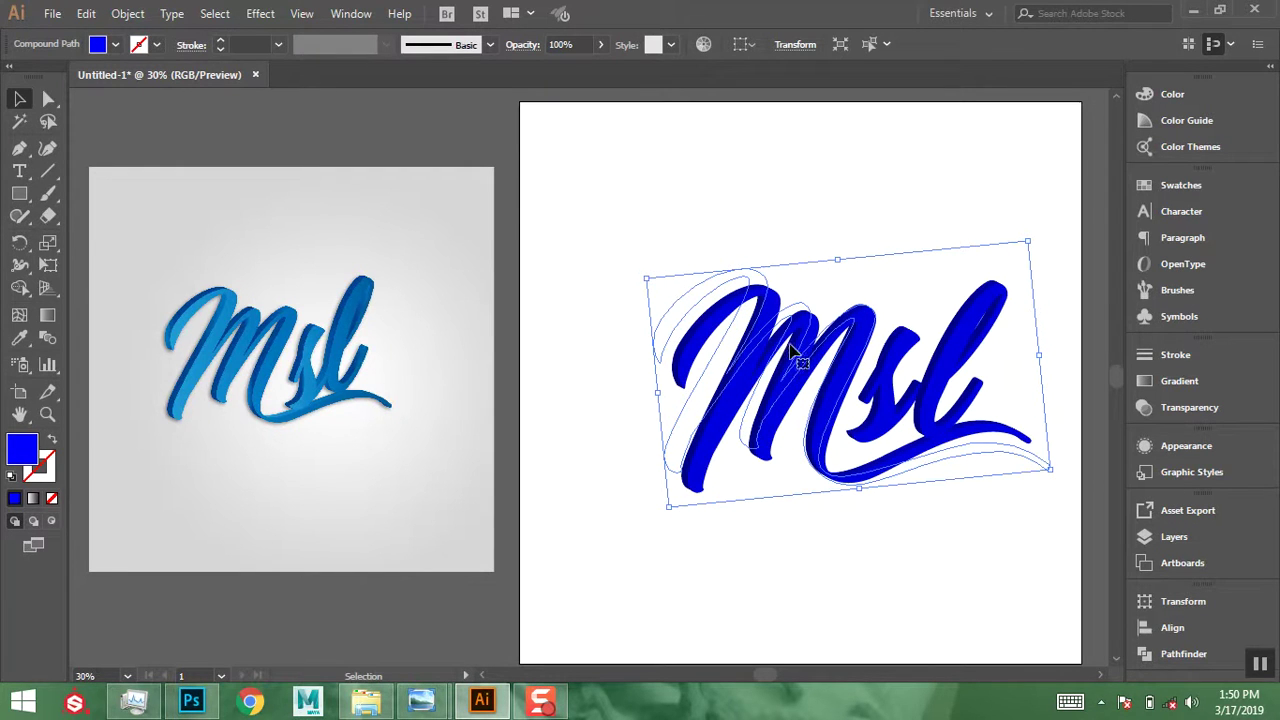
{"action": "left_click_drag", "start_coordinate": [636, 275], "coordinate": [648, 257]}
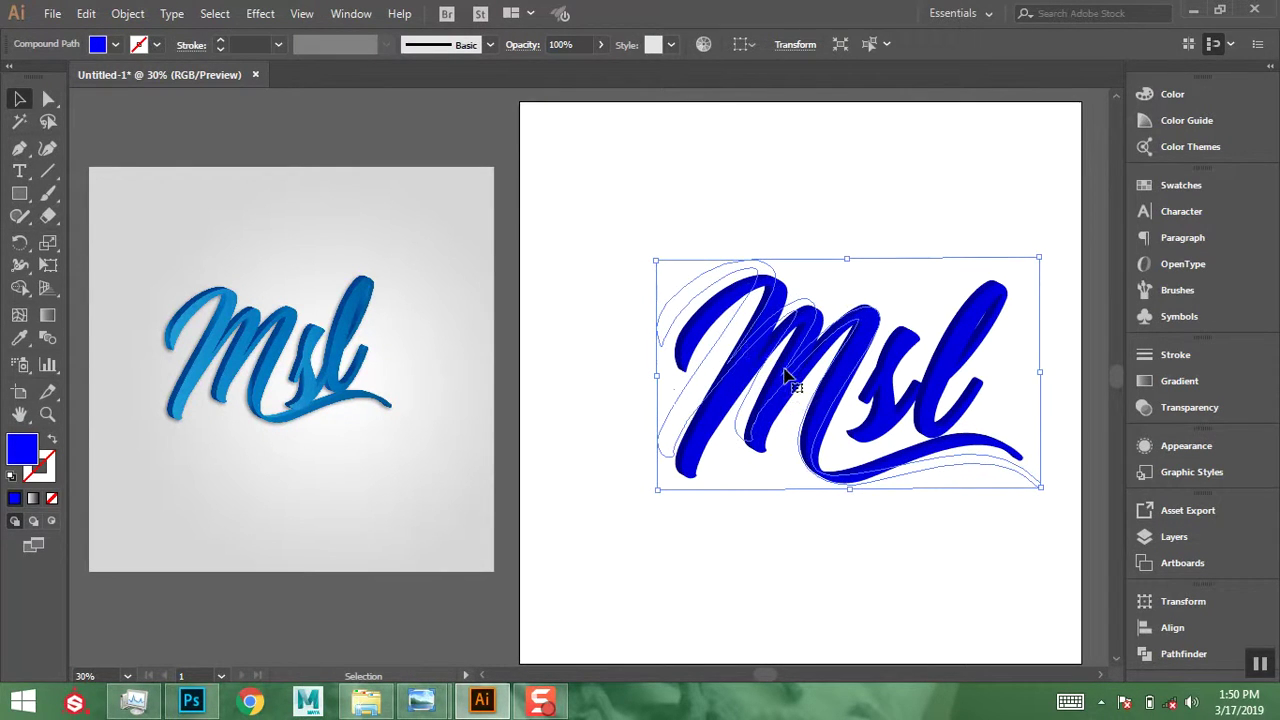
{"action": "left_click_drag", "start_coordinate": [790, 365], "coordinate": [795, 355]}
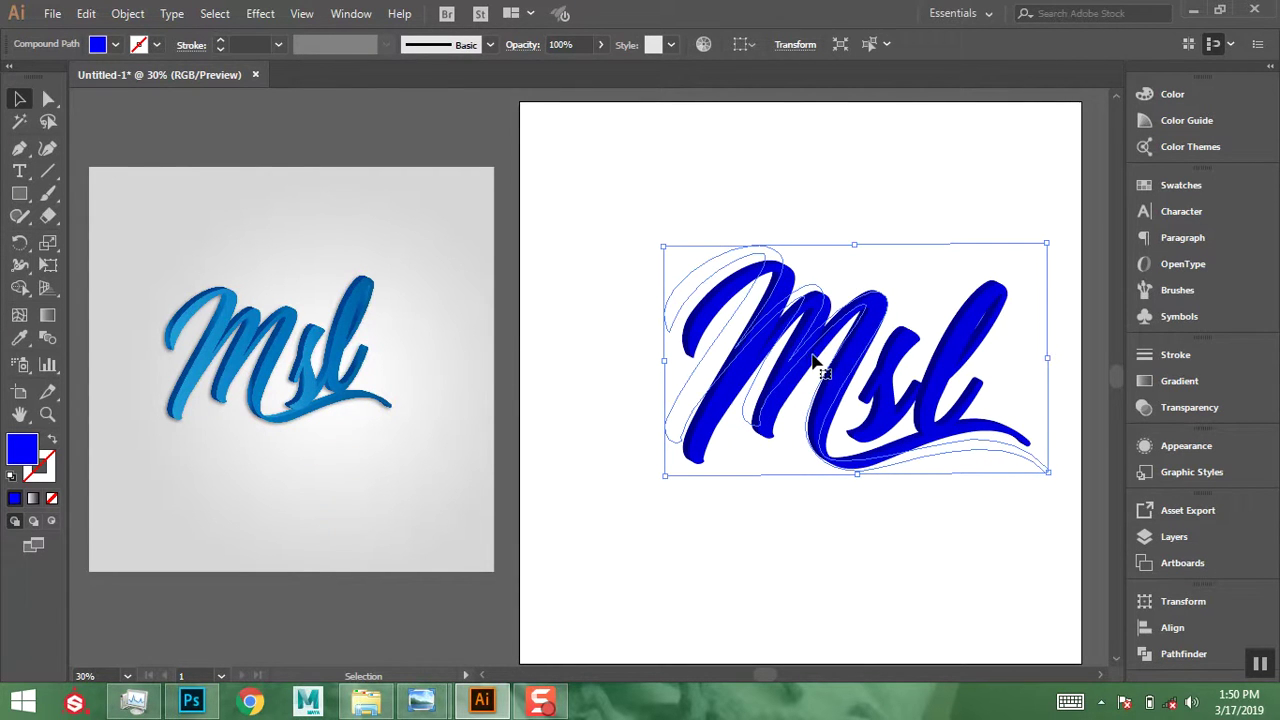
{"action": "left_click_drag", "start_coordinate": [812, 352], "coordinate": [870, 360]}
- Rotate the s and l letters slightly counter-clockwise
{"action": "left_click", "coordinate": [998, 300]}
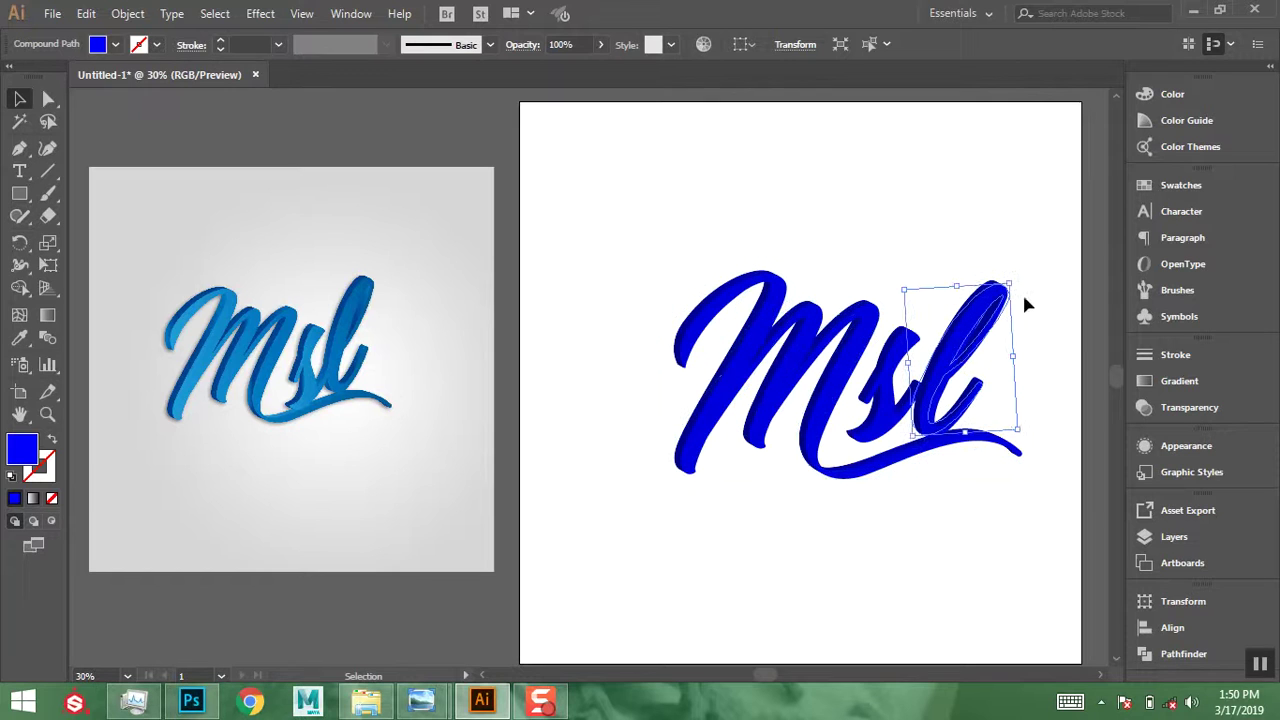
{"action": "left_click", "coordinate": [912, 358], "text": "shift"}
{"action": "mouse_move", "coordinate": [1015, 279]}
{"action": "left_mouse_down"}
{"action": "mouse_move", "coordinate": [997, 266]}
{"action": "mouse_move", "coordinate": [1006, 271]}
{"action": "left_mouse_up"}
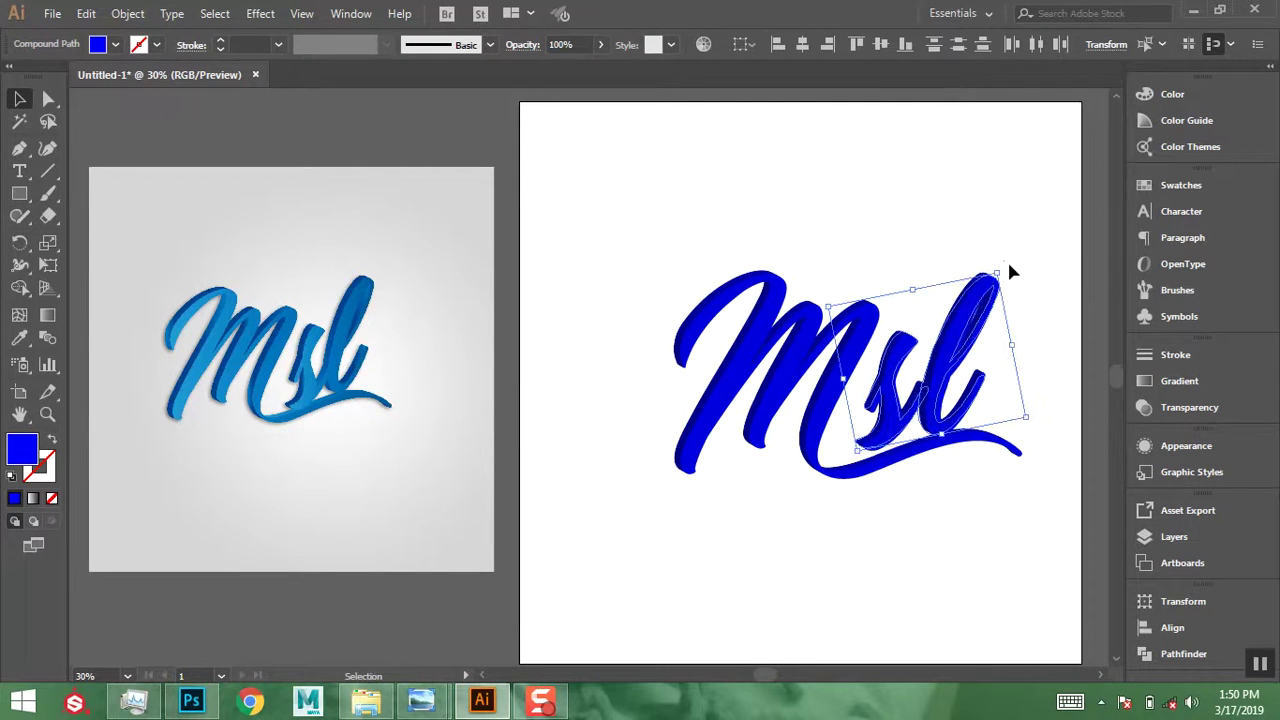
{"action": "left_click_drag", "start_coordinate": [948, 380], "coordinate": [946, 386]}
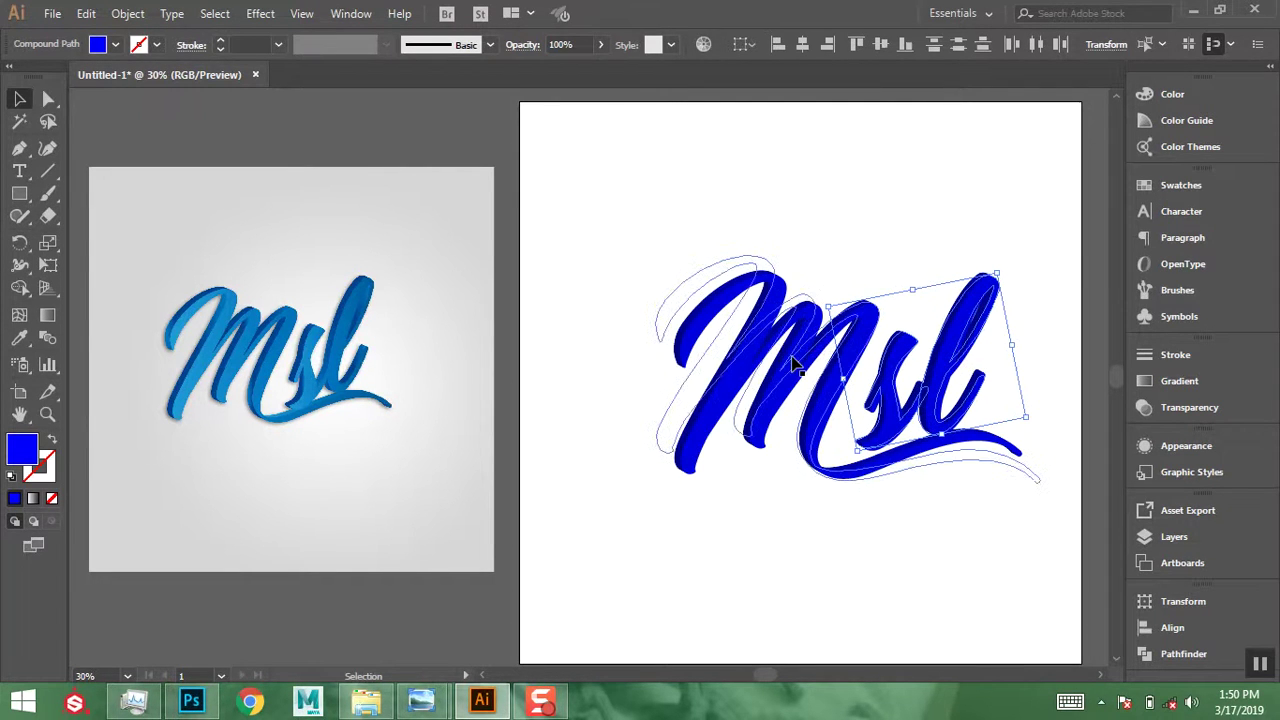
- Rotate the whole Msl logo slightly and shift it about 25 px right into place
{"action": "left_click", "coordinate": [798, 362], "text": "shift"}
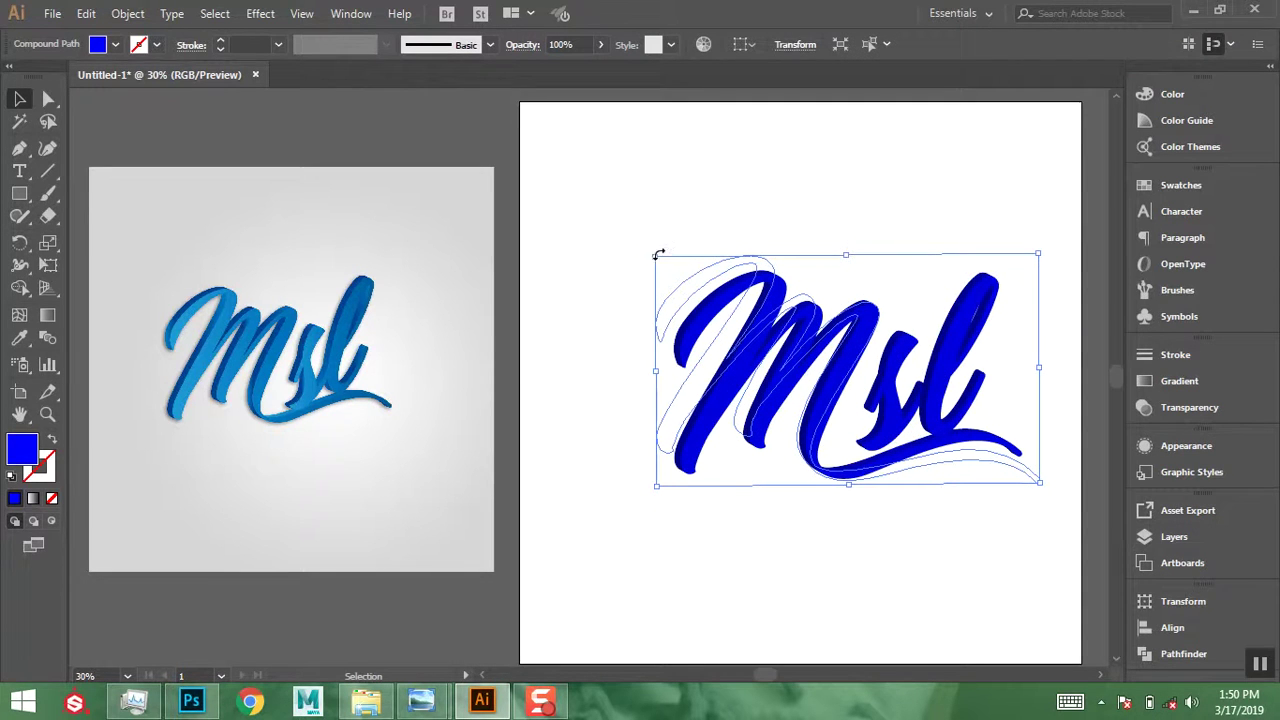
{"action": "left_click_drag", "start_coordinate": [645, 252], "coordinate": [648, 251]}
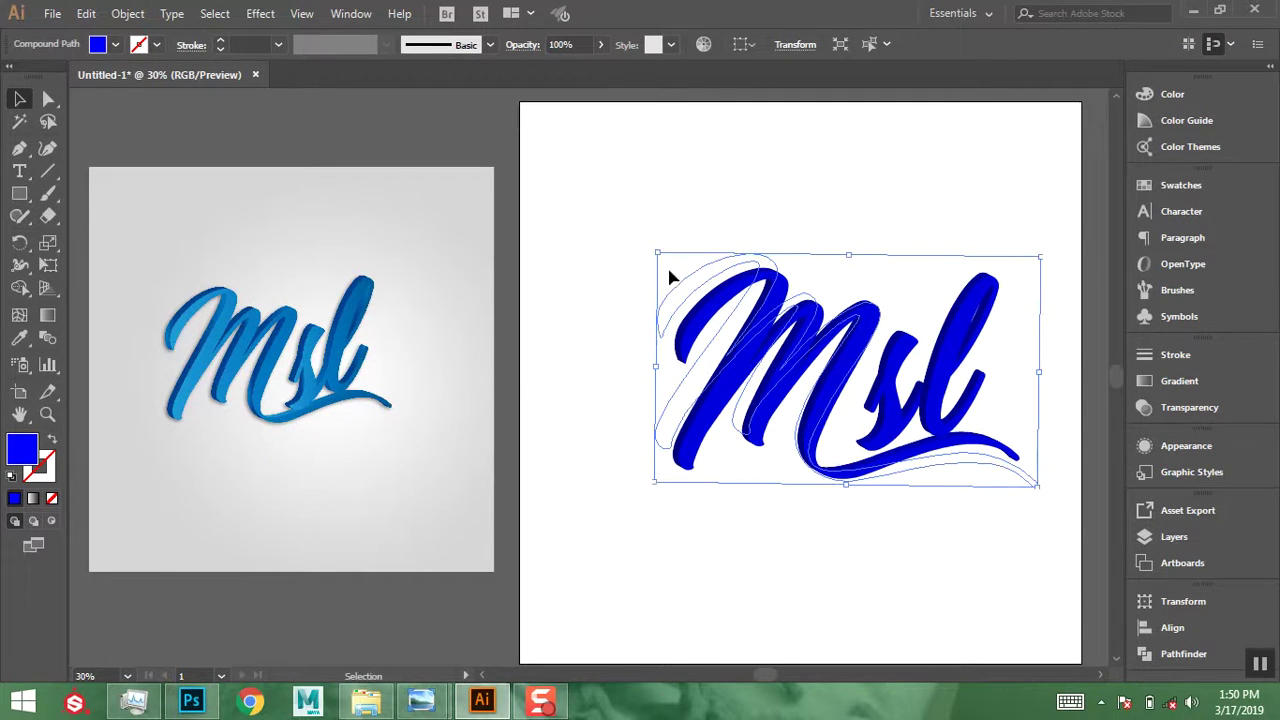
{"action": "key", "text": "a"}
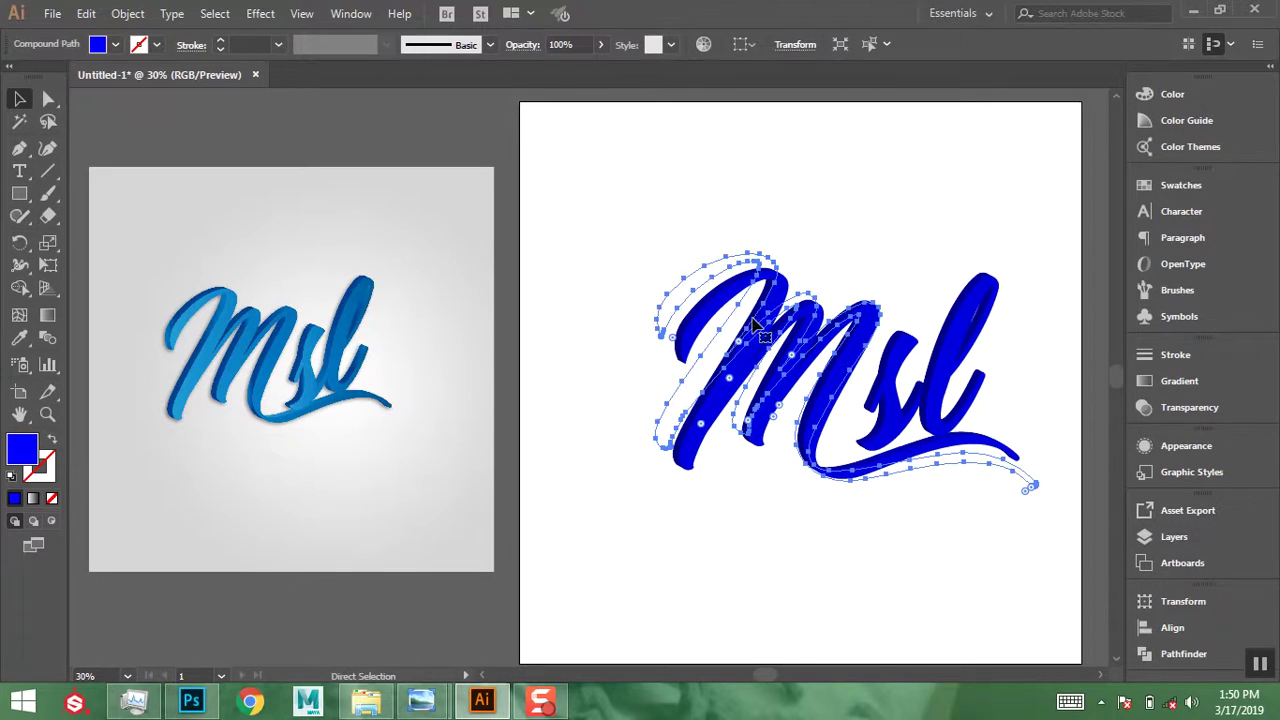
{"action": "key", "text": "v"}
{"action": "key", "text": "shift+Right"}
{"action": "key", "text": "shift+Right"}
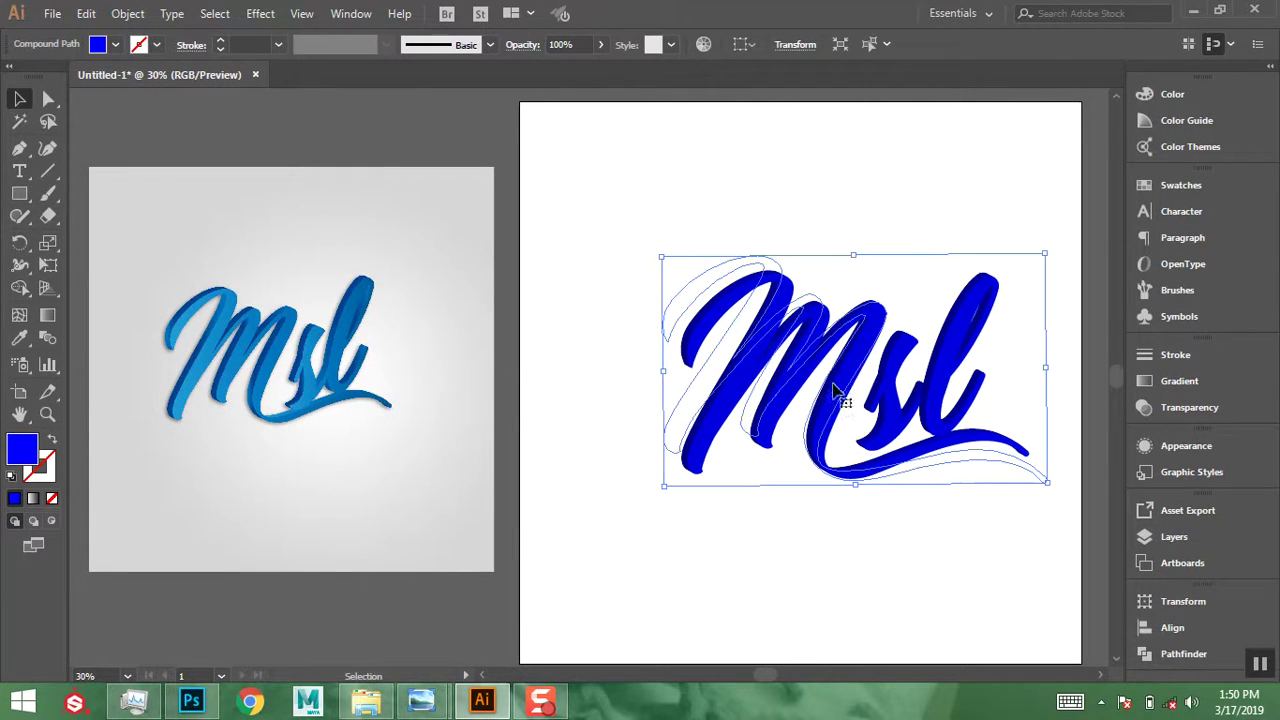
{"action": "left_click_drag", "start_coordinate": [829, 383], "coordinate": [828, 383]}
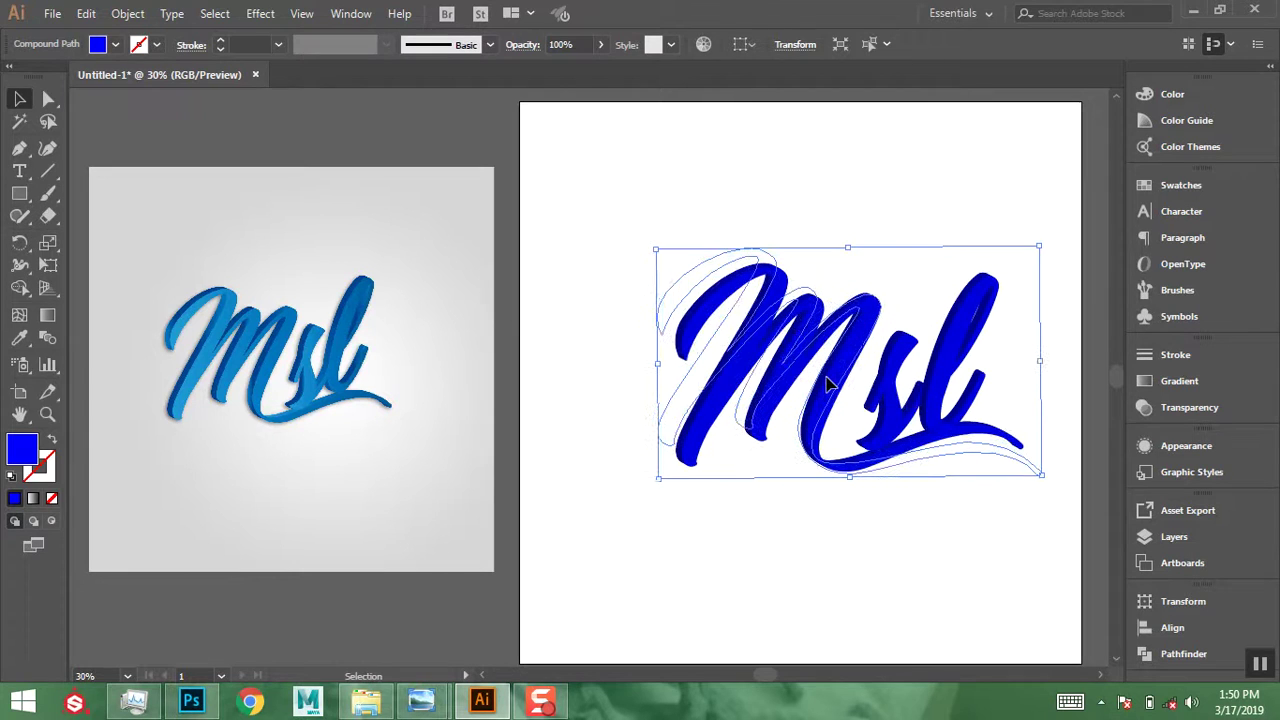
{"action": "left_click", "coordinate": [606, 220]}
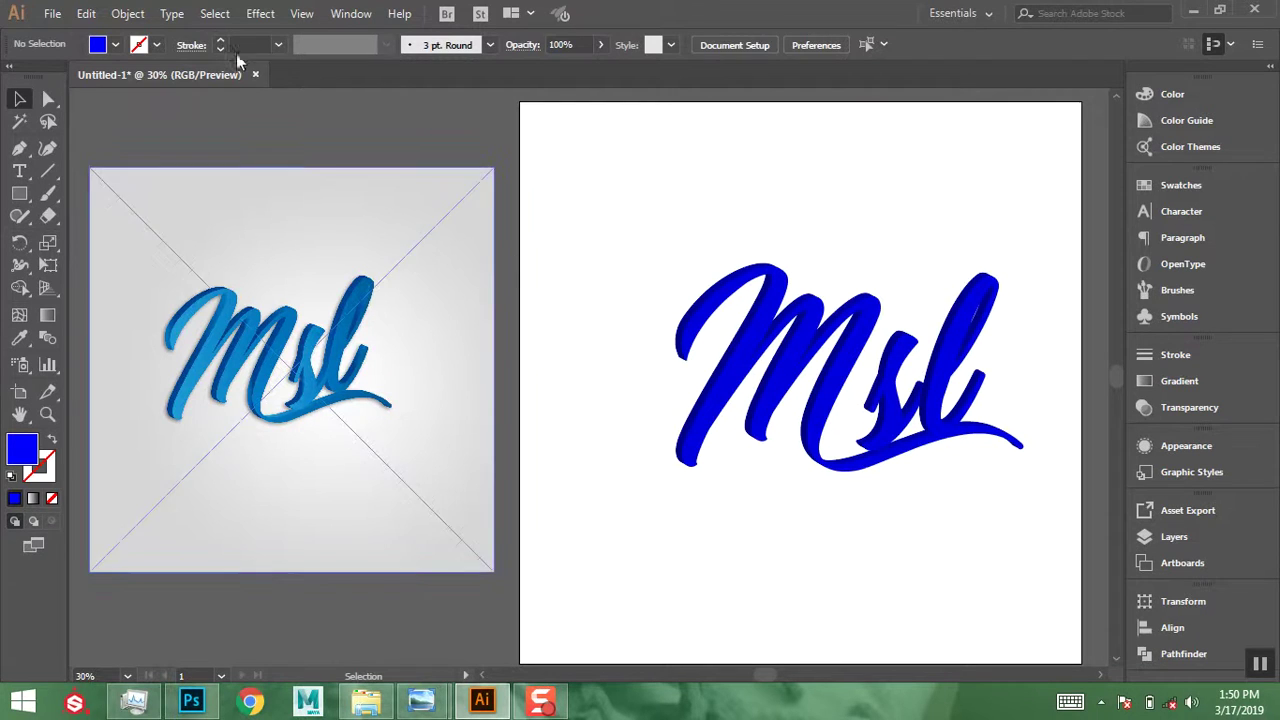
- Expand the logo's 3D appearance and ungroup the expanded artwork
{"action": "left_click", "coordinate": [755, 340]}
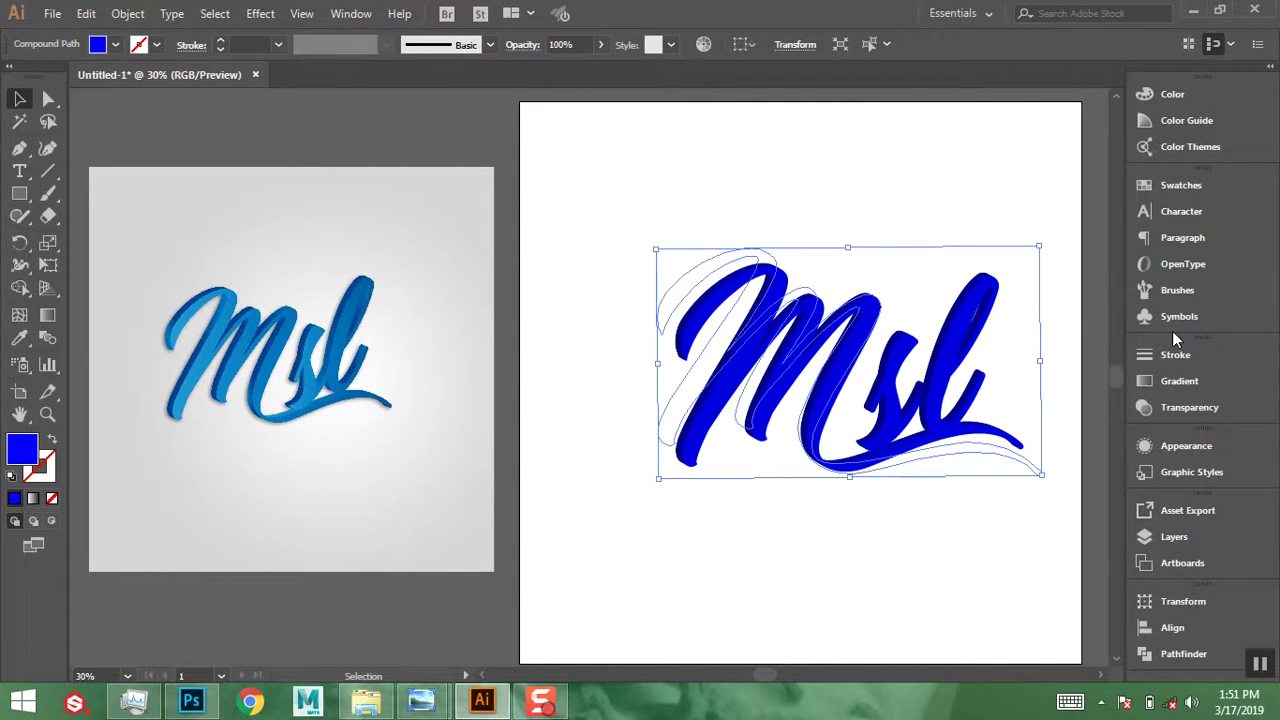
{"action": "left_click", "coordinate": [130, 14]}
{"action": "left_click", "coordinate": [234, 211]}
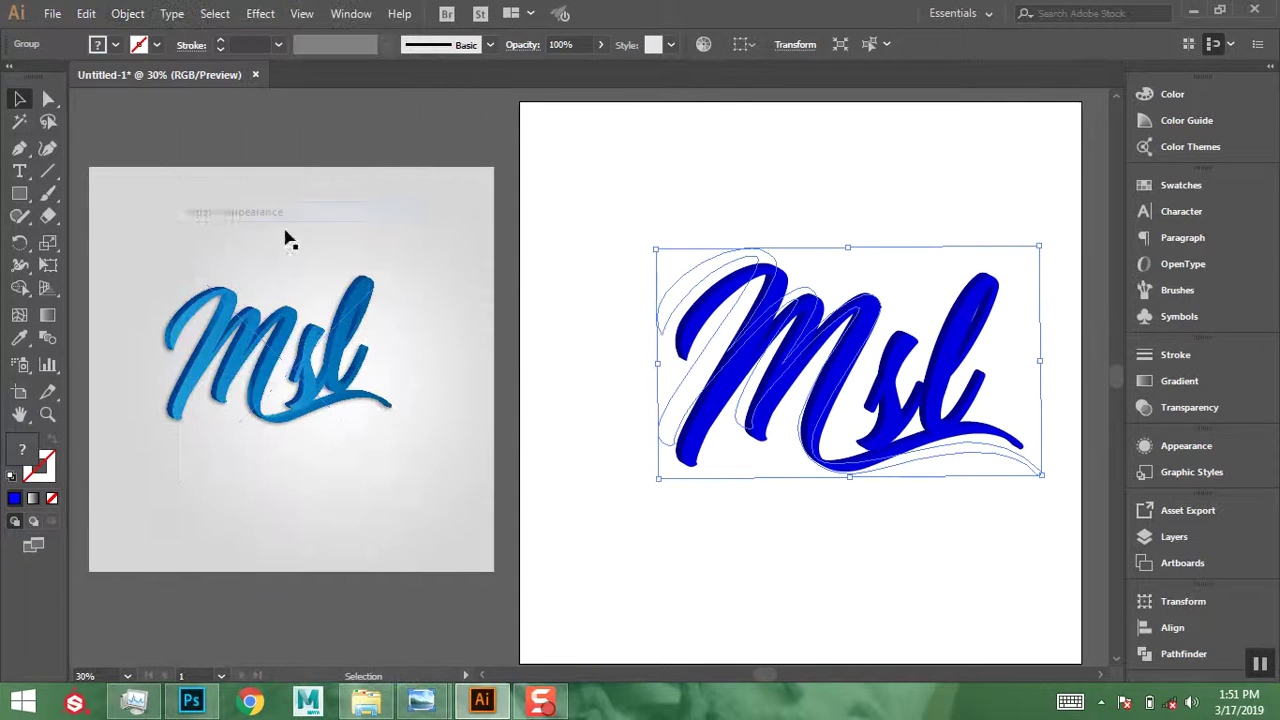
{"action": "right_click", "coordinate": [741, 311]}
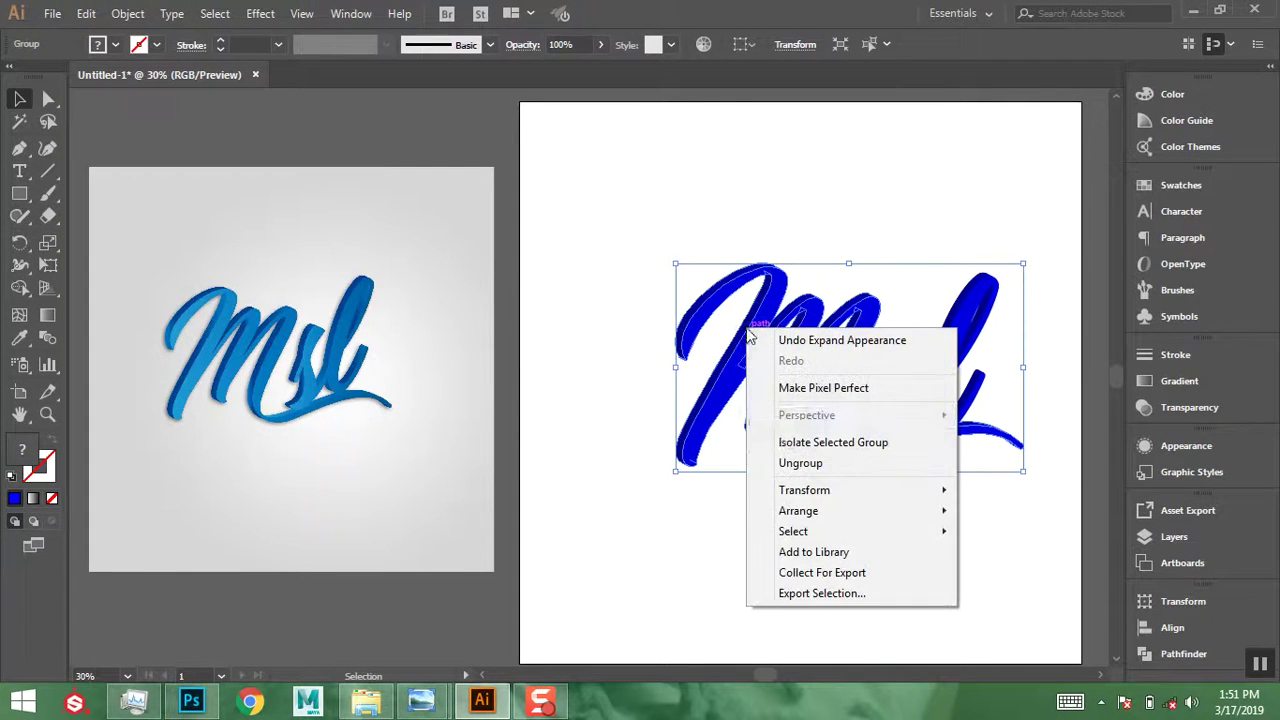
{"action": "left_click", "coordinate": [790, 462]}
{"action": "left_click", "coordinate": [614, 203]}
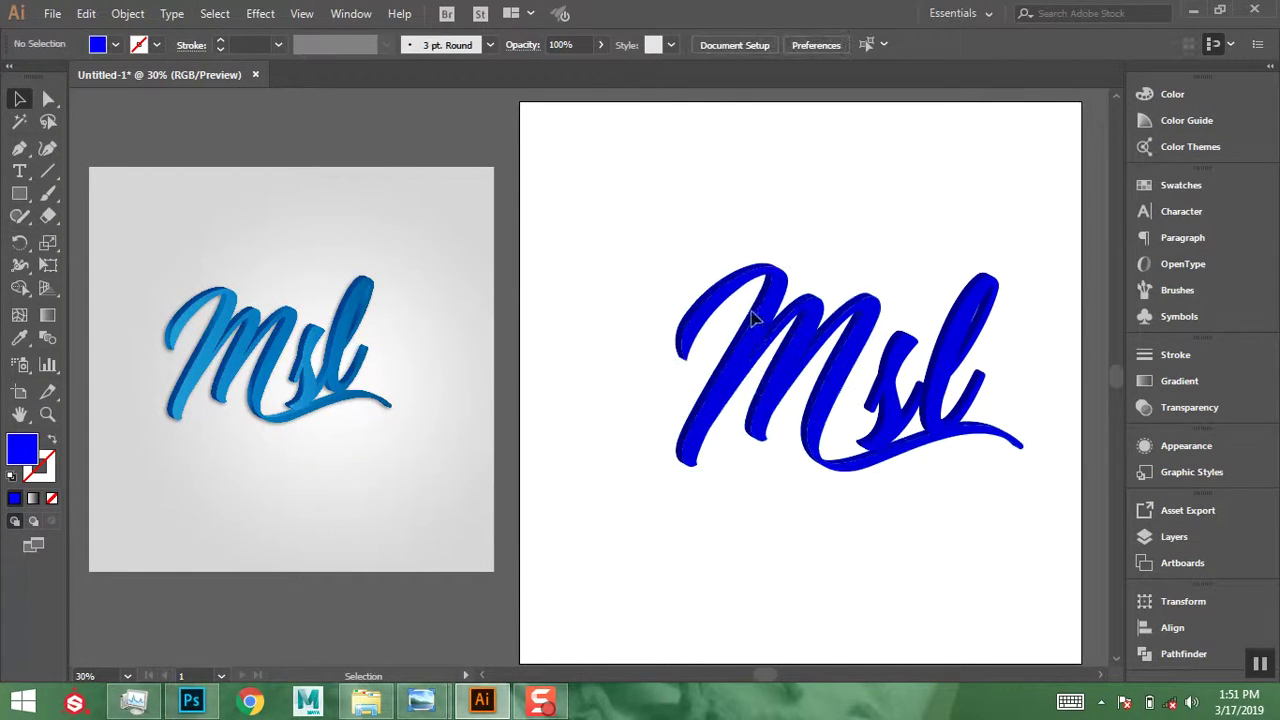
- Ungroup the artwork one level further into separate clip-group pieces
{"action": "left_click", "coordinate": [826, 362]}
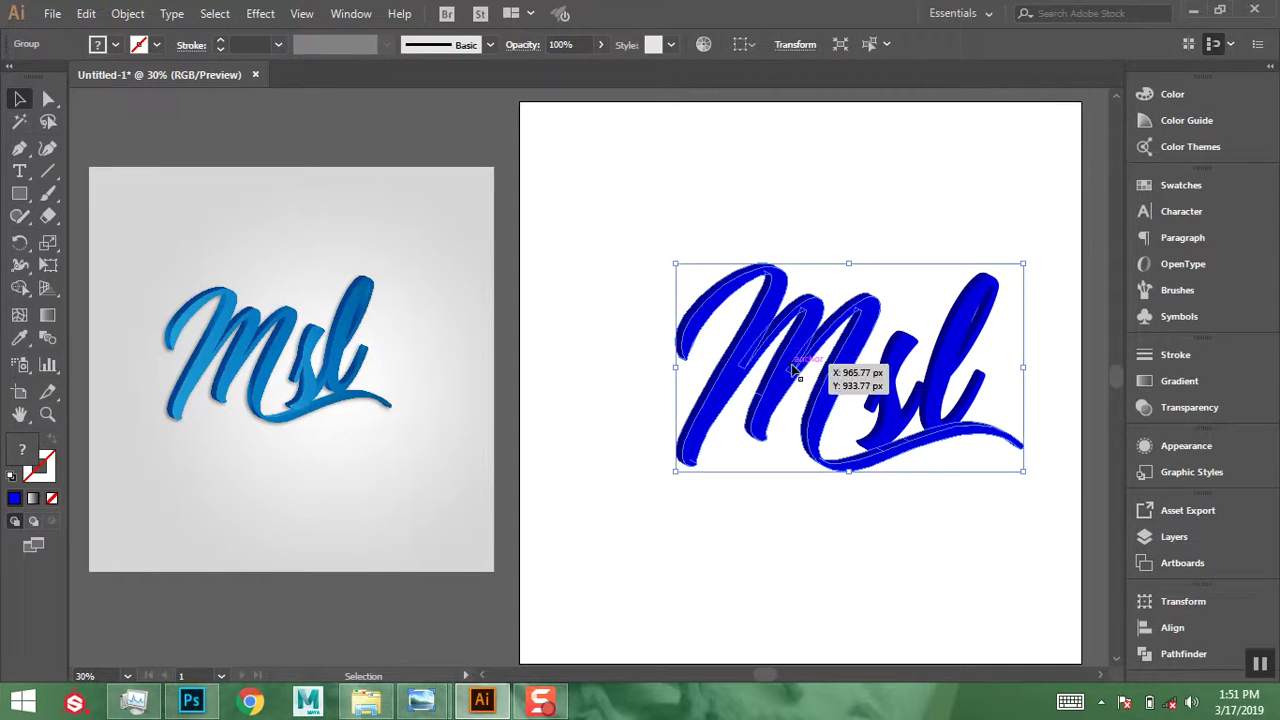
{"action": "right_click", "coordinate": [795, 371]}
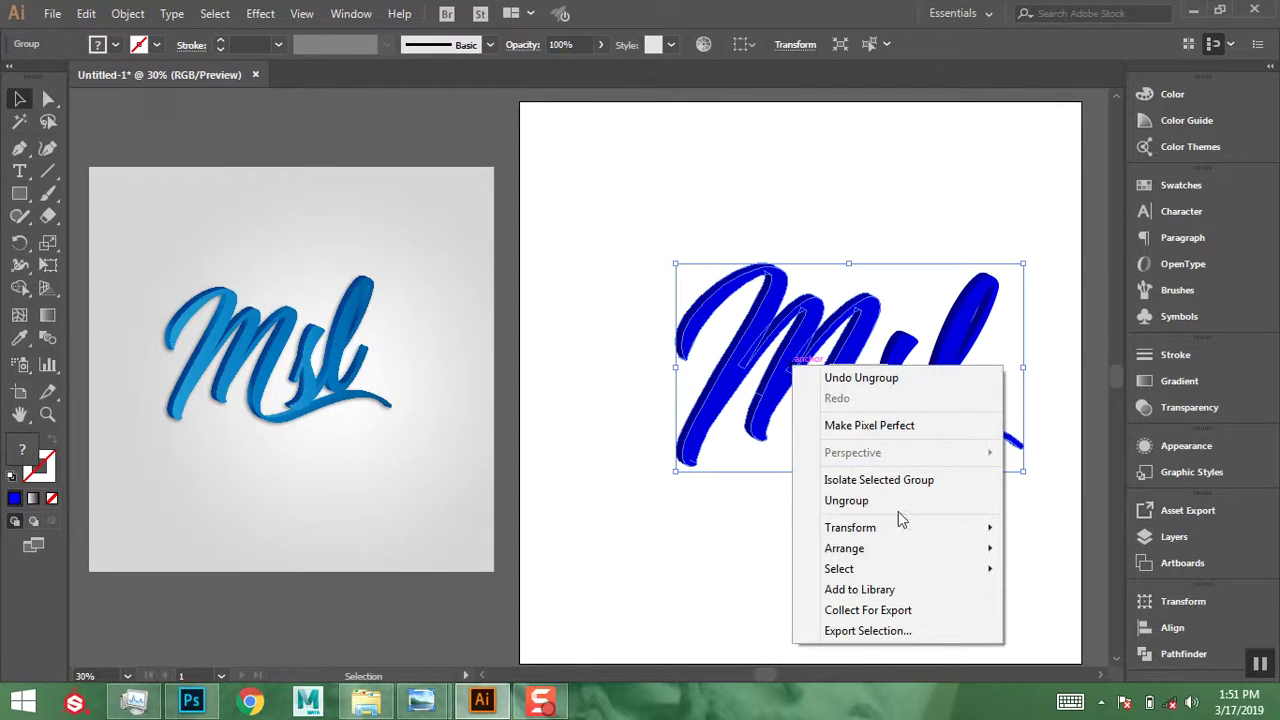
{"action": "left_click", "coordinate": [810, 502]}
{"action": "right_click", "coordinate": [781, 379]}
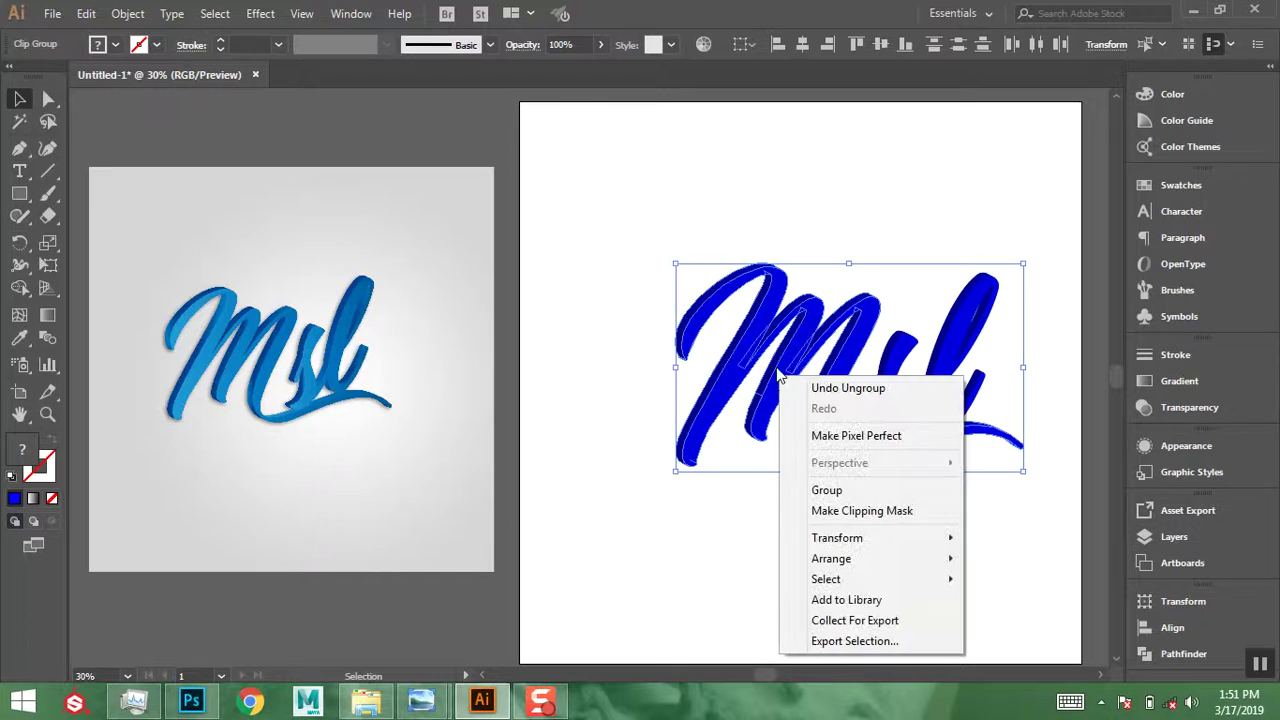
{"action": "left_click", "coordinate": [679, 188]}
{"action": "left_click", "coordinate": [679, 188]}
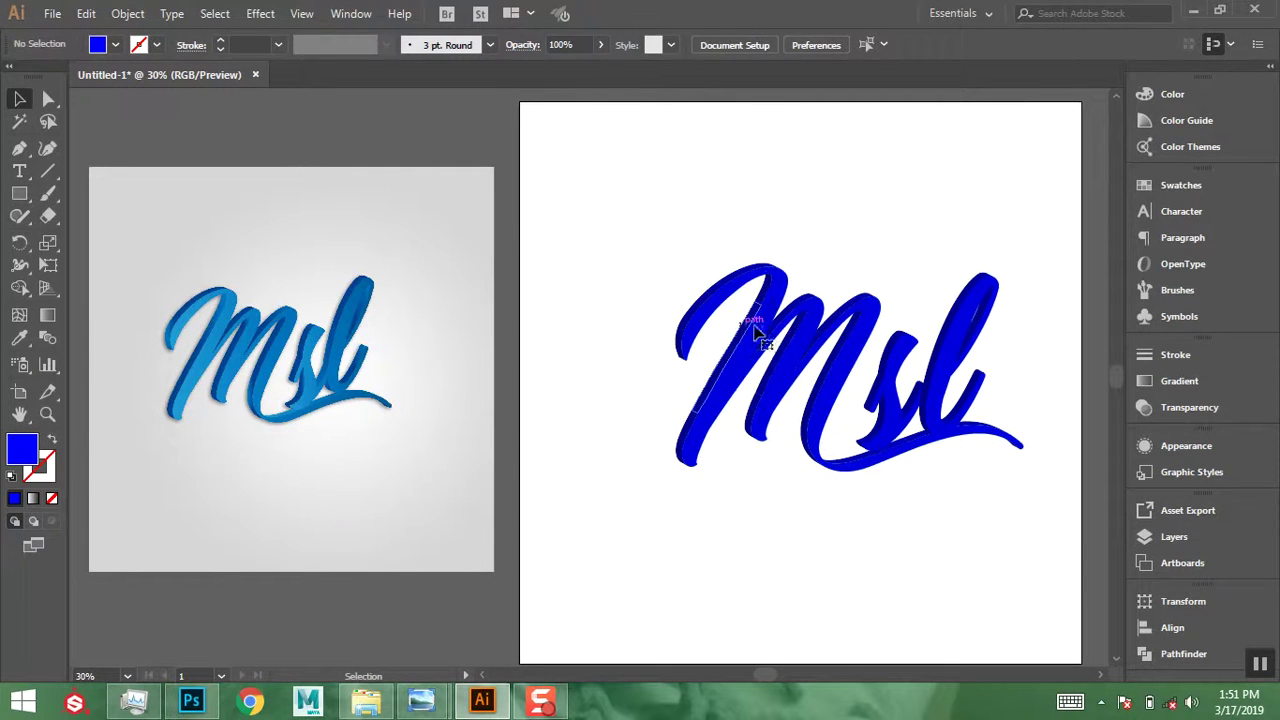
- Pull the M's left stroke away to test editing, then undo the move
{"action": "left_click", "coordinate": [757, 333]}
{"action": "left_click_drag", "start_coordinate": [691, 373], "coordinate": [555, 473]}
{"action": "left_click", "coordinate": [641, 397]}
{"action": "key", "text": "ctrl+z"}
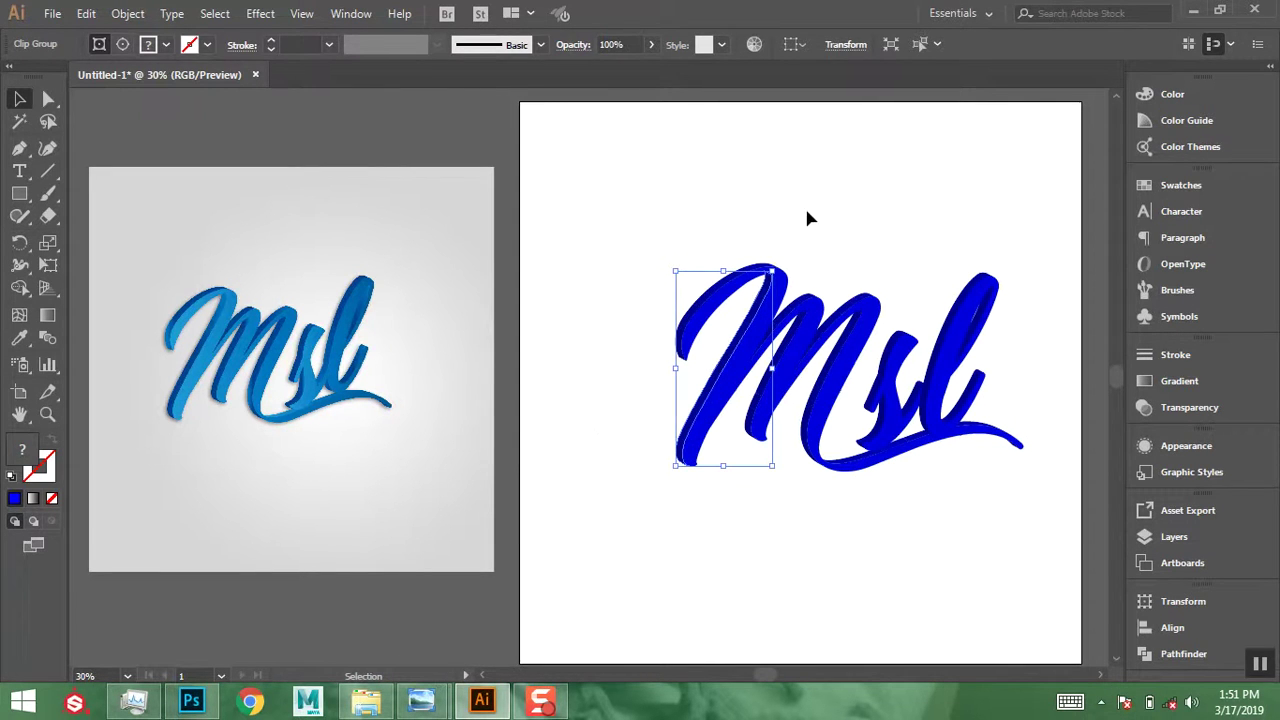
- Deselect the M stroke and zoom in on the Msl logo
{"action": "left_click", "coordinate": [808, 218]}
{"action": "left_click", "coordinate": [47, 414]}
{"action": "left_click_drag", "start_coordinate": [617, 224], "coordinate": [1080, 530]}
- Select the M's separate stroke pieces in turn to inspect them, nudging the middle stroke
{"action": "left_click", "coordinate": [19, 99]}
{"action": "left_click", "coordinate": [335, 200]}
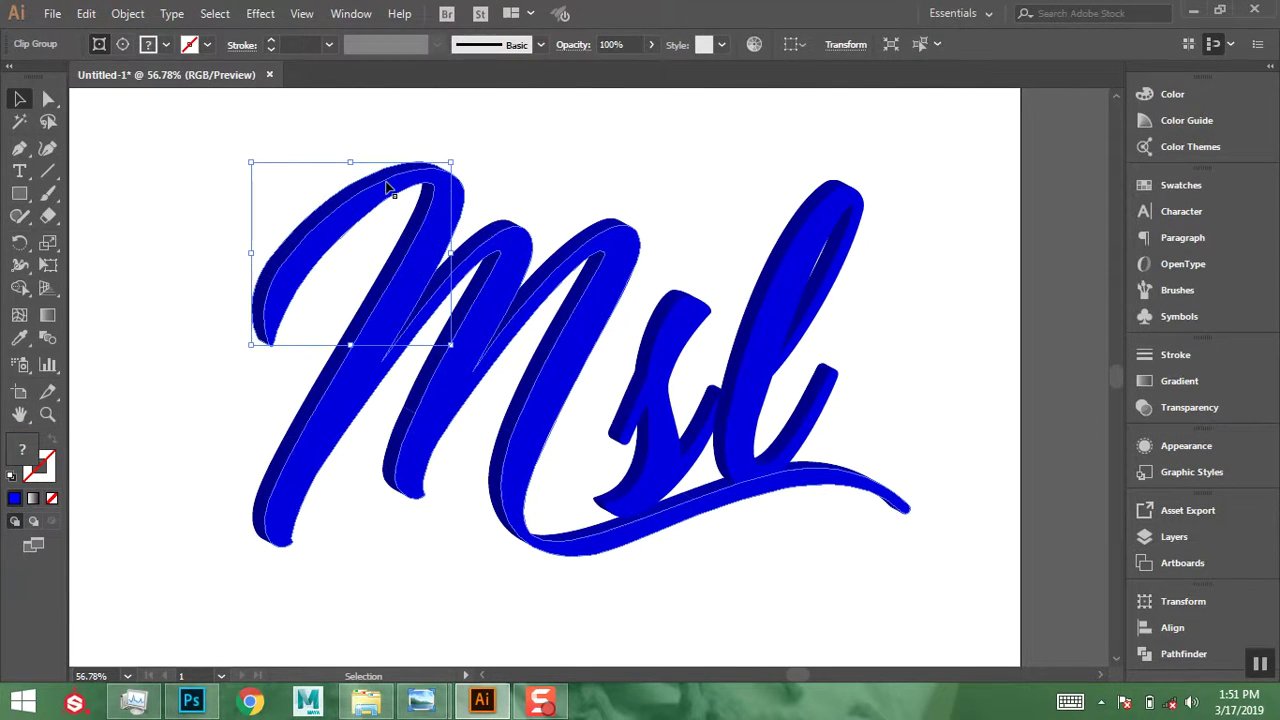
{"action": "left_click", "coordinate": [543, 140]}
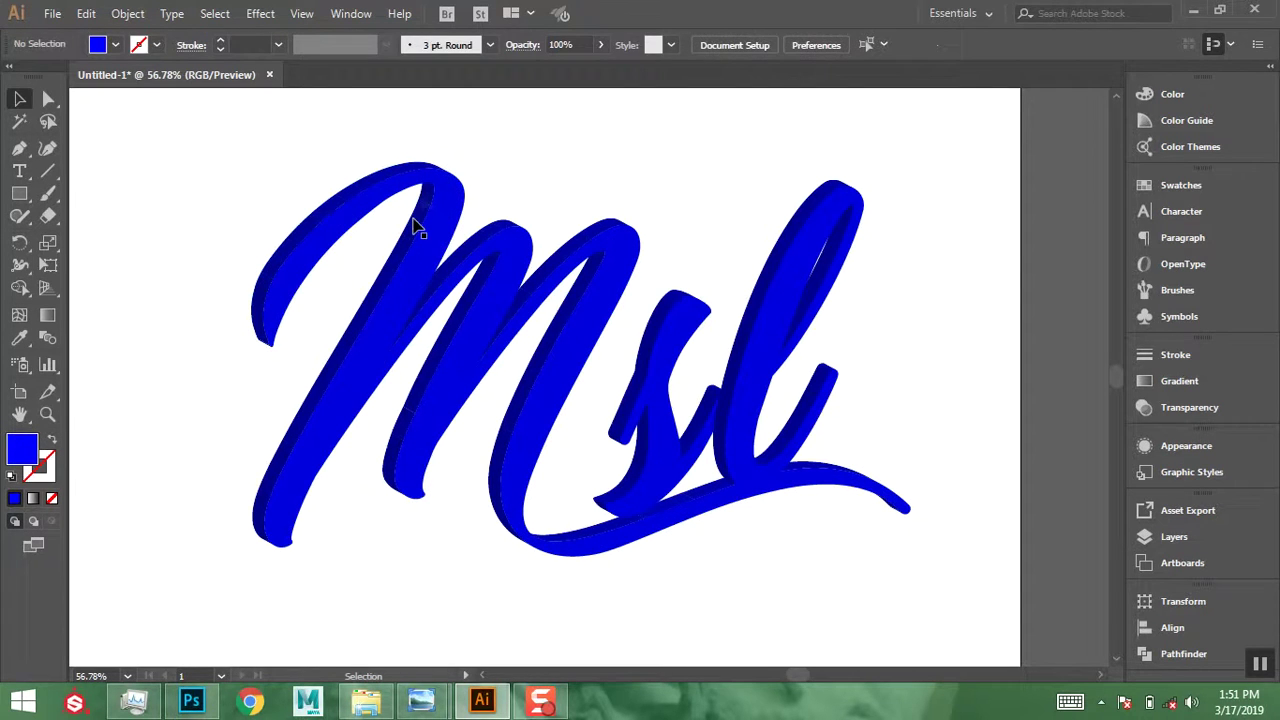
{"action": "left_click", "coordinate": [418, 225]}
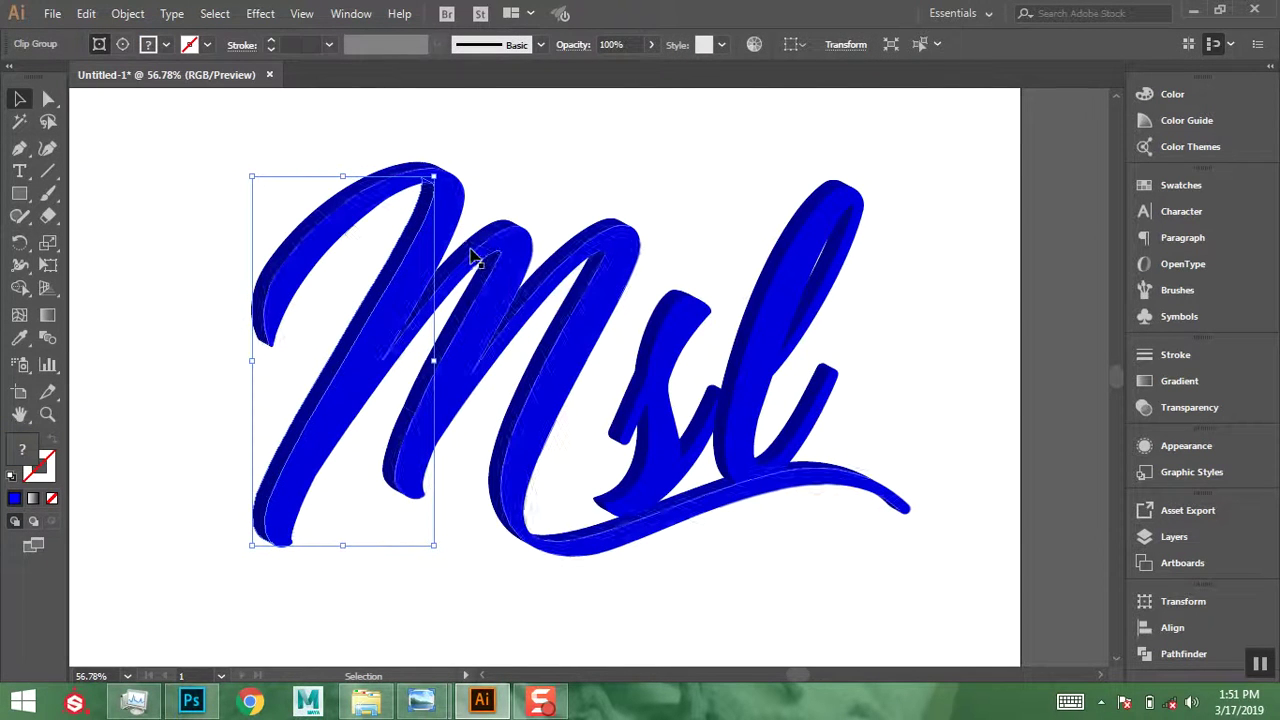
{"action": "left_click", "coordinate": [505, 238]}
{"action": "mouse_move", "coordinate": [527, 240]}
{"action": "left_mouse_down"}
{"action": "mouse_move", "coordinate": [560, 258]}
{"action": "mouse_move", "coordinate": [500, 265]}
{"action": "mouse_move", "coordinate": [477, 320]}
{"action": "left_mouse_up"}
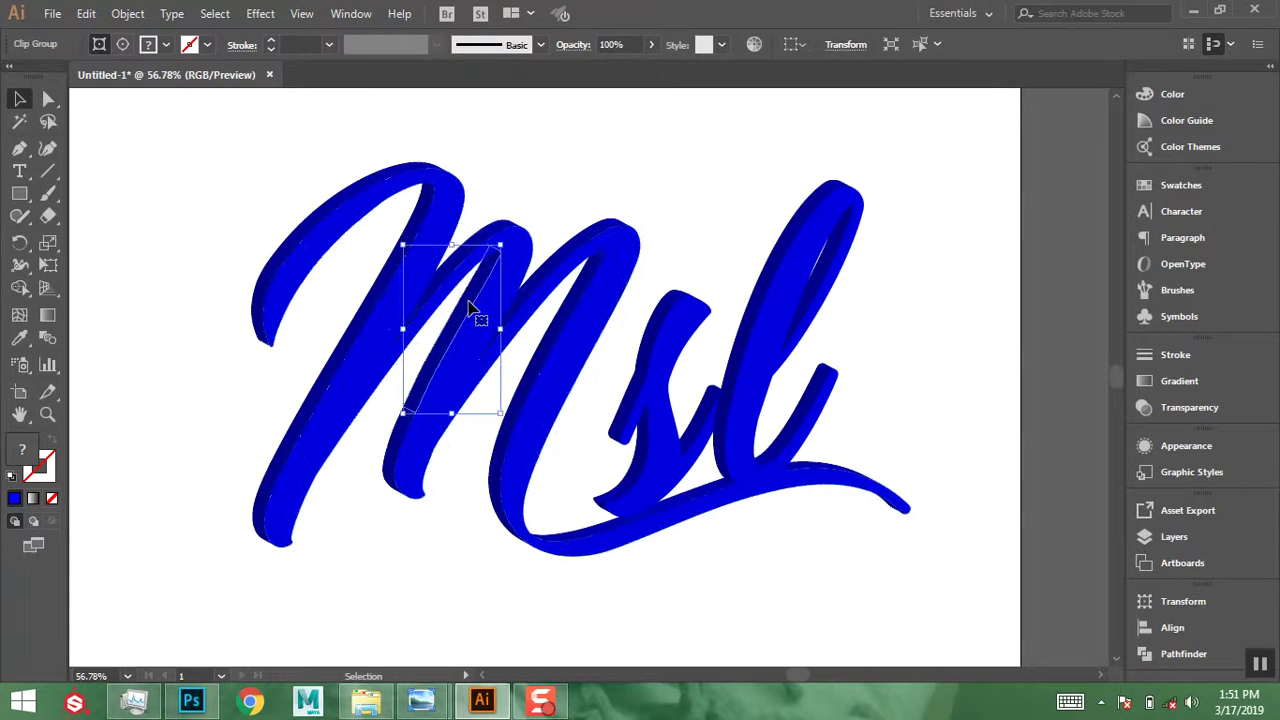
{"action": "left_click", "coordinate": [410, 445], "text": "shift"}
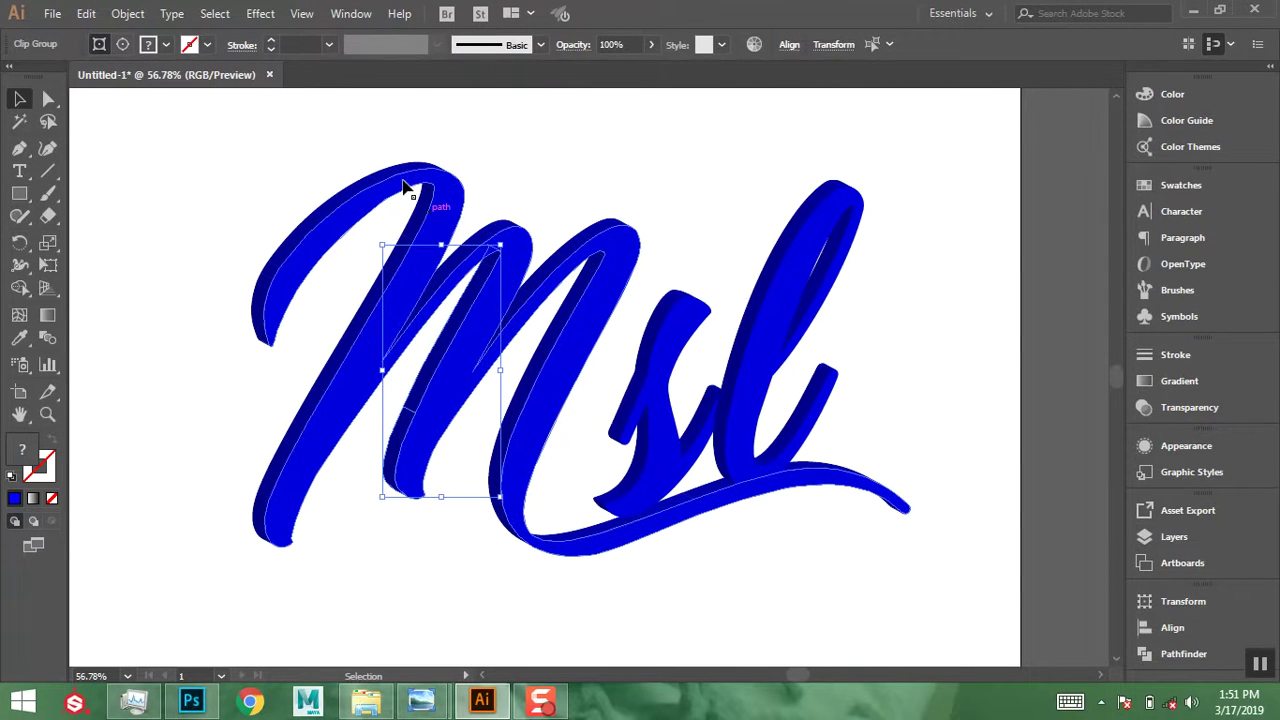
{"action": "left_click", "coordinate": [485, 122]}
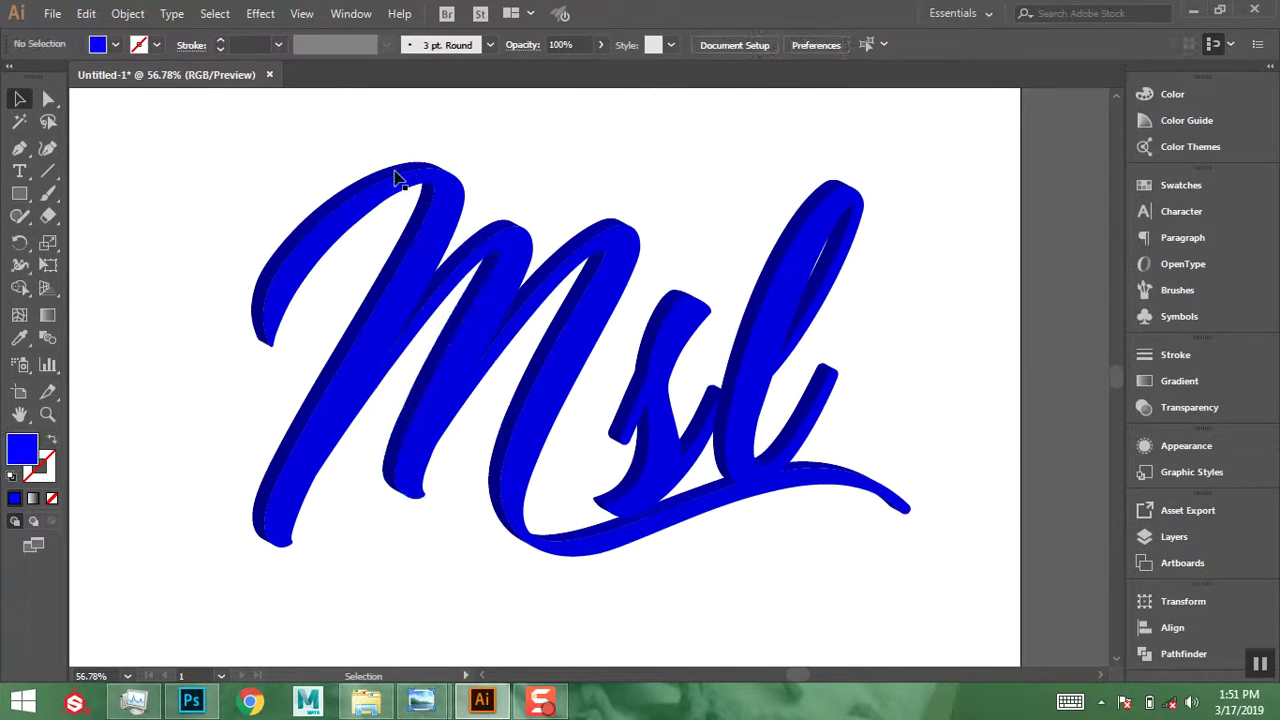
{"action": "left_click", "coordinate": [447, 167]}
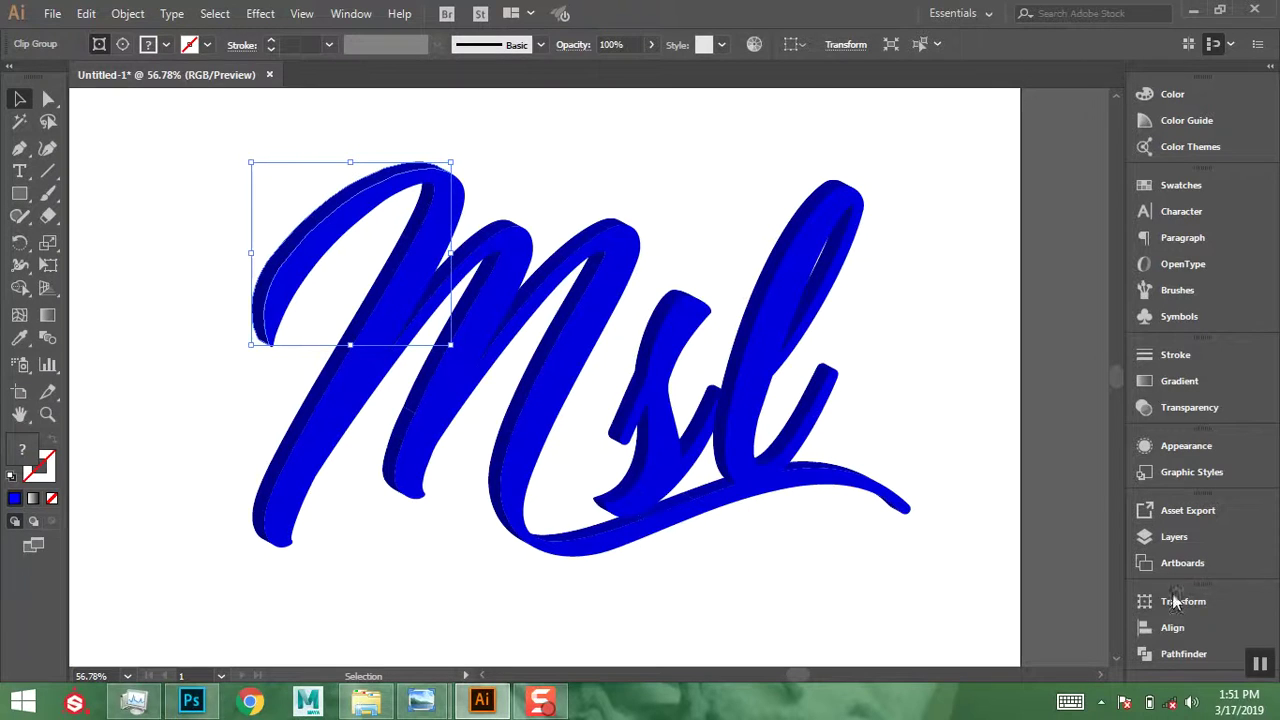
- Show the Pathfinder options and unite the M's left stroke pieces
{"action": "left_click", "coordinate": [1183, 655]}
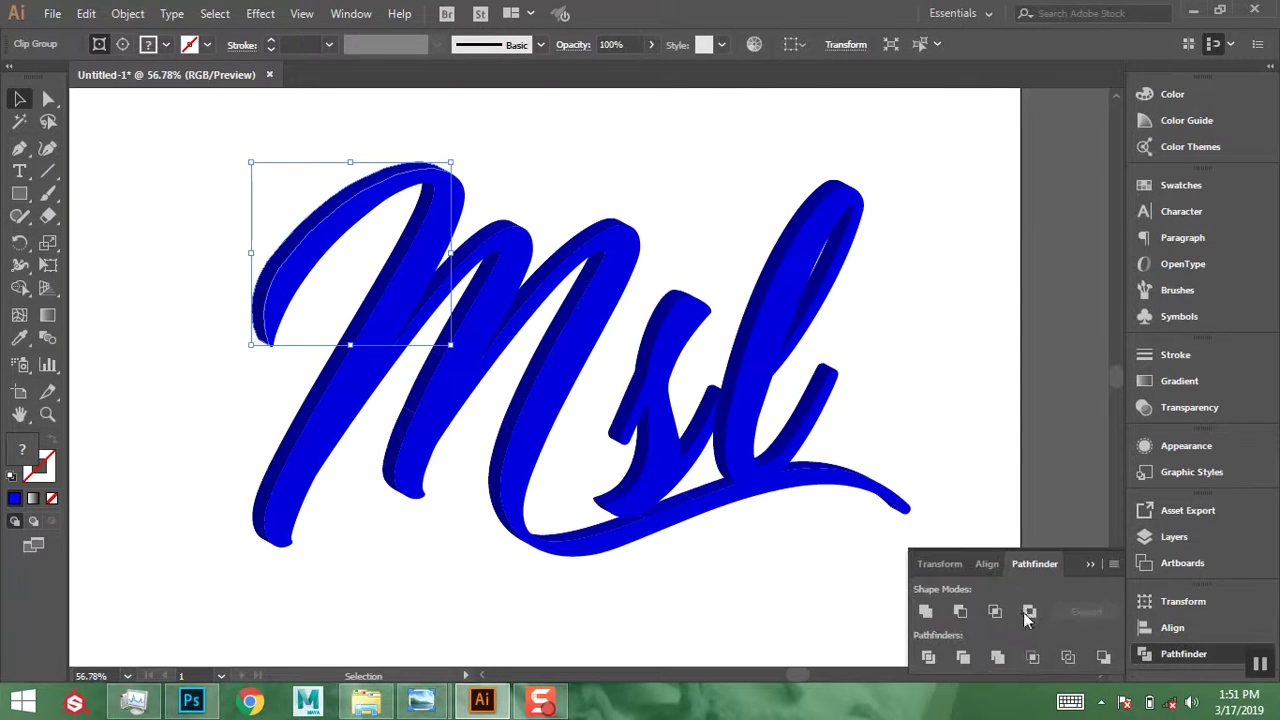
{"action": "left_click", "coordinate": [351, 13]}
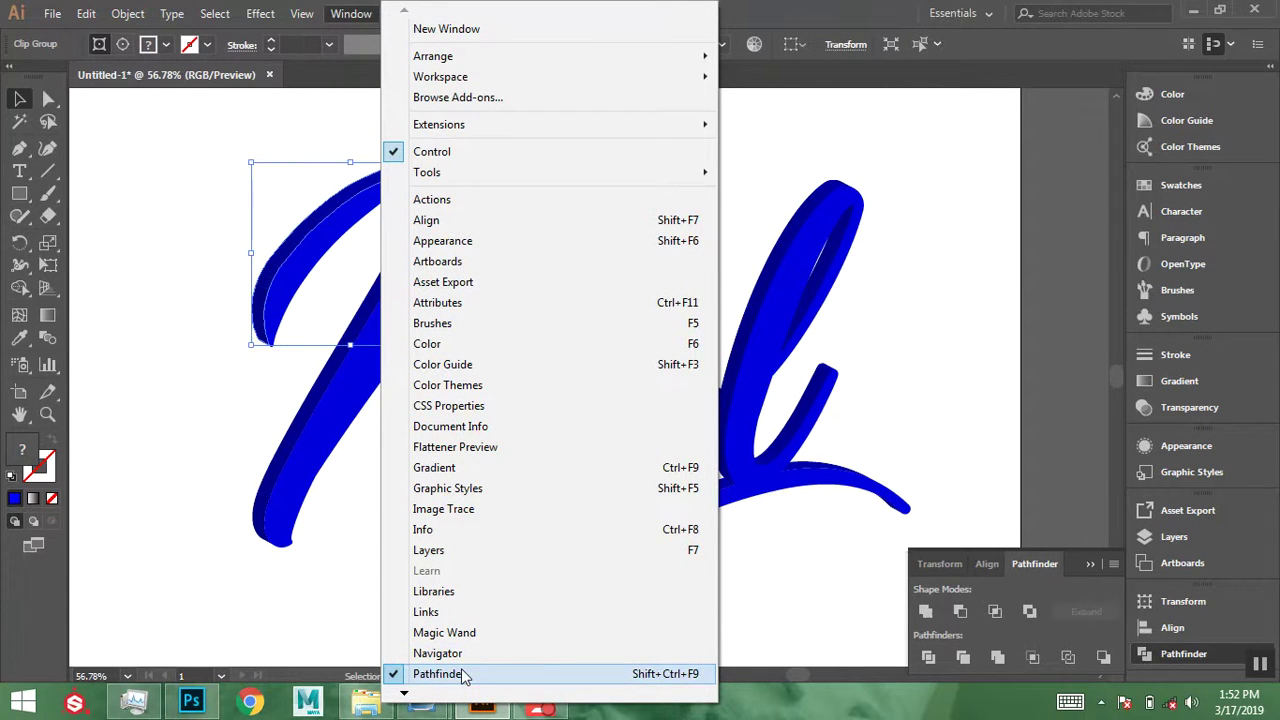
{"action": "left_click", "coordinate": [1070, 536]}
{"action": "left_click", "coordinate": [885, 588]}
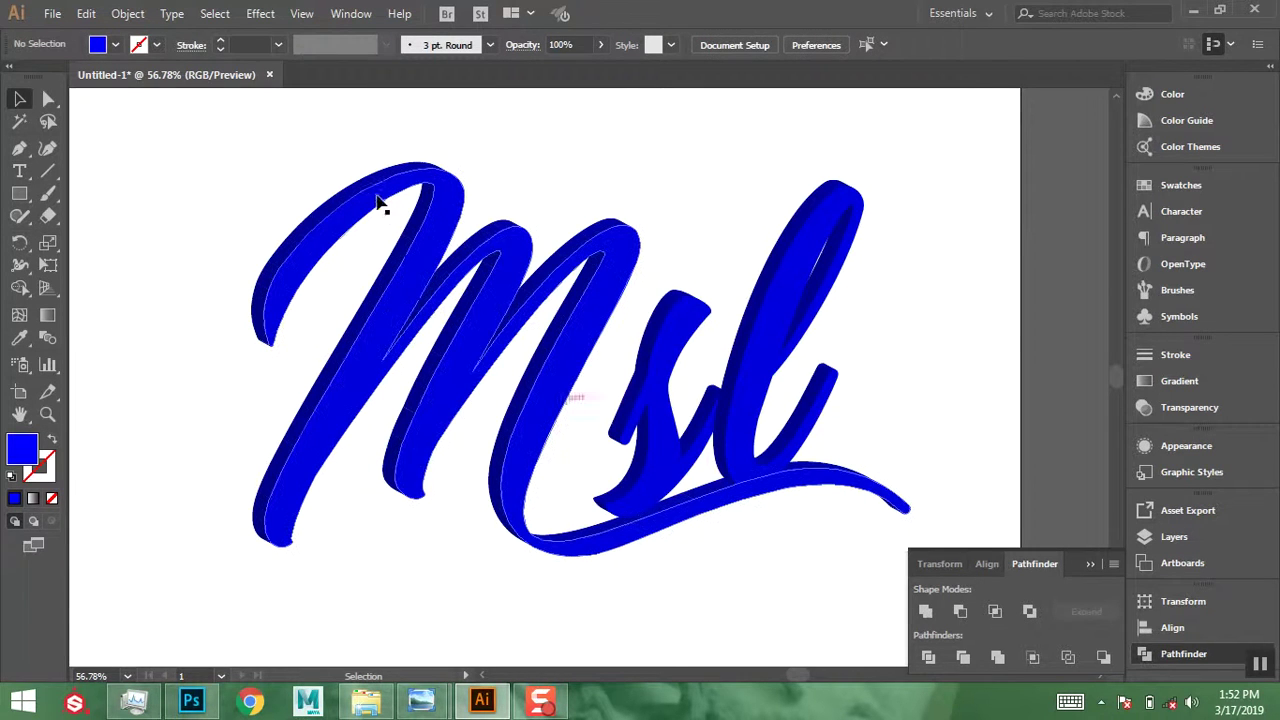
{"action": "left_click", "coordinate": [308, 229]}
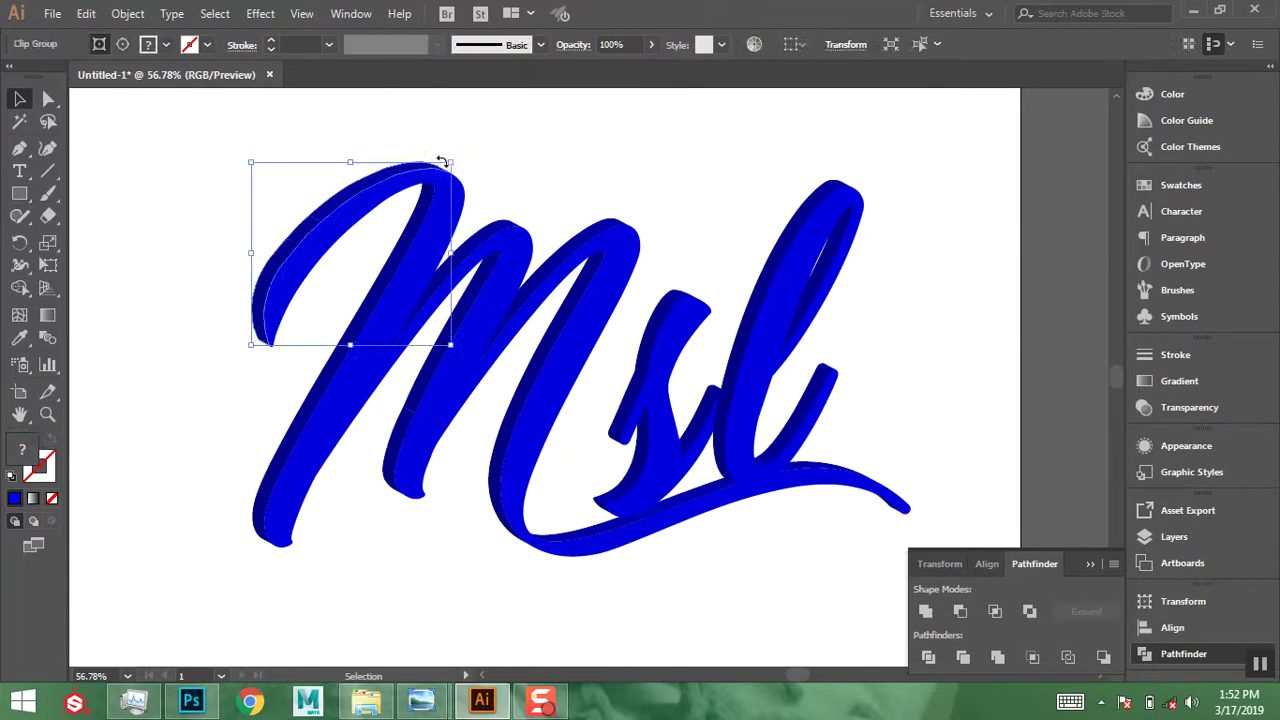
{"action": "left_click", "coordinate": [925, 612]}
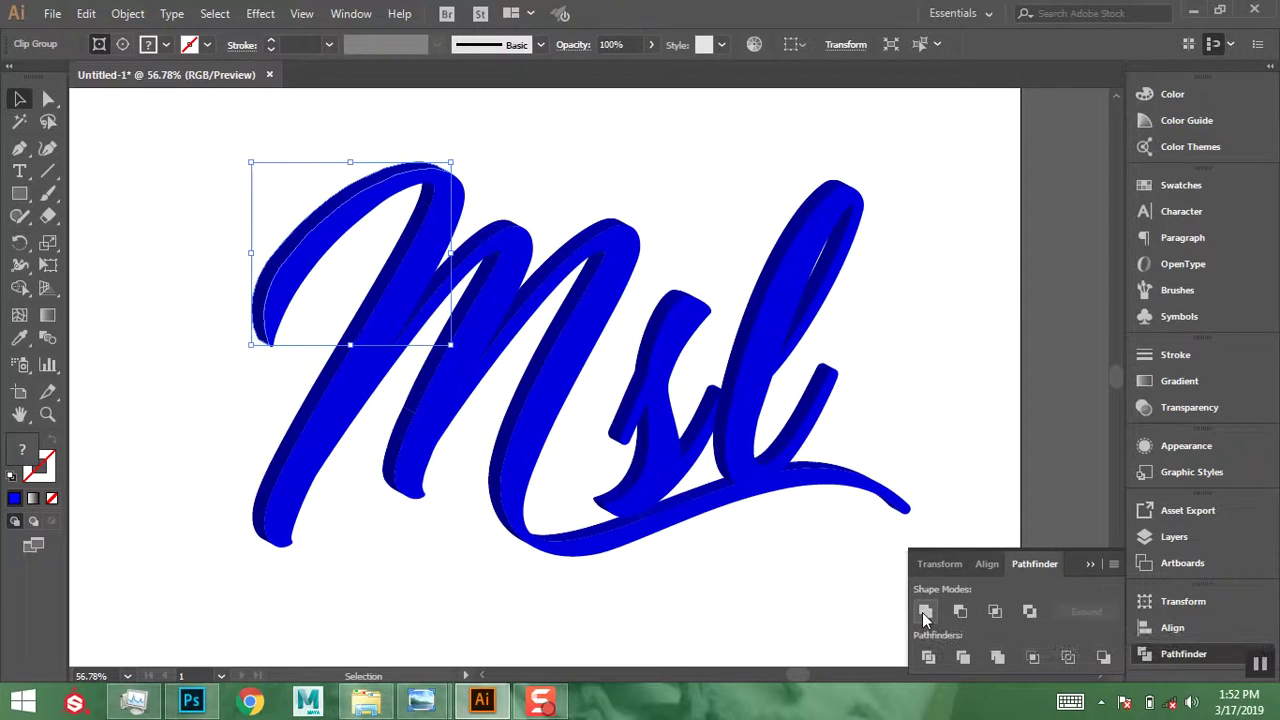
- Reselect the M's whole first stroke, including its upper piece, and unite it into one path
{"action": "left_click", "coordinate": [563, 160]}
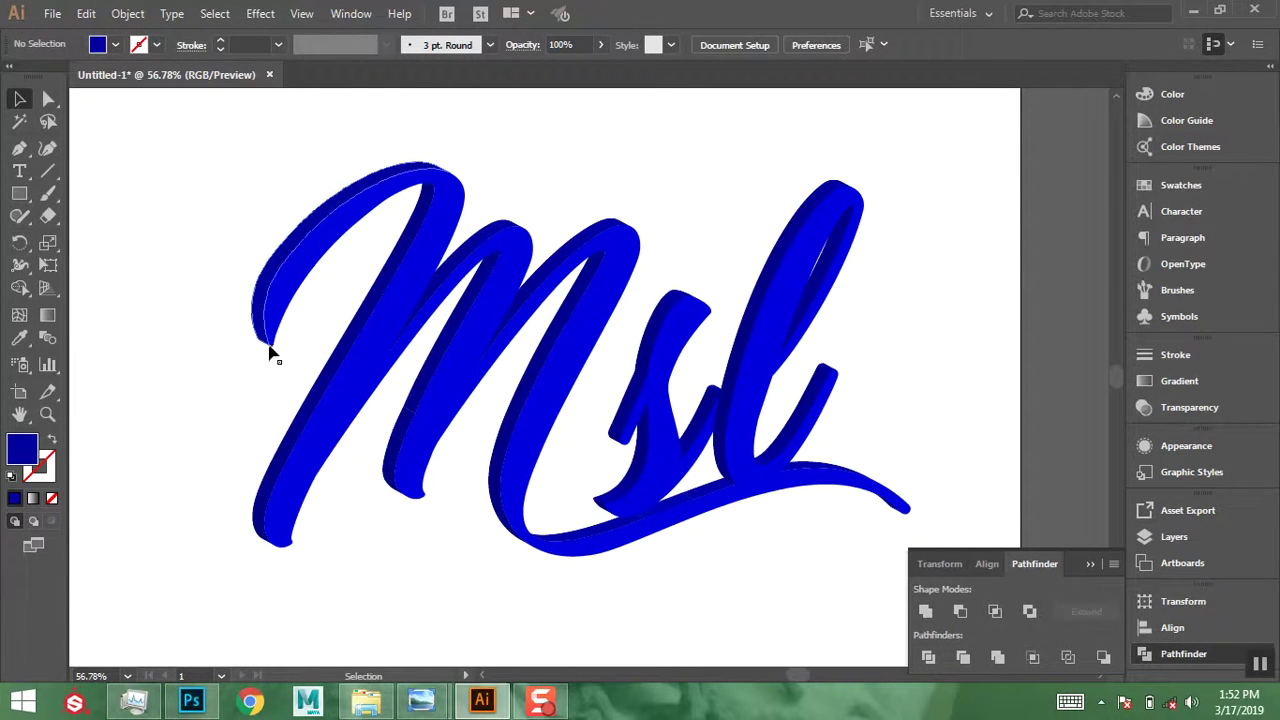
{"action": "left_click_drag", "start_coordinate": [229, 302], "coordinate": [257, 362]}
{"action": "left_click_drag", "start_coordinate": [257, 370], "coordinate": [261, 367]}
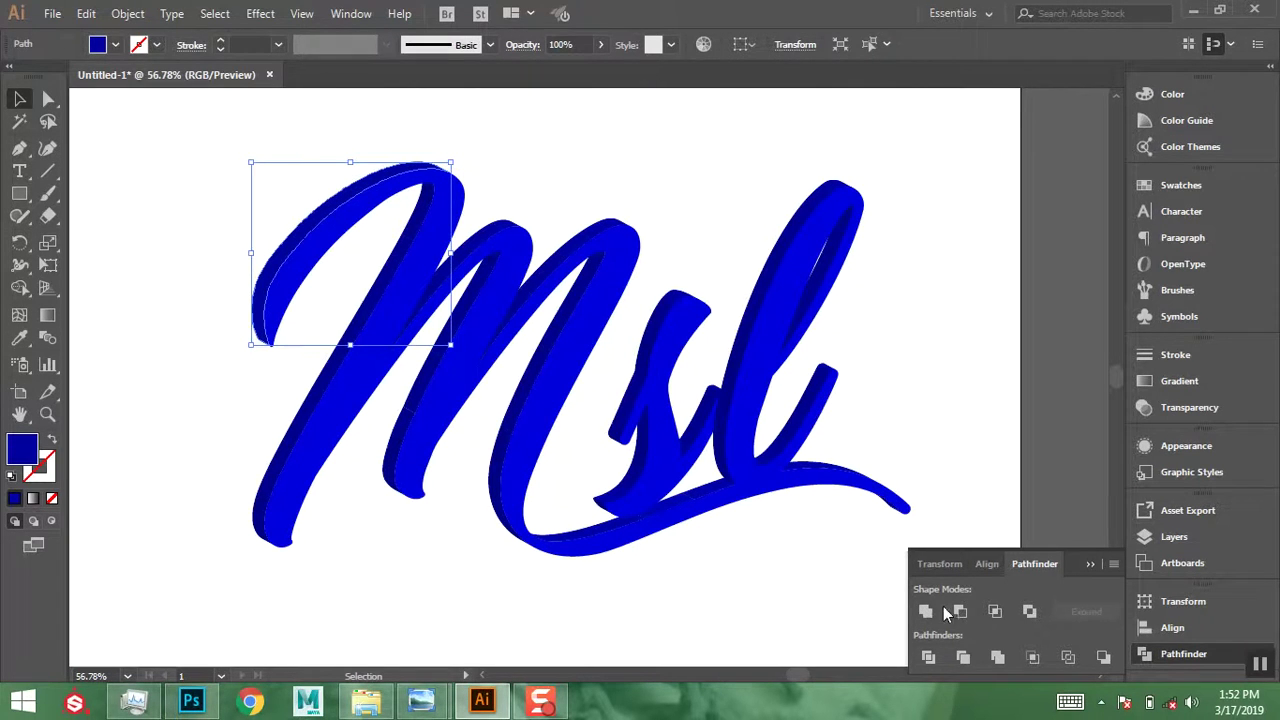
{"action": "left_click", "coordinate": [330, 392]}
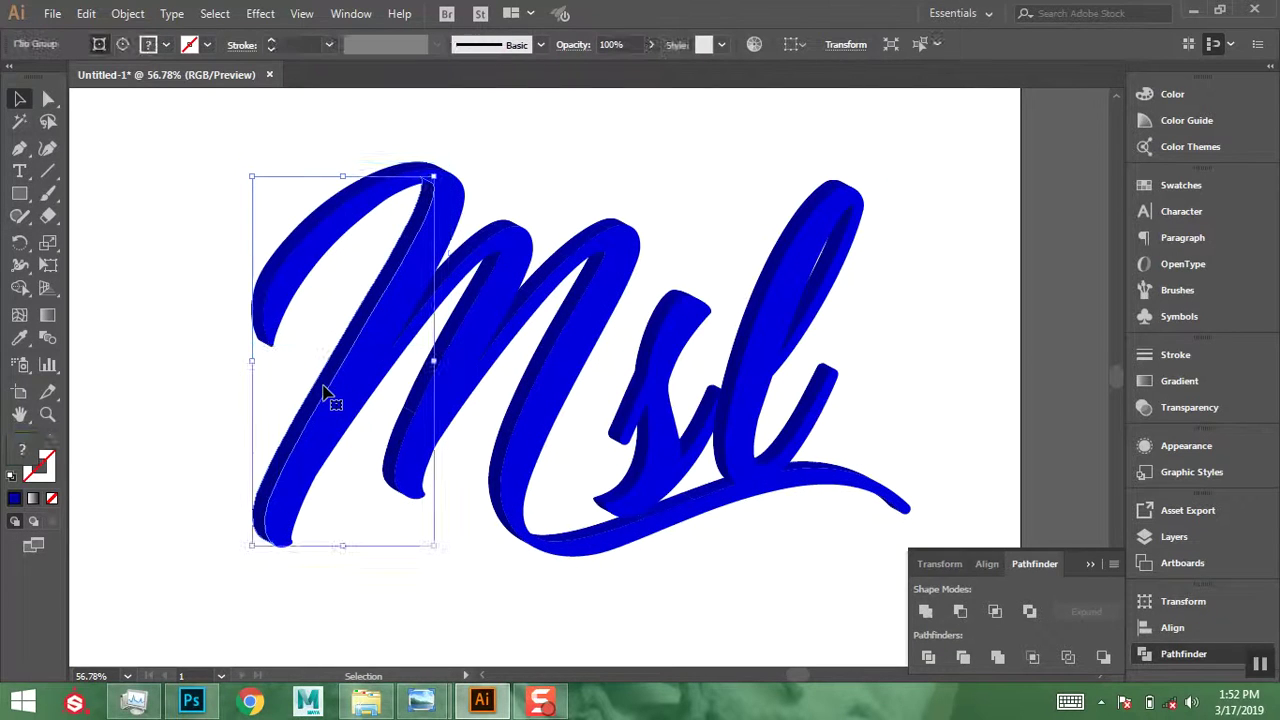
{"action": "left_click", "coordinate": [430, 200], "text": "shift"}
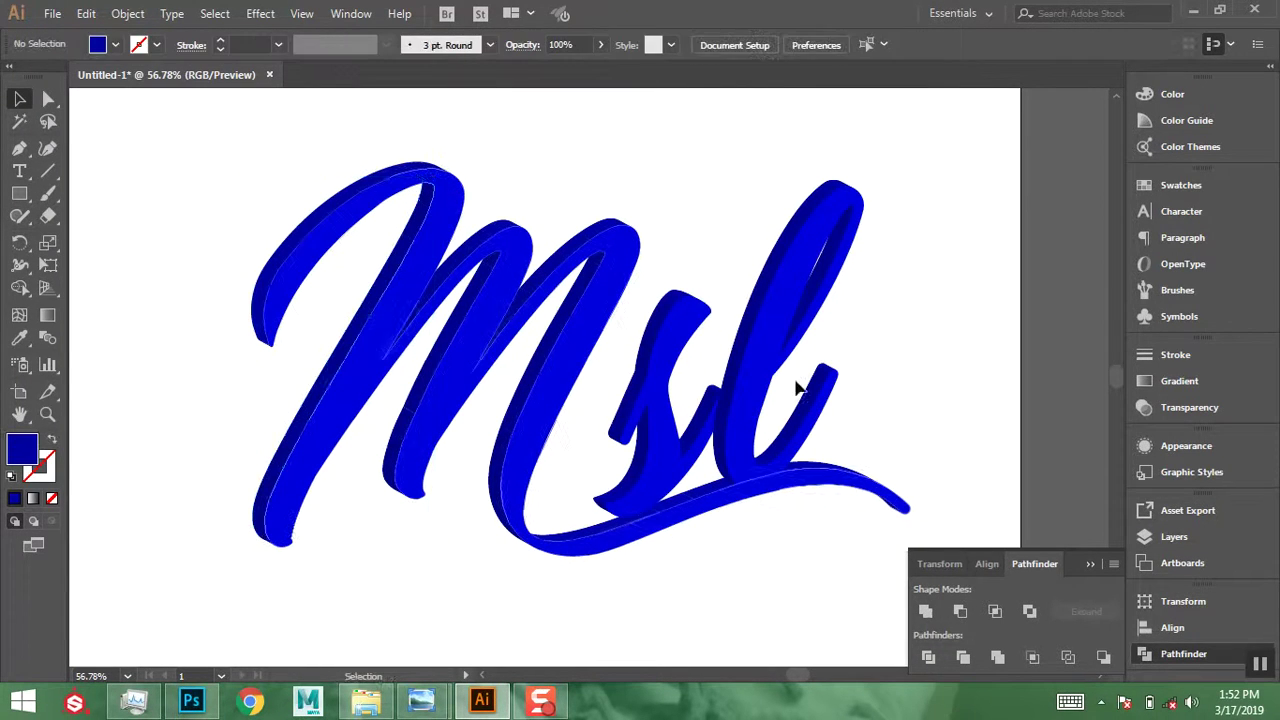
{"action": "left_click", "coordinate": [394, 286]}
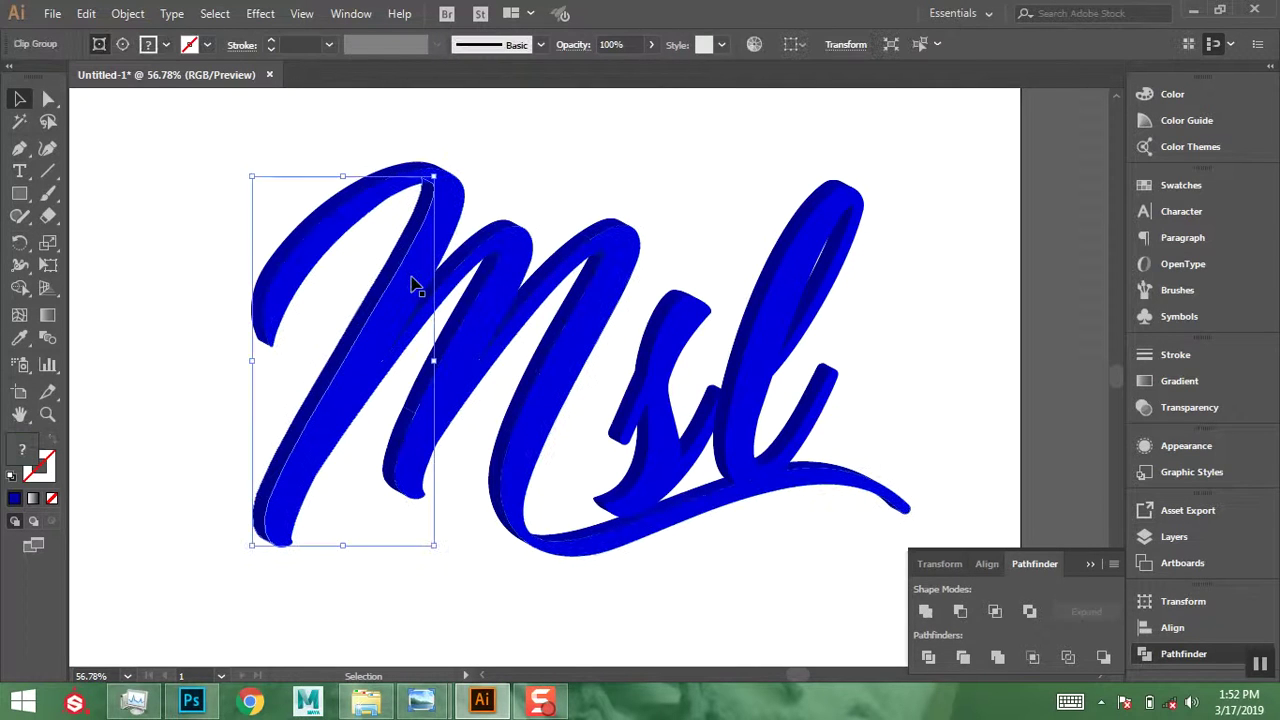
{"action": "left_click", "coordinate": [926, 613]}
- Unite the M's middle stroke, second hump and last downstroke into single paths
{"action": "left_click", "coordinate": [505, 216]}
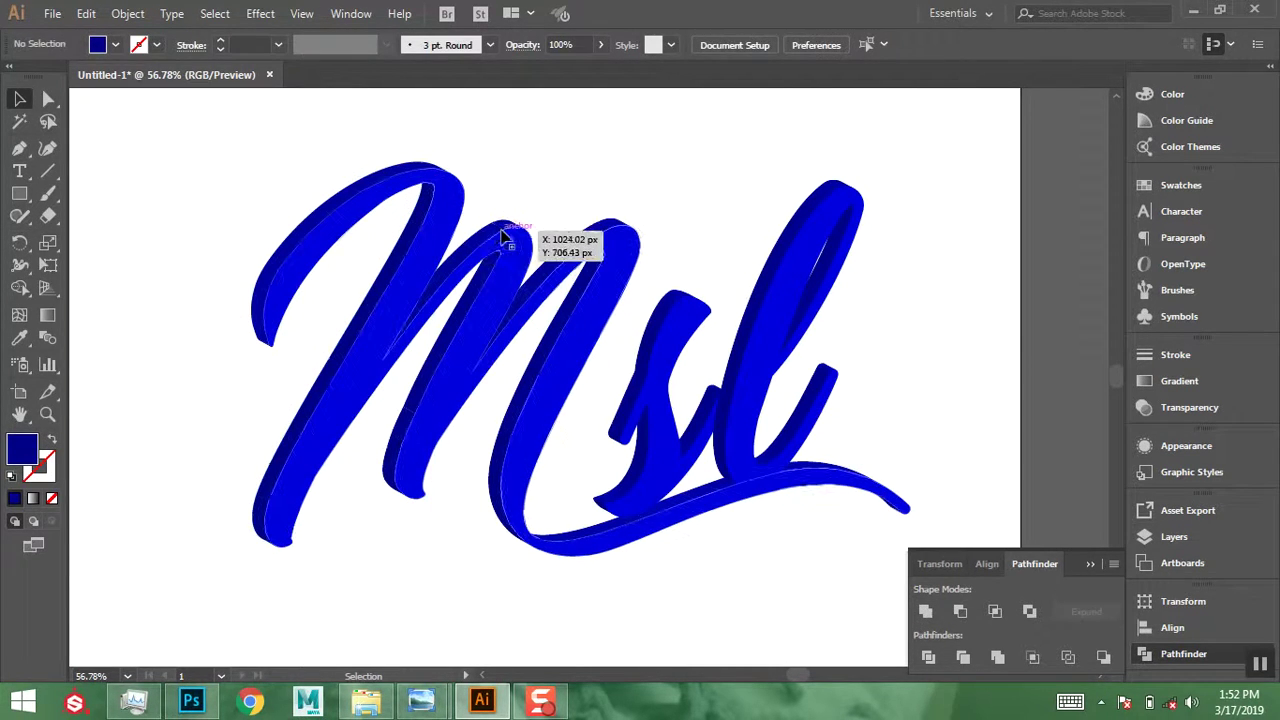
{"action": "left_click", "coordinate": [497, 235]}
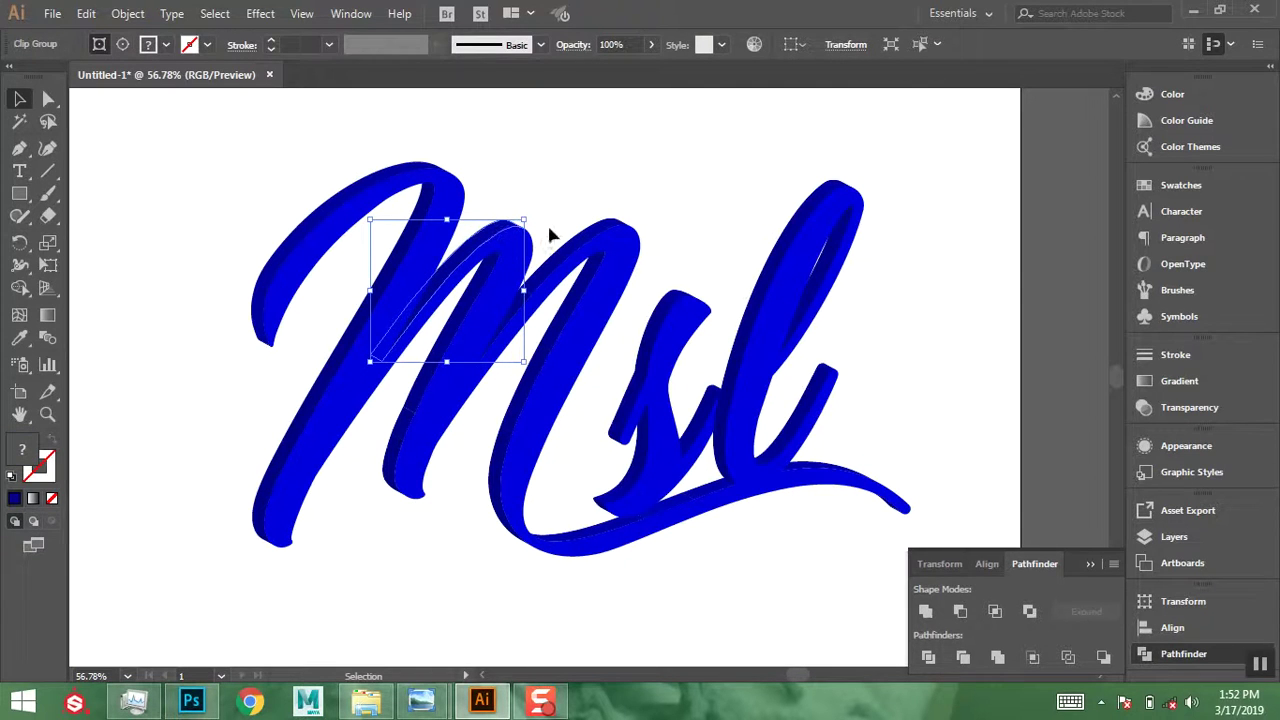
{"action": "left_click", "coordinate": [925, 613]}
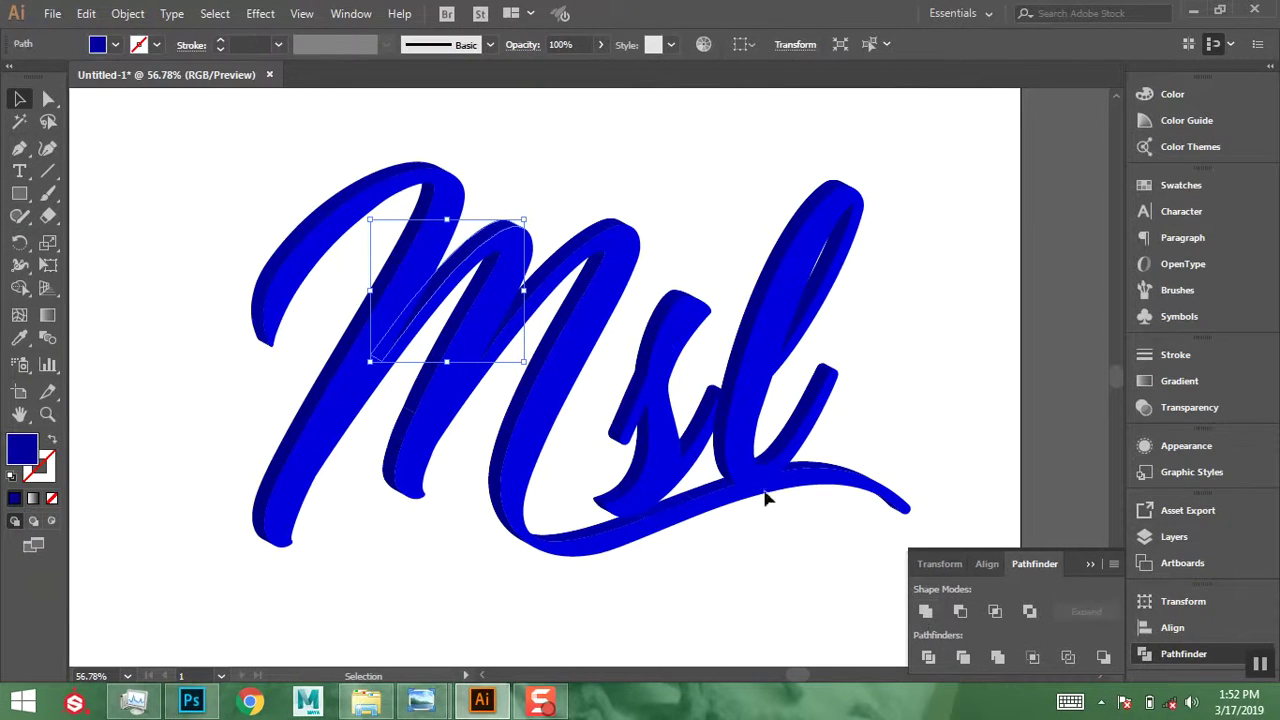
{"action": "left_click", "coordinate": [614, 177]}
{"action": "left_click", "coordinate": [607, 230]}
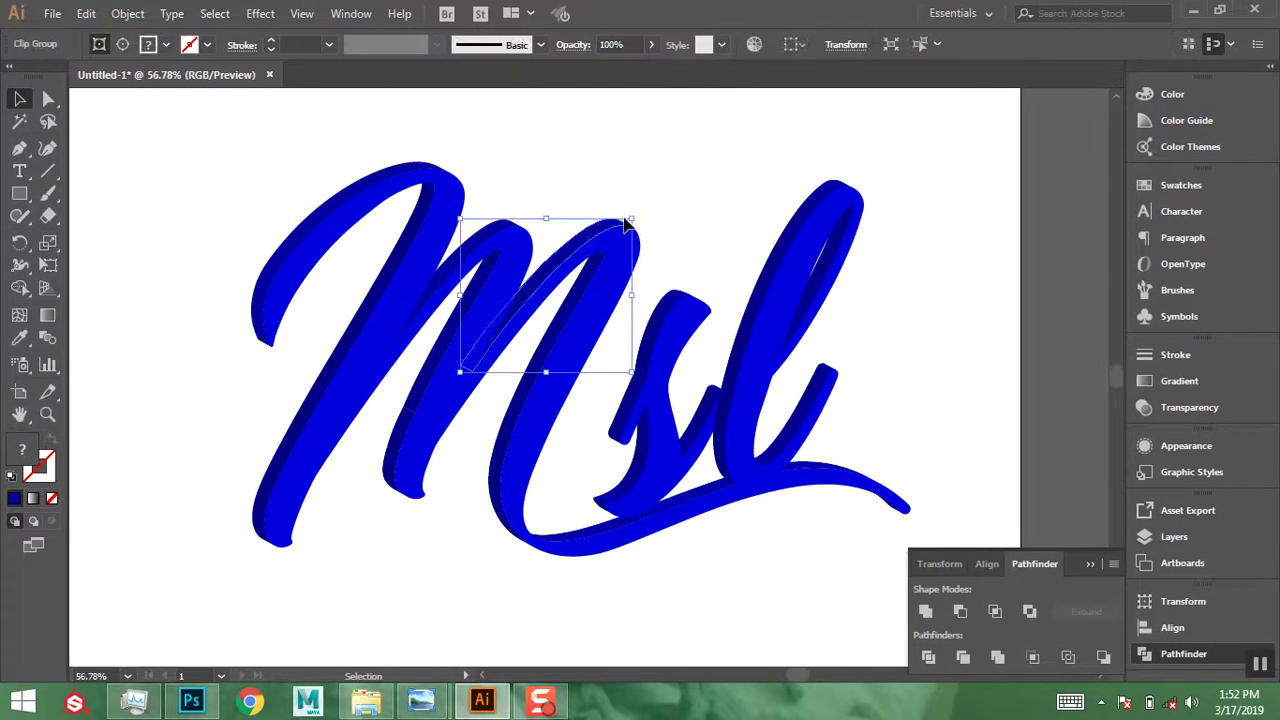
{"action": "left_click", "coordinate": [670, 191]}
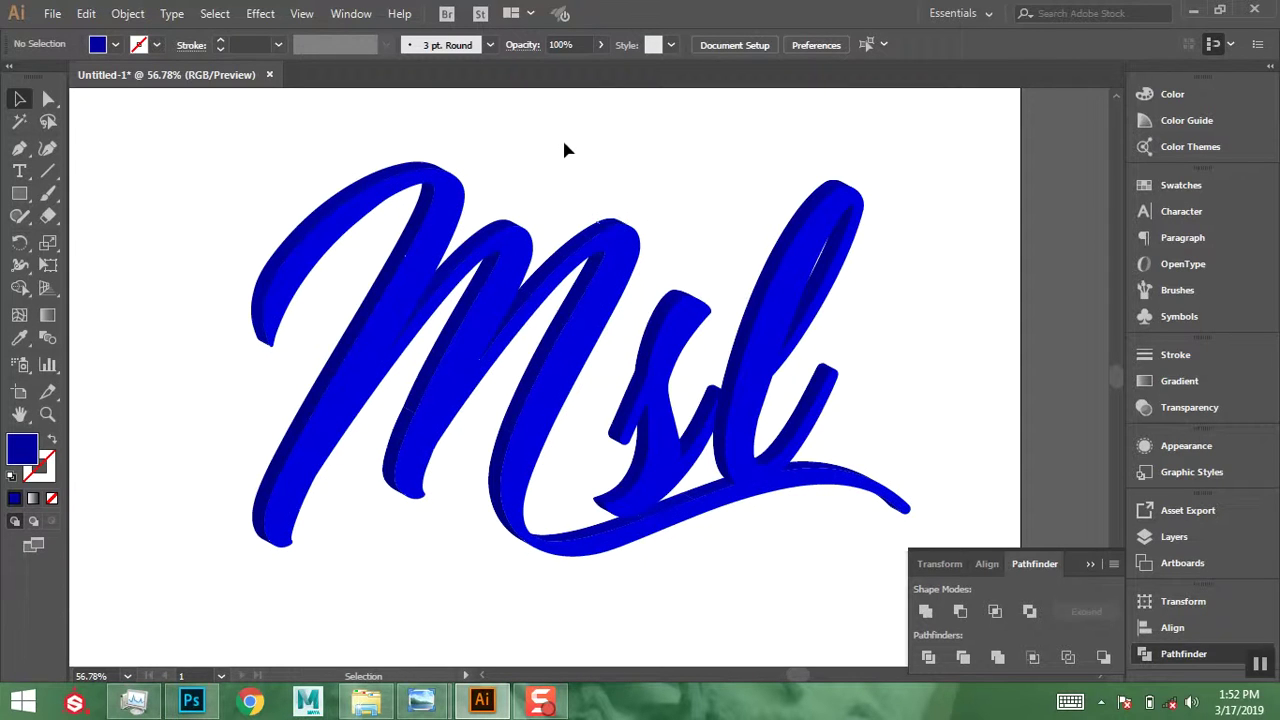
{"action": "left_click_drag", "start_coordinate": [556, 152], "coordinate": [611, 222]}
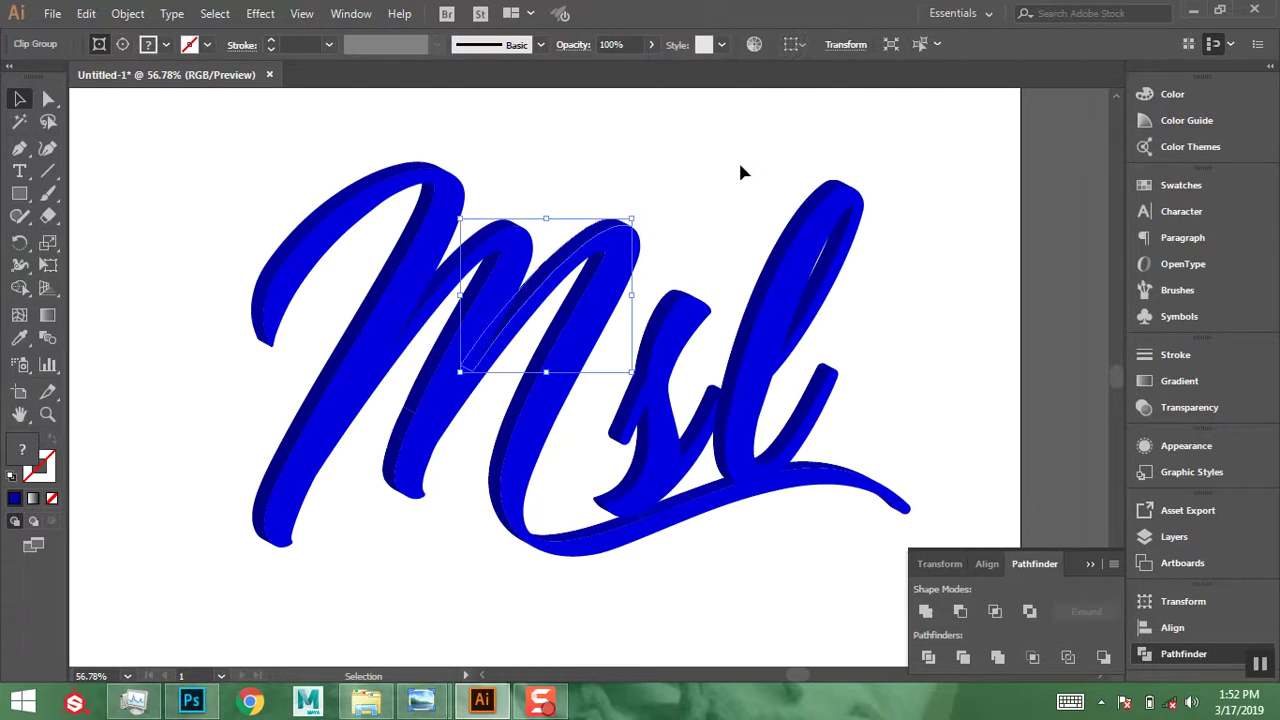
{"action": "left_click", "coordinate": [924, 611]}
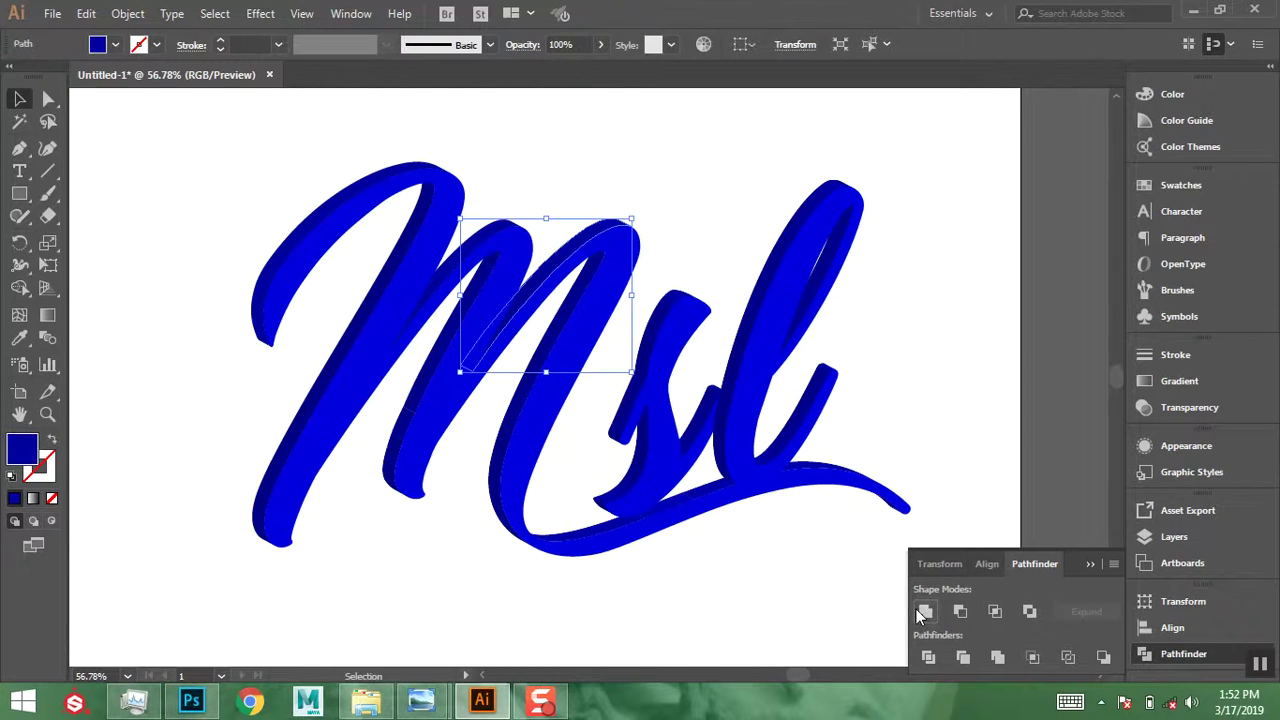
{"action": "left_click", "coordinate": [706, 177]}
{"action": "left_click", "coordinate": [580, 306]}
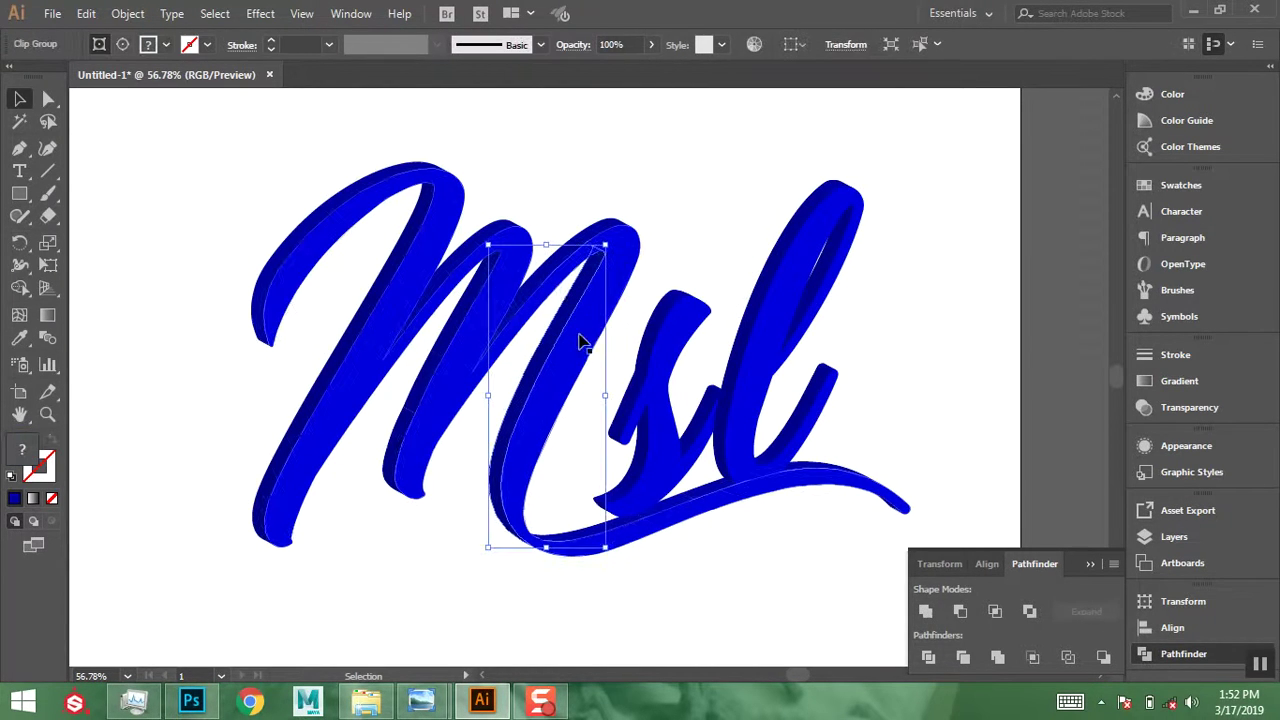
{"action": "left_click", "coordinate": [925, 610]}
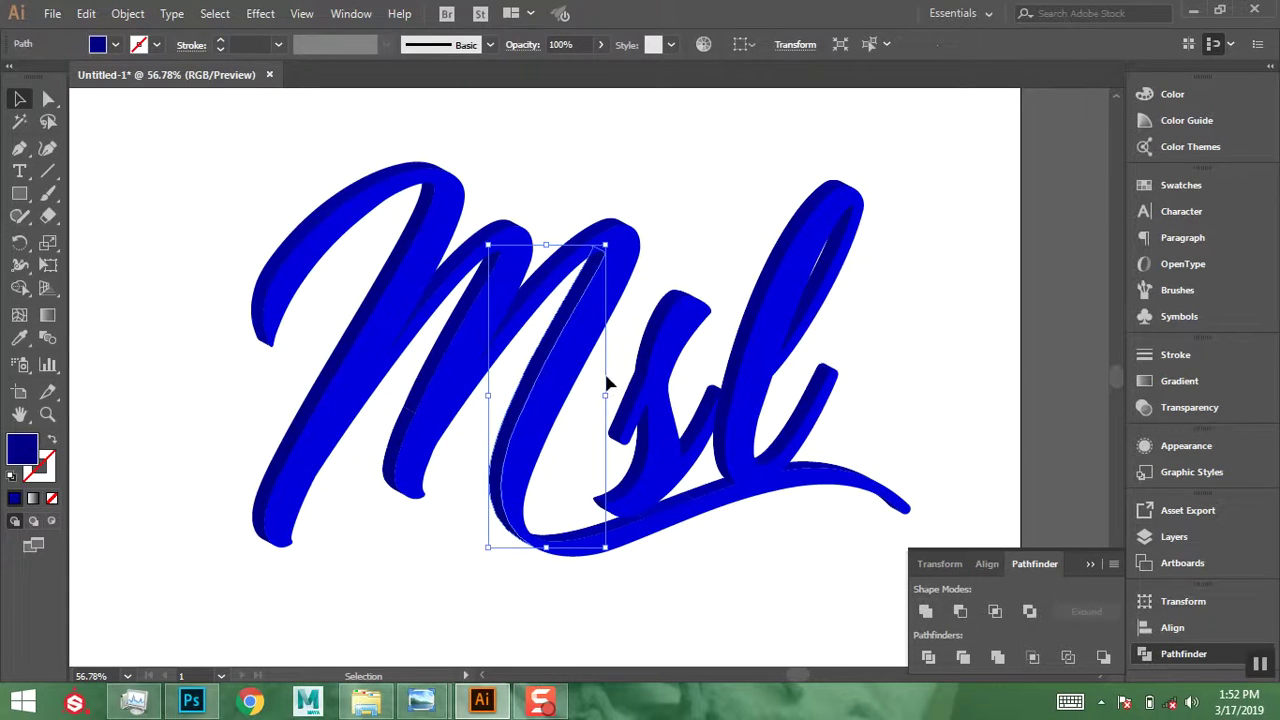
- Unite the swoosh pieces into one path, then its small tail piece, and select the s
{"action": "left_click", "coordinate": [647, 404]}
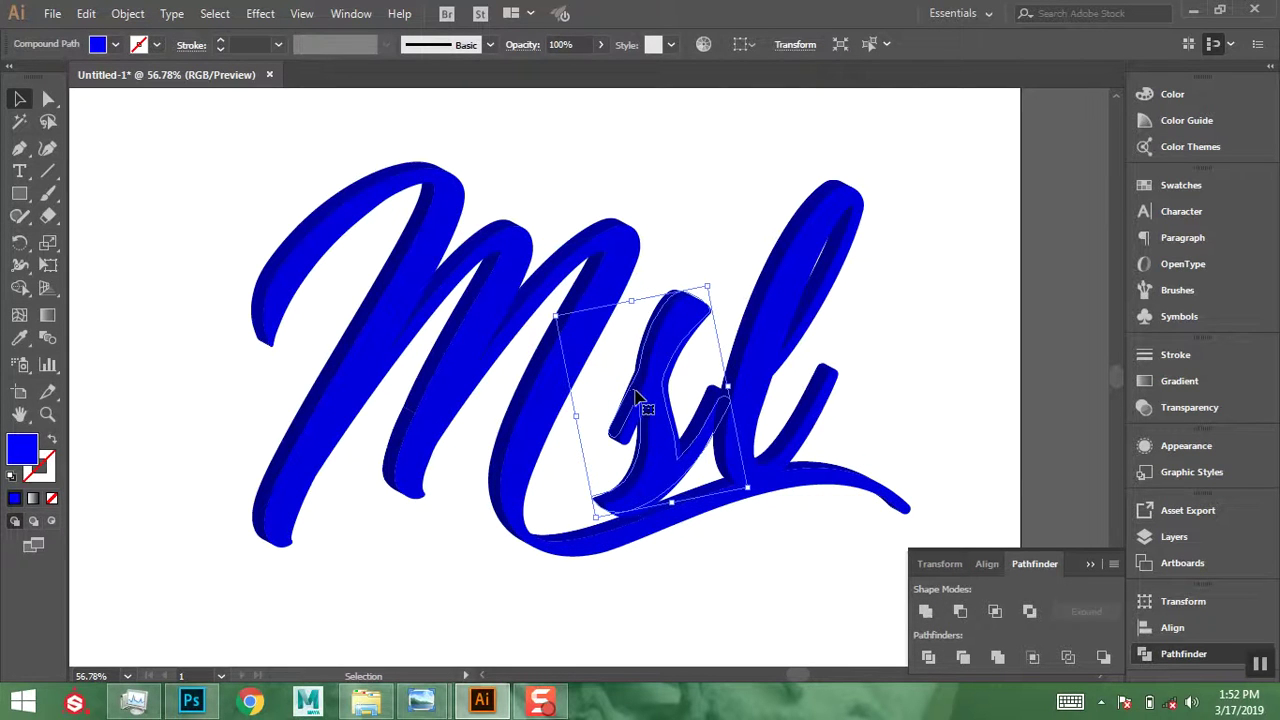
{"action": "left_click", "coordinate": [613, 548]}
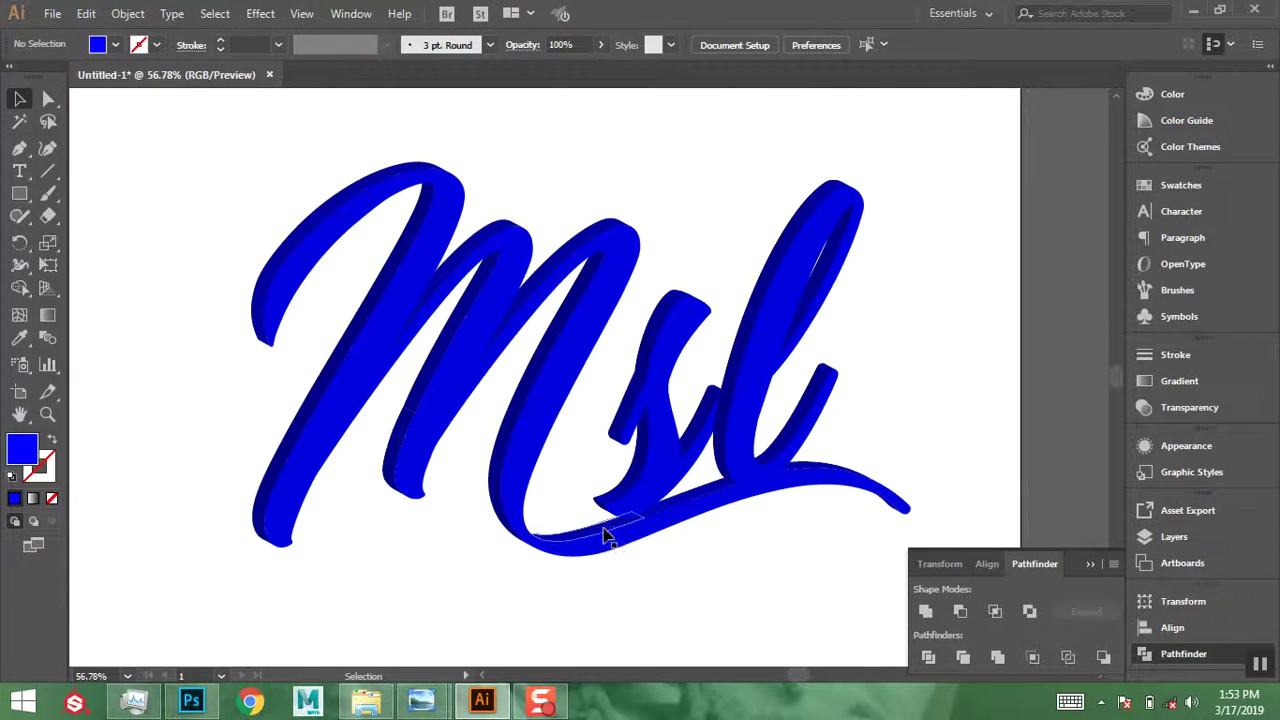
{"action": "left_click", "coordinate": [603, 533]}
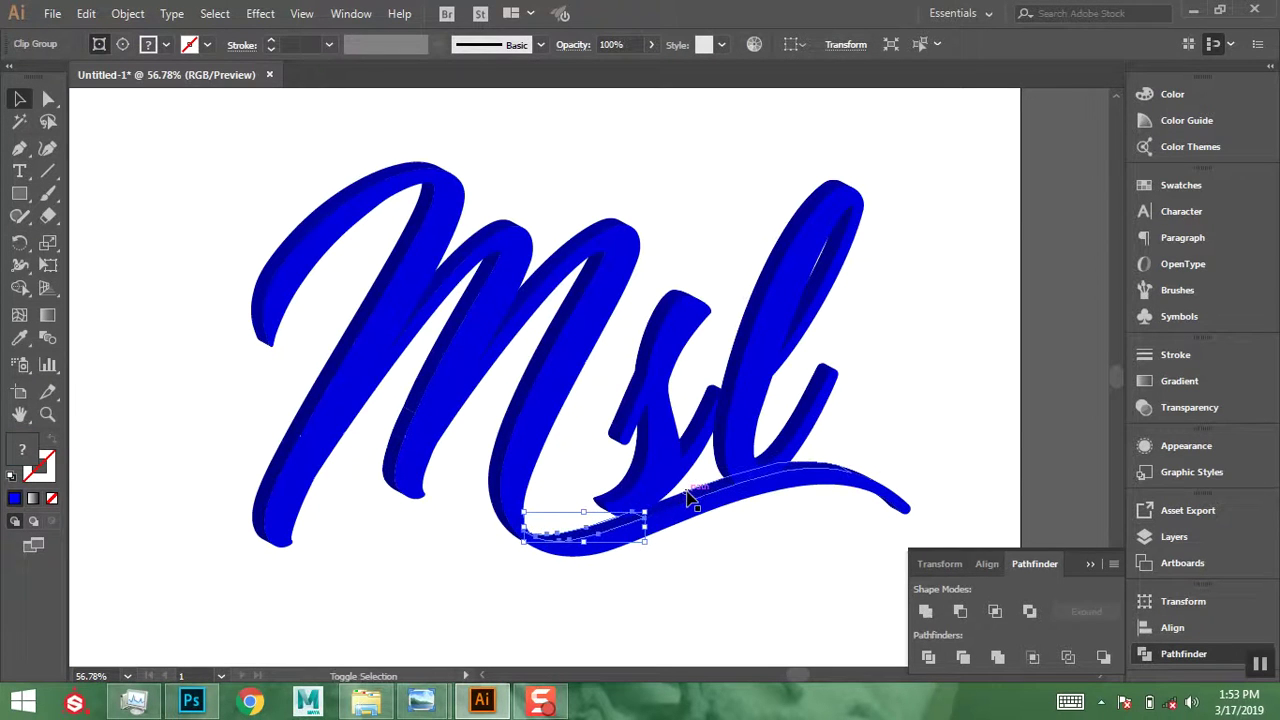
{"action": "left_click", "coordinate": [828, 478], "text": "shift"}
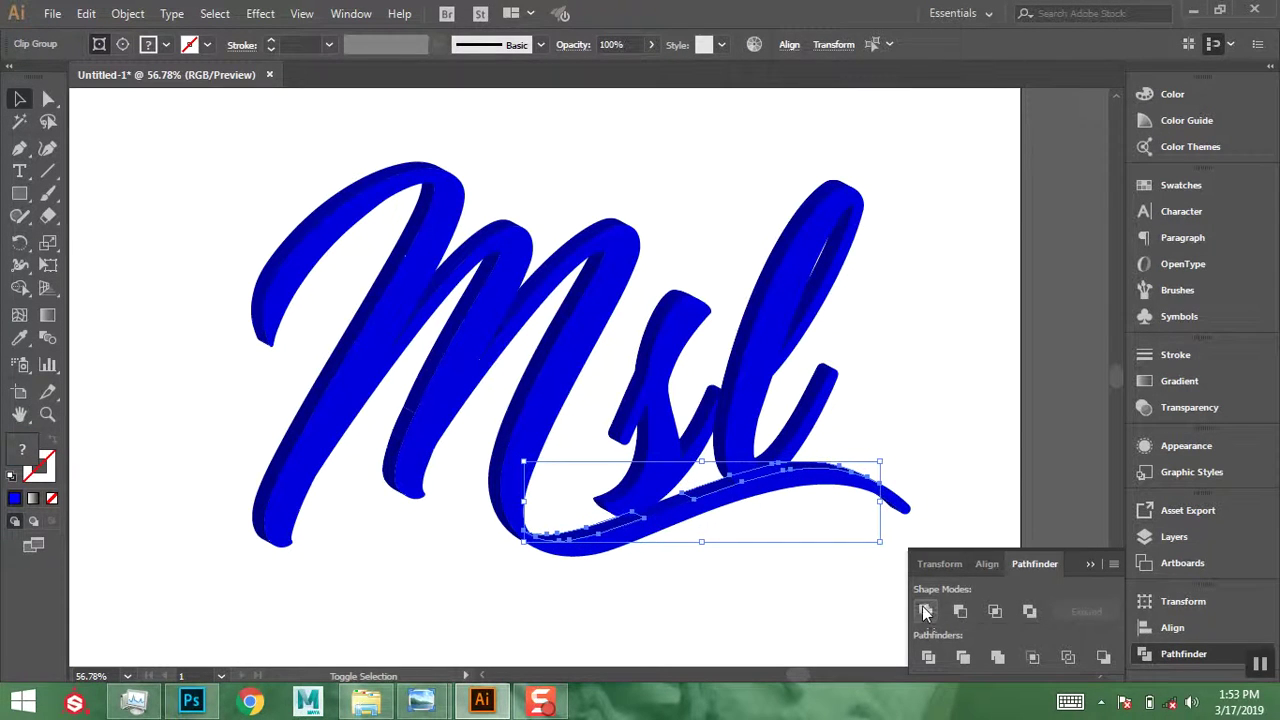
{"action": "left_click", "coordinate": [925, 611]}
{"action": "left_click", "coordinate": [878, 533]}
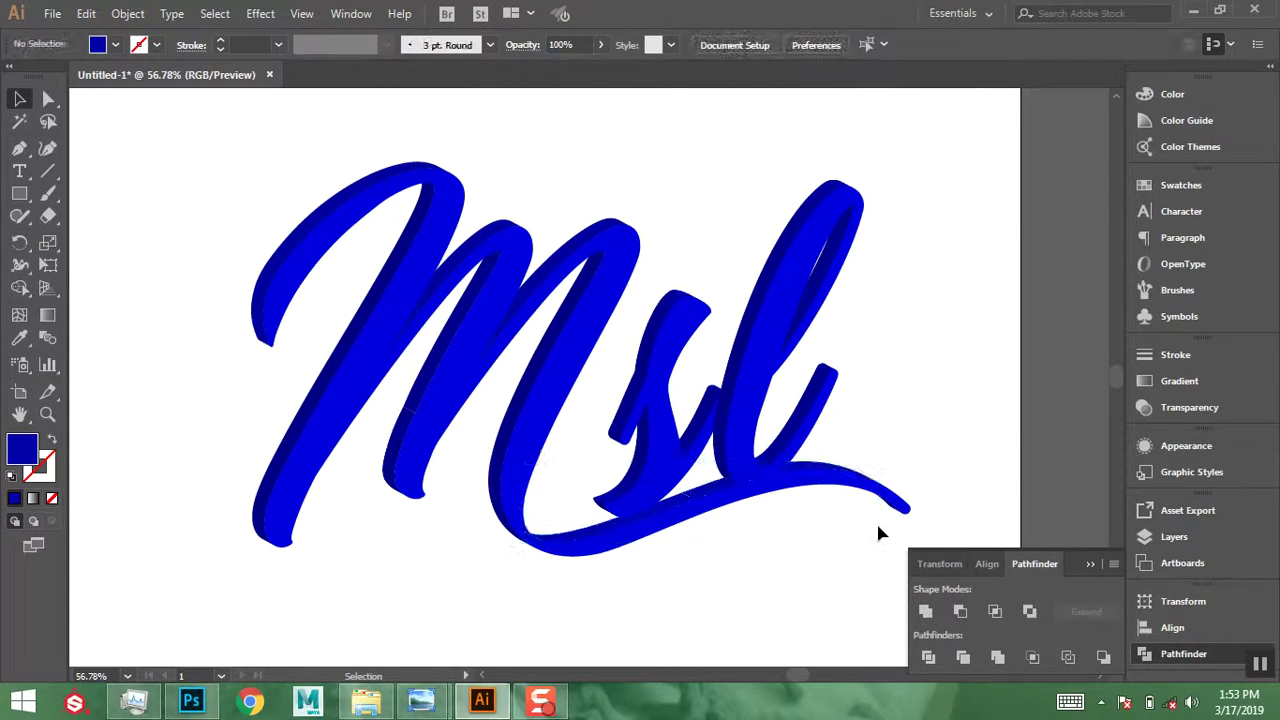
{"action": "left_click", "coordinate": [886, 504]}
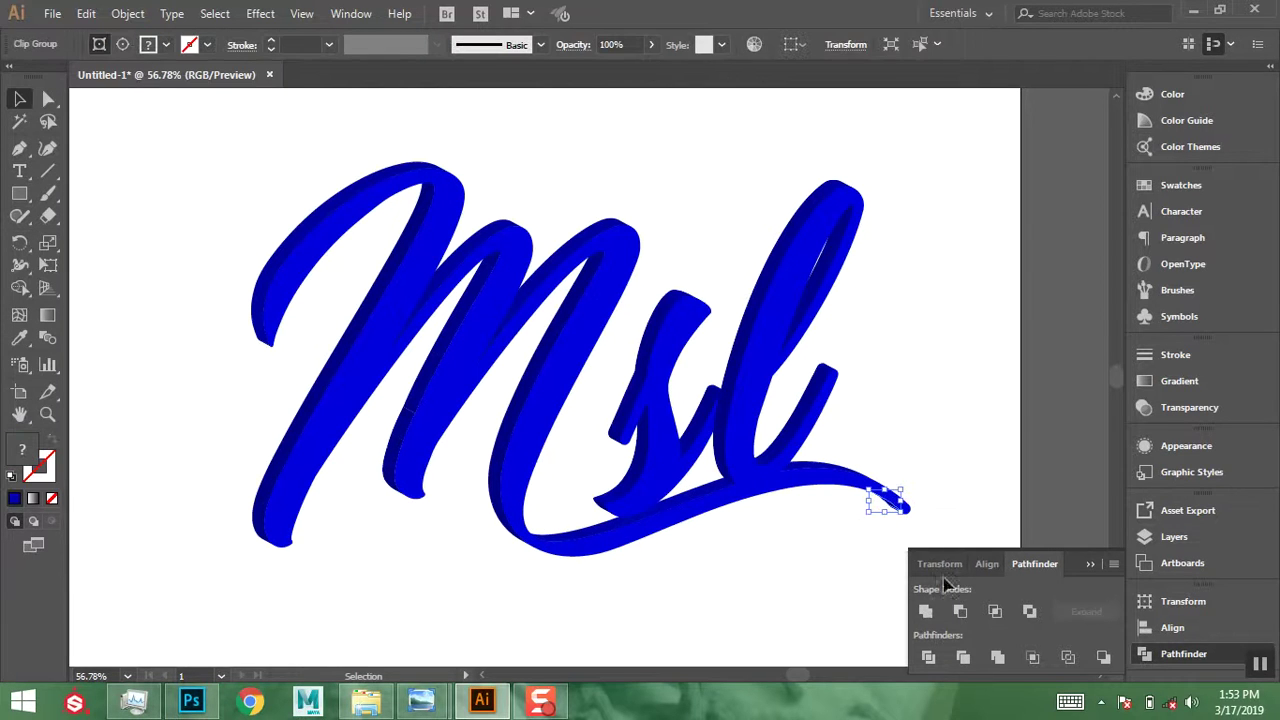
{"action": "left_click", "coordinate": [922, 615]}
{"action": "left_click", "coordinate": [938, 401]}
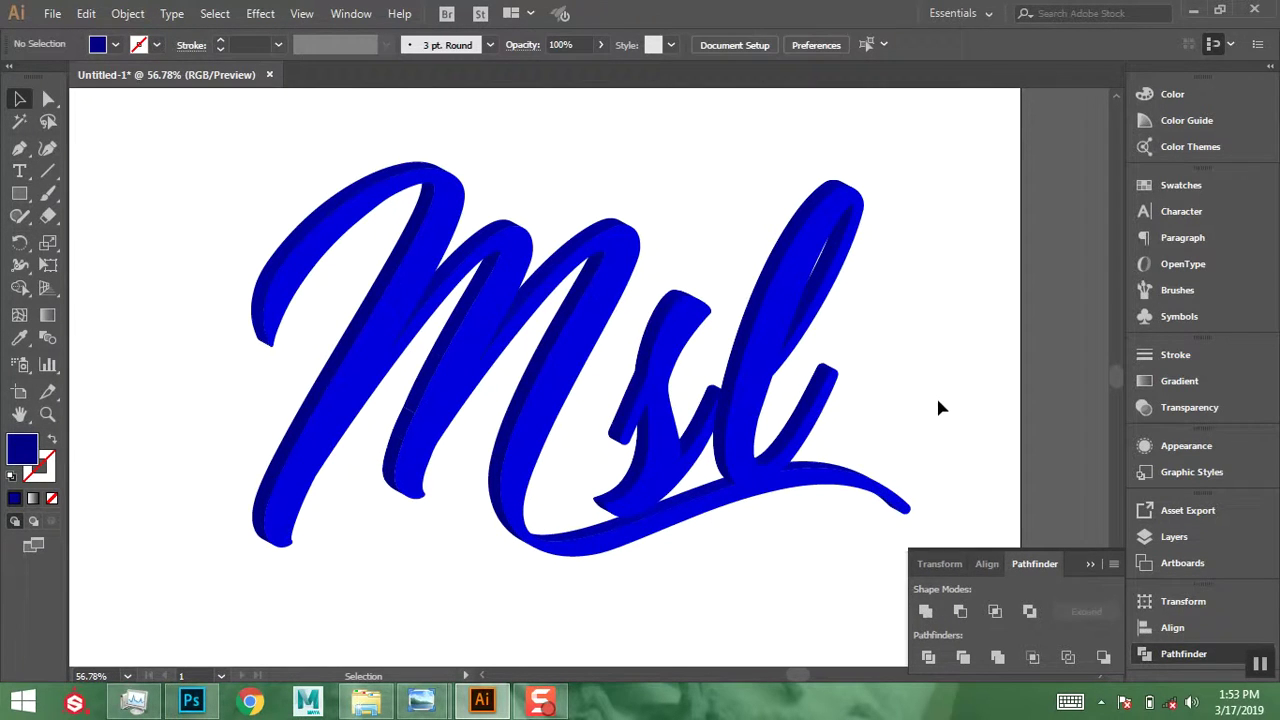
{"action": "left_click", "coordinate": [780, 332]}
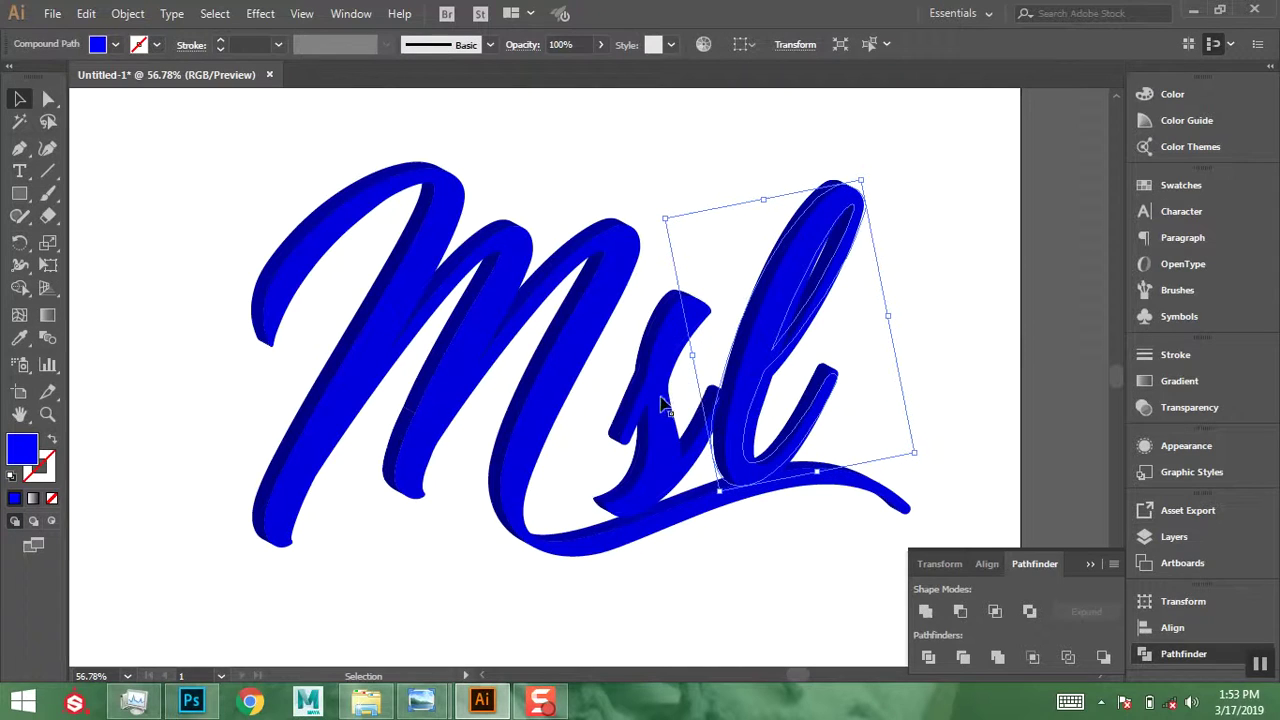
{"action": "left_click", "coordinate": [668, 408]}
- Expand the s's 3D appearance with Object > Expand Appearance and ungroup it
{"action": "right_click", "coordinate": [670, 410]}
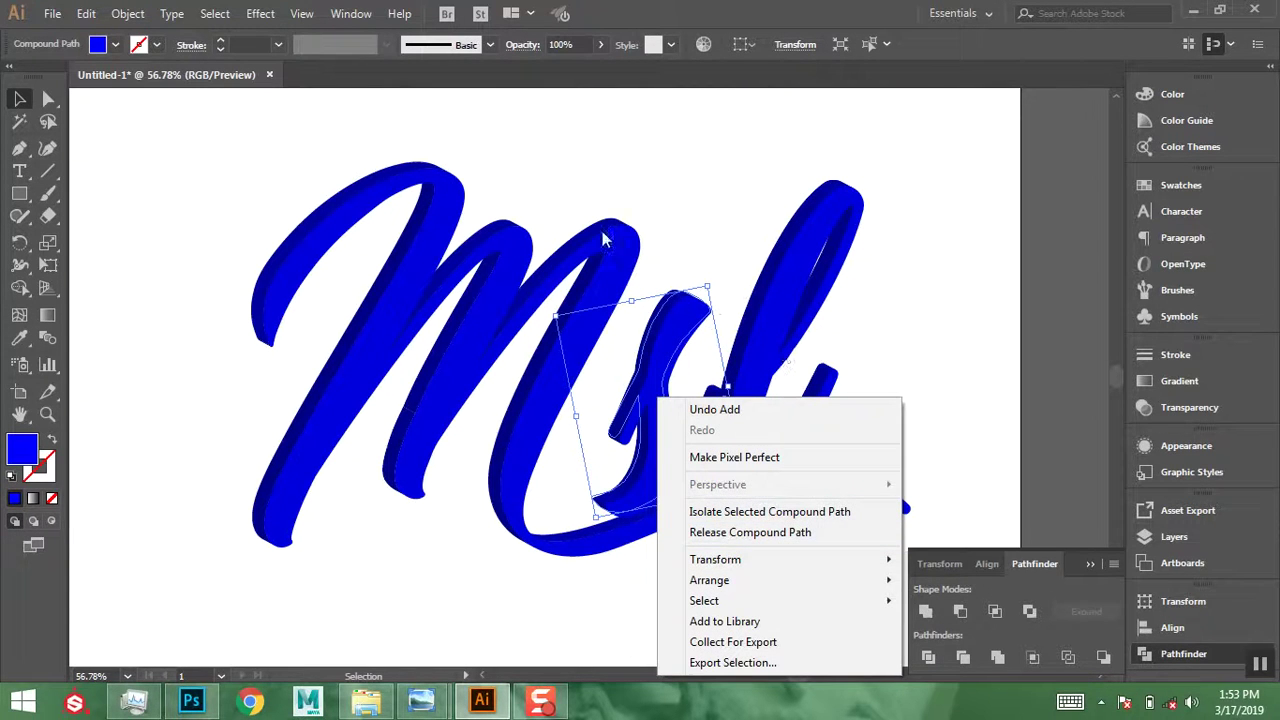
{"action": "left_click", "coordinate": [128, 13]}
{"action": "left_click", "coordinate": [205, 215]}
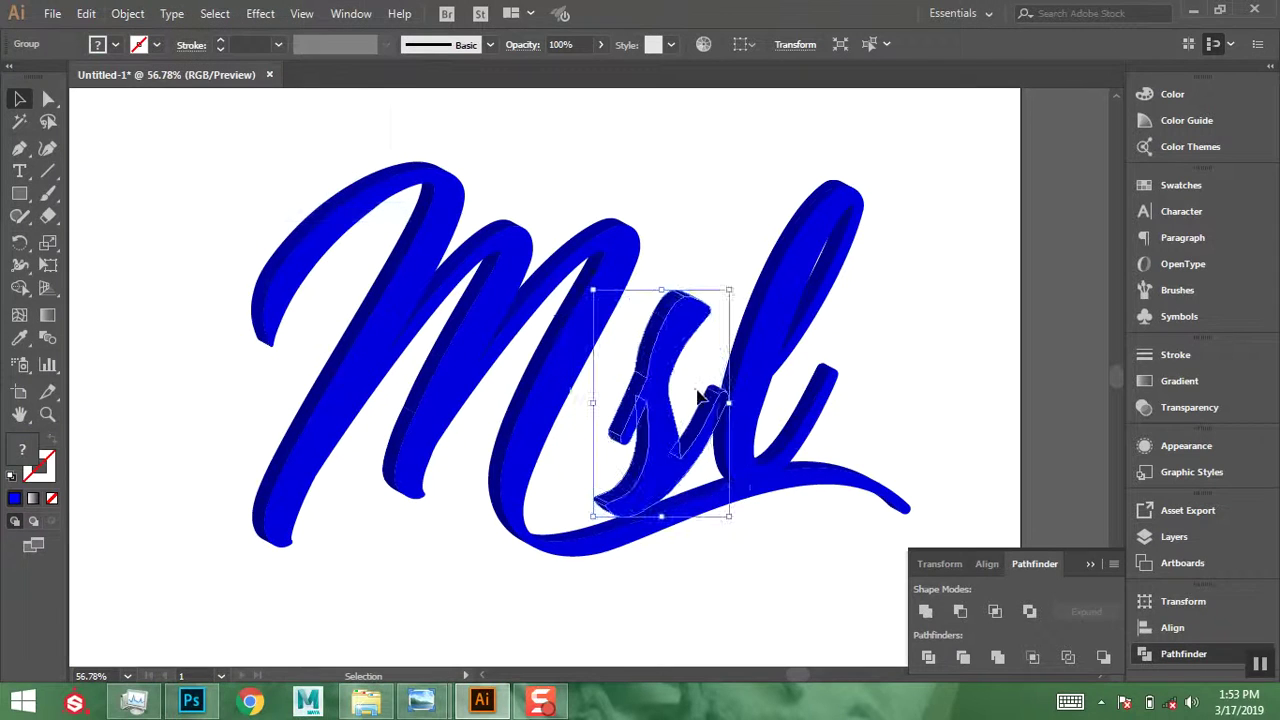
{"action": "right_click", "coordinate": [664, 386]}
{"action": "left_click", "coordinate": [717, 518]}
- Ungroup the s group a second time
{"action": "left_click", "coordinate": [982, 338]}
{"action": "right_click", "coordinate": [652, 418]}
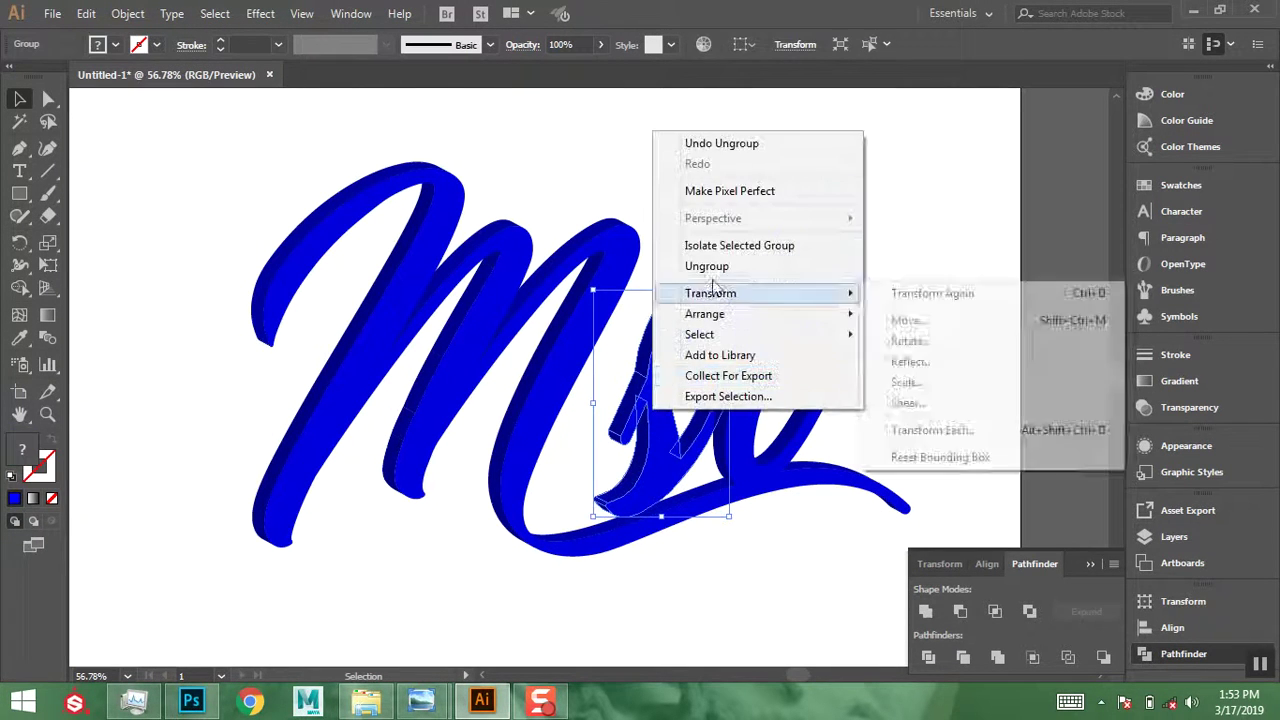
{"action": "left_click", "coordinate": [898, 250]}
{"action": "left_click", "coordinate": [900, 255]}
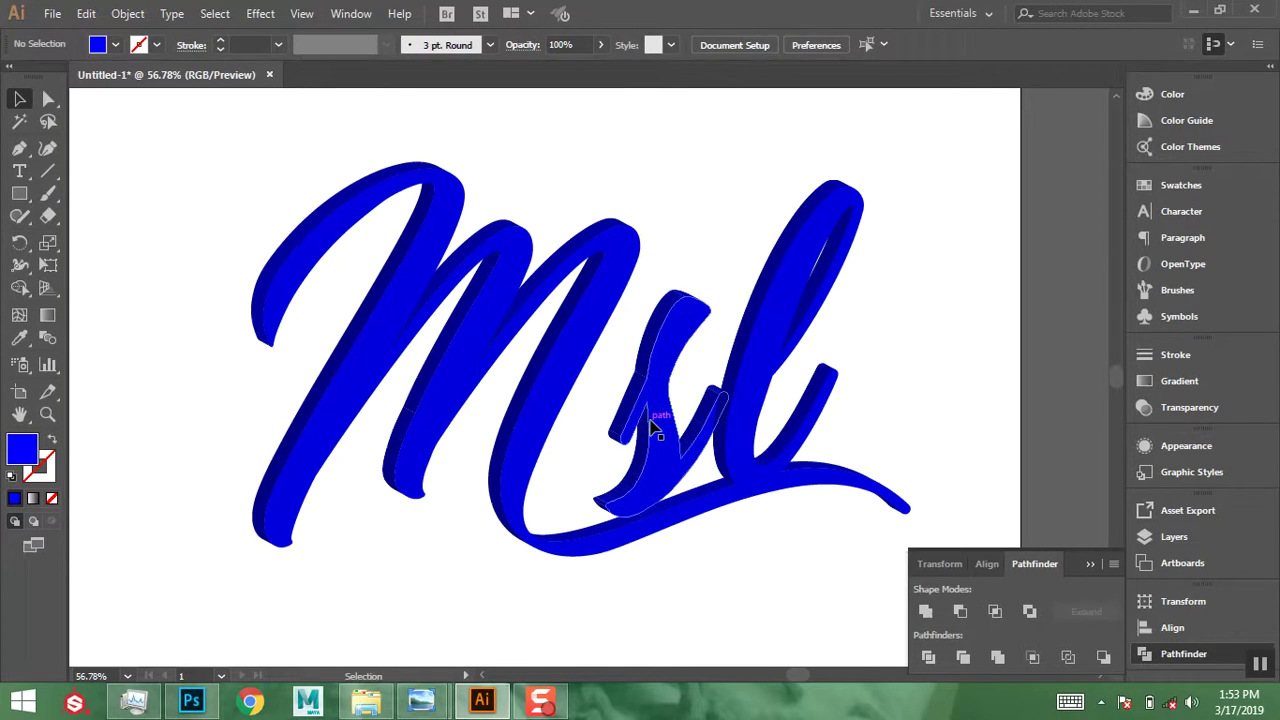
{"action": "right_click", "coordinate": [652, 428]}
{"action": "left_click", "coordinate": [690, 274]}
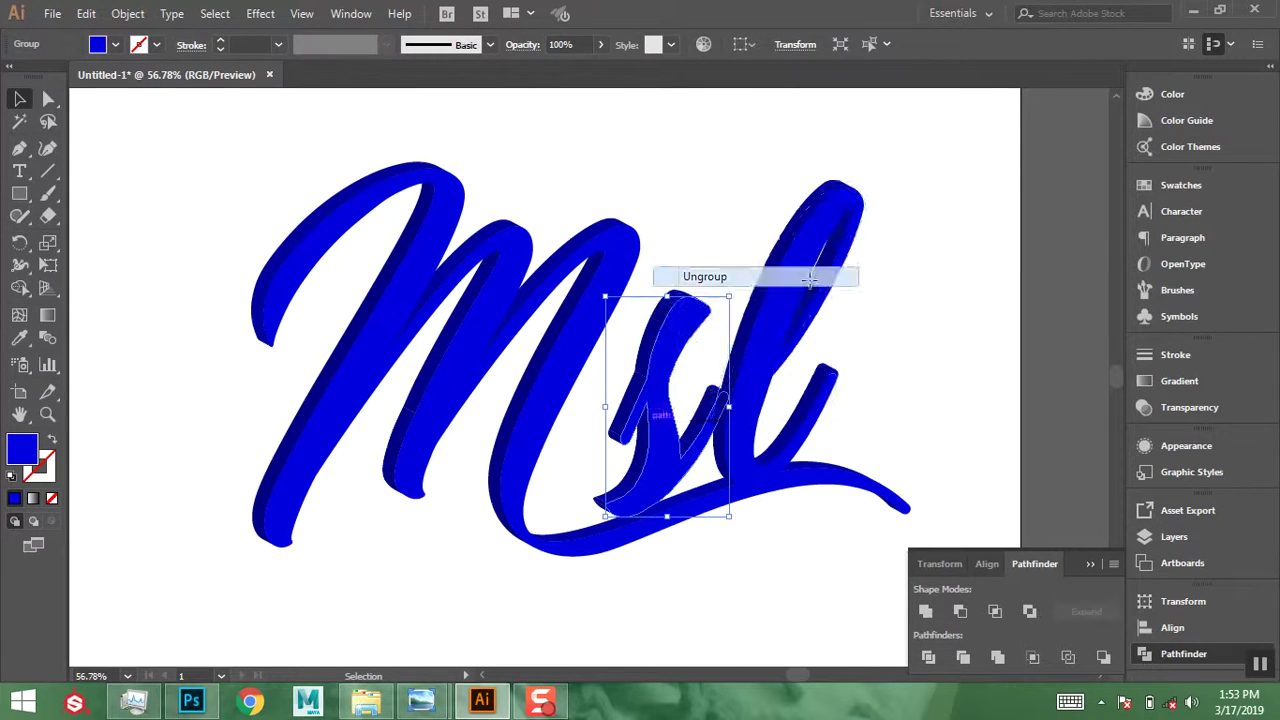
- Select the s path and then its top face piece
{"action": "left_click", "coordinate": [745, 320]}
{"action": "left_click", "coordinate": [679, 345]}
{"action": "right_click", "coordinate": [675, 345]}
{"action": "left_click", "coordinate": [906, 241]}
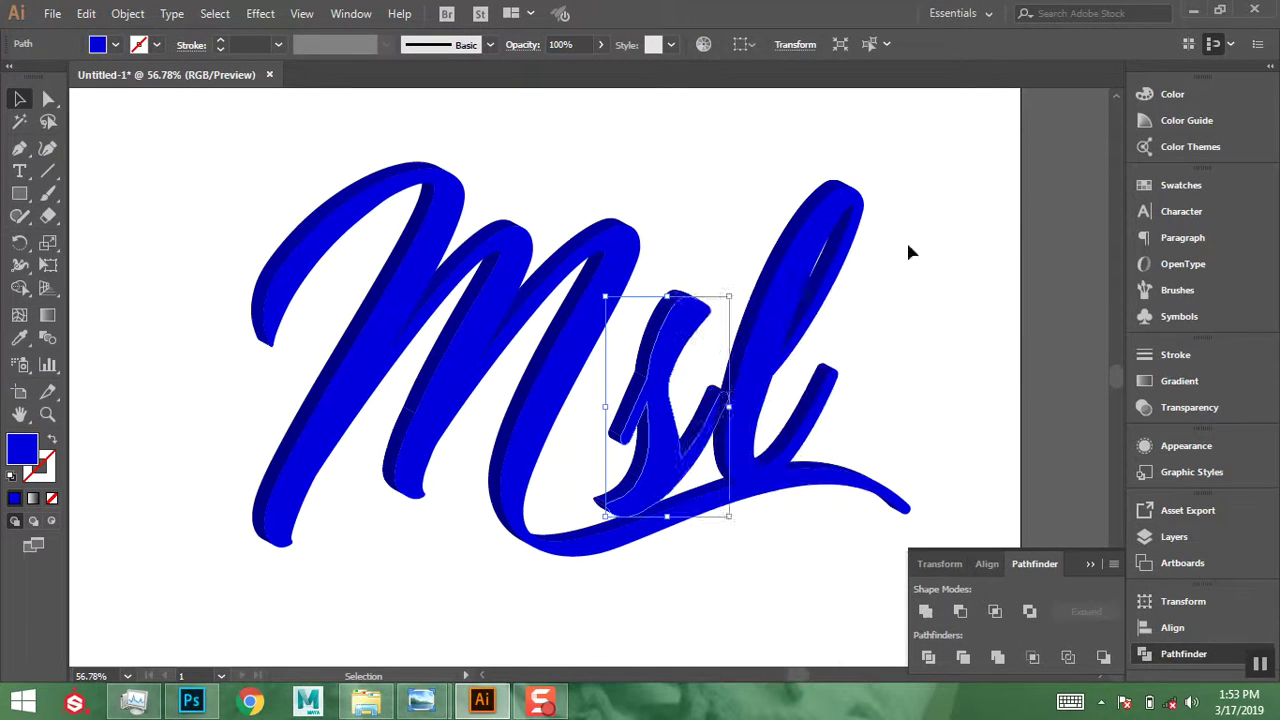
{"action": "left_click", "coordinate": [906, 241]}
{"action": "left_click", "coordinate": [680, 300]}
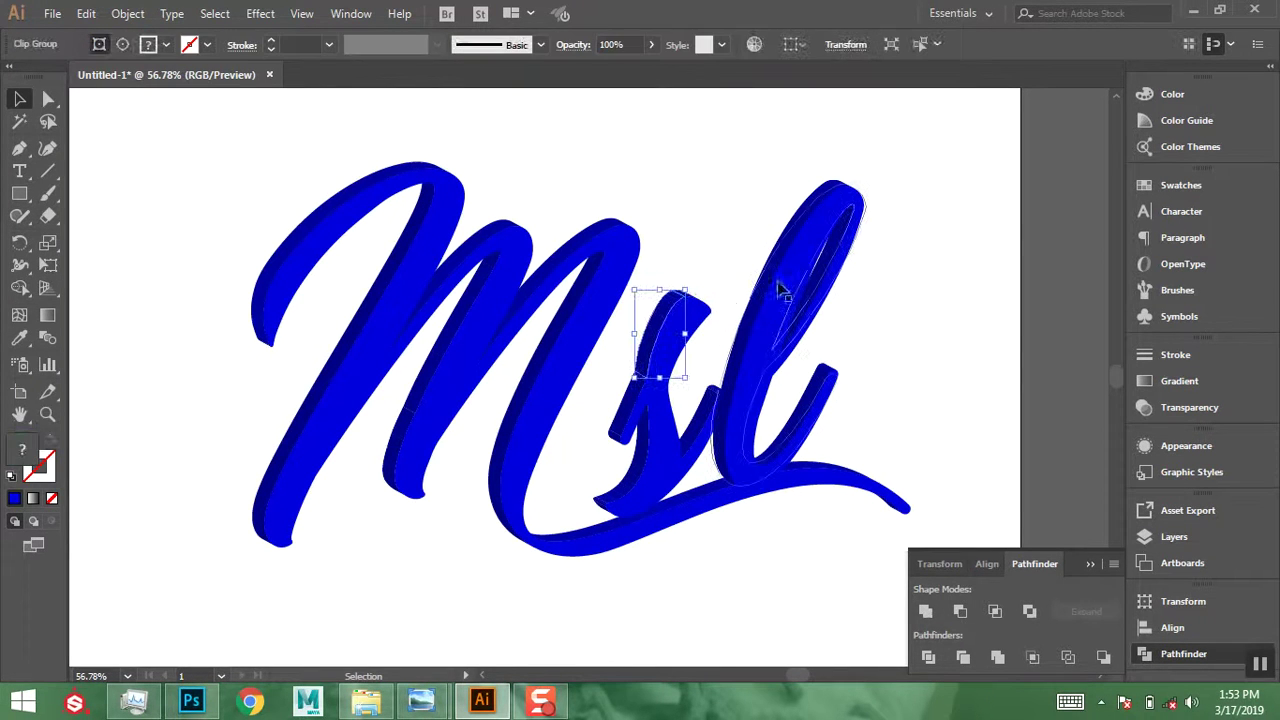
{"action": "left_click", "coordinate": [50, 420]}
- Zoom in on the s and unite its lower-left piece, bottom tip and upper stroke
{"action": "left_click_drag", "start_coordinate": [544, 227], "coordinate": [795, 563]}
{"action": "left_click", "coordinate": [737, 453]}
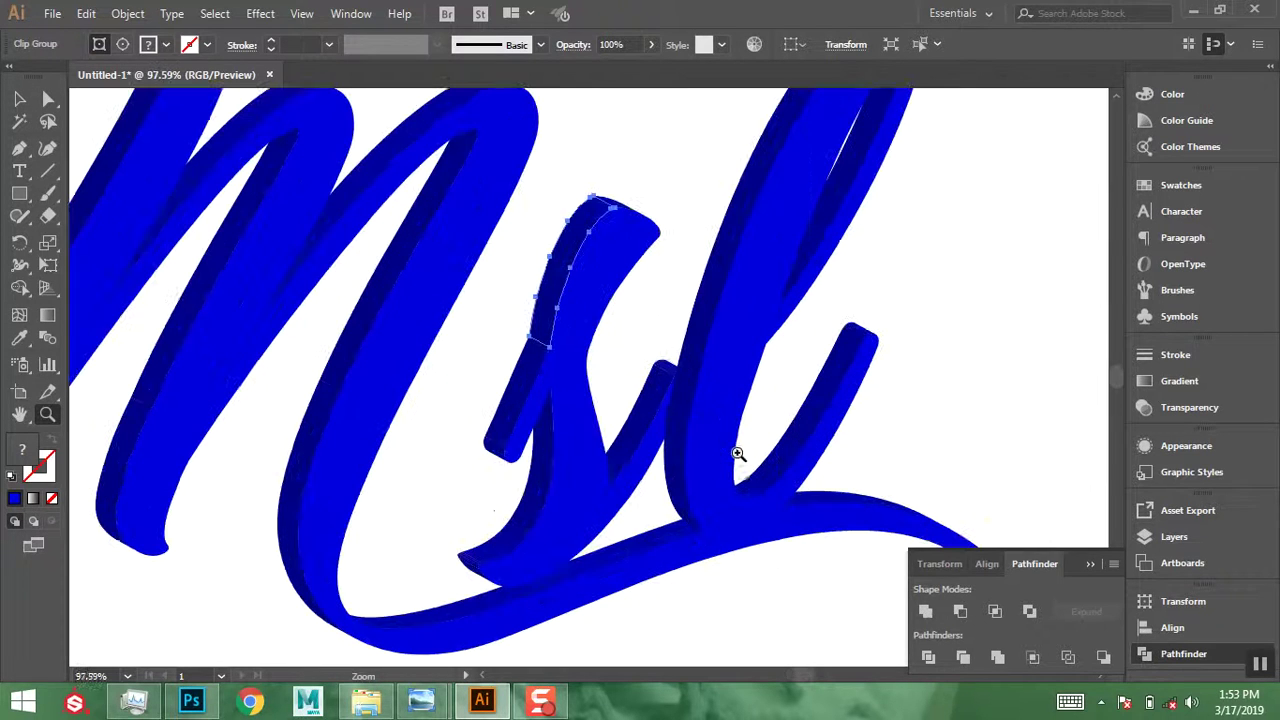
{"action": "left_click", "coordinate": [19, 98]}
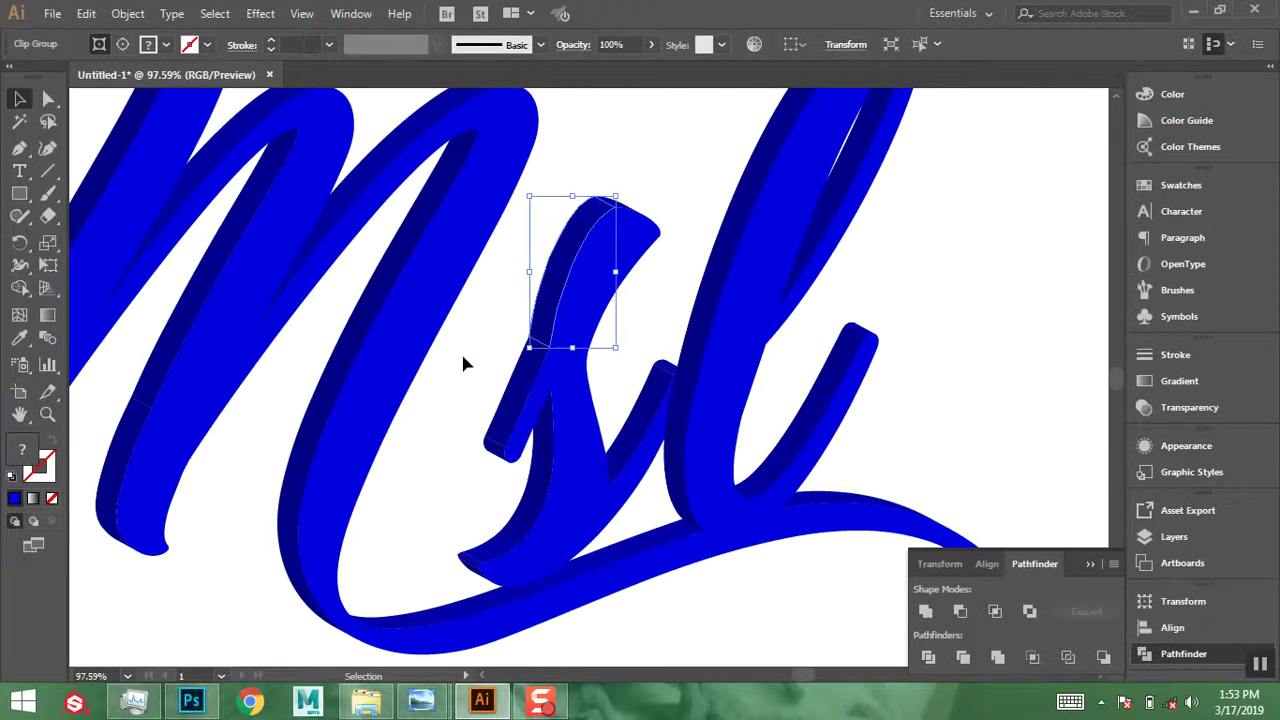
{"action": "left_click", "coordinate": [495, 447]}
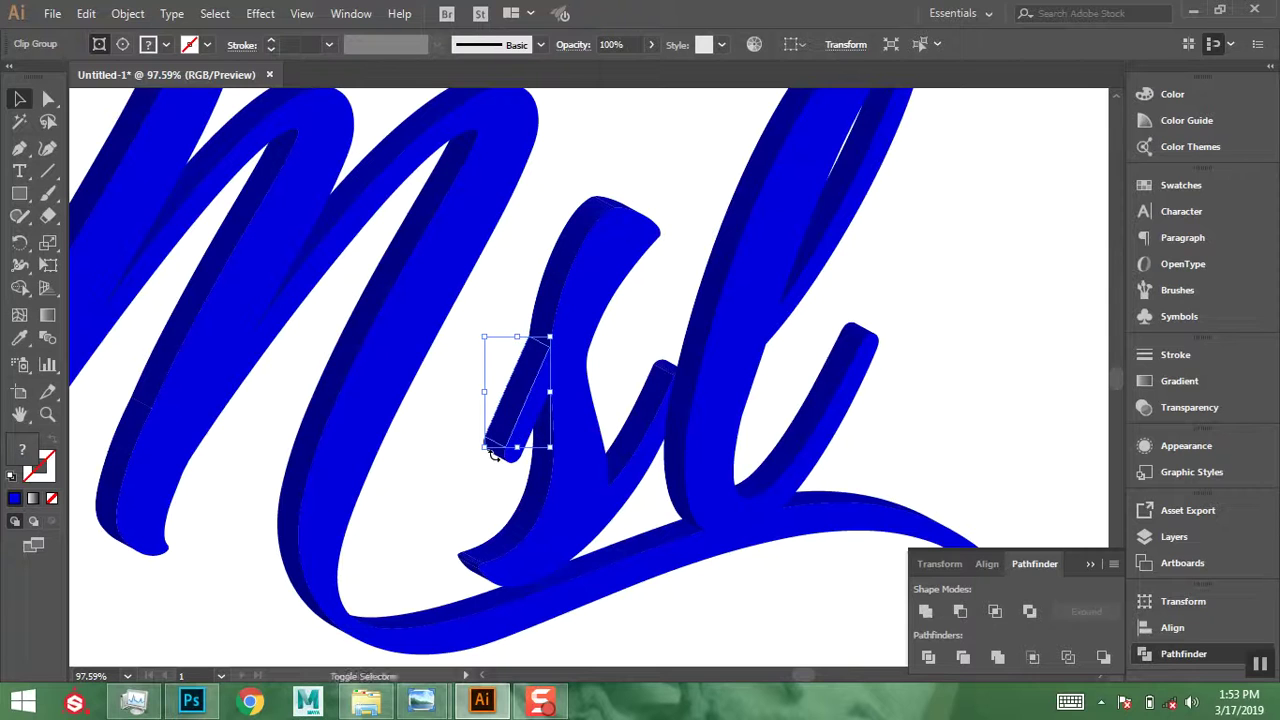
{"action": "left_click", "coordinate": [503, 456], "text": "shift"}
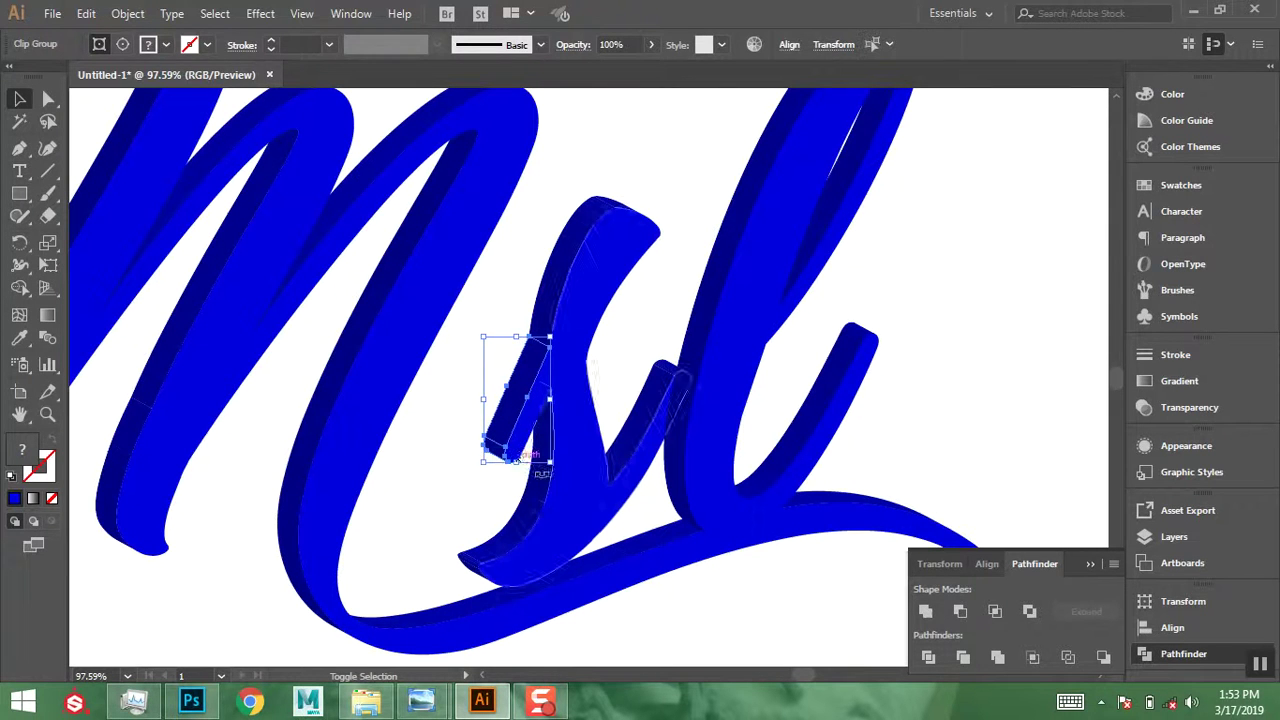
{"action": "left_click", "coordinate": [562, 280], "text": "shift"}
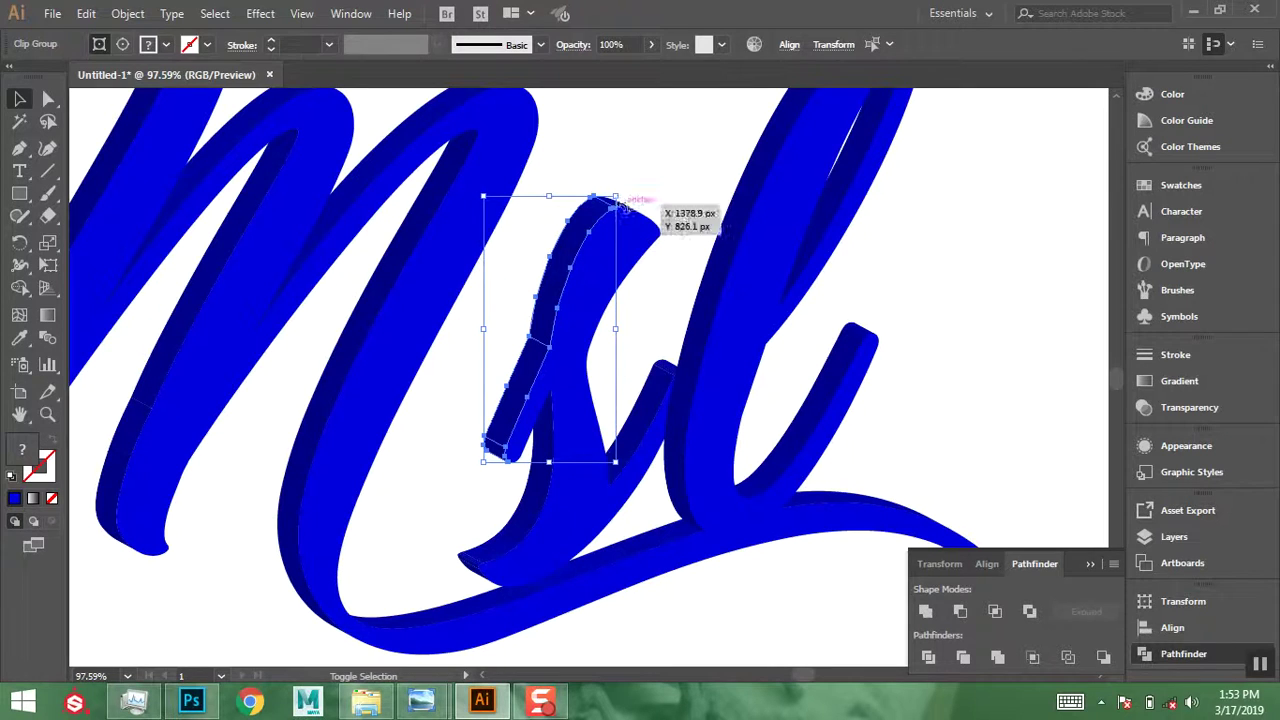
{"action": "left_click", "coordinate": [926, 613]}
- Unite another s face piece with its lower-left pieces into one path
{"action": "left_click", "coordinate": [652, 146]}
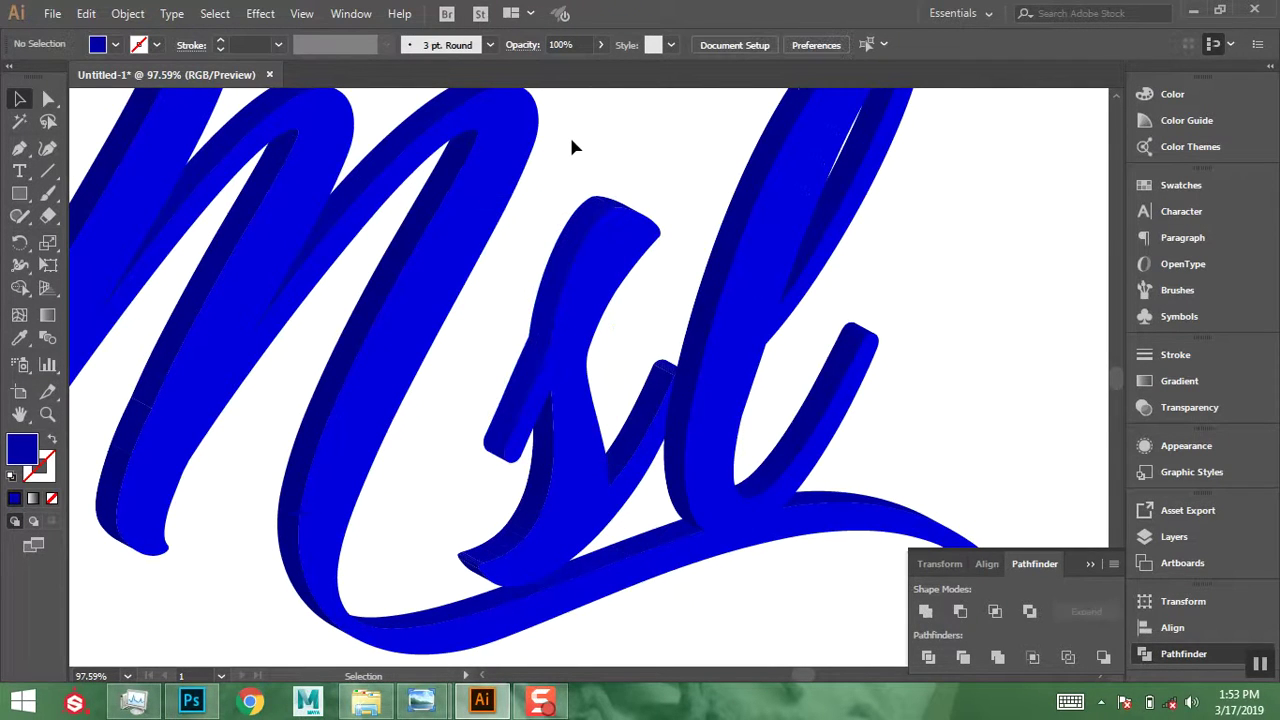
{"action": "left_click_drag", "start_coordinate": [571, 141], "coordinate": [640, 202]}
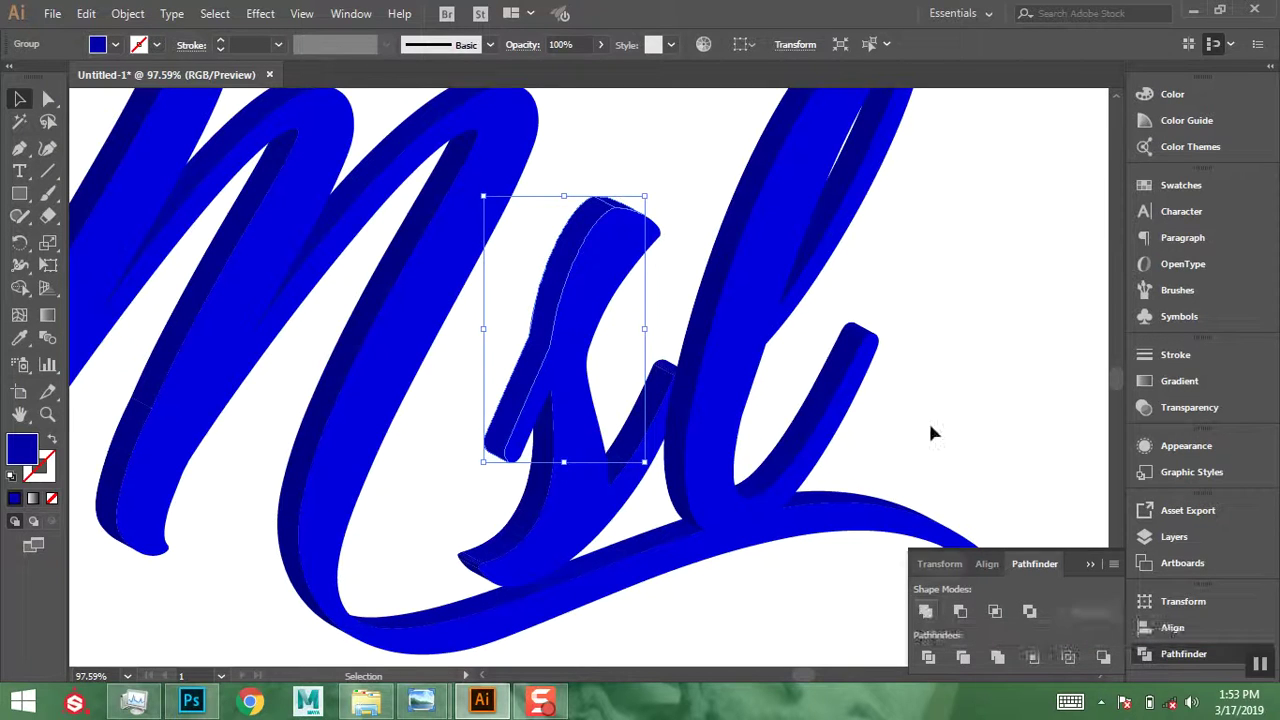
{"action": "left_click", "coordinate": [941, 382]}
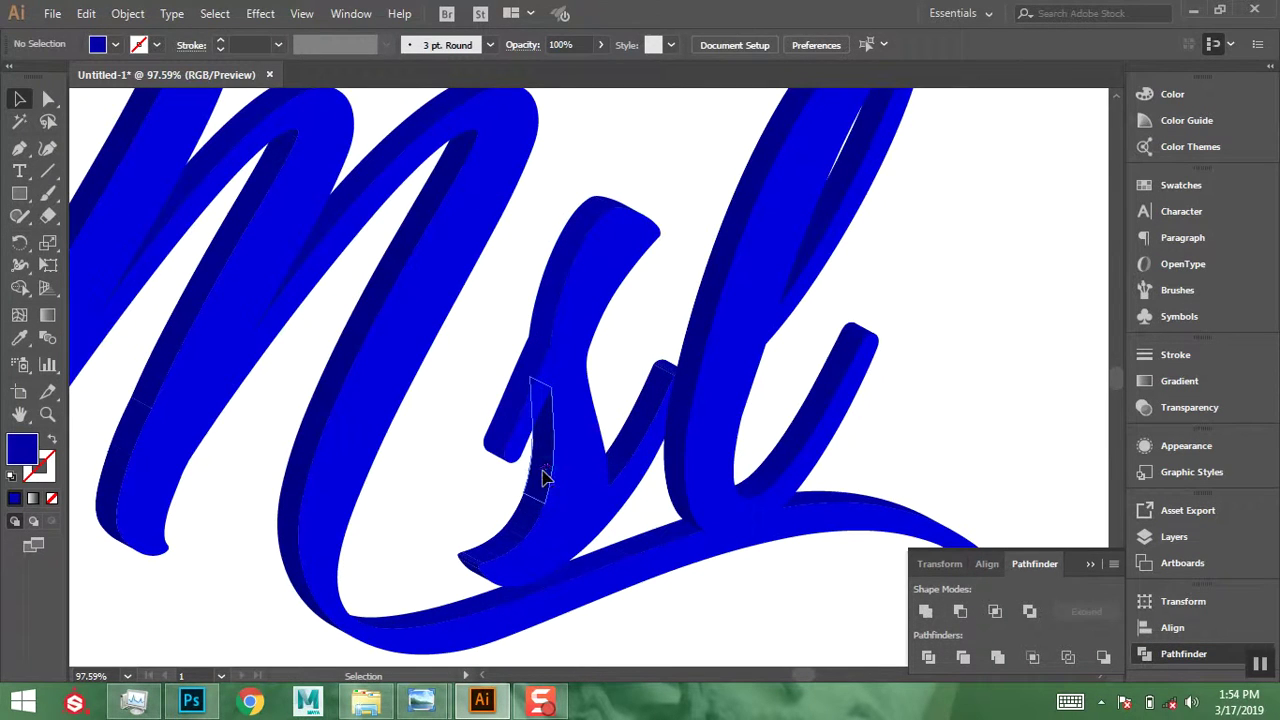
{"action": "left_click", "coordinate": [541, 478]}
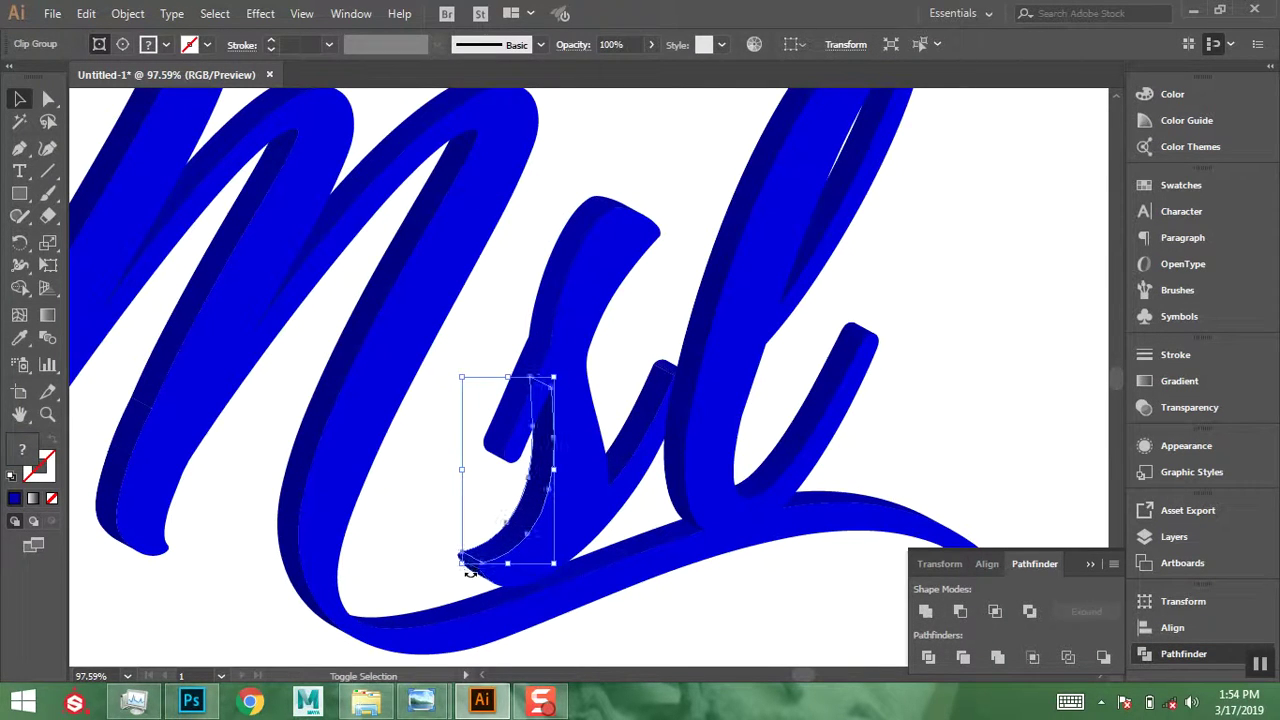
{"action": "left_click_drag", "start_coordinate": [456, 562], "coordinate": [488, 572]}
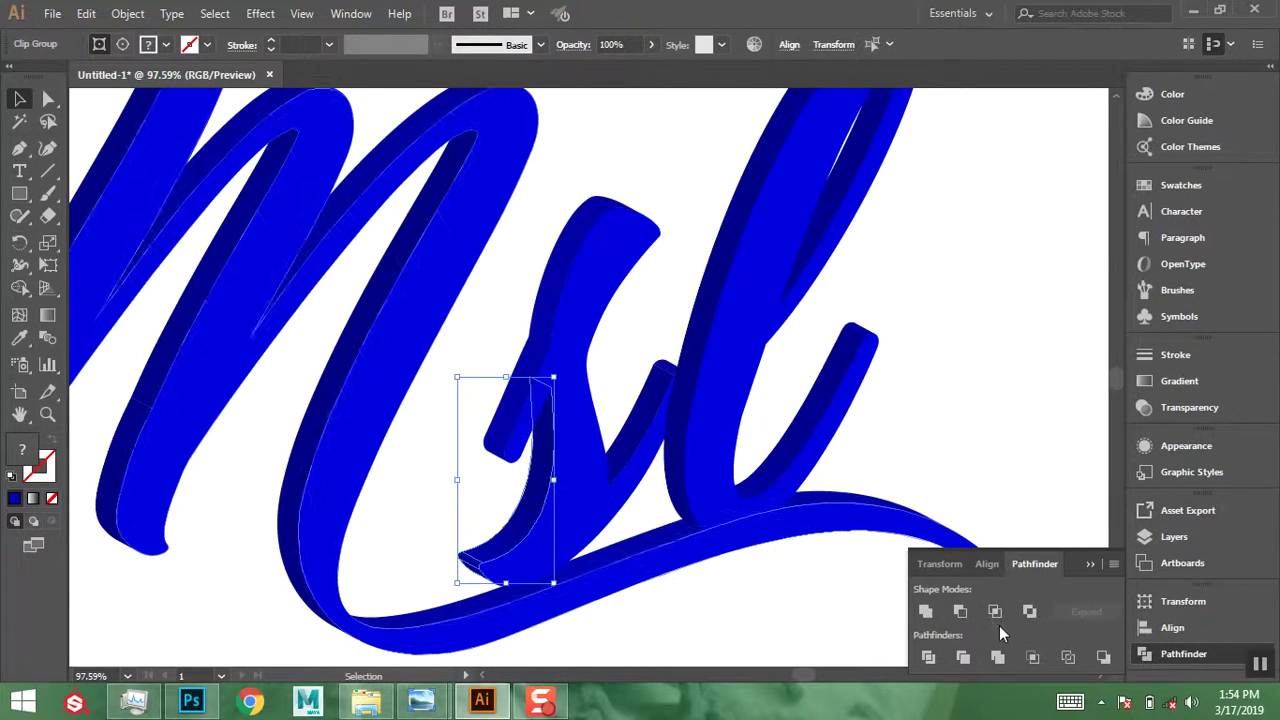
{"action": "left_click", "coordinate": [927, 611]}
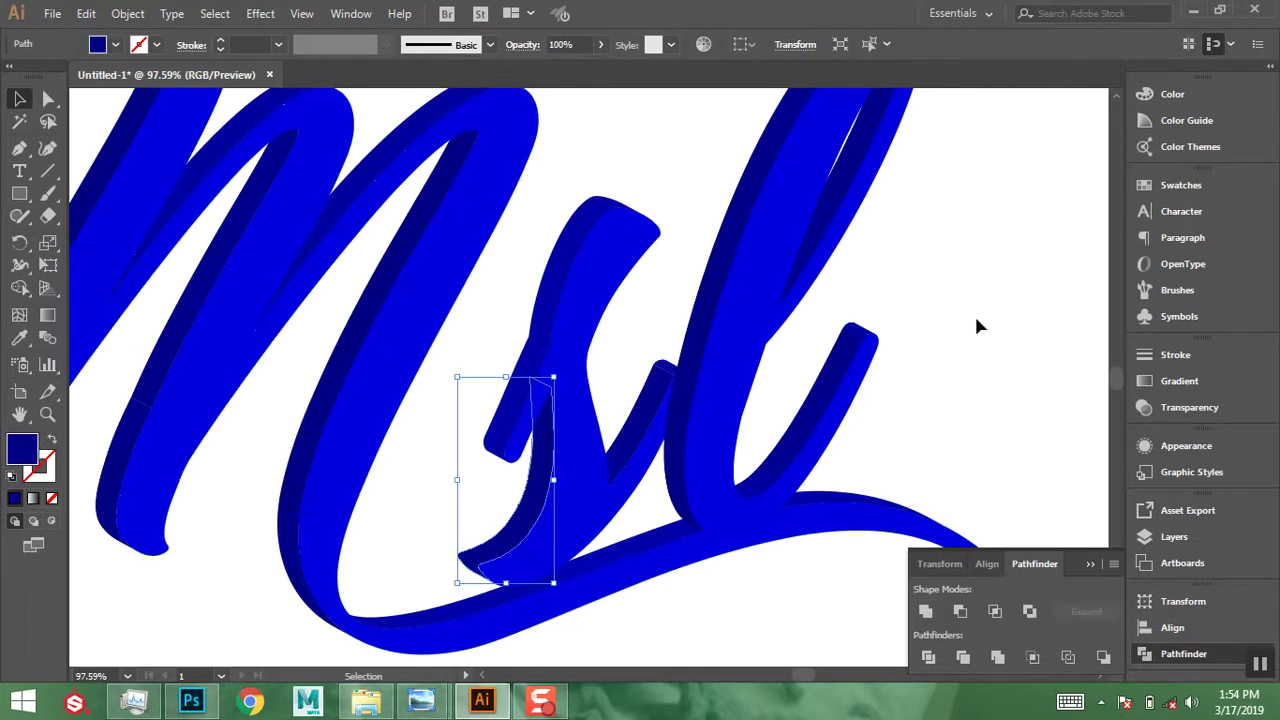
- Unite the small junction piece of the s and select the l
{"action": "left_click", "coordinate": [978, 325]}
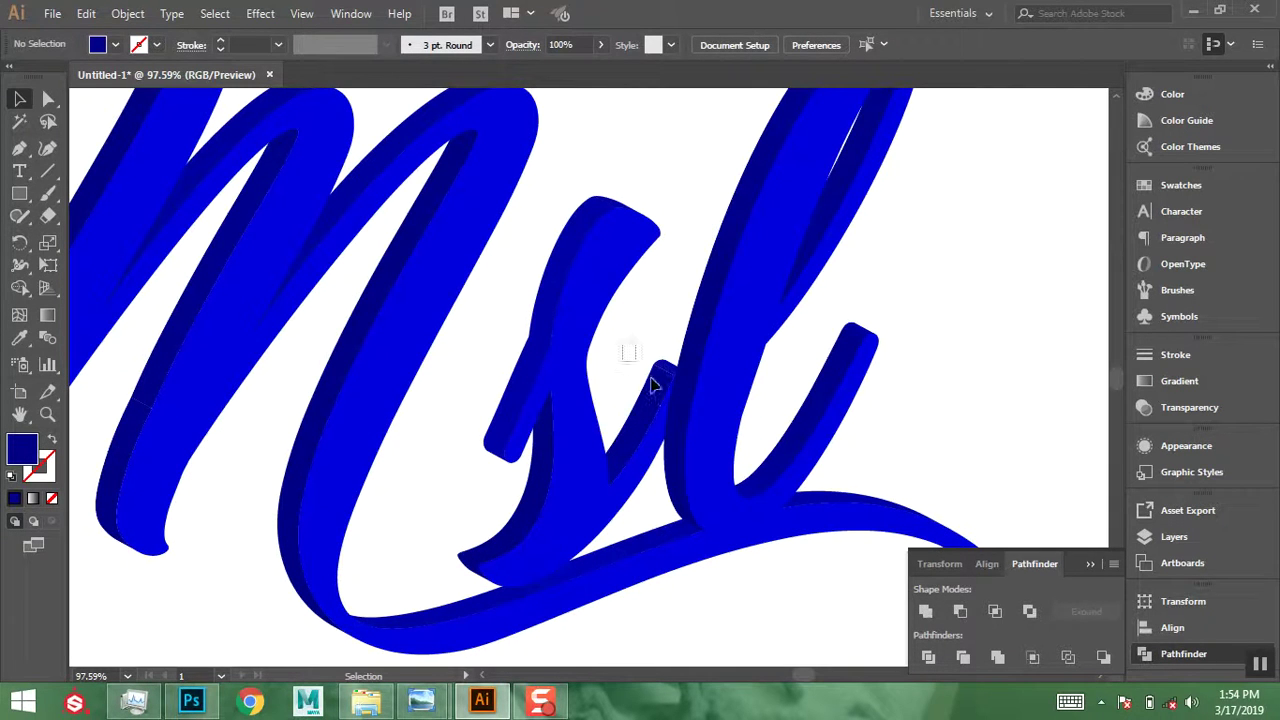
{"action": "left_click", "coordinate": [656, 374]}
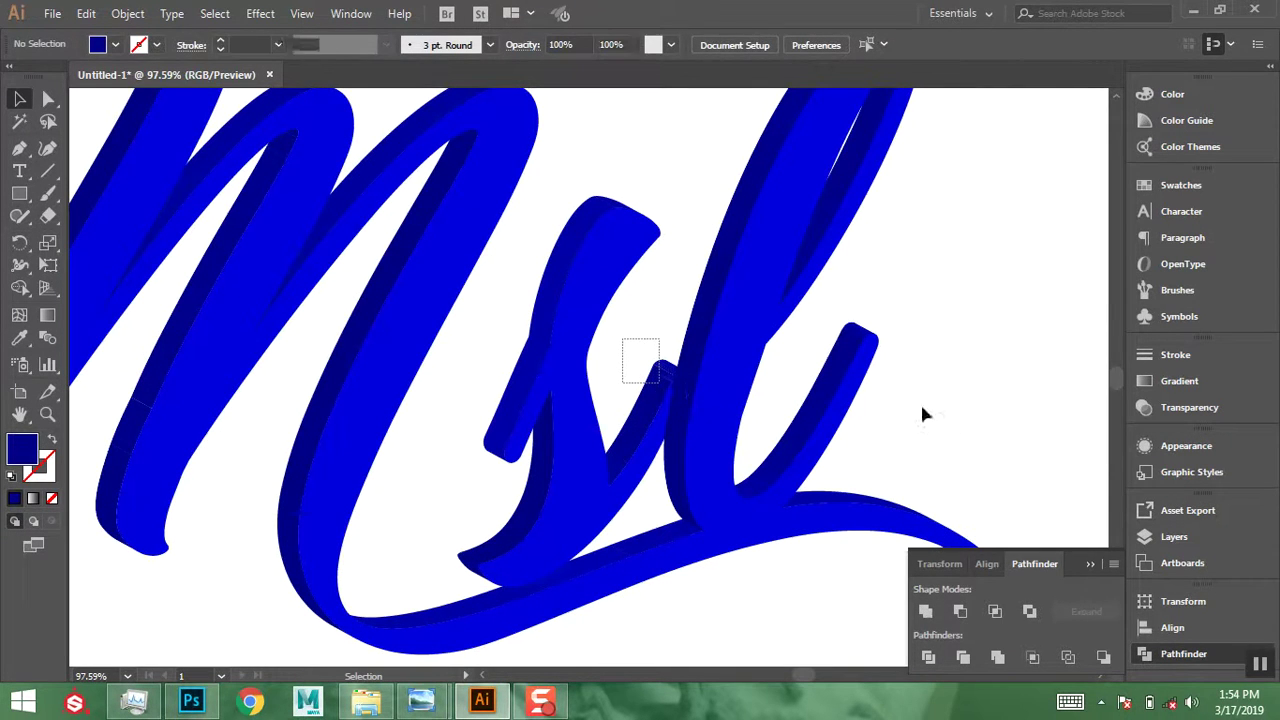
{"action": "left_click", "coordinate": [930, 613]}
{"action": "left_click", "coordinate": [940, 281]}
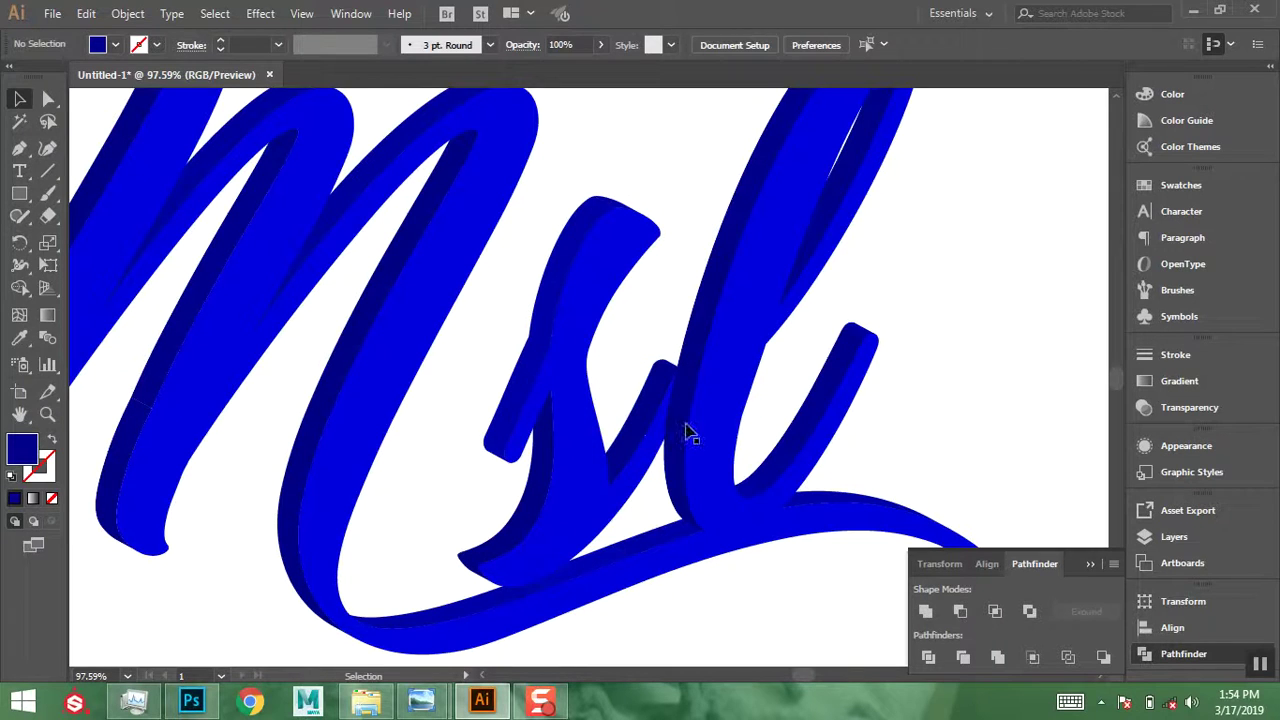
{"action": "left_click", "coordinate": [724, 385]}
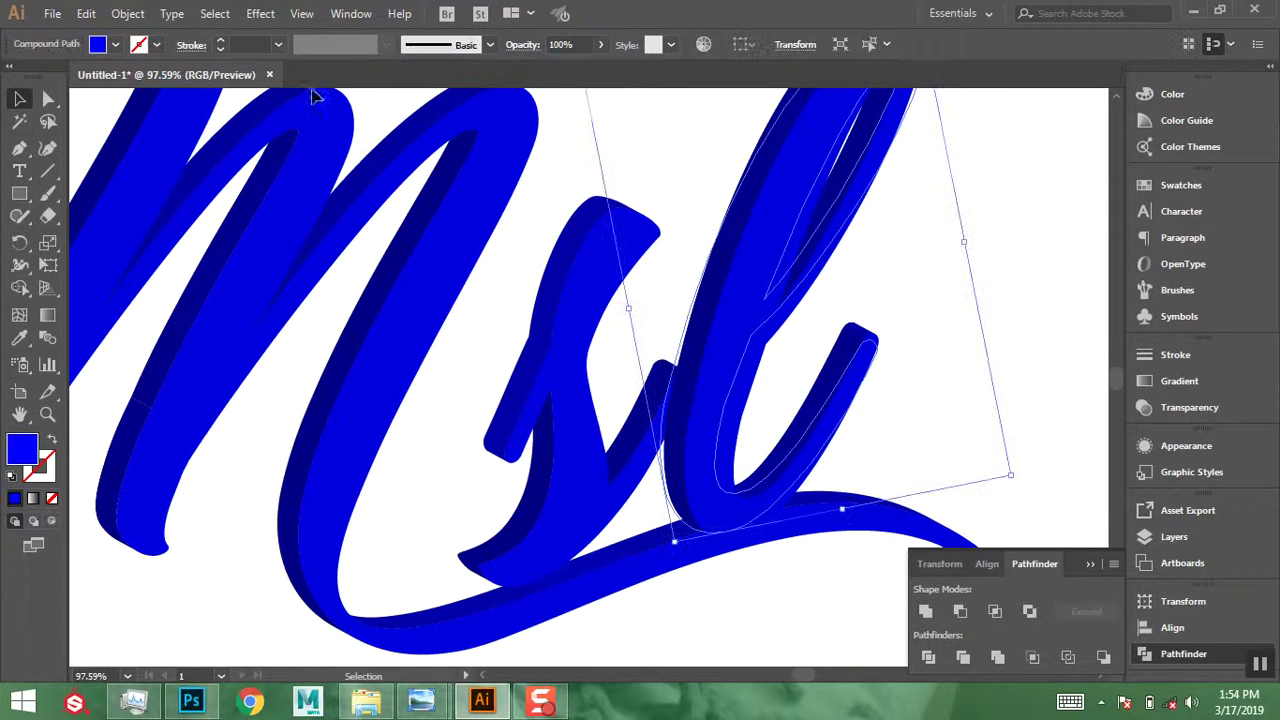
- Expand the l's 3D appearance with Object > Expand Appearance and ungroup it twice
{"action": "left_click", "coordinate": [130, 14]}
{"action": "left_click", "coordinate": [200, 206]}
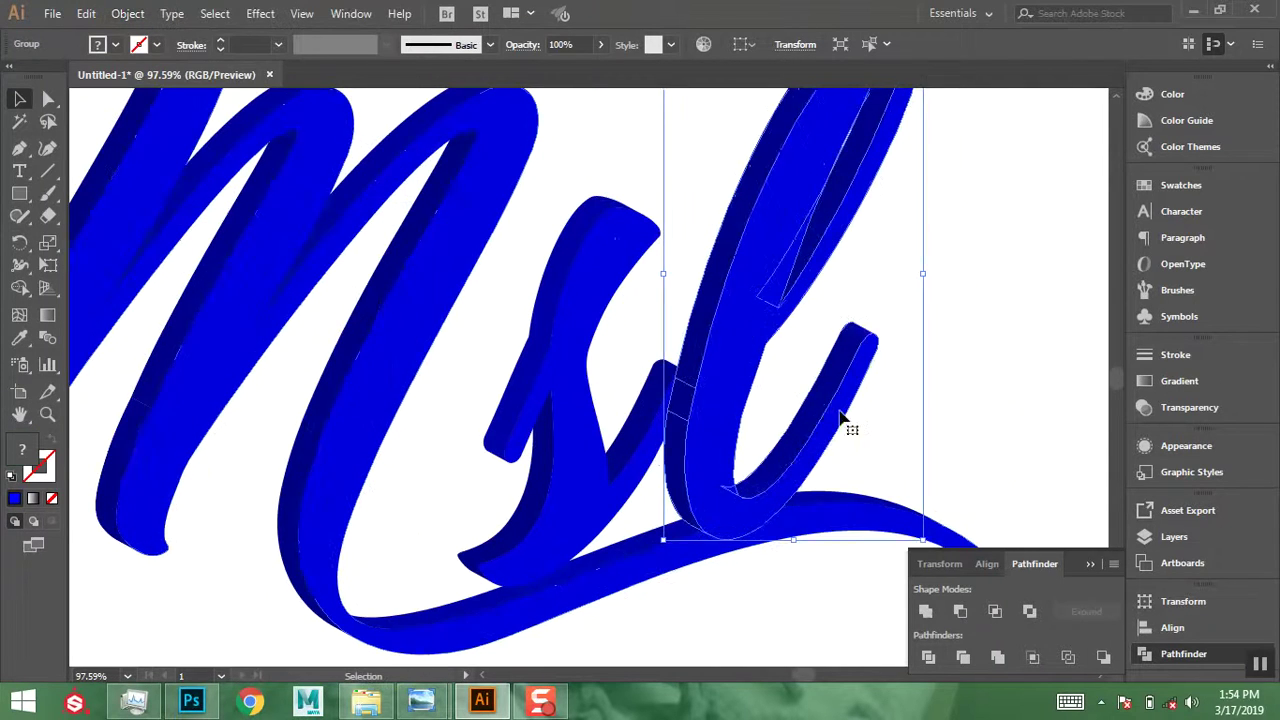
{"action": "right_click", "coordinate": [748, 332]}
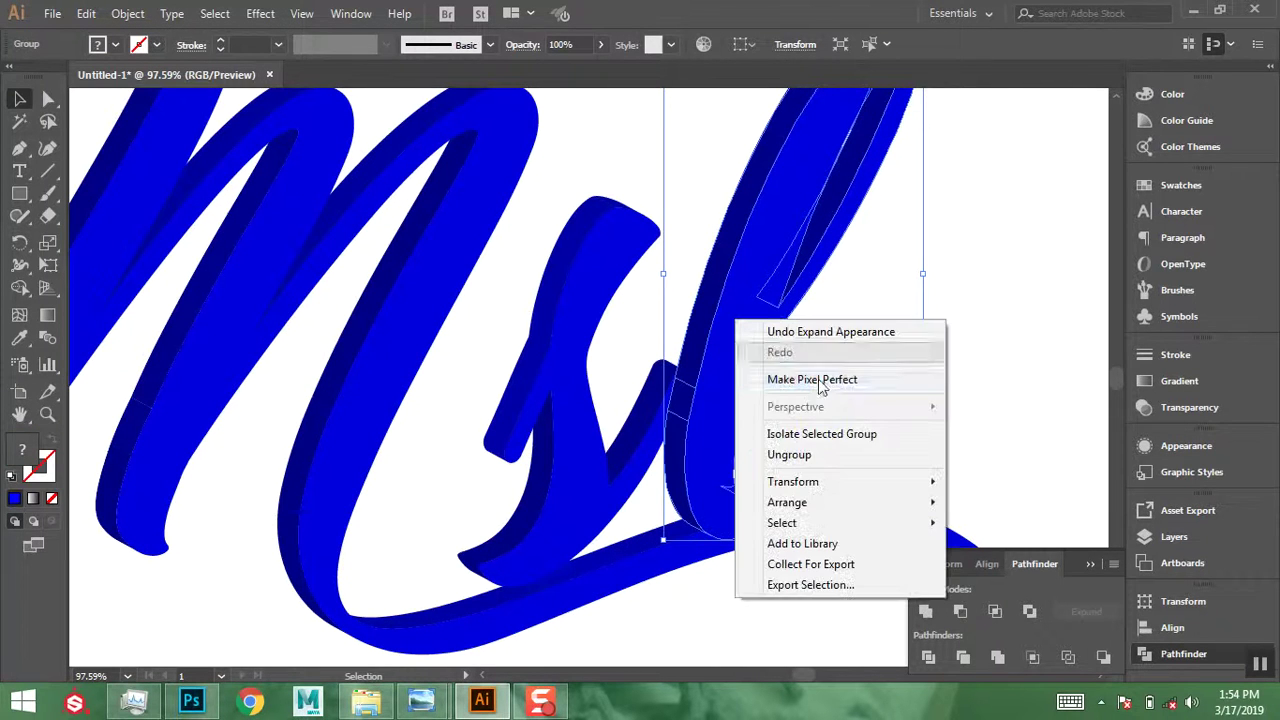
{"action": "left_click", "coordinate": [790, 452]}
{"action": "right_click", "coordinate": [771, 298]}
{"action": "left_click", "coordinate": [805, 429]}
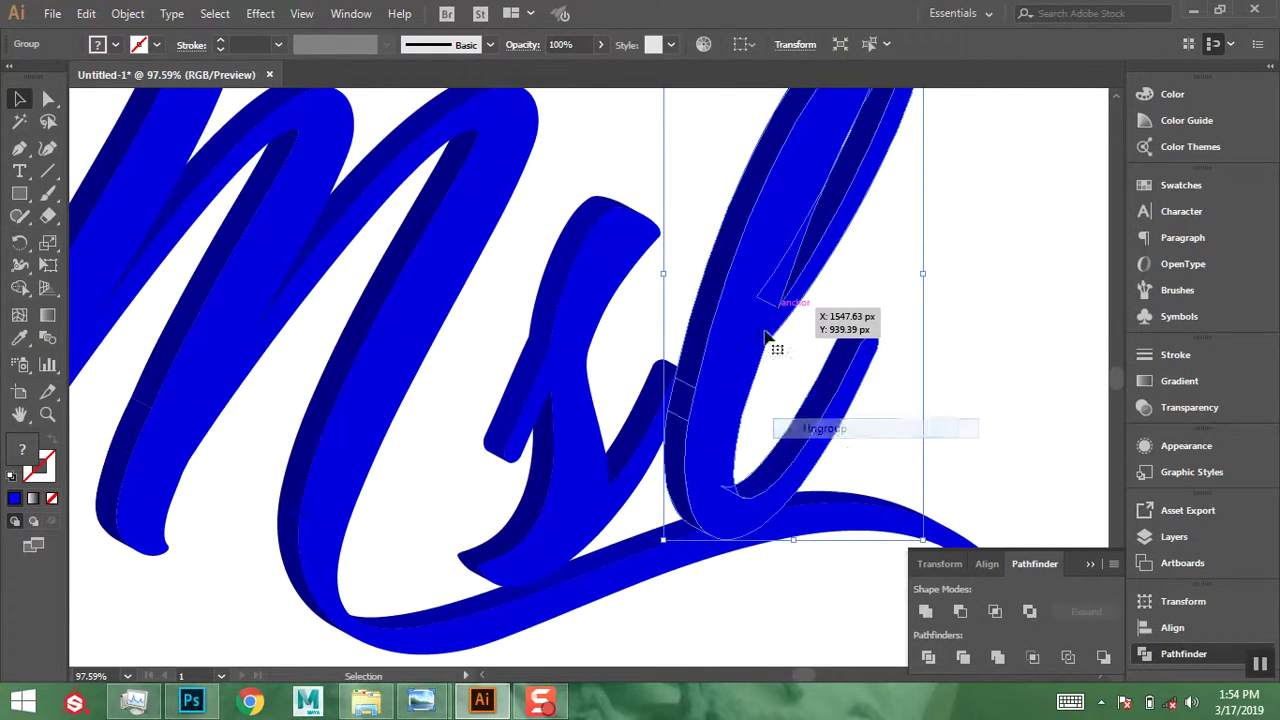
- Regroup the l pieces, then fully ungroup the l into its separate paths
{"action": "right_click", "coordinate": [759, 318]}
{"action": "left_click", "coordinate": [826, 438]}
{"action": "left_click", "coordinate": [1000, 320]}
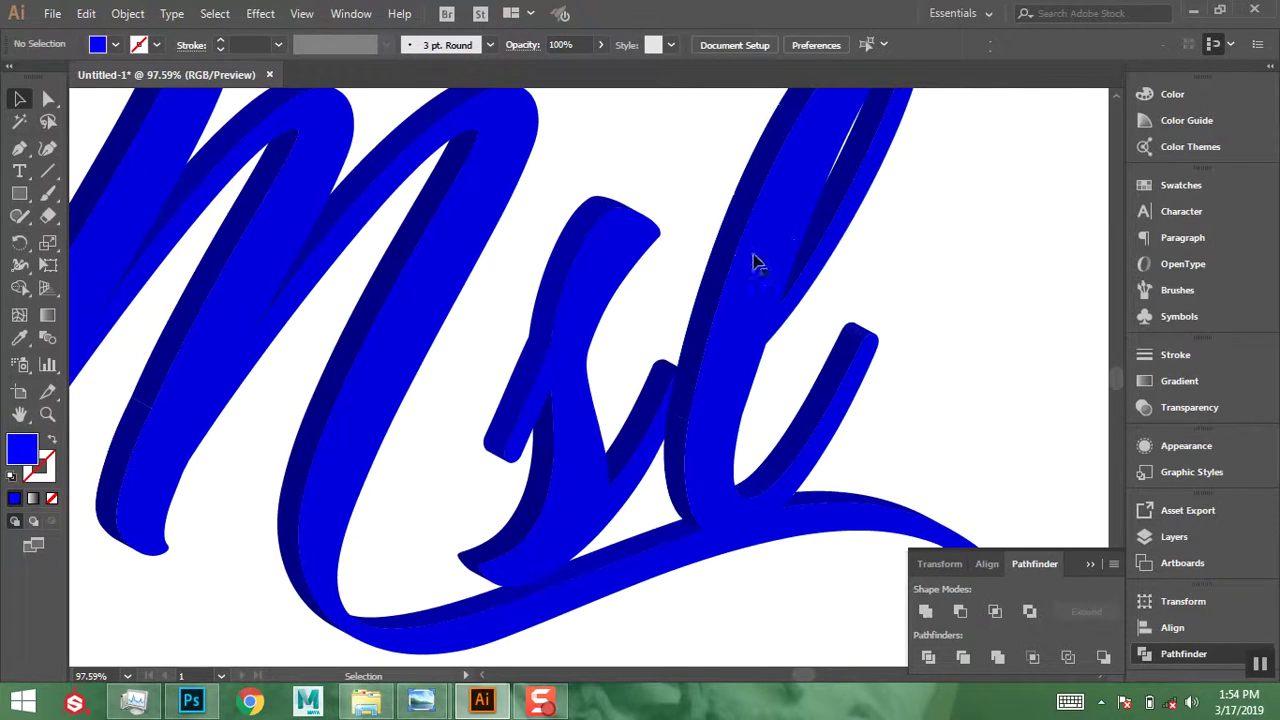
{"action": "left_click", "coordinate": [760, 263]}
{"action": "right_click", "coordinate": [760, 263]}
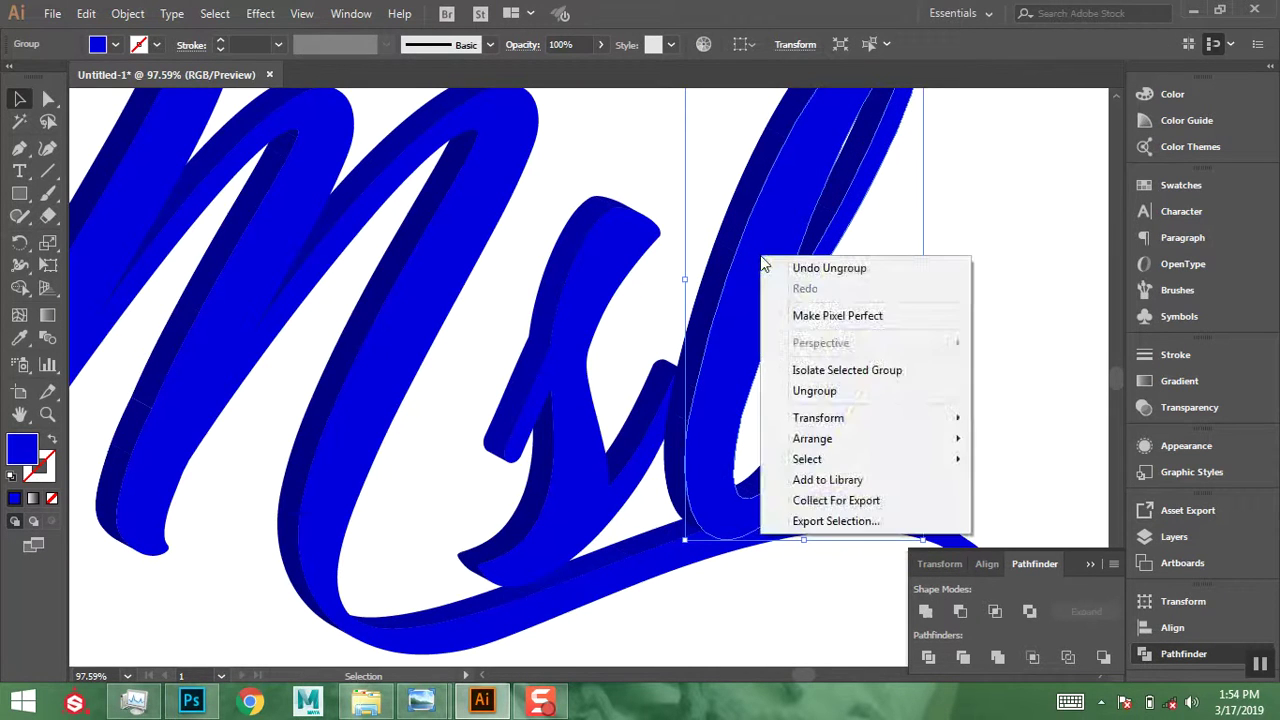
{"action": "left_click", "coordinate": [831, 397]}
{"action": "left_click", "coordinate": [1022, 263]}
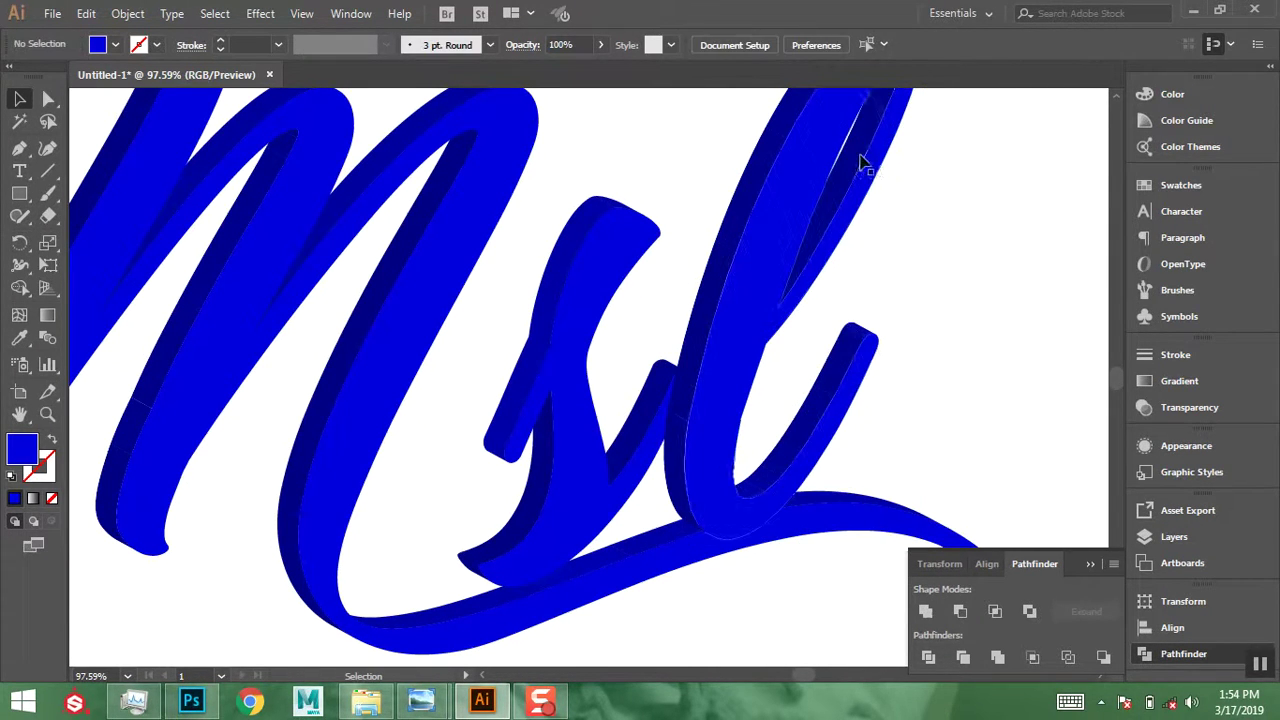
- Unite the l's top face pieces, then its base pieces together with the large l face
{"action": "scroll", "coordinate": [957, 254], "scroll_direction": "up", "scroll_amount": 3}
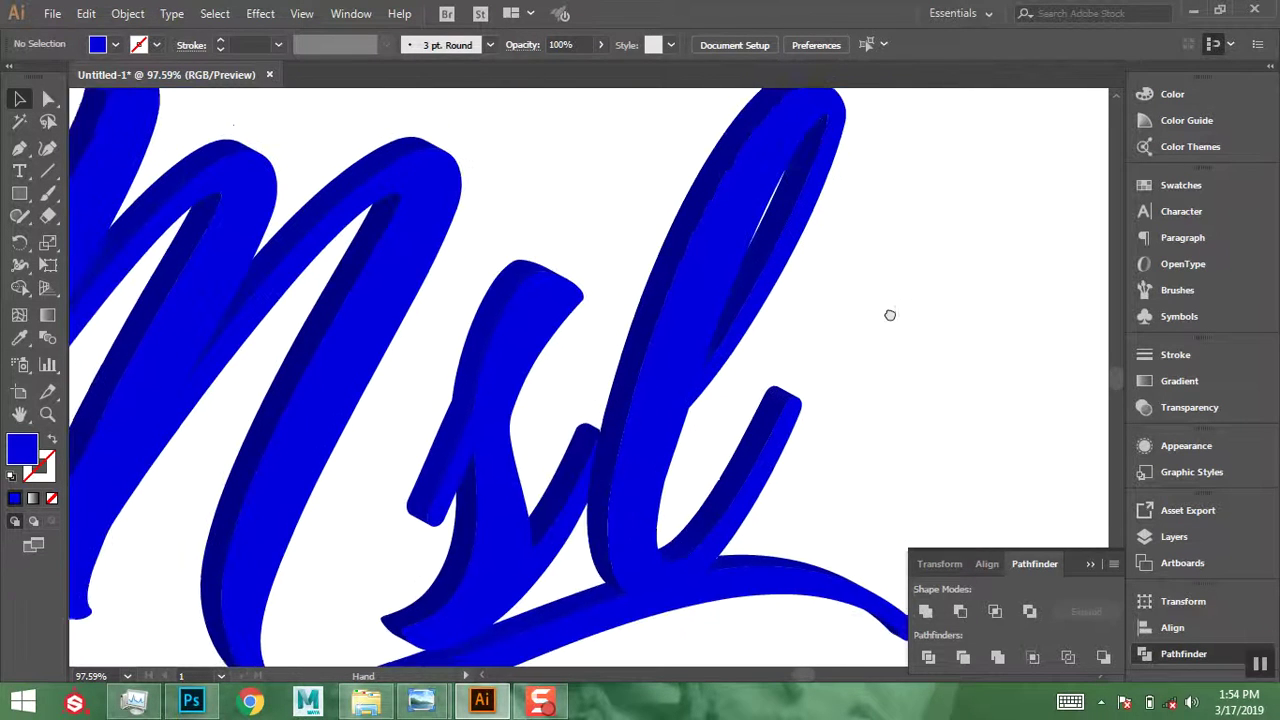
{"action": "left_click", "coordinate": [749, 138]}
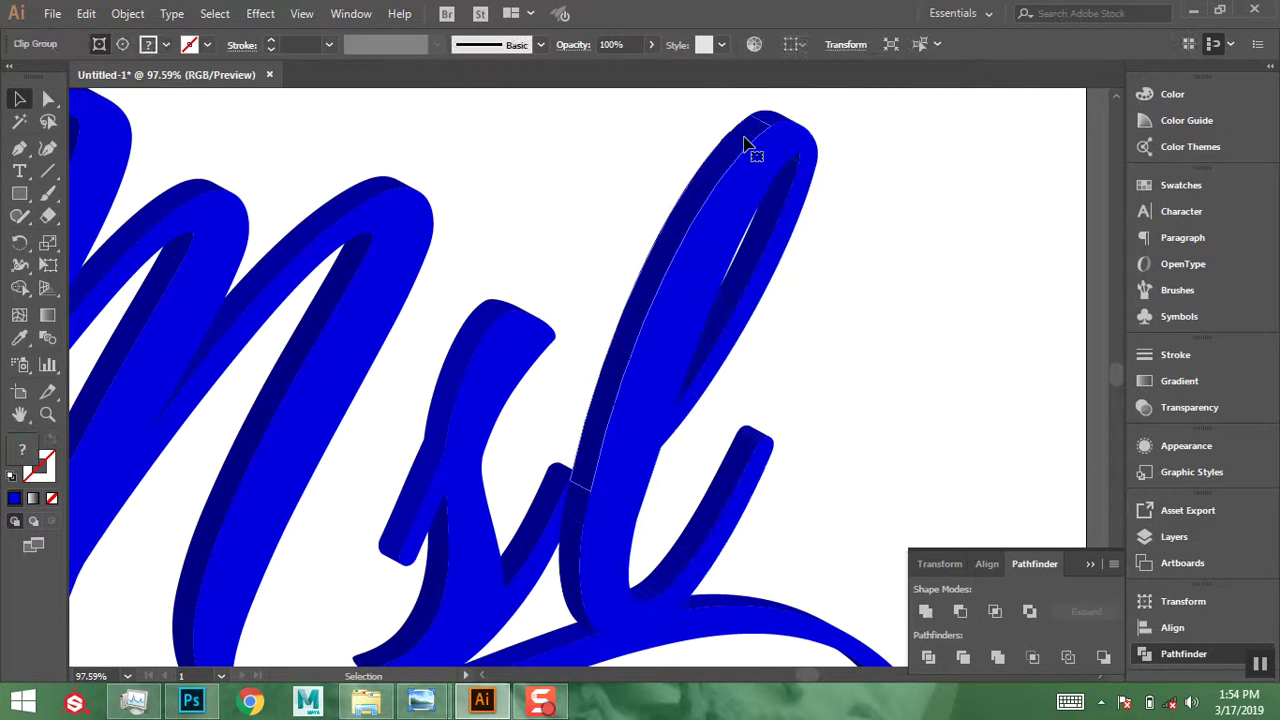
{"action": "left_click_drag", "start_coordinate": [771, 115], "coordinate": [801, 110]}
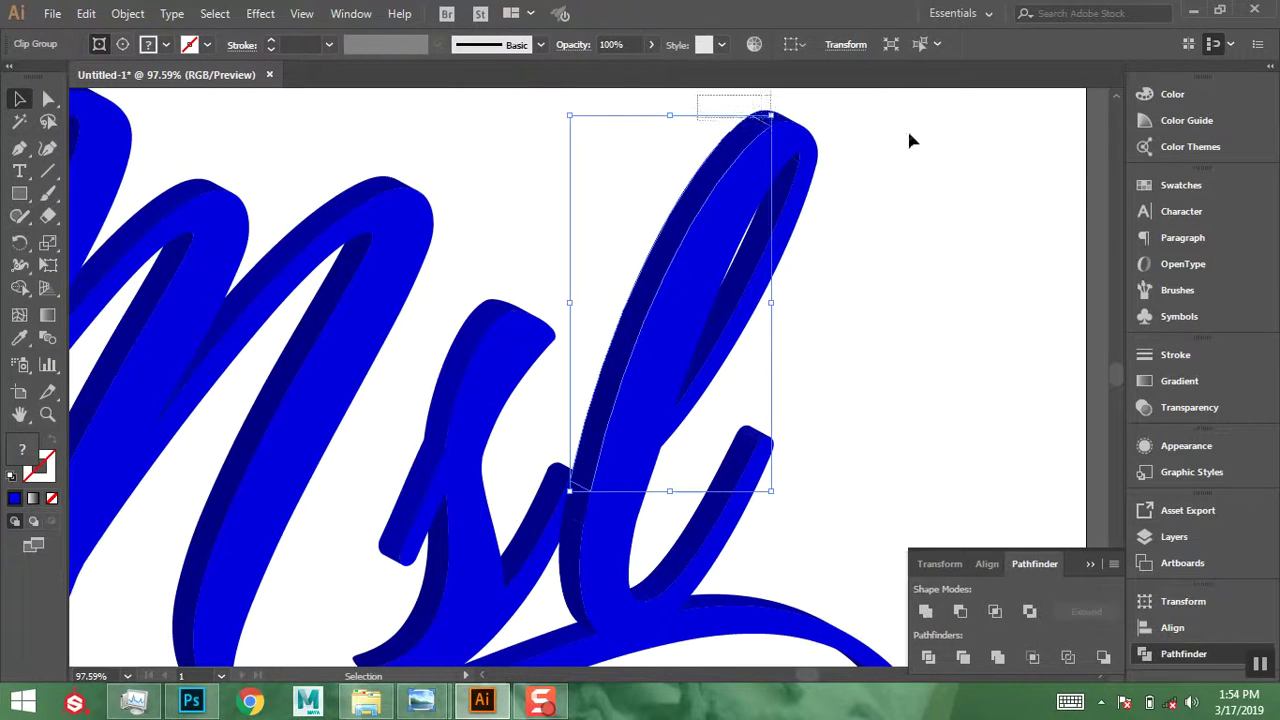
{"action": "left_click", "coordinate": [926, 610]}
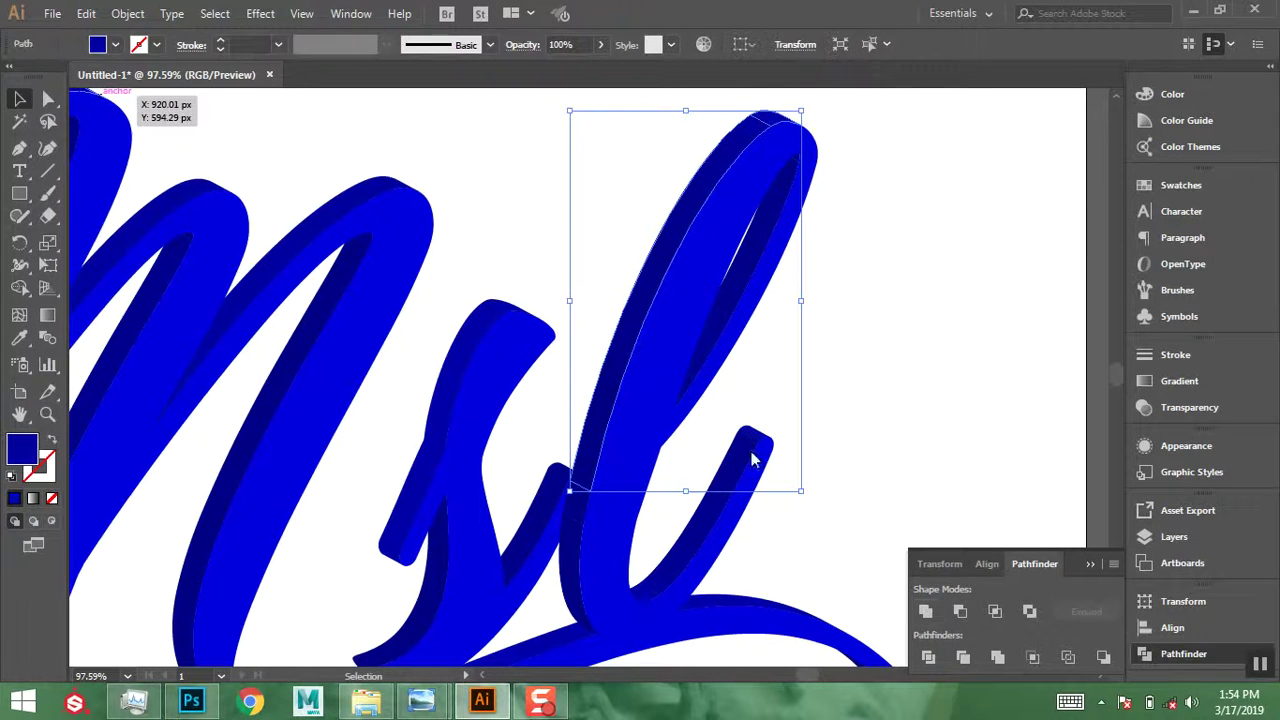
{"action": "left_click", "coordinate": [573, 518]}
{"action": "left_click", "coordinate": [571, 560], "text": "shift"}
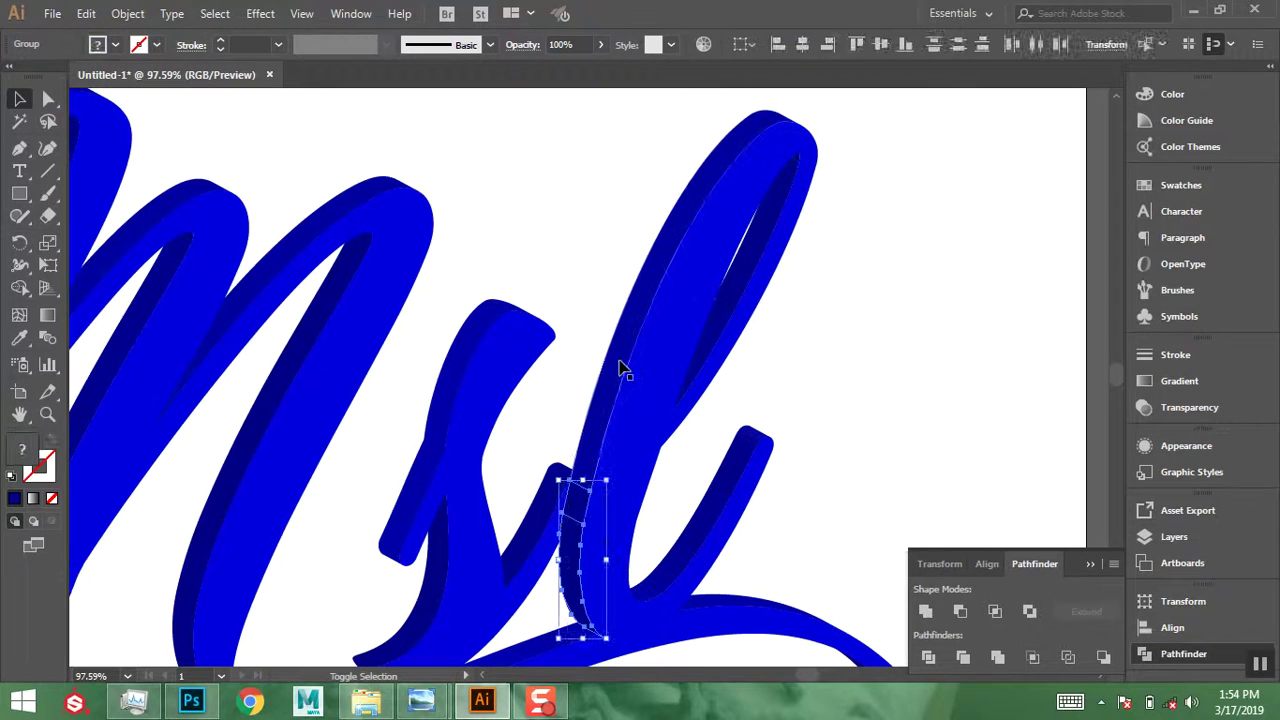
{"action": "left_click", "coordinate": [737, 343], "text": "shift"}
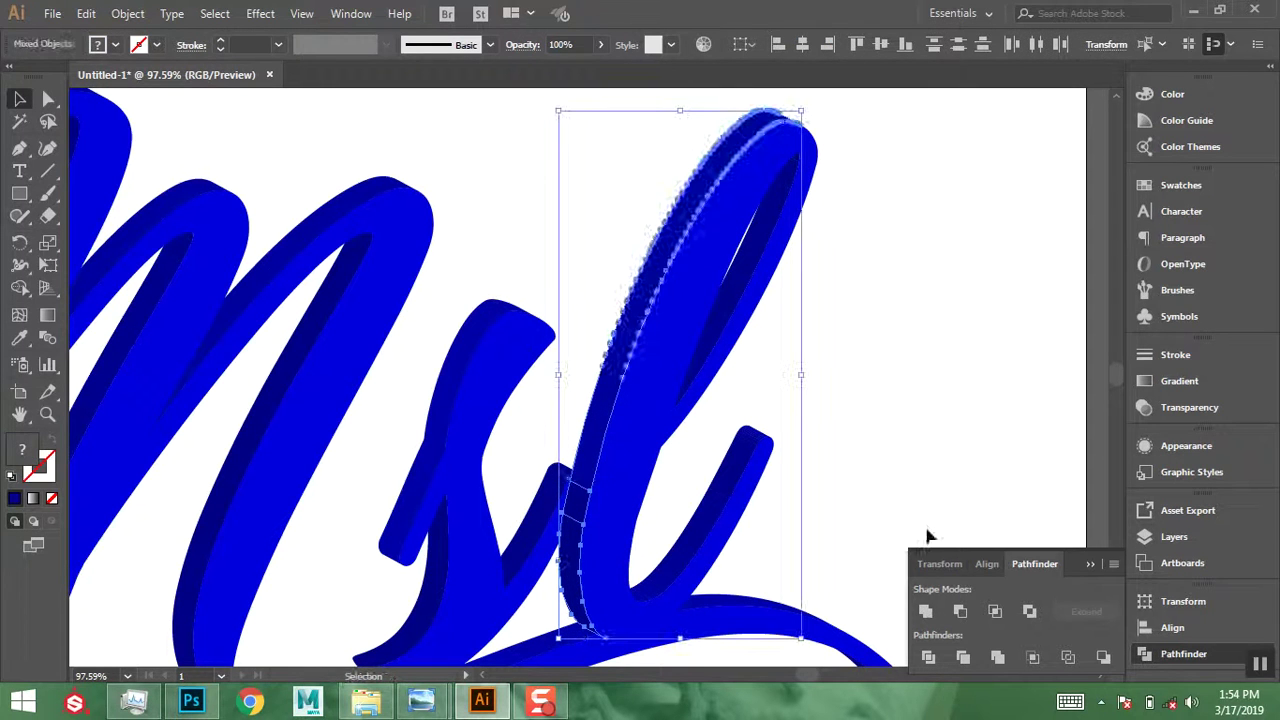
{"action": "left_click", "coordinate": [926, 611]}
- Unite the l's tail pieces into one path and fit the artboard with Ctrl+0
{"action": "left_click", "coordinate": [767, 304]}
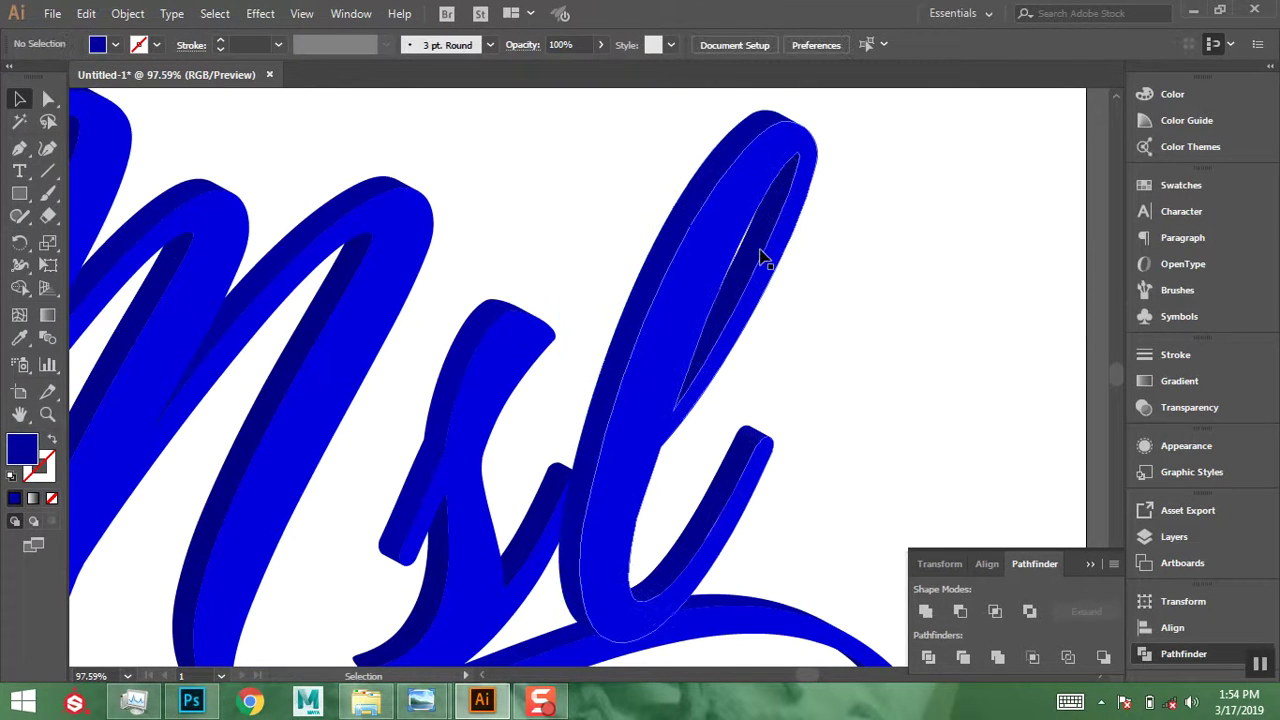
{"action": "left_click", "coordinate": [770, 323]}
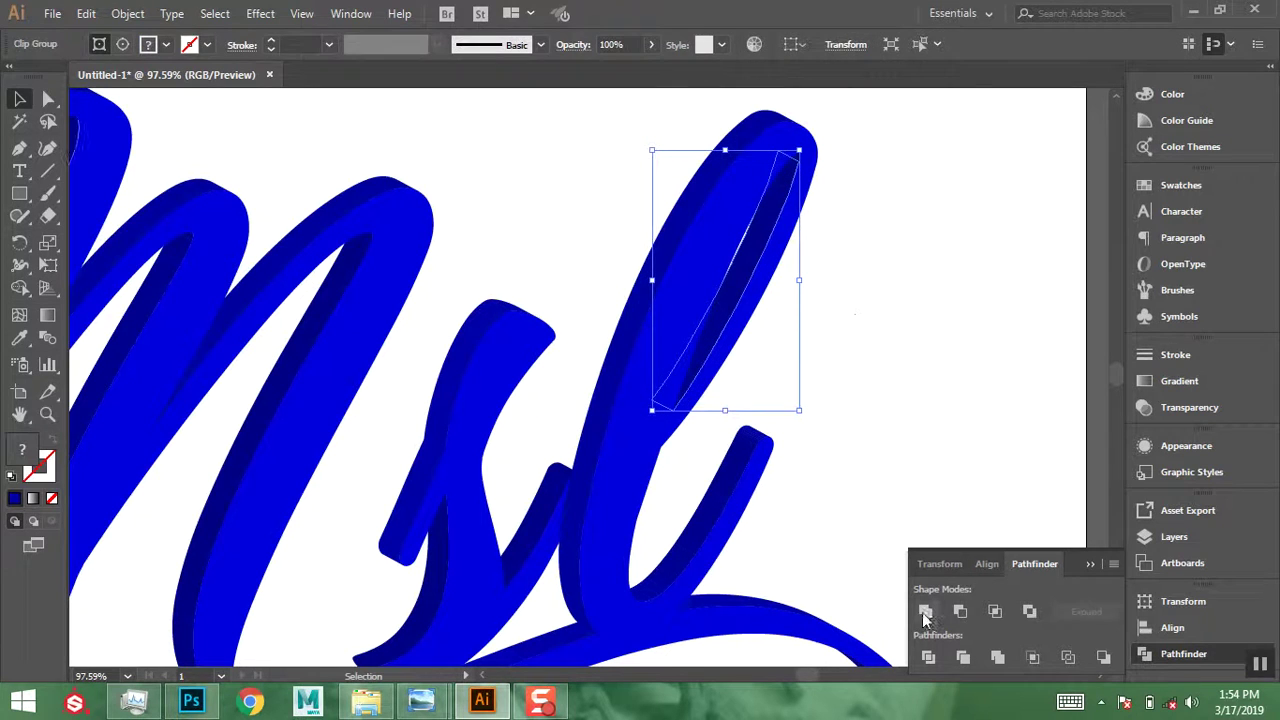
{"action": "left_click", "coordinate": [929, 359]}
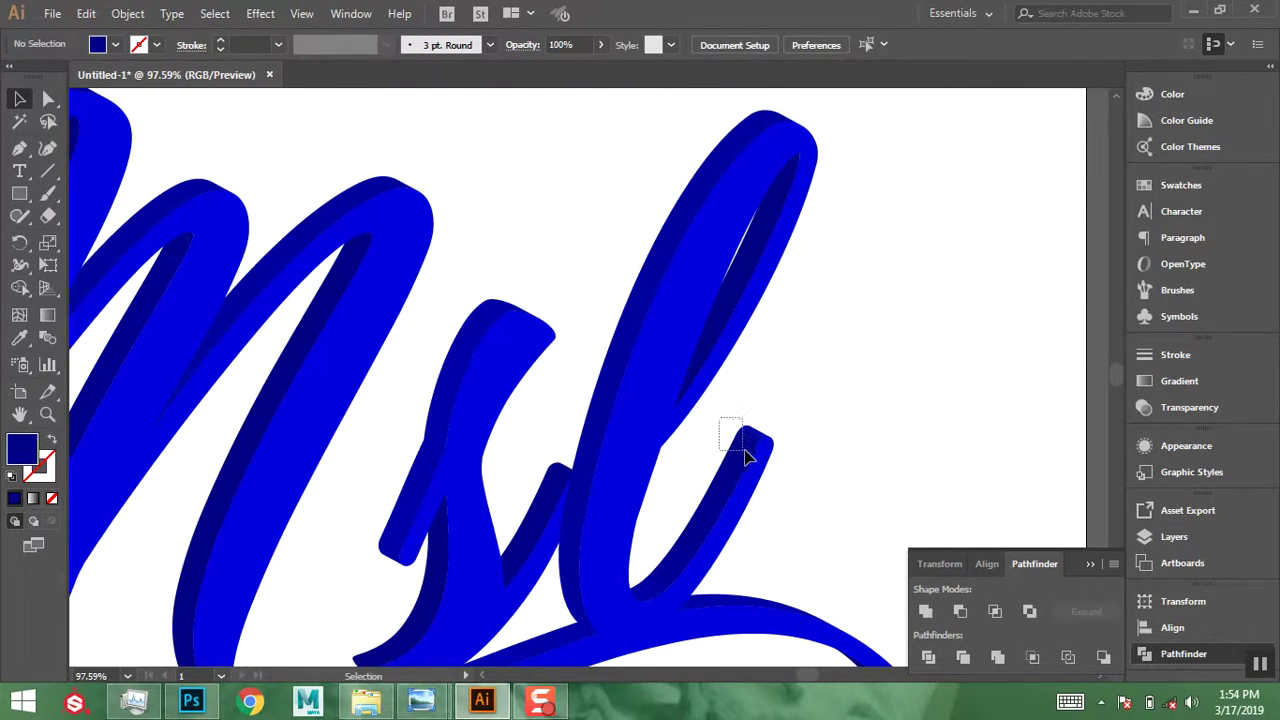
{"action": "left_click_drag", "start_coordinate": [798, 466], "coordinate": [800, 470]}
{"action": "left_click", "coordinate": [925, 610]}
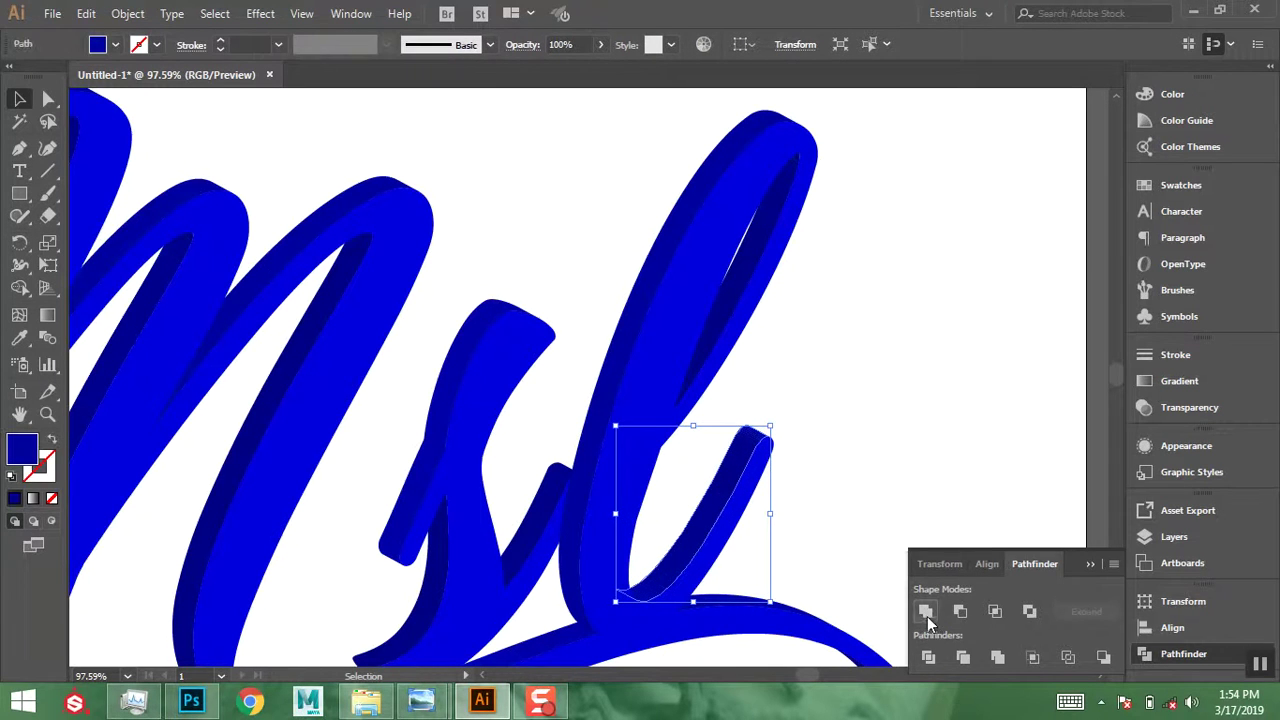
{"action": "scroll", "coordinate": [838, 485], "scroll_direction": "down", "scroll_amount": 2}
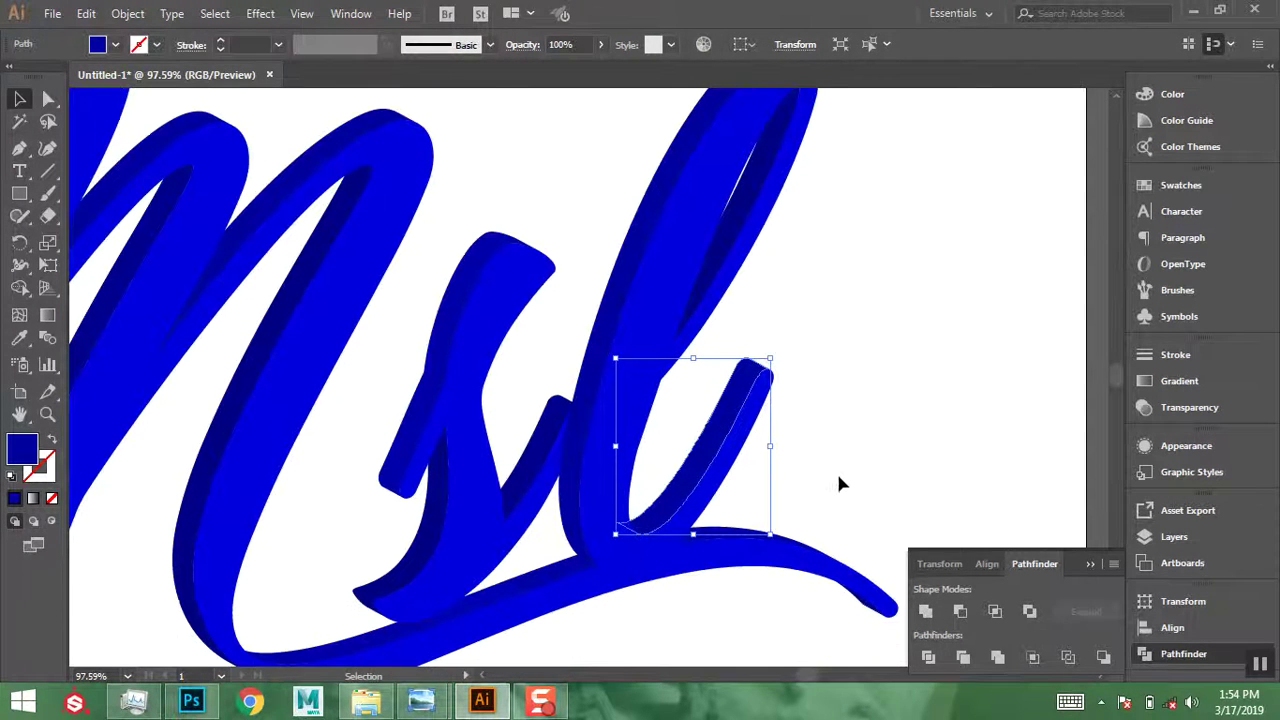
{"action": "key", "text": "ctrl+0"}
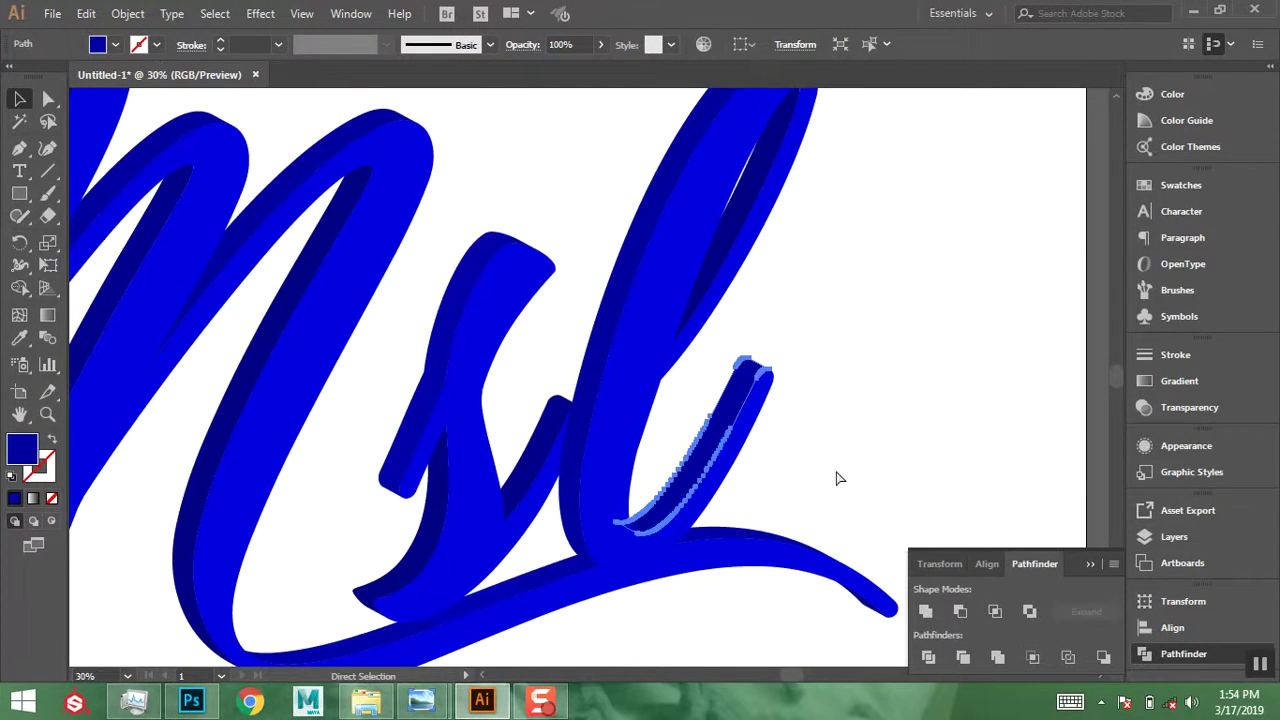
{"action": "left_click", "coordinate": [445, 422]}
- Draw a small blue square above the artboard and Alt-drag a copy to its right
{"action": "left_click_drag", "start_coordinate": [419, 565], "coordinate": [580, 537]}
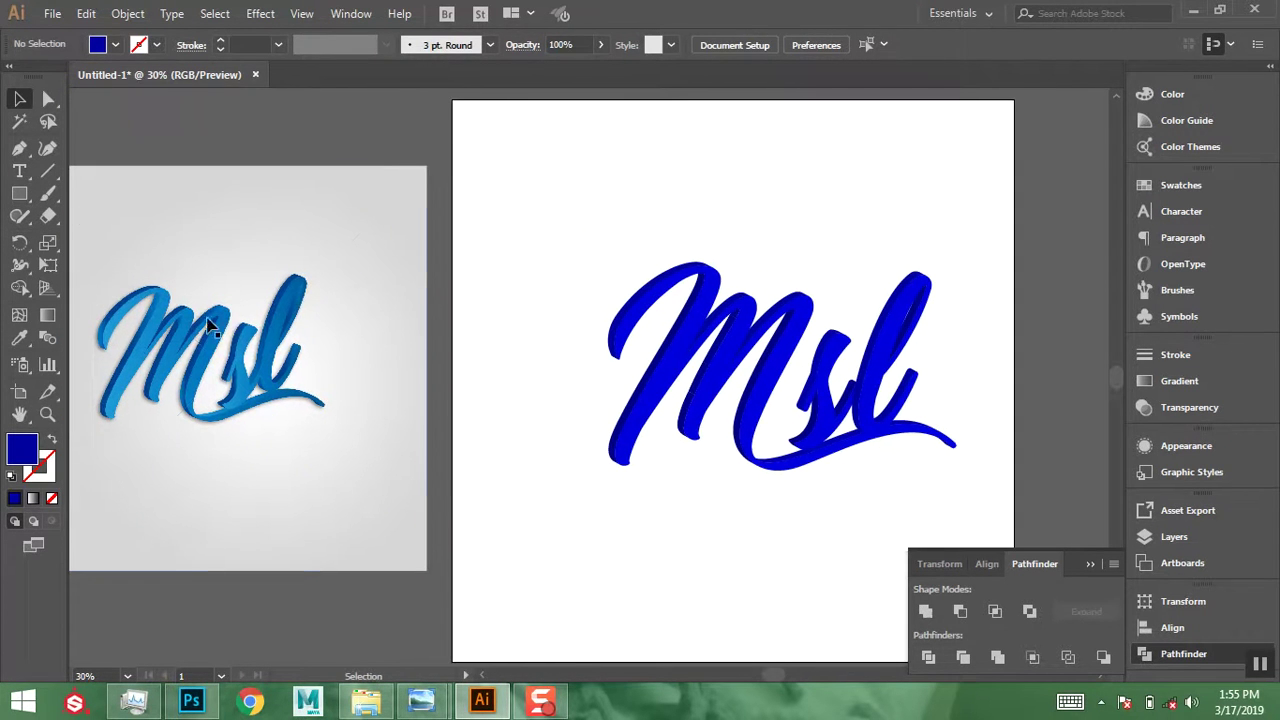
{"action": "key", "text": "space"}
{"action": "left_click_drag", "start_coordinate": [537, 463], "coordinate": [587, 469]}
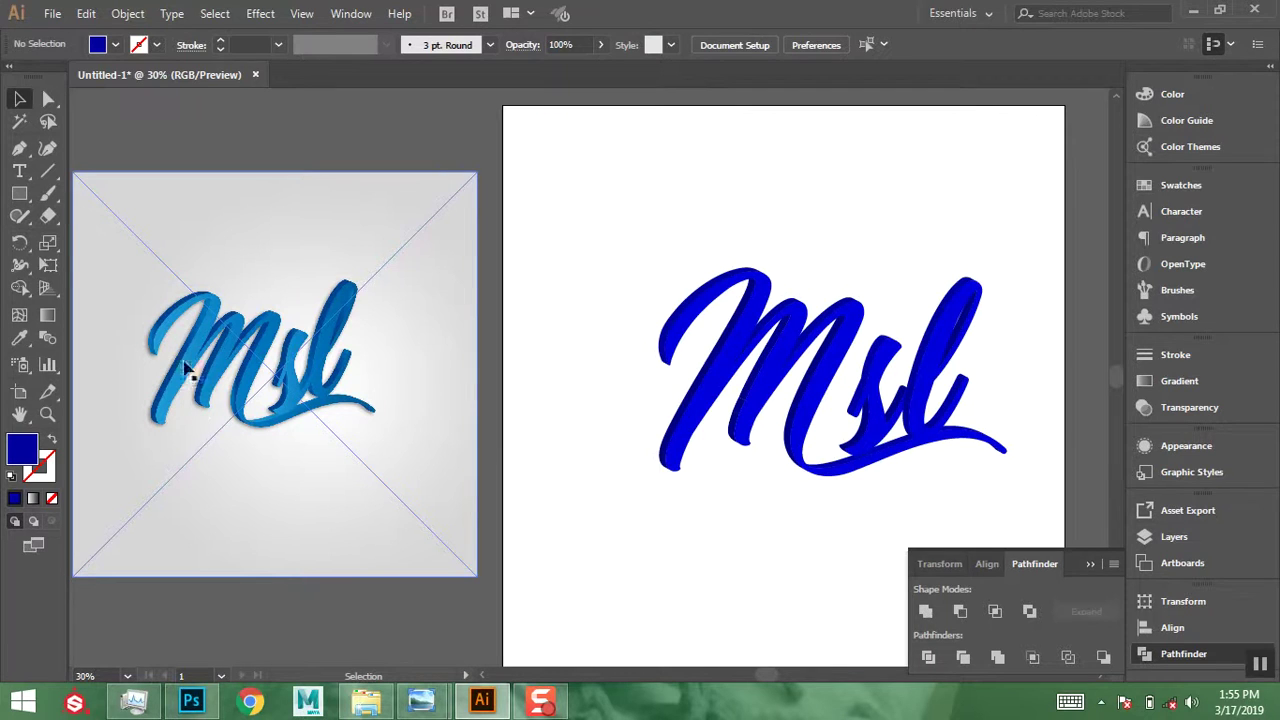
{"action": "left_click", "coordinate": [18, 196]}
{"action": "left_click_drag", "start_coordinate": [372, 117], "coordinate": [418, 150]}
{"action": "key", "text": "v"}
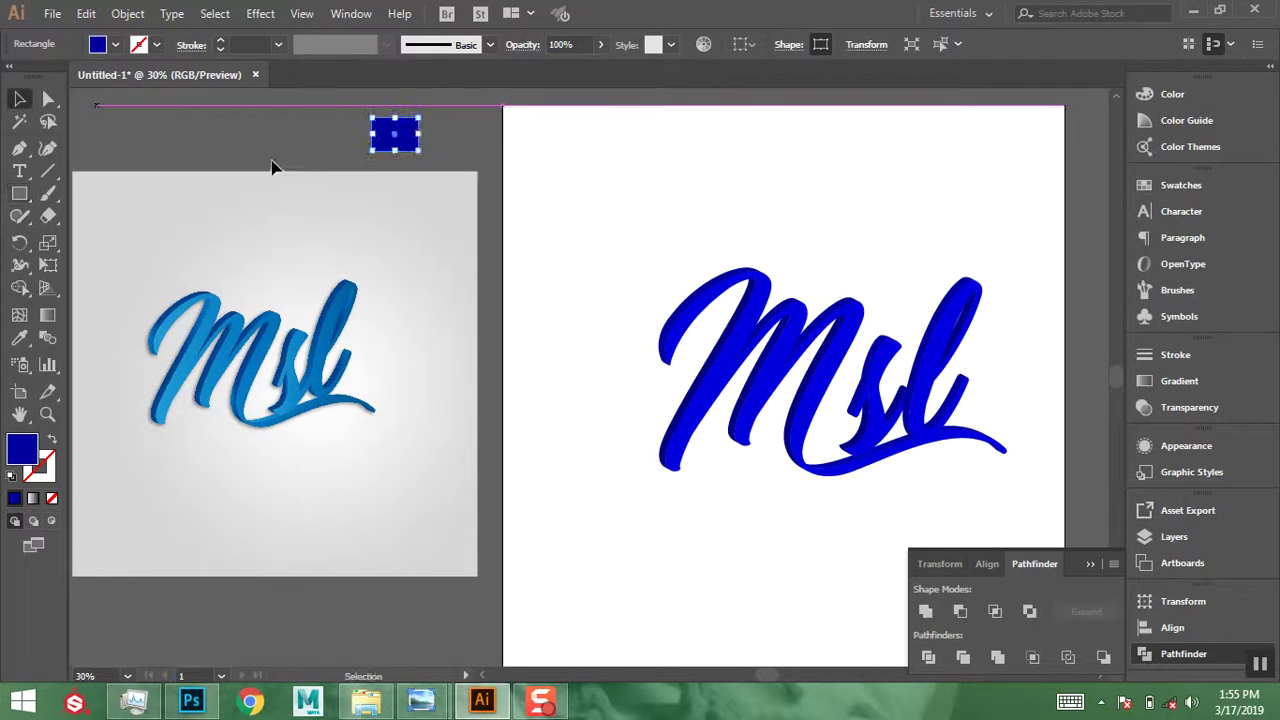
{"action": "left_click_drag", "start_coordinate": [405, 137], "coordinate": [462, 144]}
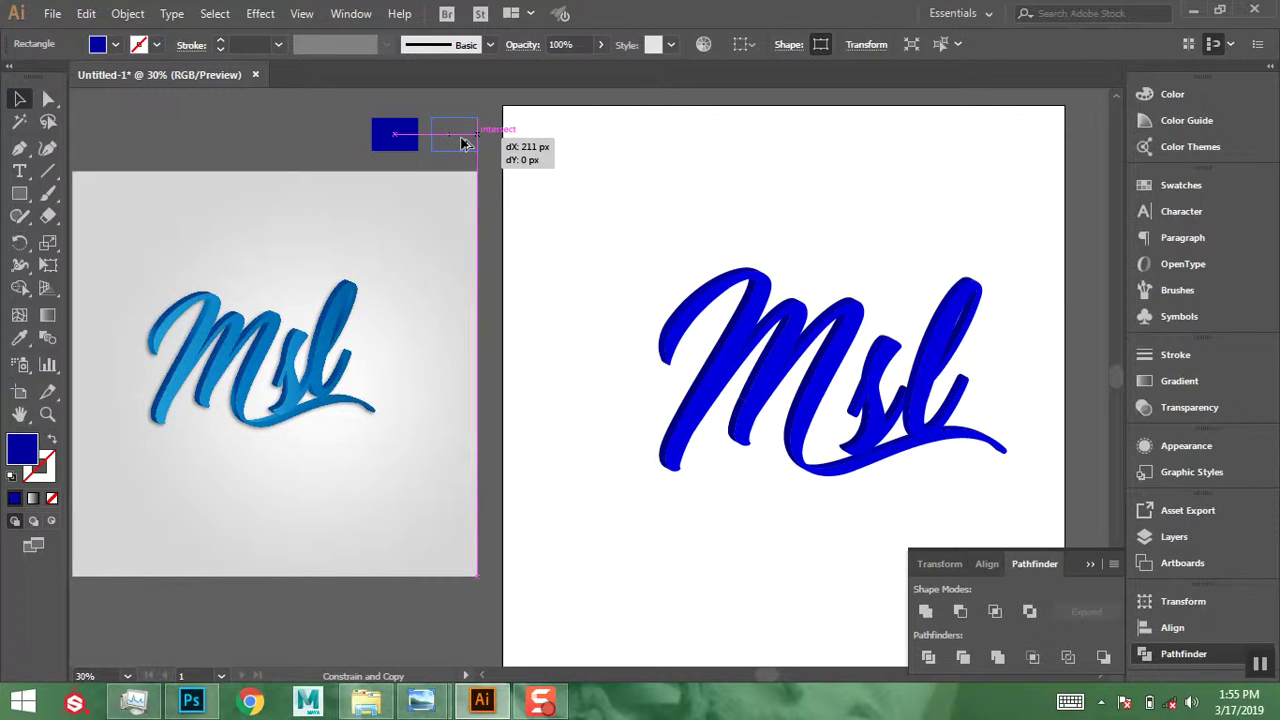
{"action": "mouse_move", "coordinate": [529, 147]}
{"action": "left_mouse_down"}
{"action": "mouse_move", "coordinate": [478, 147]}
{"action": "mouse_move", "coordinate": [530, 146]}
{"action": "left_mouse_up"}
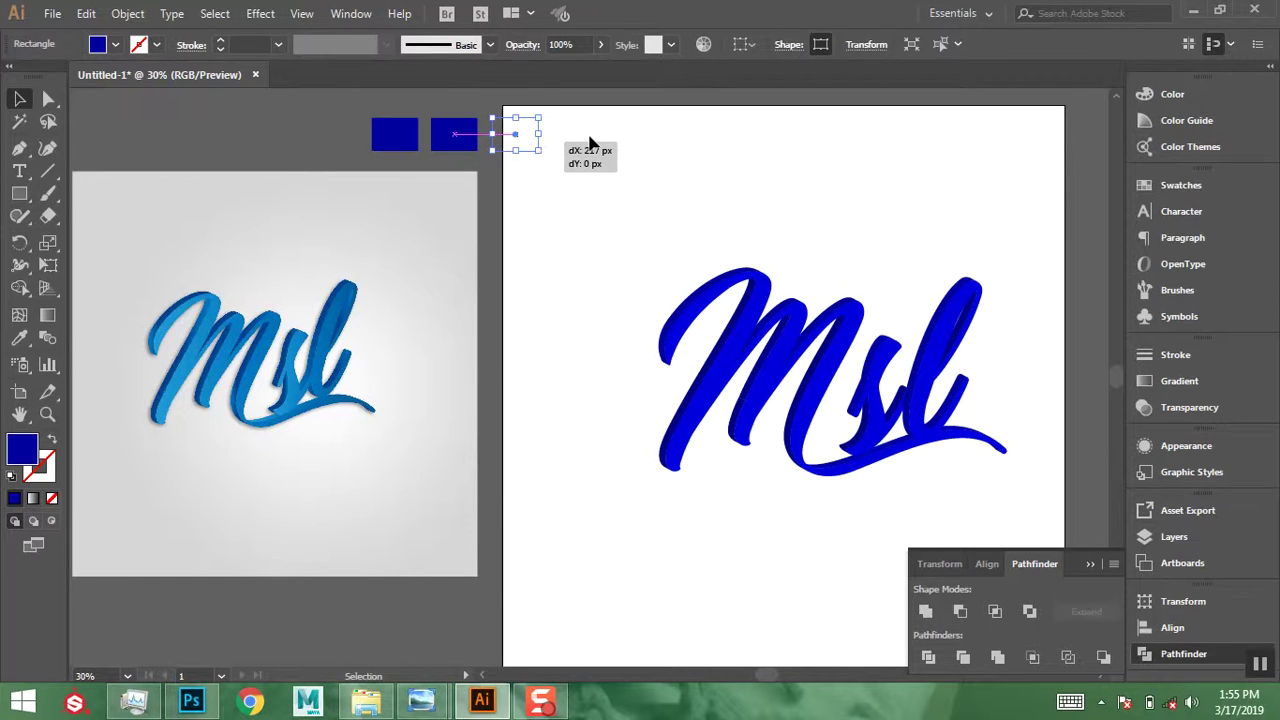
- Fill the left square with the light blue sampled from the reference logo
{"action": "left_click", "coordinate": [396, 136]}
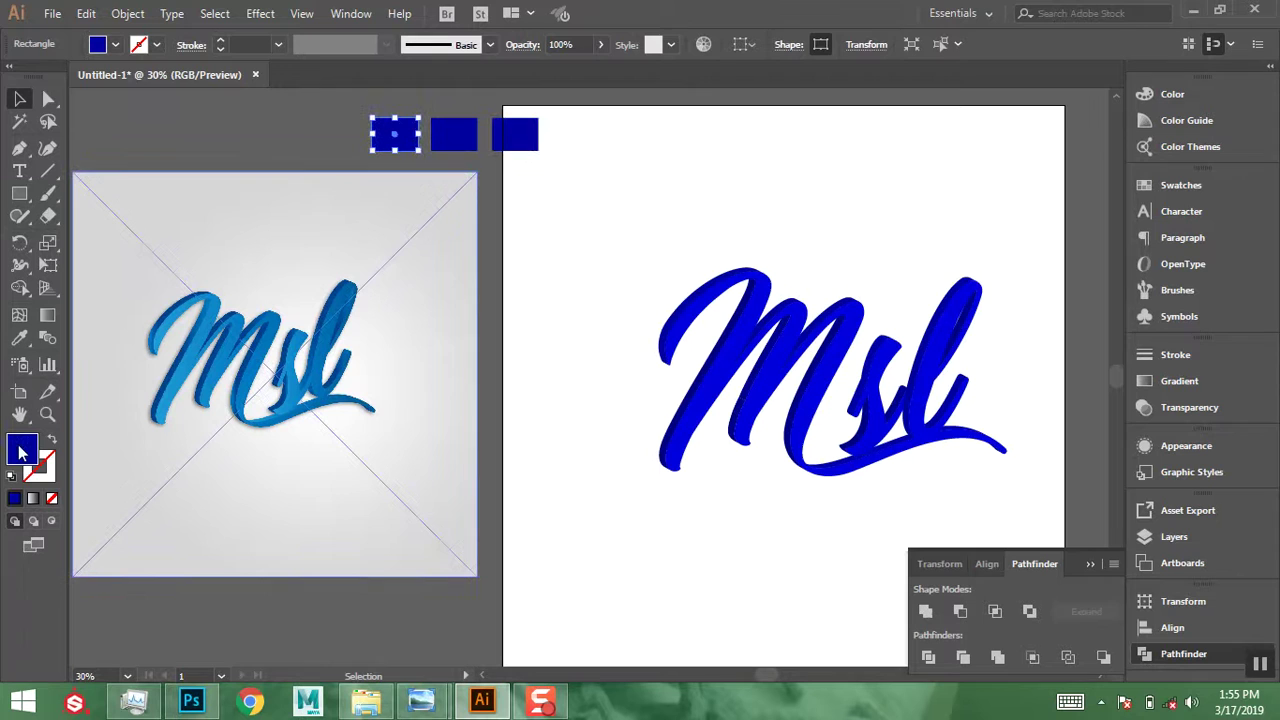
{"action": "double_click", "coordinate": [22, 452]}
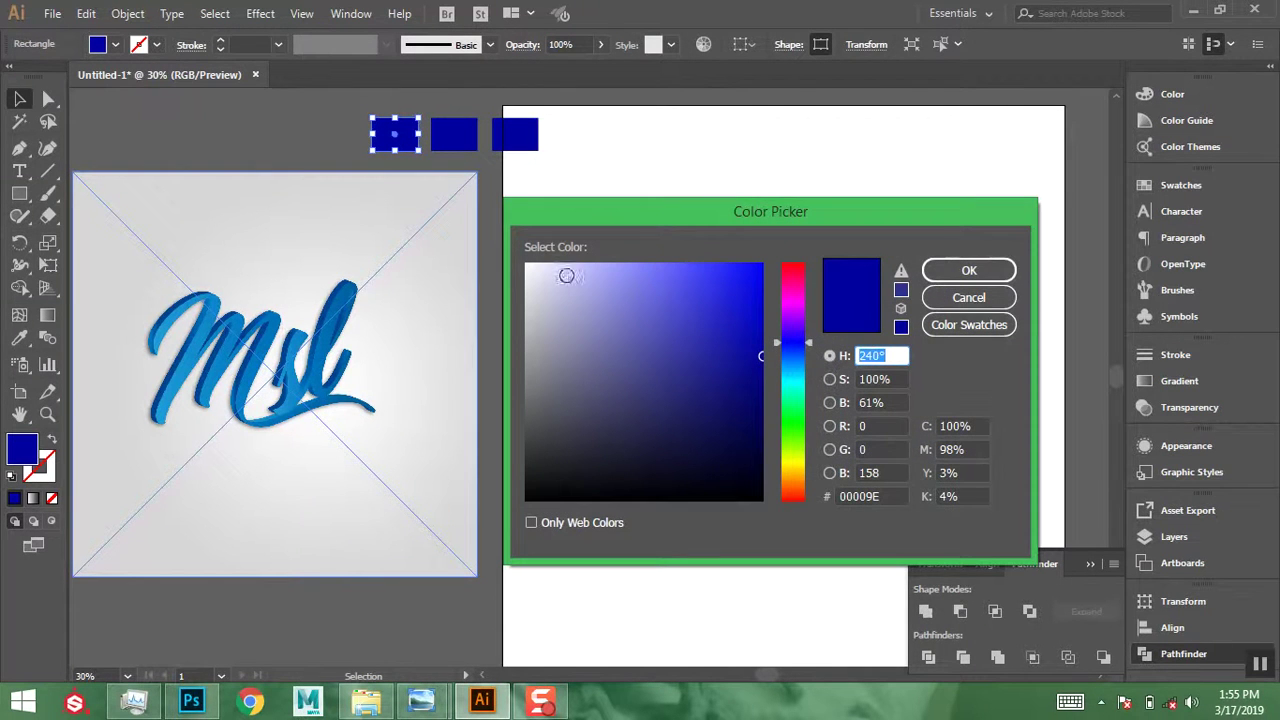
{"action": "left_click", "coordinate": [926, 271]}
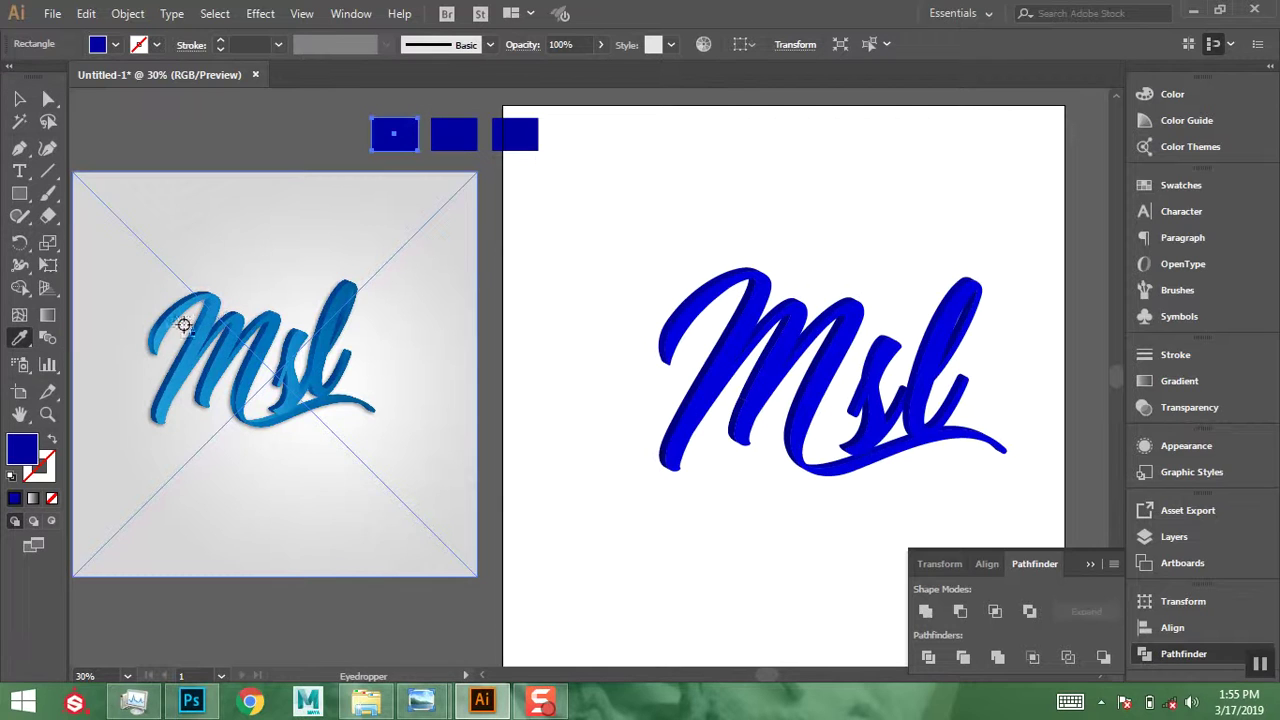
{"action": "left_click", "coordinate": [163, 335]}
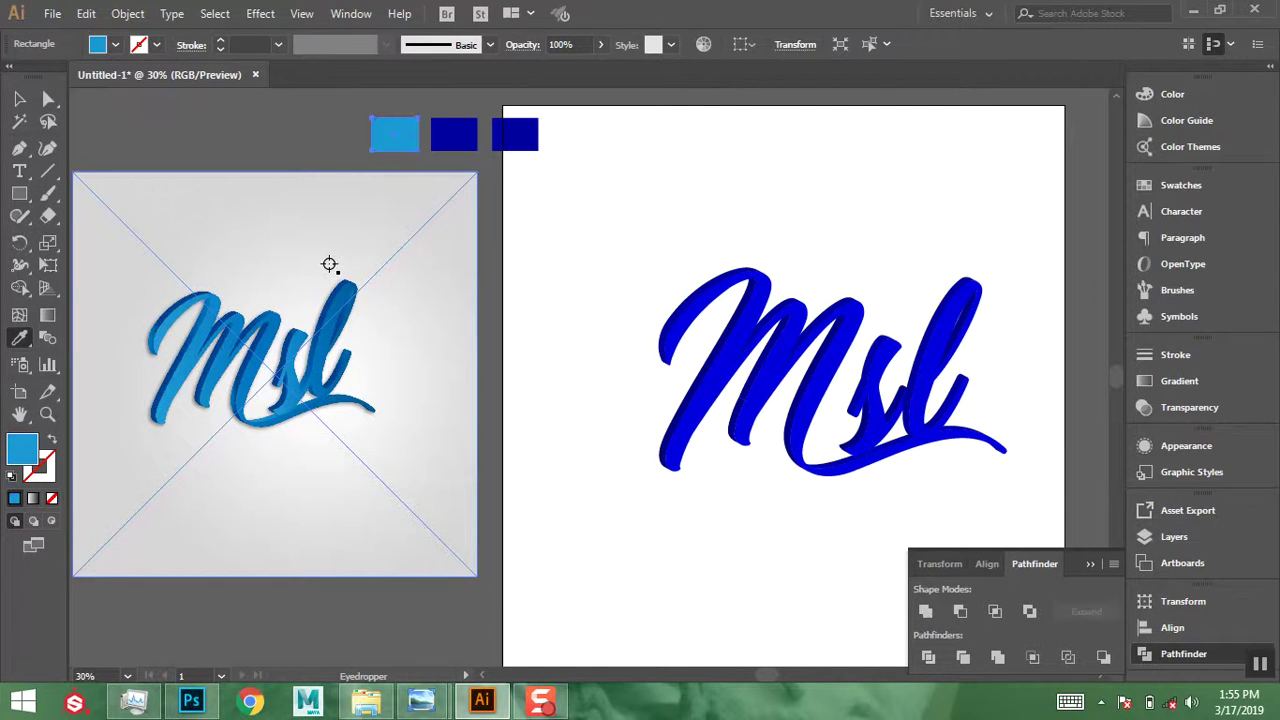
{"action": "left_click", "coordinate": [20, 100]}
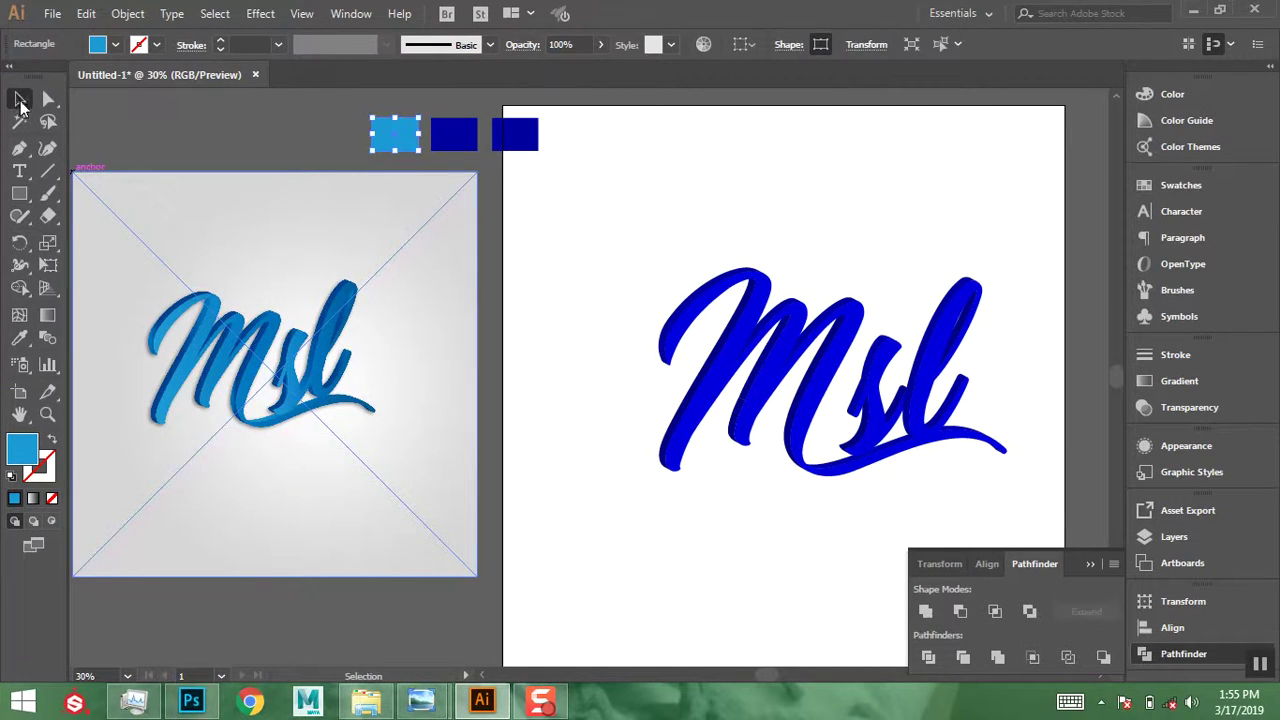
- Eyedrop the logo's medium blue into the middle square and give the third square a gradient fill
{"action": "left_click", "coordinate": [455, 135]}
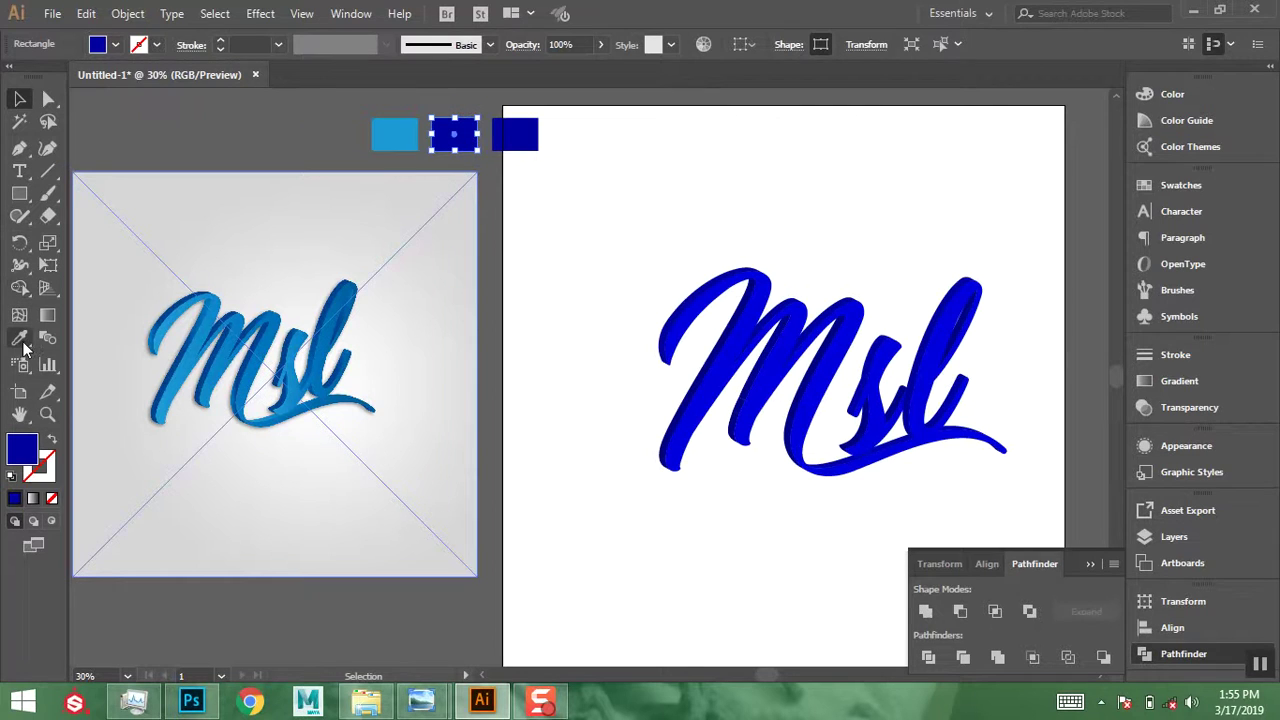
{"action": "left_click", "coordinate": [19, 338]}
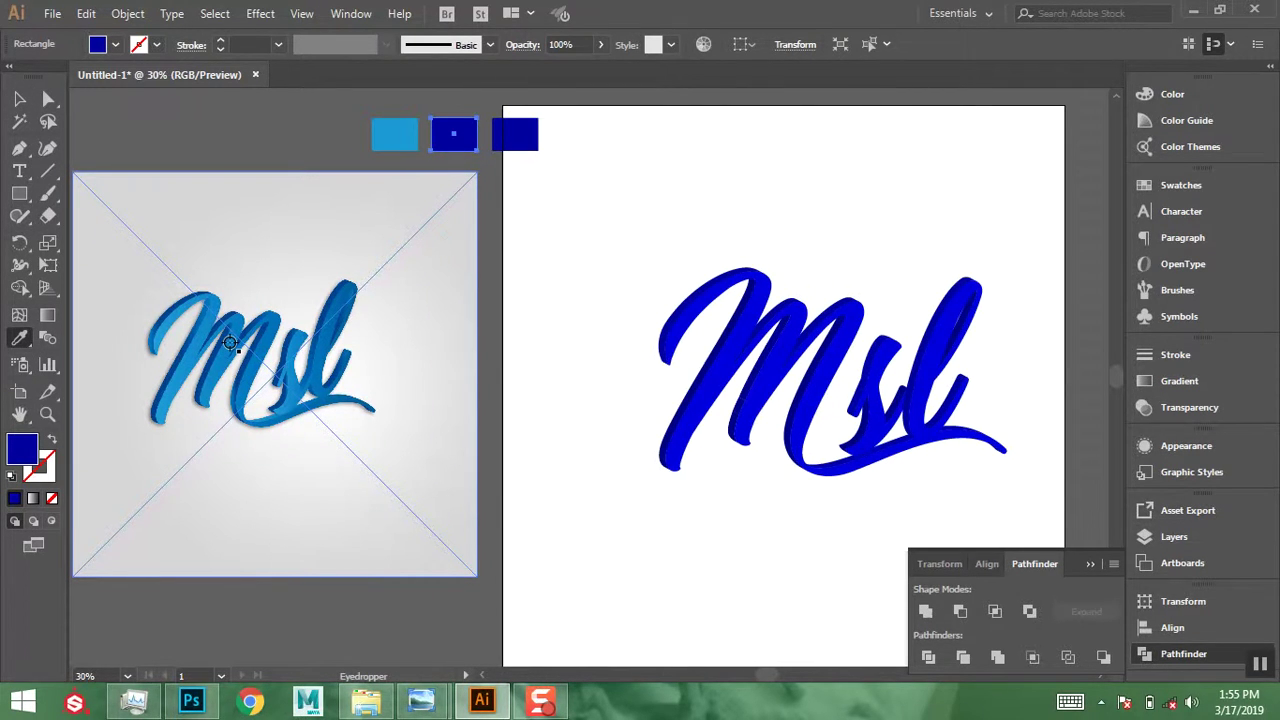
{"action": "left_click", "coordinate": [230, 343]}
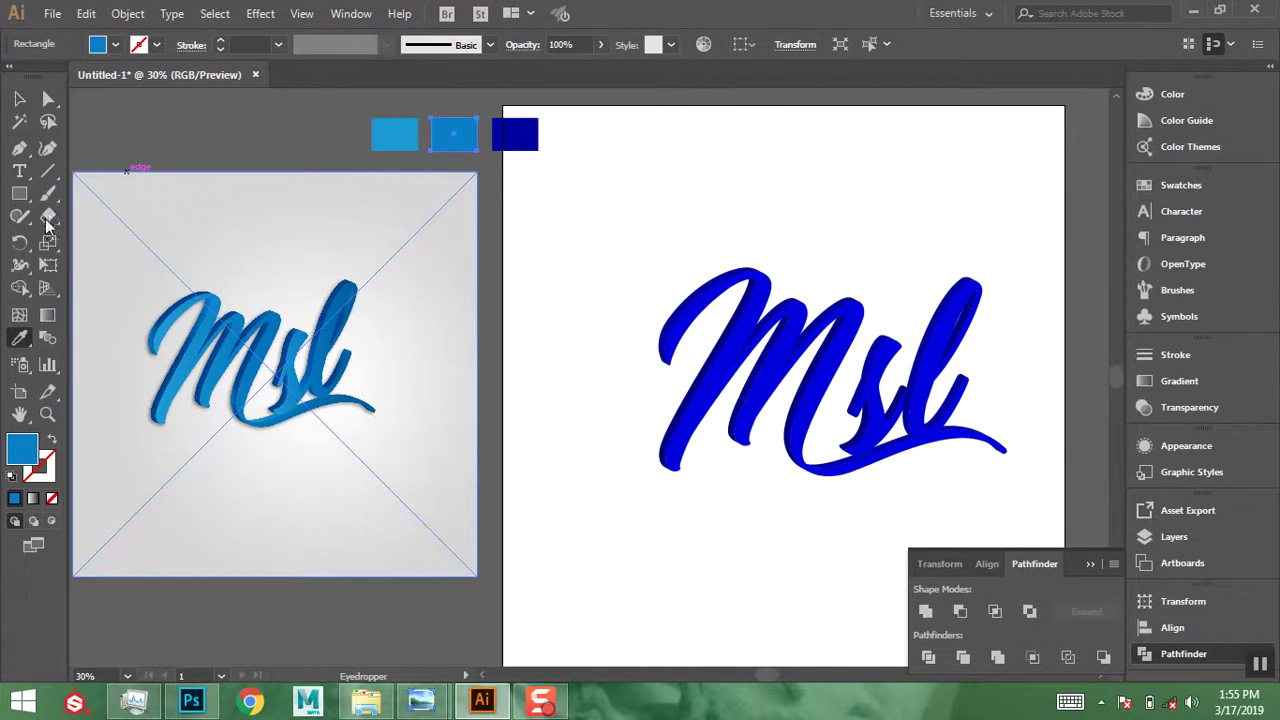
{"action": "key", "text": "v"}
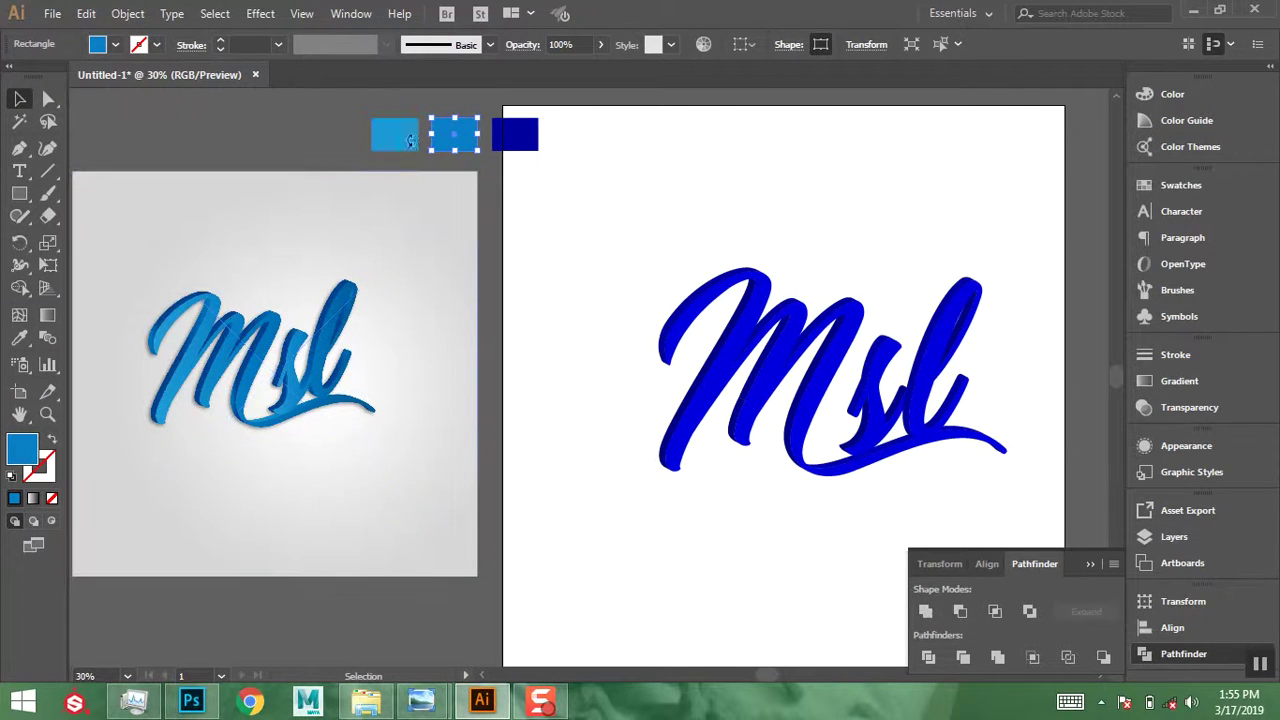
{"action": "left_click", "coordinate": [515, 136]}
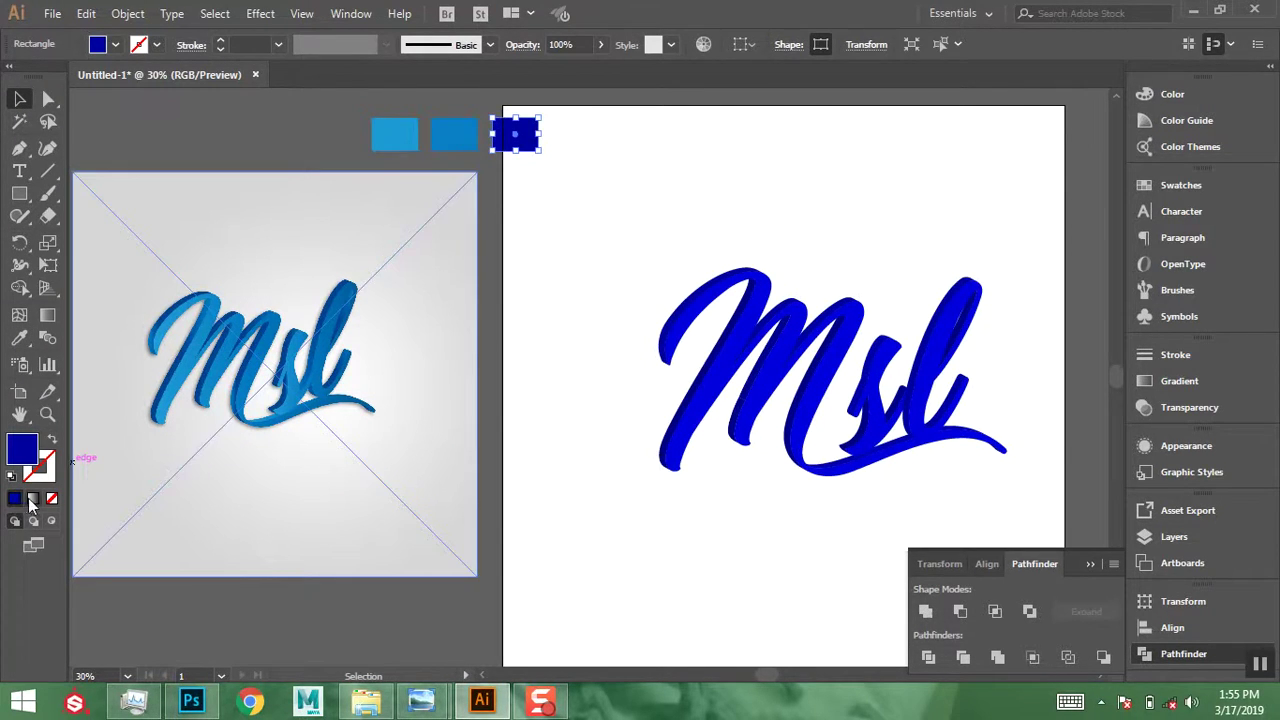
{"action": "key", "text": "ctrl+F9"}
- Give the third square a gradient fill and set its left stop to light blue 1B99D5
{"action": "key", "text": "period"}
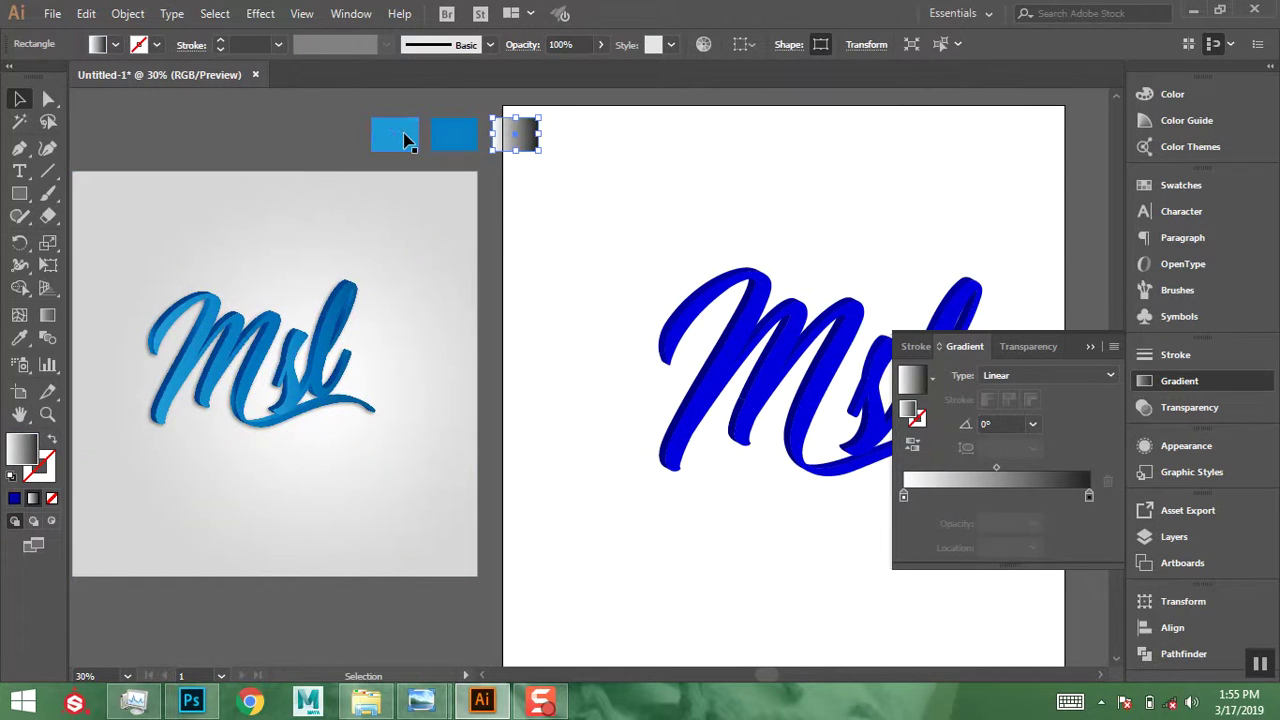
{"action": "left_click", "coordinate": [404, 140]}
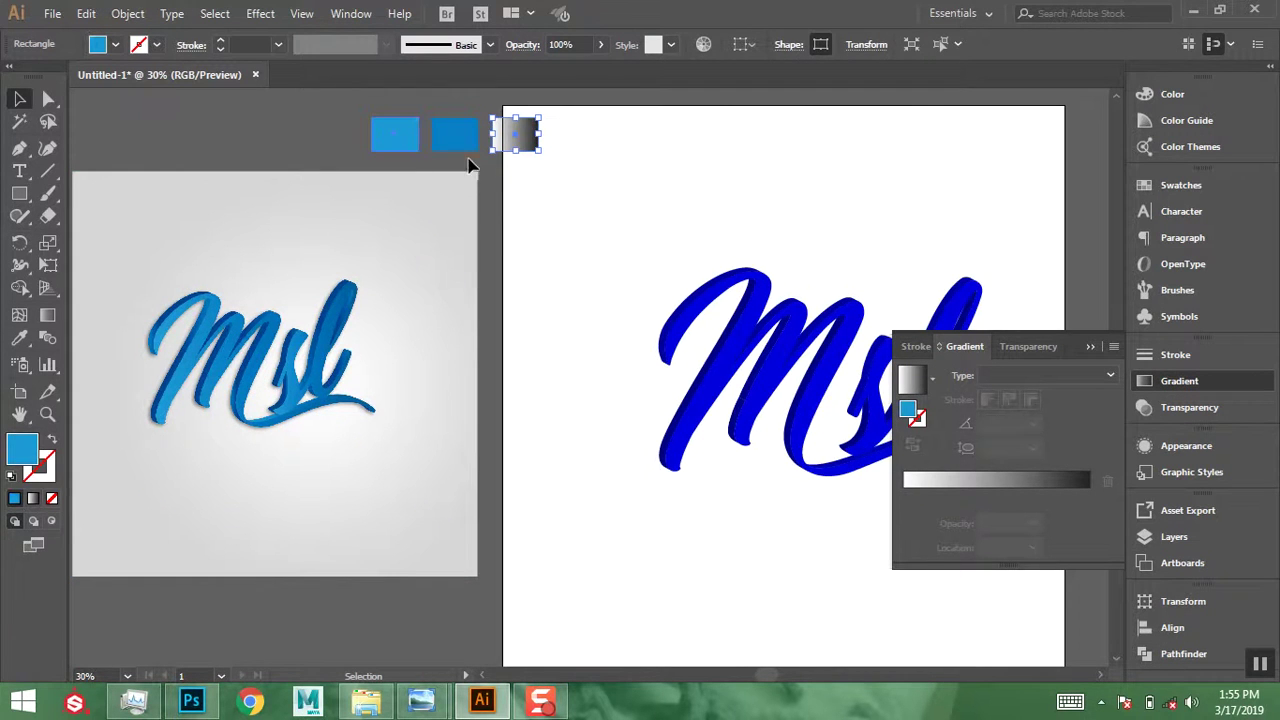
{"action": "left_click", "coordinate": [1168, 94]}
{"action": "left_click", "coordinate": [1058, 113]}
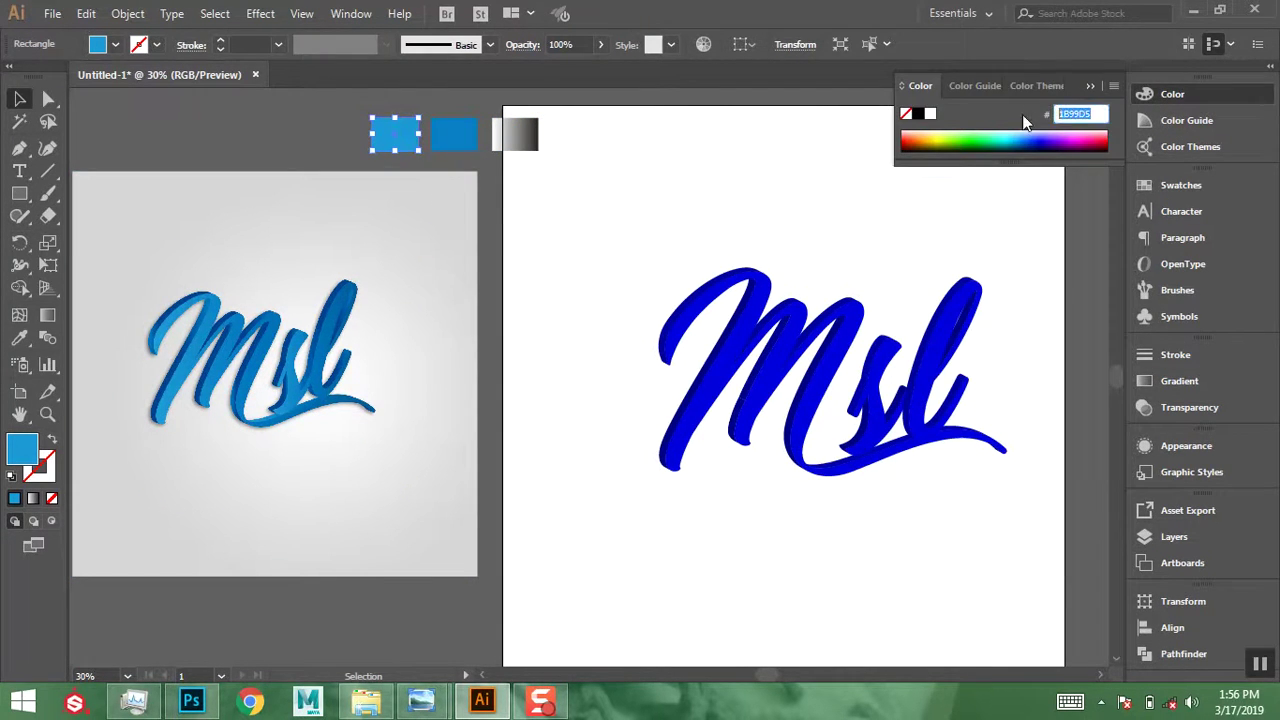
{"action": "left_click", "coordinate": [1087, 87]}
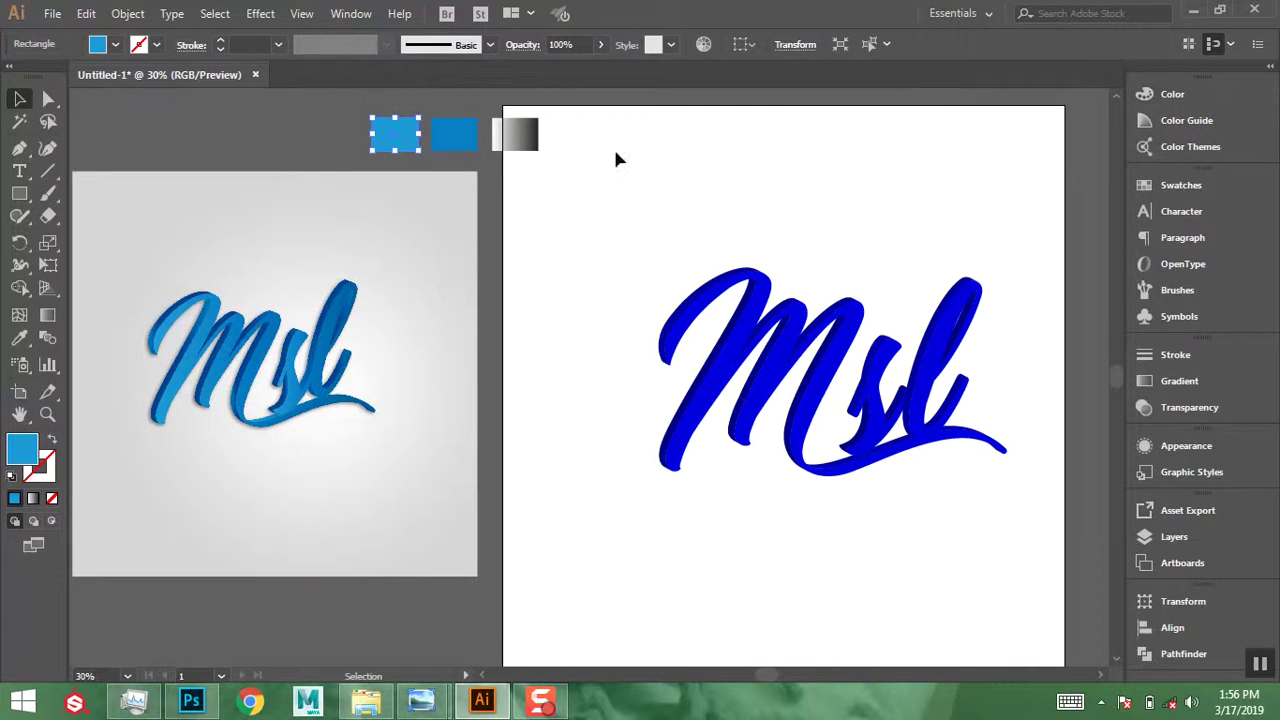
{"action": "left_click", "coordinate": [516, 140]}
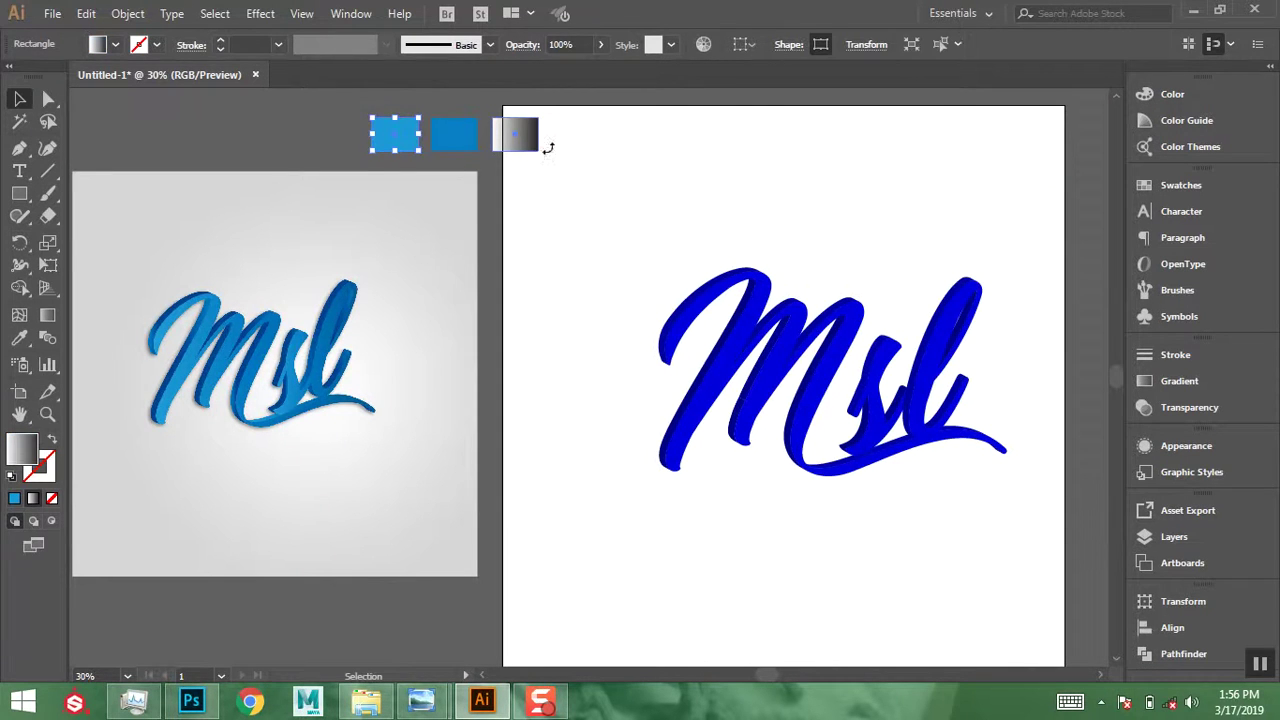
{"action": "left_click", "coordinate": [1176, 379]}
{"action": "double_click", "coordinate": [903, 496]}
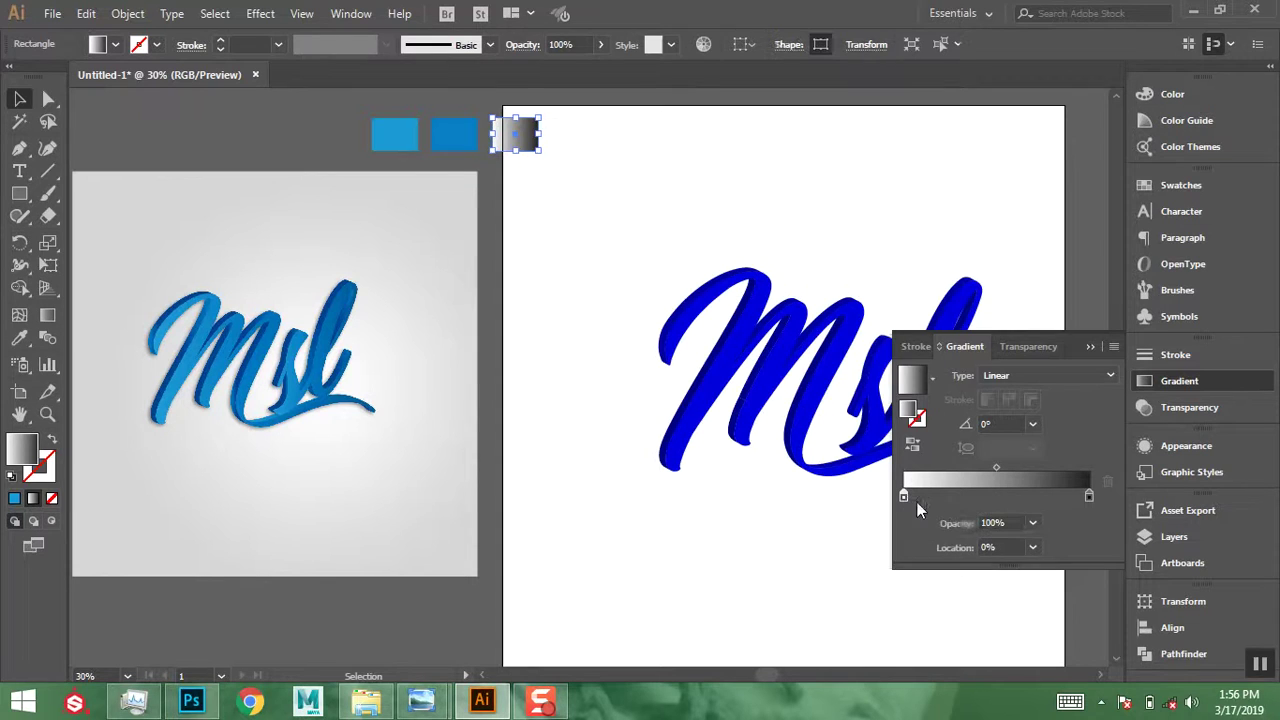
{"action": "left_click", "coordinate": [1085, 268]}
{"action": "left_click", "coordinate": [1140, 292]}
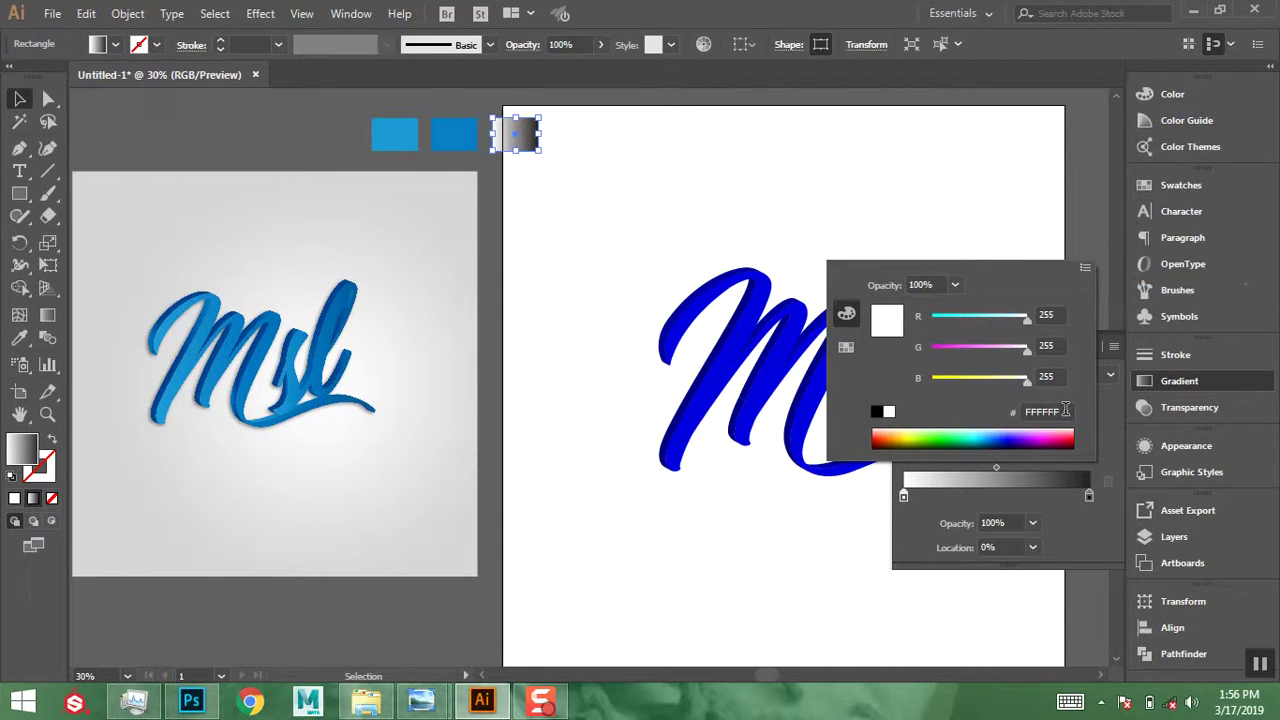
{"action": "left_click", "coordinate": [1065, 410]}
{"action": "type", "text": "1B99D5"}
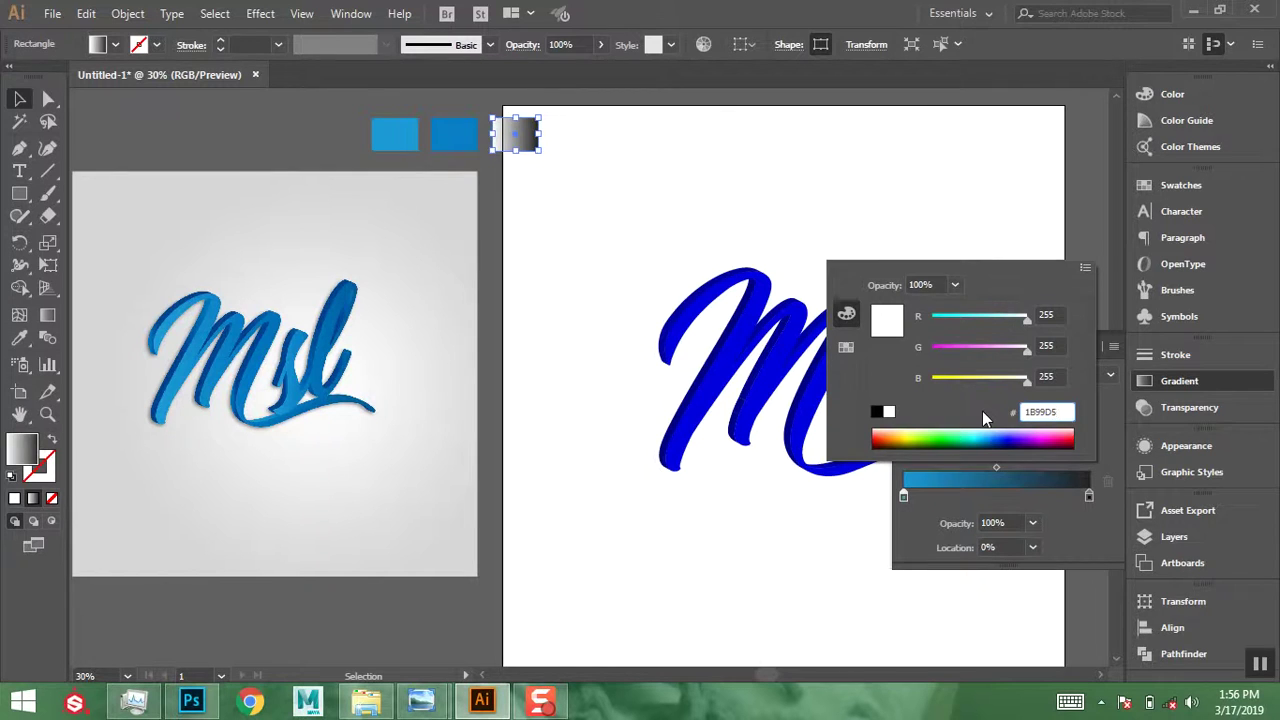
{"action": "key", "text": "Return"}
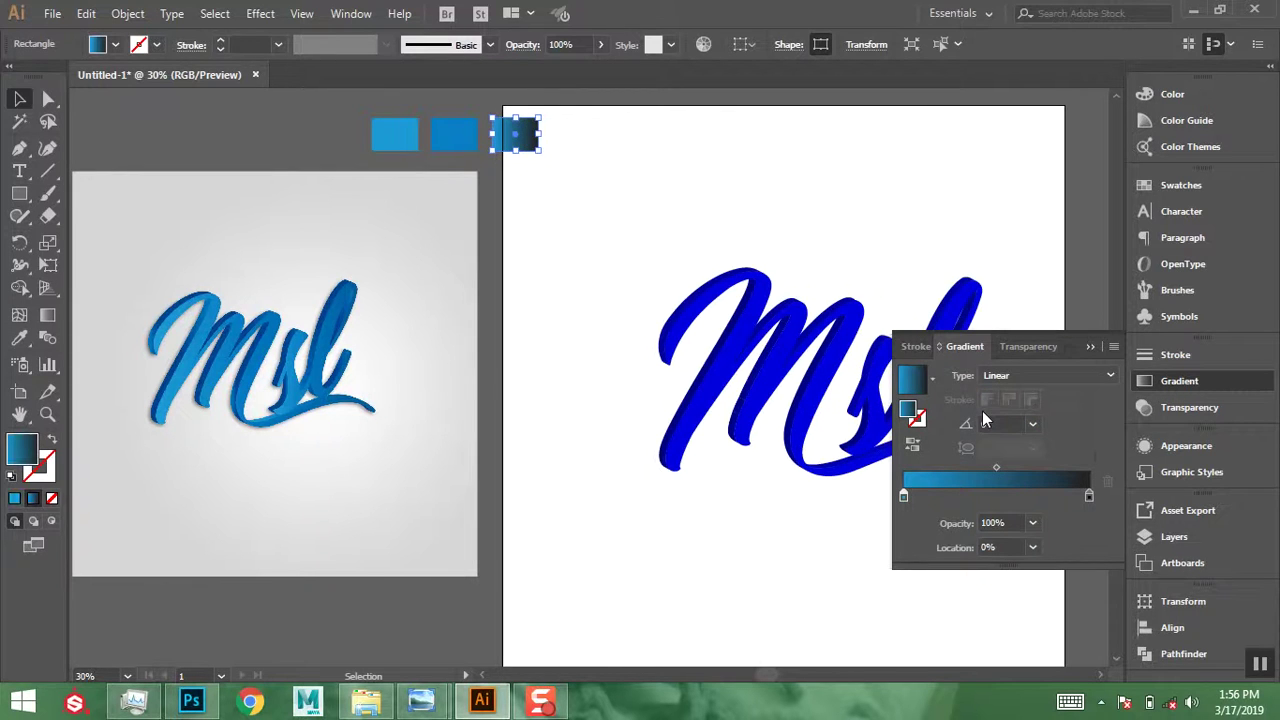
- Copy the middle square's hex 087FC5 and make it the gradient's right stop colour
{"action": "left_click", "coordinate": [455, 133]}
{"action": "left_click", "coordinate": [214, 400], "text": "shift"}
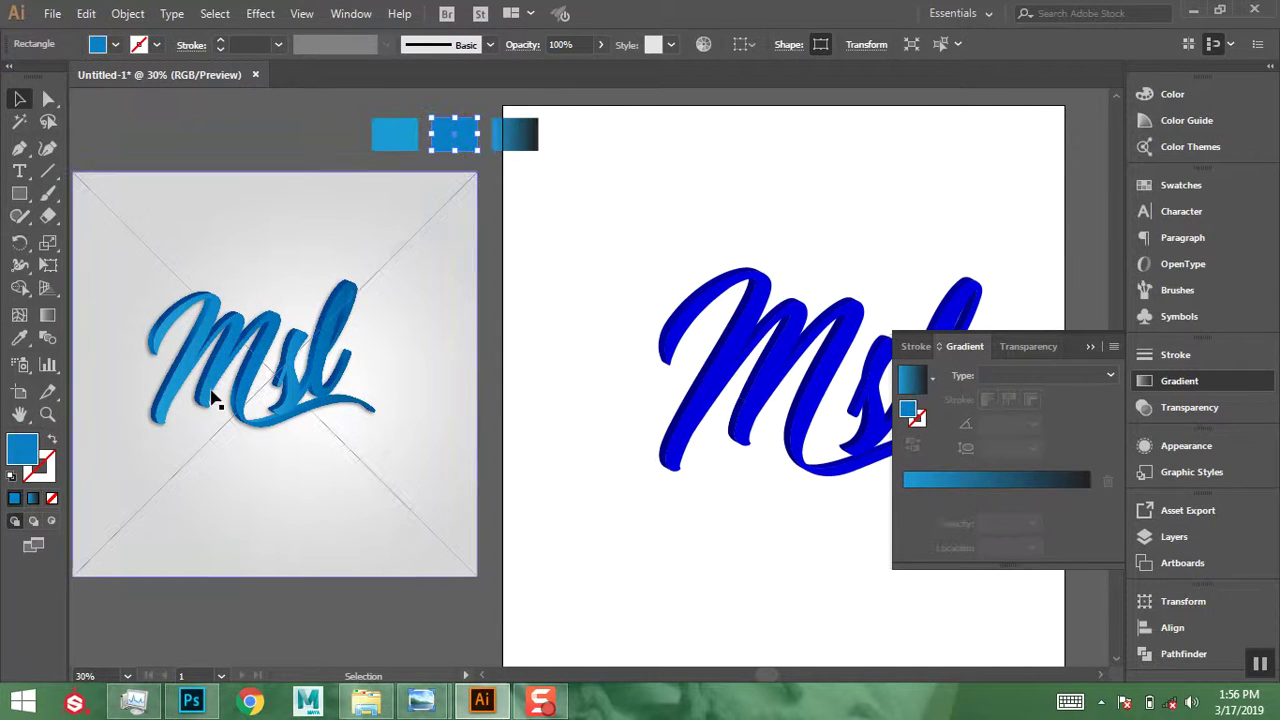
{"action": "left_click", "coordinate": [1188, 99]}
{"action": "left_click_drag", "start_coordinate": [1097, 118], "coordinate": [1026, 120]}
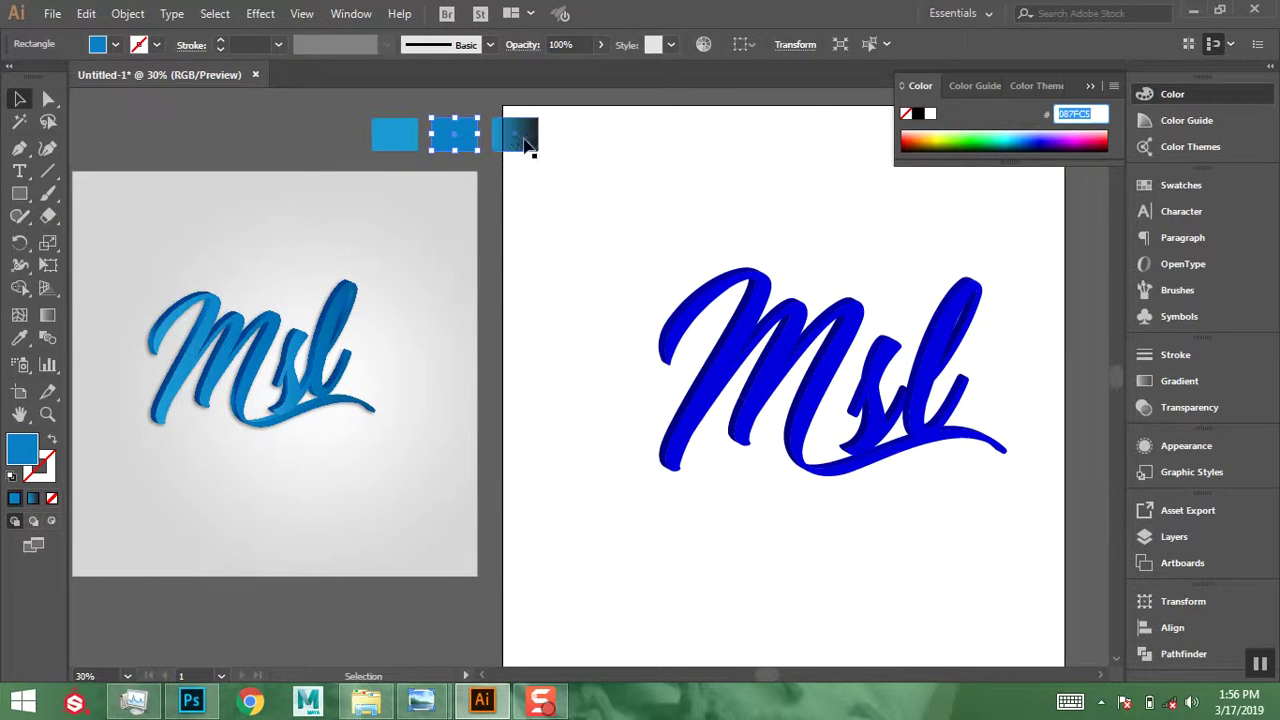
{"action": "key", "text": "ctrl+c"}
{"action": "left_click", "coordinate": [1165, 384]}
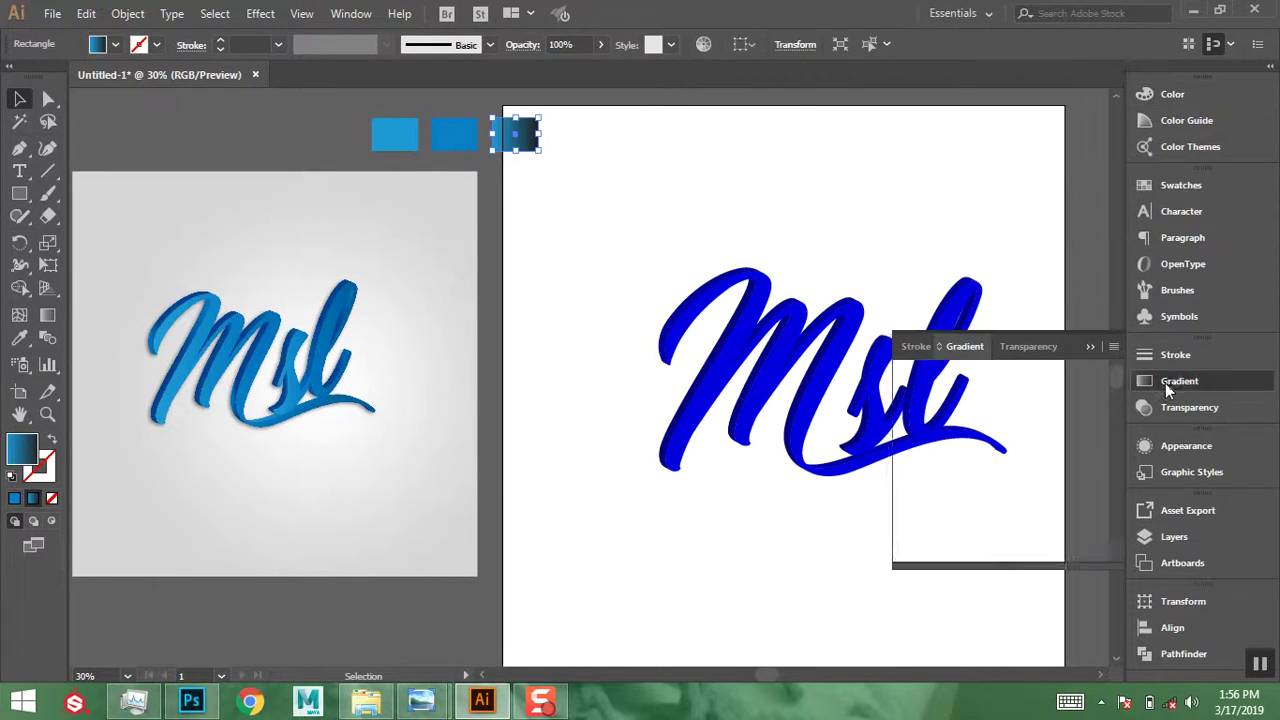
{"action": "double_click", "coordinate": [1089, 495]}
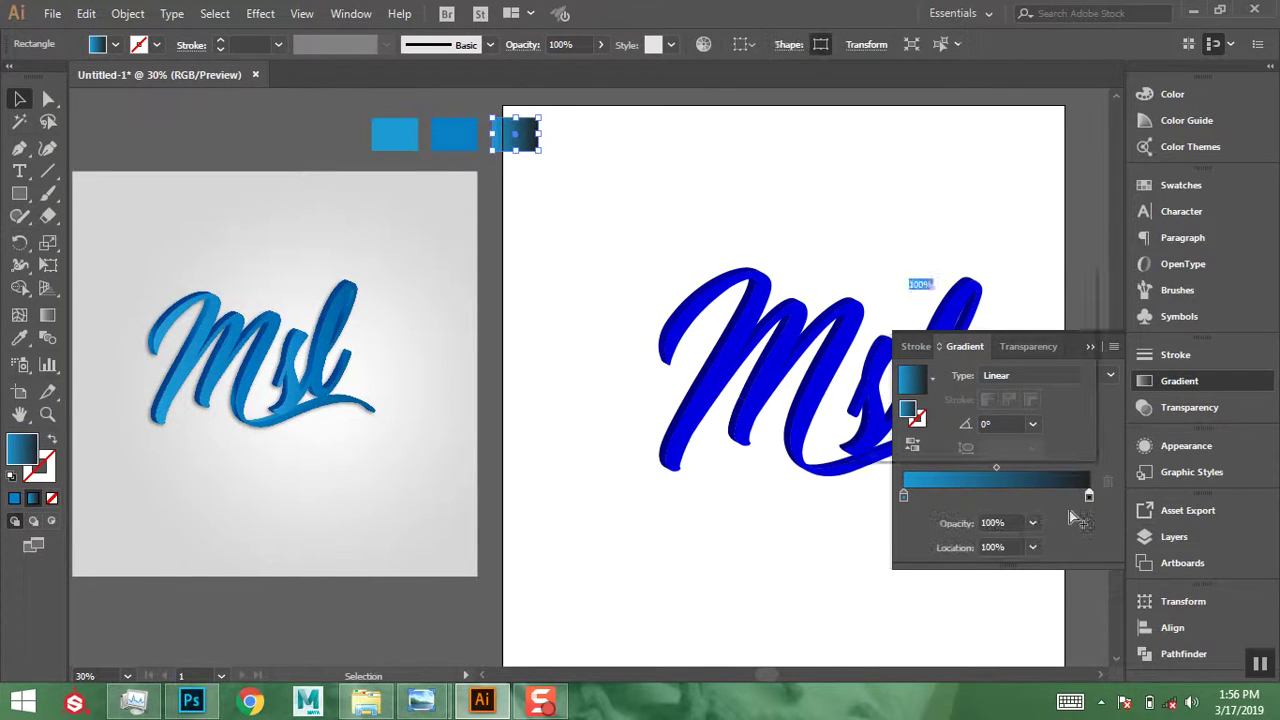
{"action": "left_click", "coordinate": [1083, 268]}
{"action": "left_click", "coordinate": [1112, 282]}
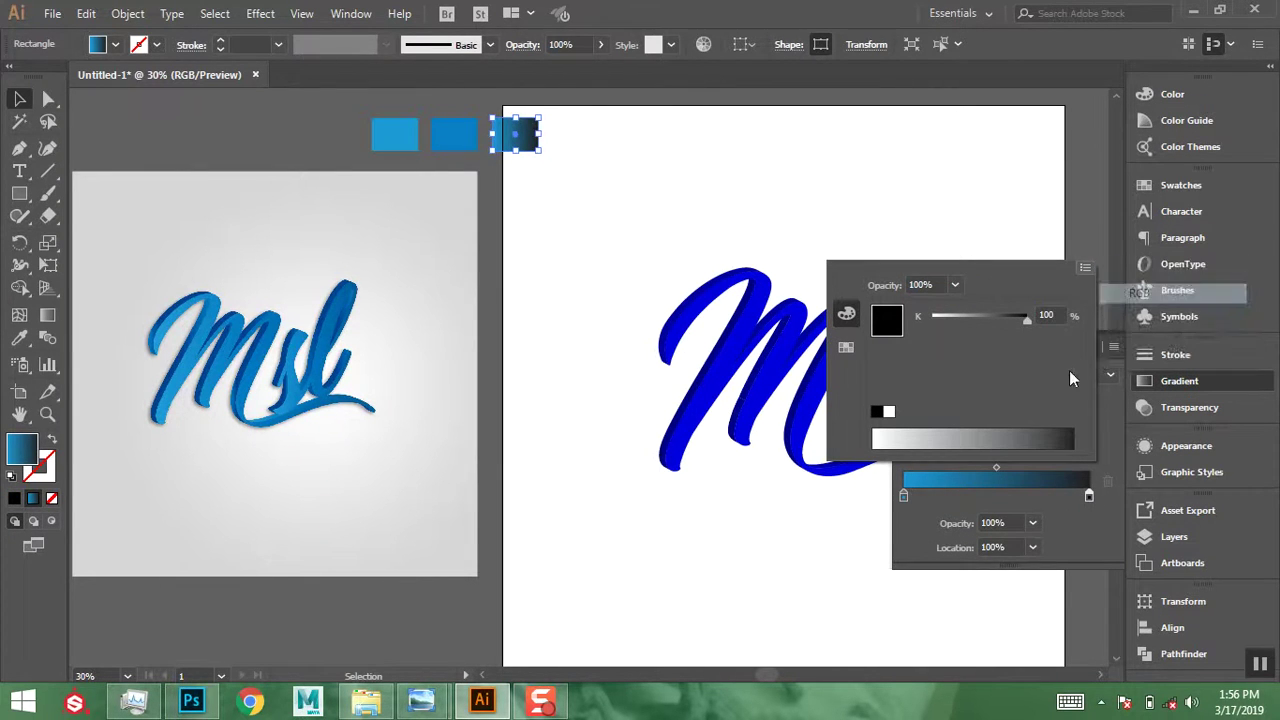
{"action": "left_click", "coordinate": [1066, 412]}
{"action": "key", "text": "ctrl+v"}
{"action": "key", "text": "Return"}
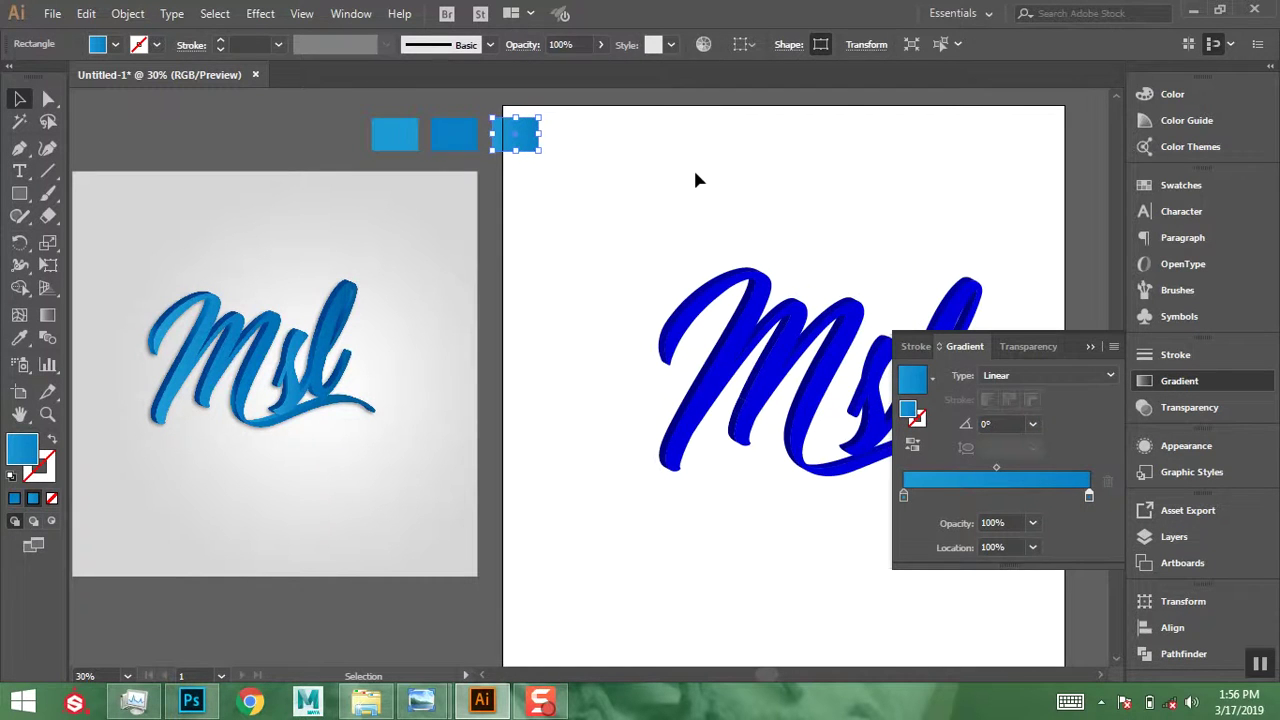
- Drag the three swatch squares from above the artboard onto its top-left, above the Msl logo
{"action": "left_click", "coordinate": [672, 196]}
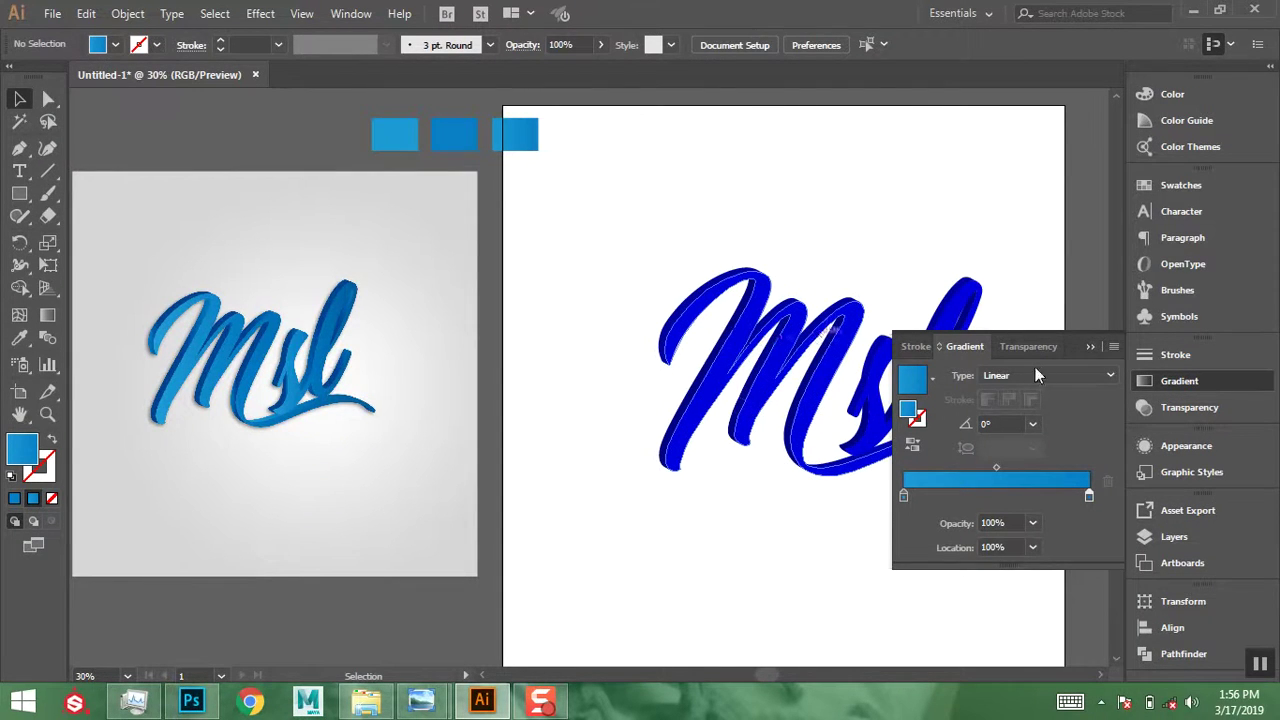
{"action": "left_click_drag", "start_coordinate": [611, 475], "coordinate": [491, 489]}
{"action": "left_click_drag", "start_coordinate": [413, 169], "coordinate": [553, 234]}
{"action": "left_click", "coordinate": [1090, 350]}
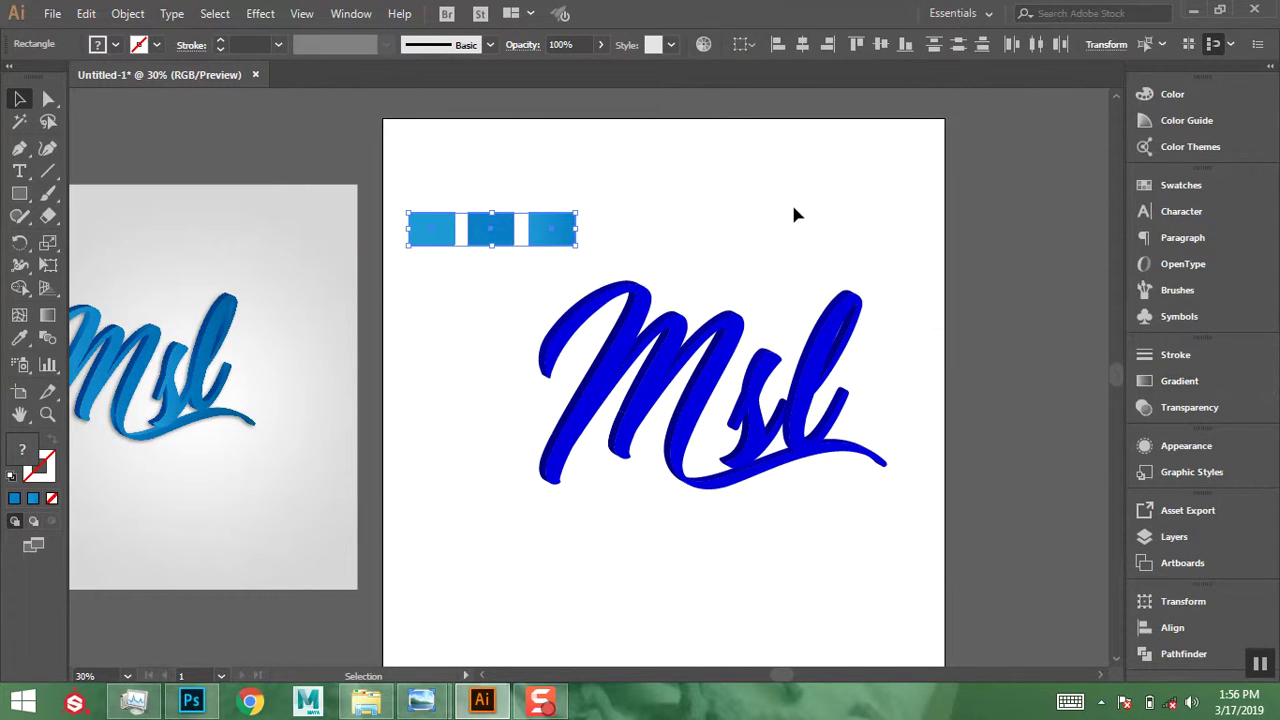
{"action": "left_click", "coordinate": [791, 201]}
{"action": "left_click", "coordinate": [557, 240]}
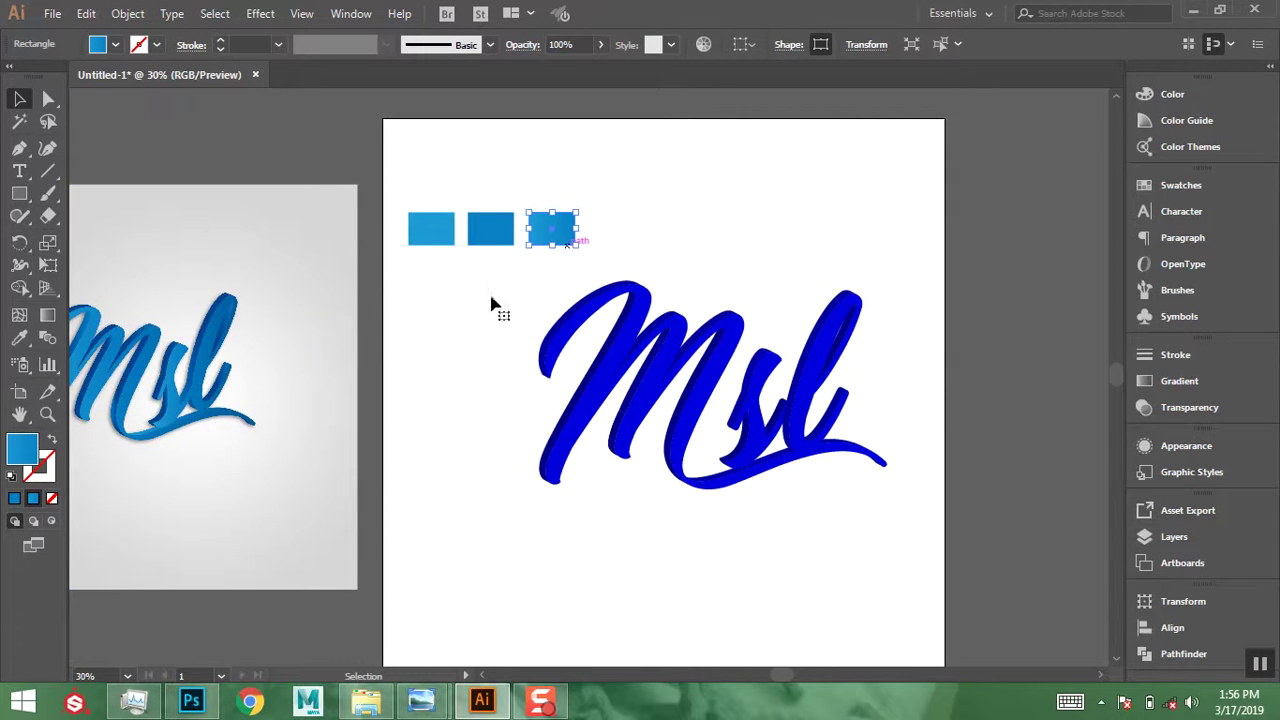
{"action": "left_click_drag", "start_coordinate": [486, 329], "coordinate": [539, 329]}
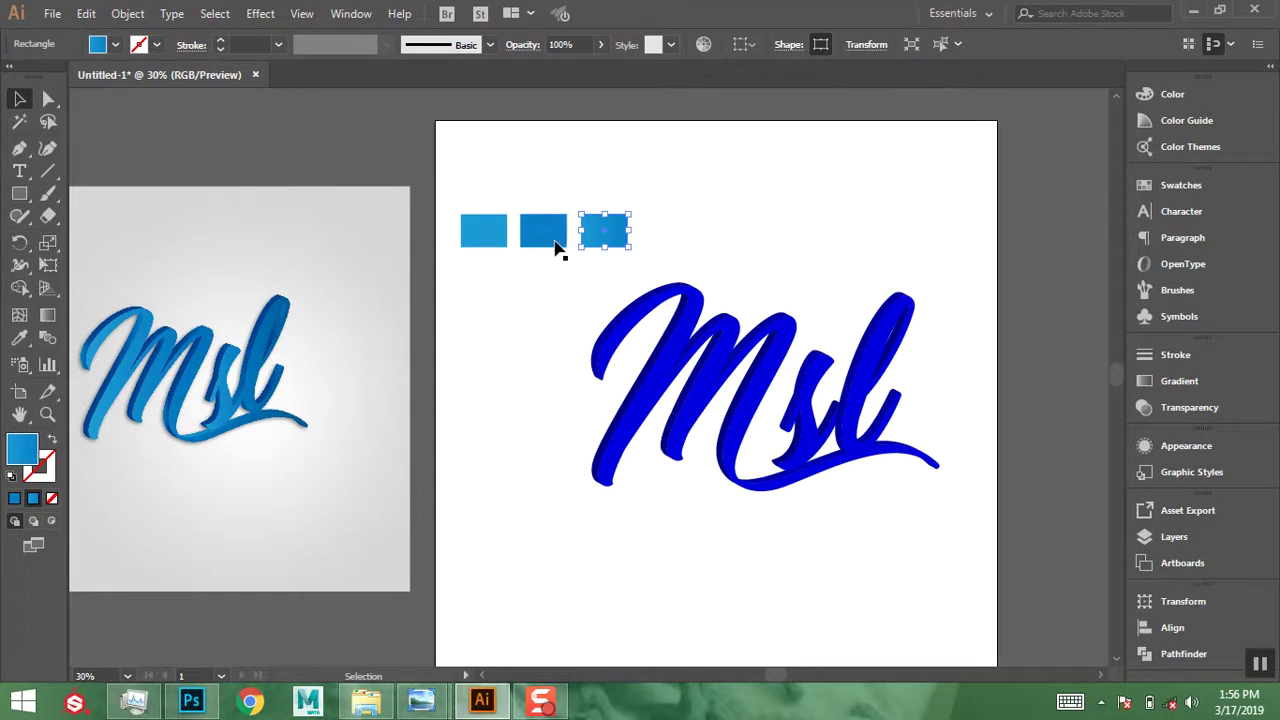
- Fill the middle sample rectangle with the reference image's darker blue
{"action": "left_click", "coordinate": [540, 240]}
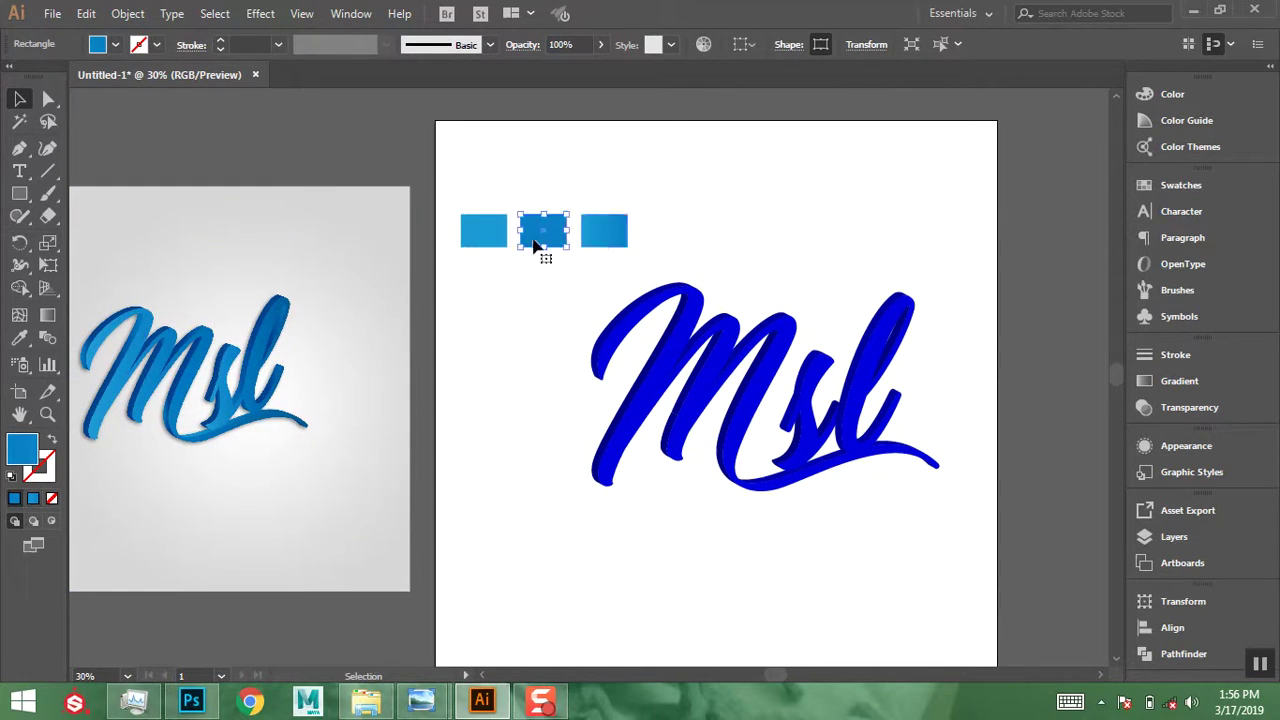
{"action": "left_click", "coordinate": [19, 337]}
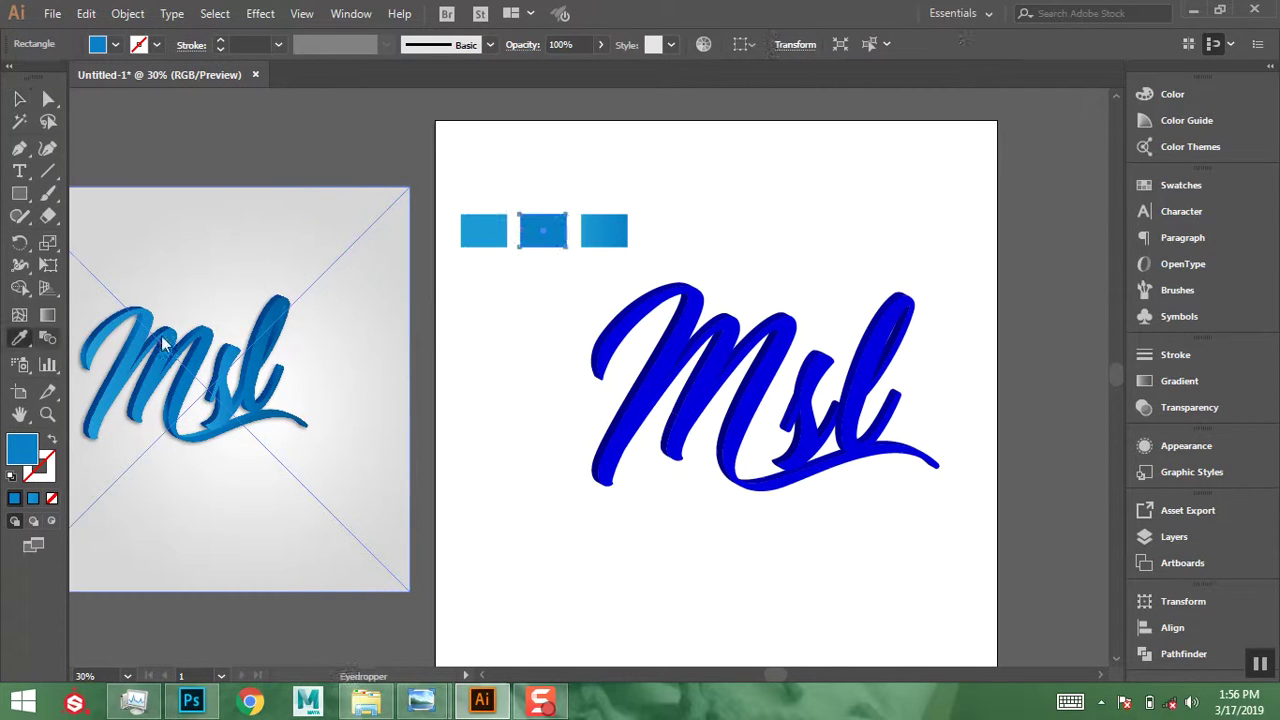
{"action": "left_click", "coordinate": [272, 322]}
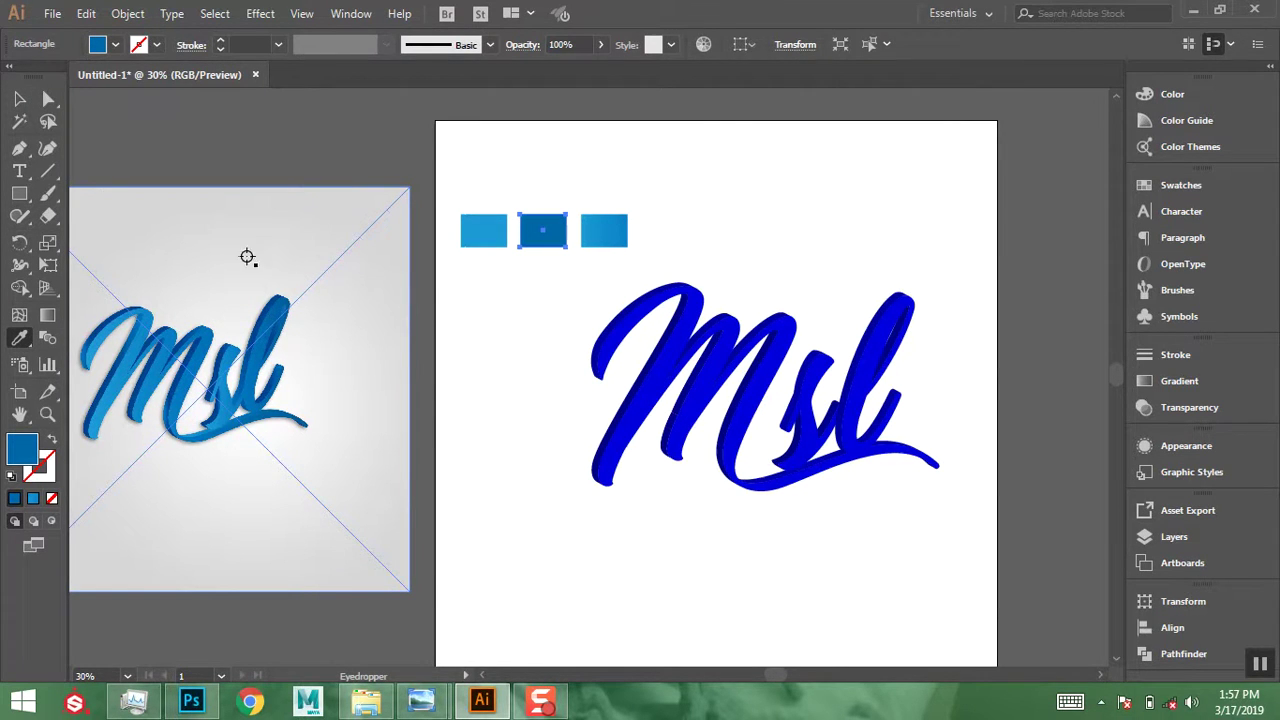
{"action": "left_click", "coordinate": [19, 98]}
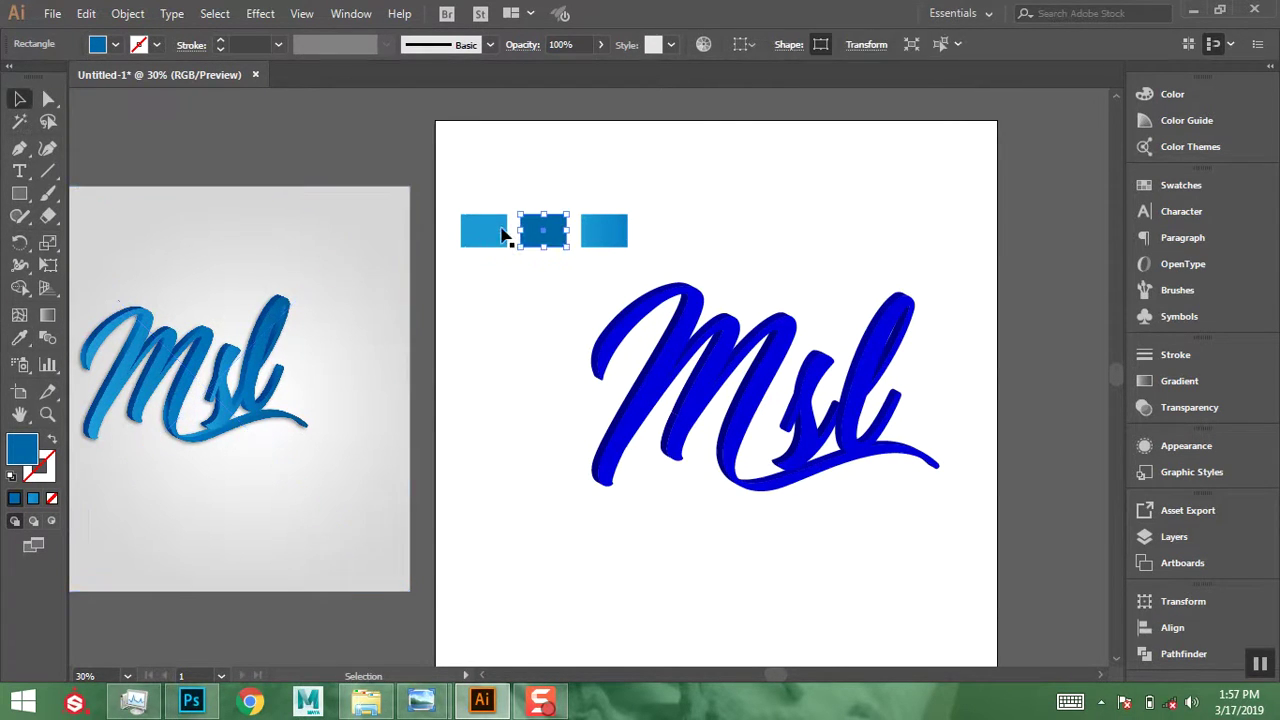
{"action": "left_click", "coordinate": [595, 240]}
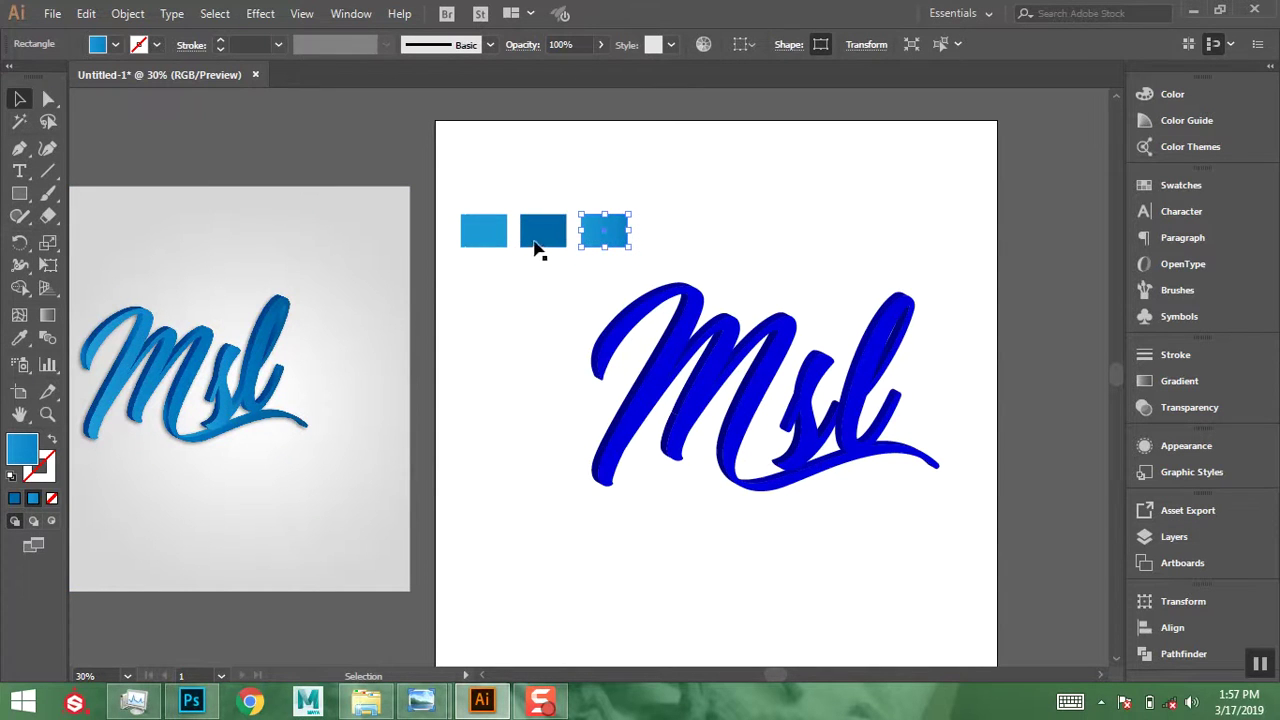
{"action": "key", "text": "ctrl+z"}
- Set the third rectangle's right gradient stop to the middle square's dark blue 0066A7
{"action": "left_click", "coordinate": [1170, 95]}
{"action": "left_click", "coordinate": [1077, 113]}
{"action": "double_click", "coordinate": [1077, 113]}
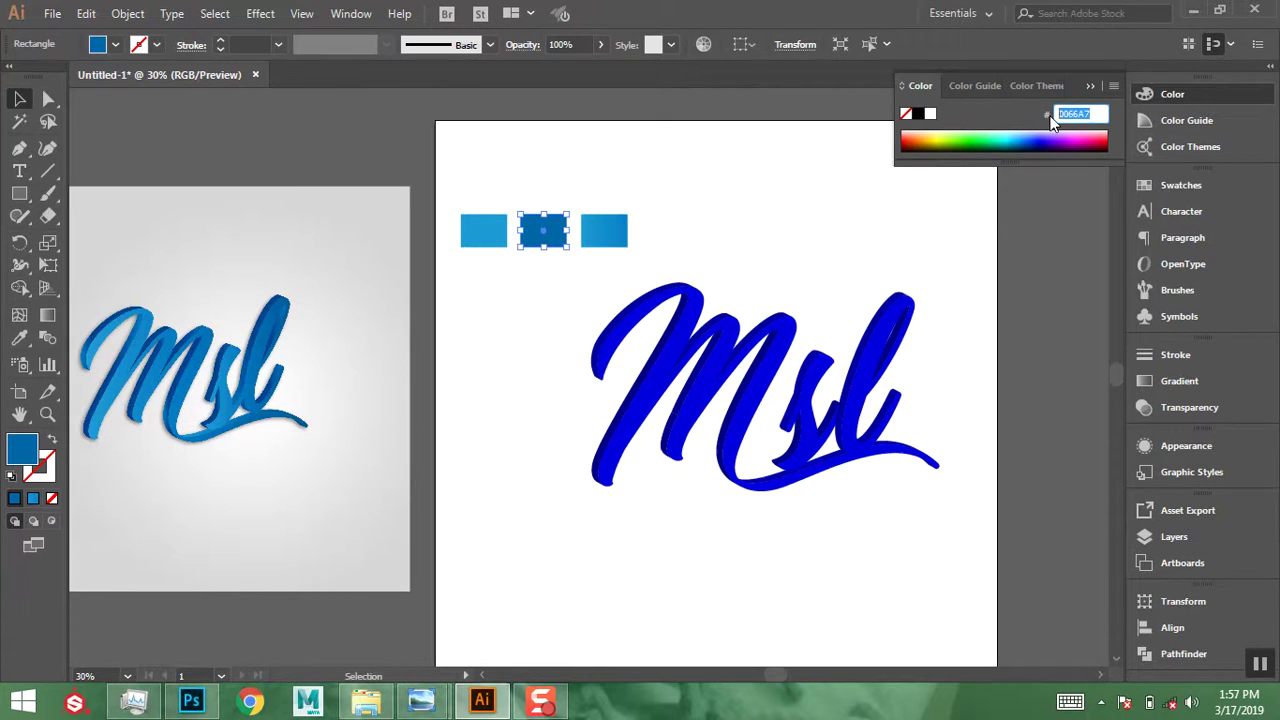
{"action": "left_click", "coordinate": [614, 240]}
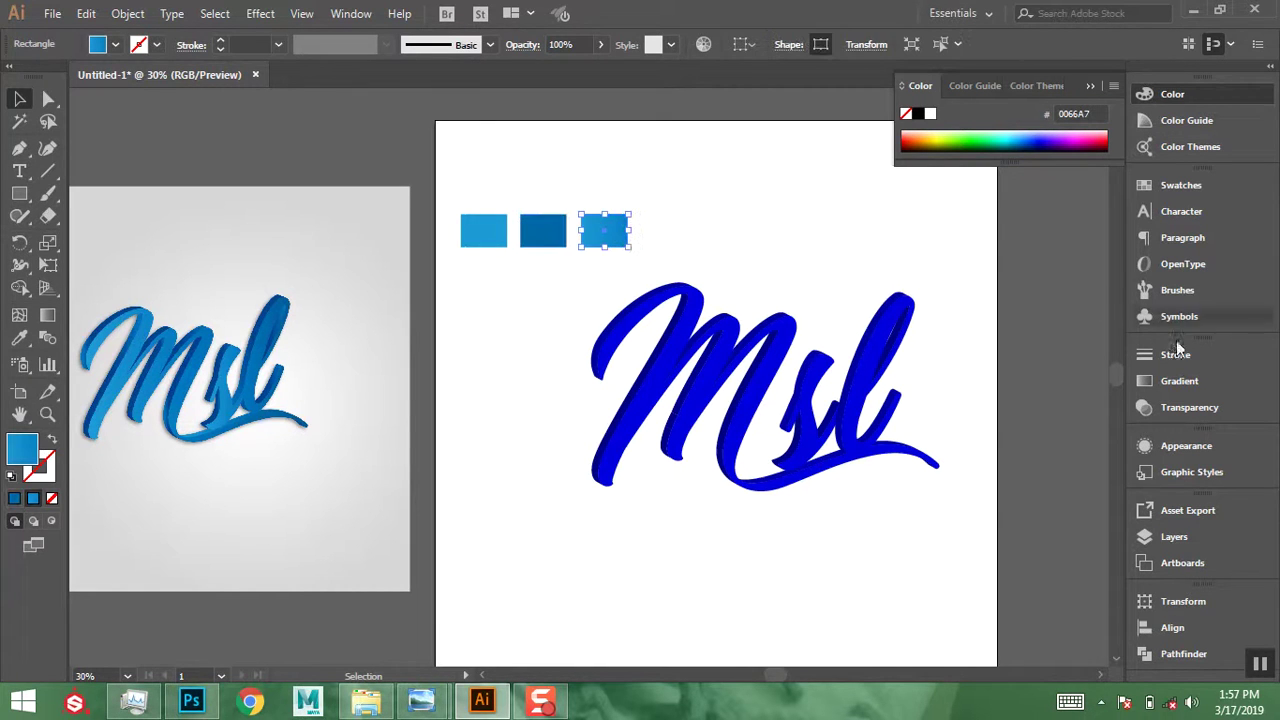
{"action": "left_click", "coordinate": [1175, 381]}
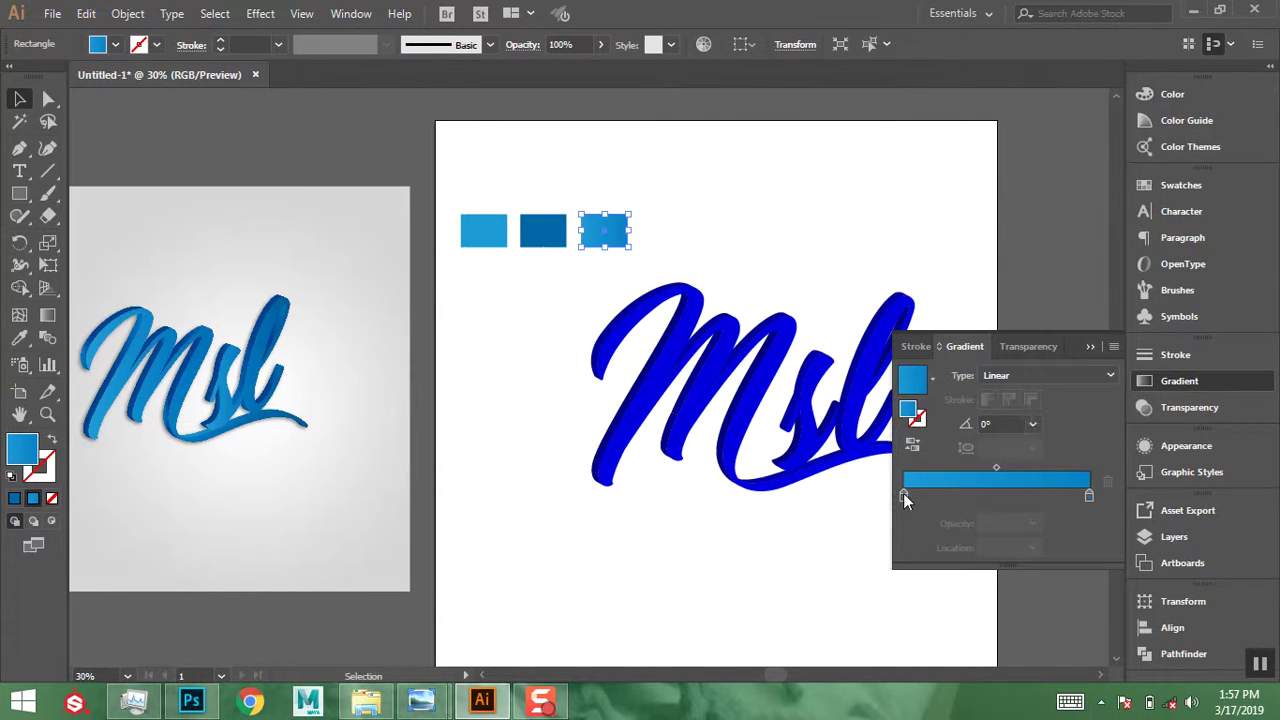
{"action": "left_click", "coordinate": [1088, 499]}
{"action": "double_click", "coordinate": [1088, 500]}
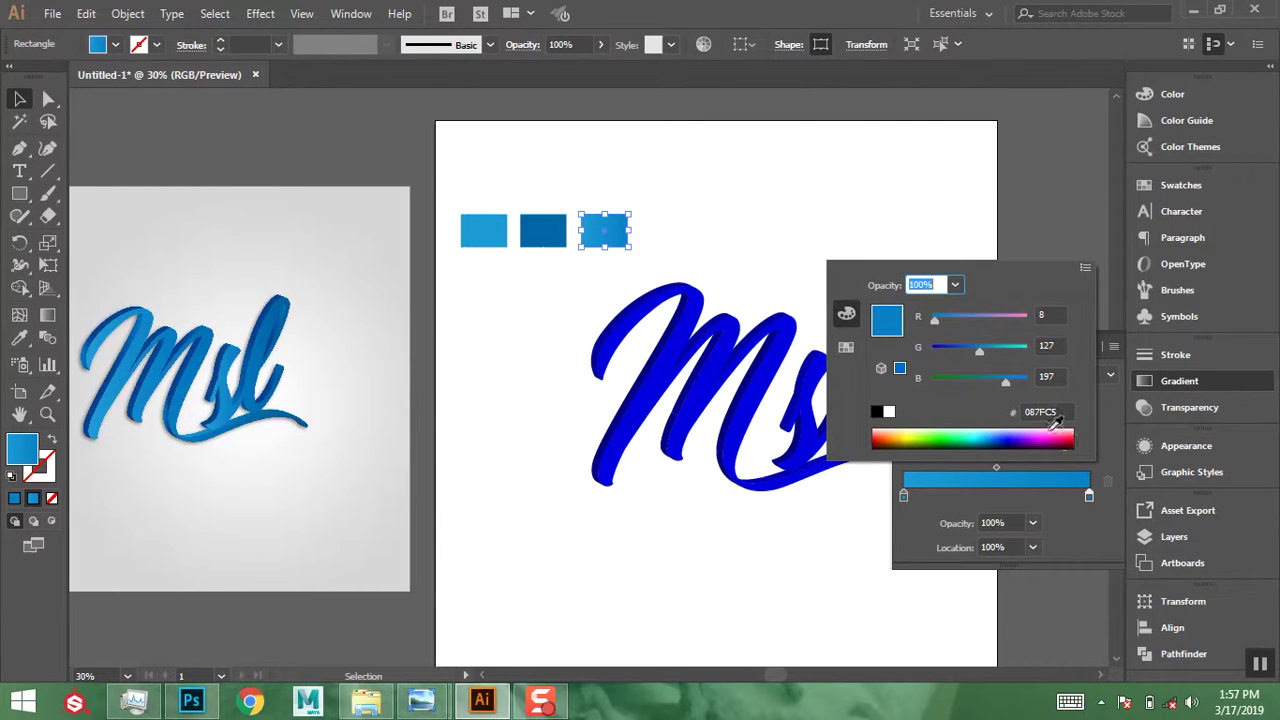
{"action": "left_click", "coordinate": [1068, 411]}
{"action": "type", "text": "0066A7"}
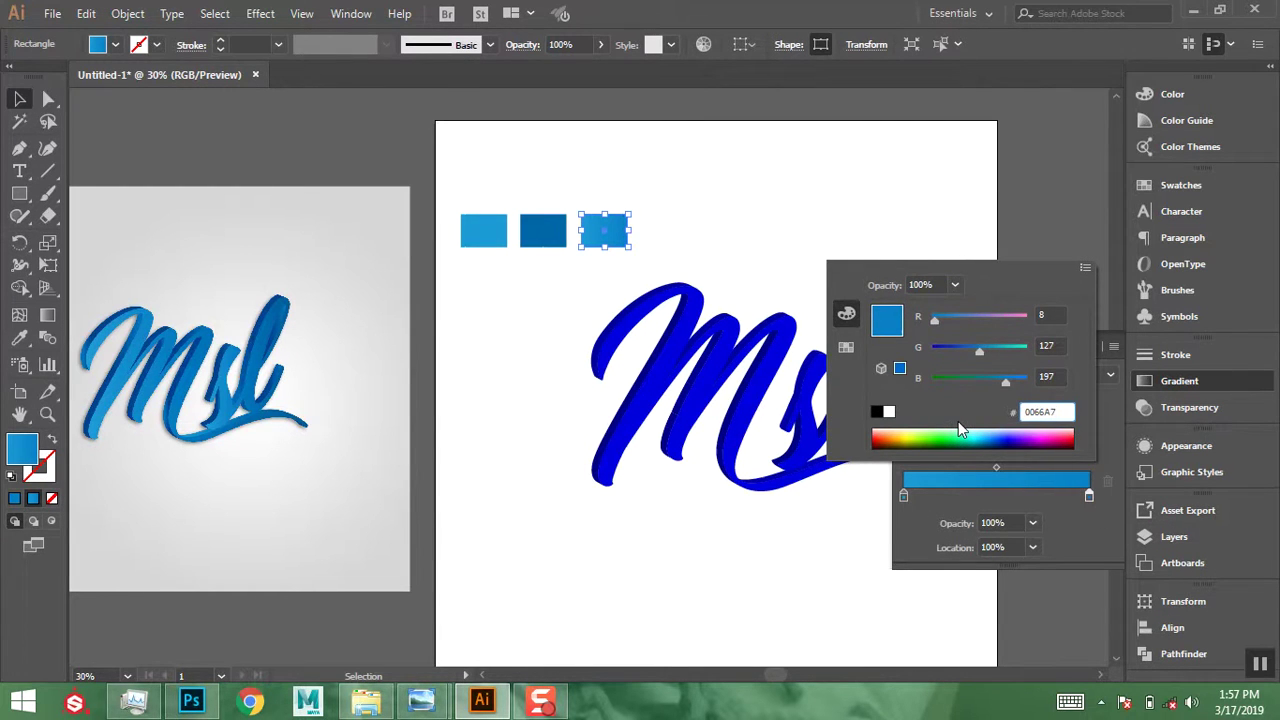
{"action": "key", "text": "Return"}
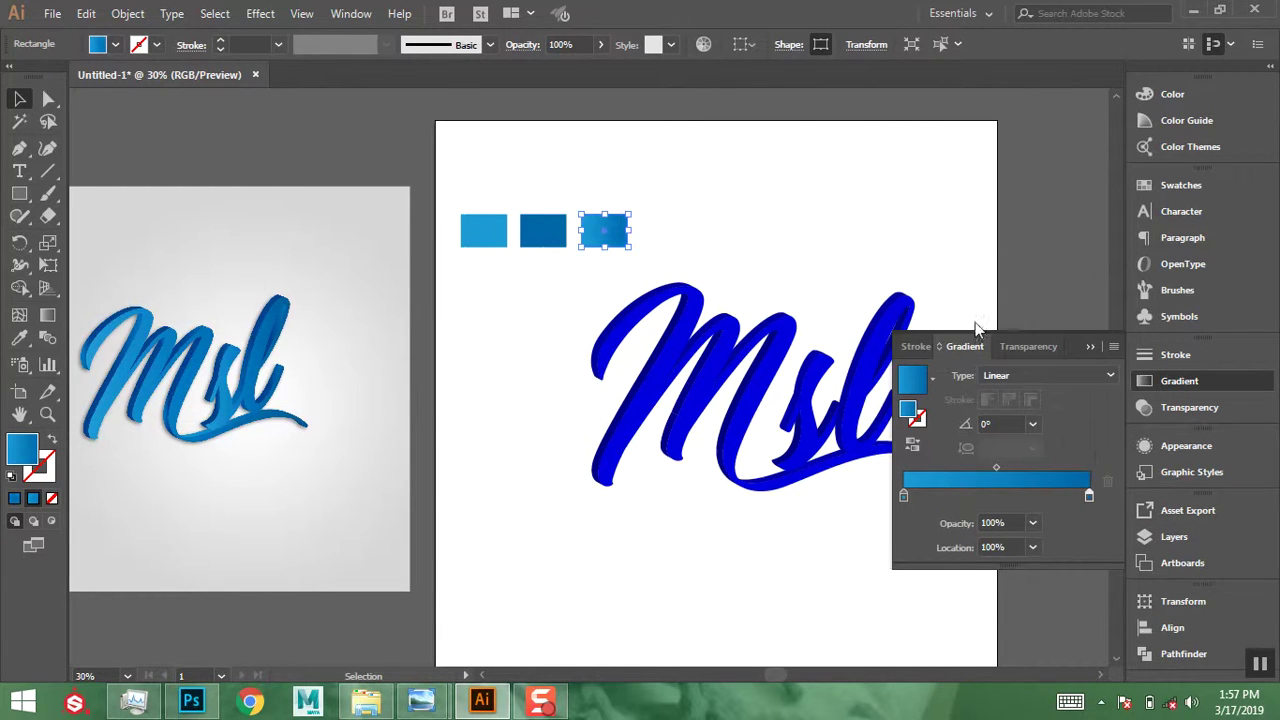
{"action": "left_click", "coordinate": [873, 243]}
{"action": "left_click", "coordinate": [1090, 347]}
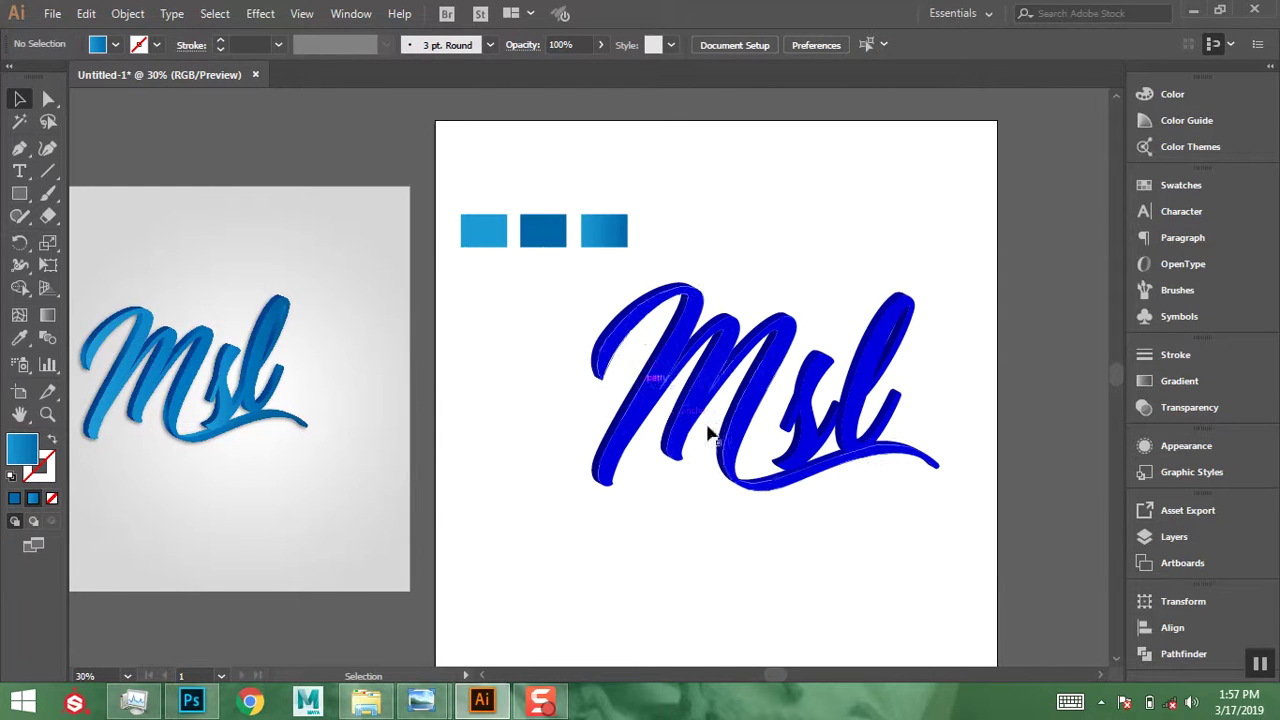
{"action": "left_click_drag", "start_coordinate": [718, 437], "coordinate": [686, 431]}
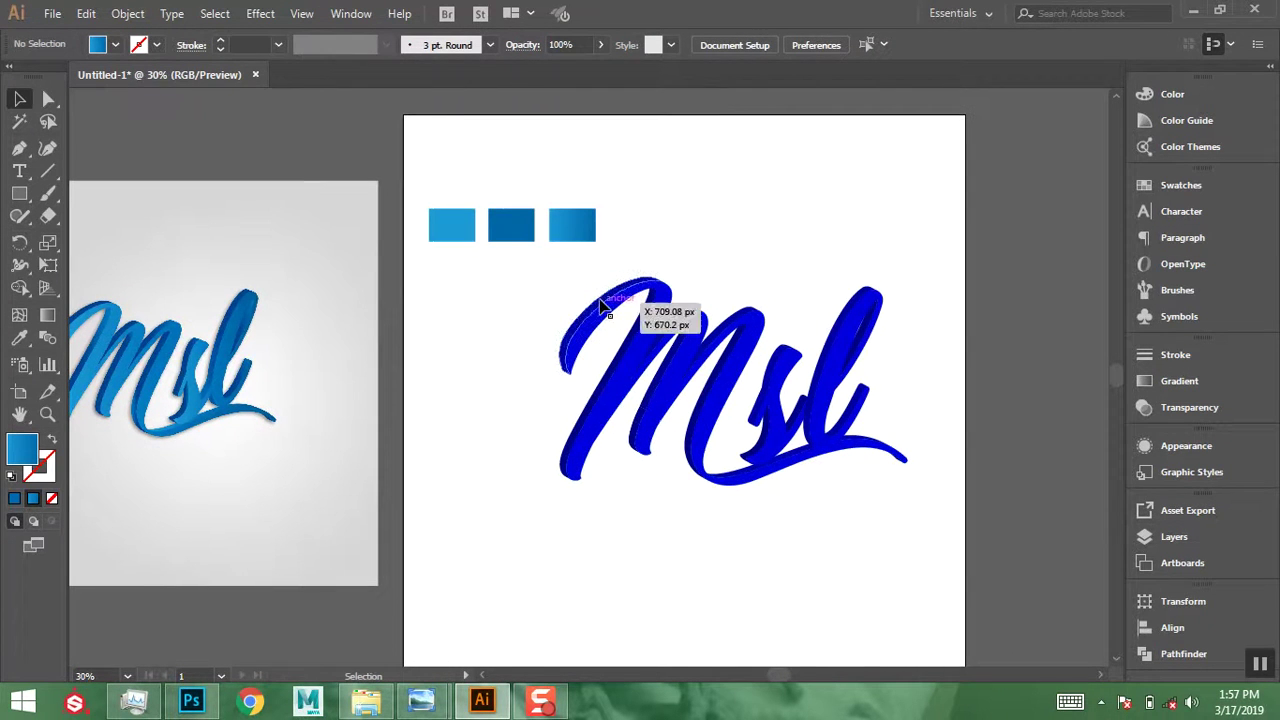
{"action": "left_click", "coordinate": [47, 414]}
{"action": "left_click_drag", "start_coordinate": [405, 165], "coordinate": [932, 505]}
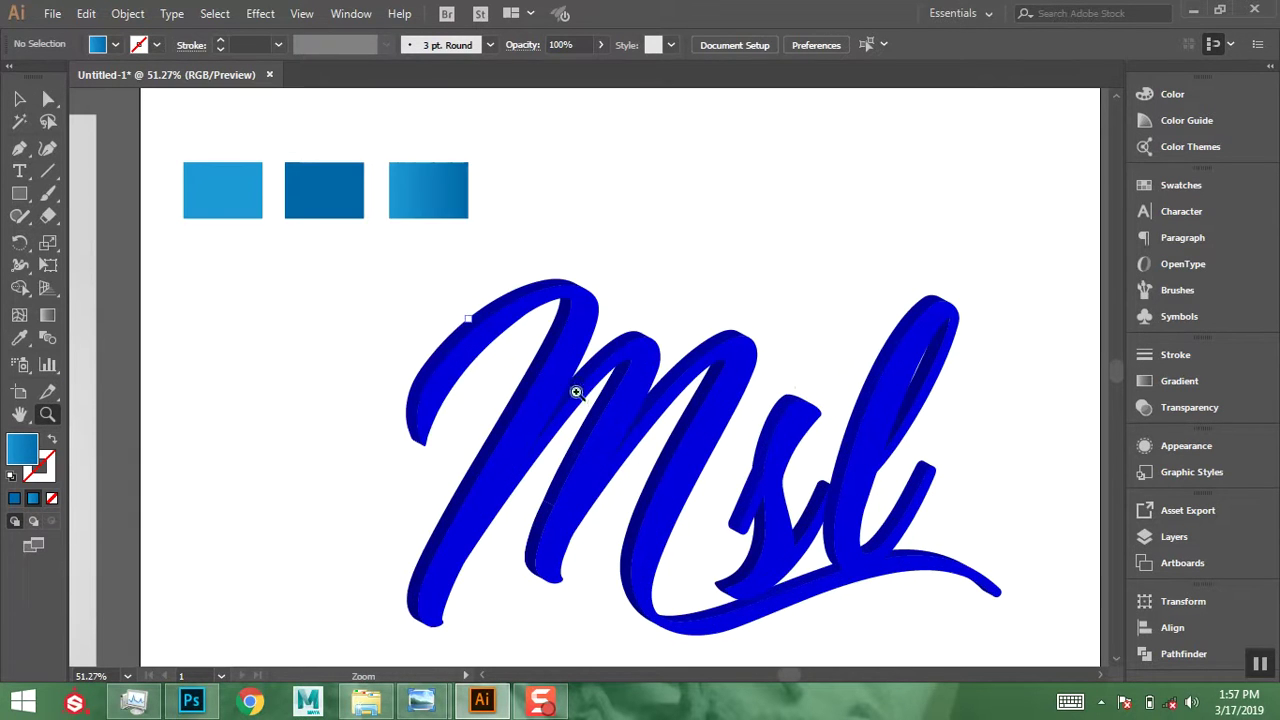
{"action": "key", "text": "v"}
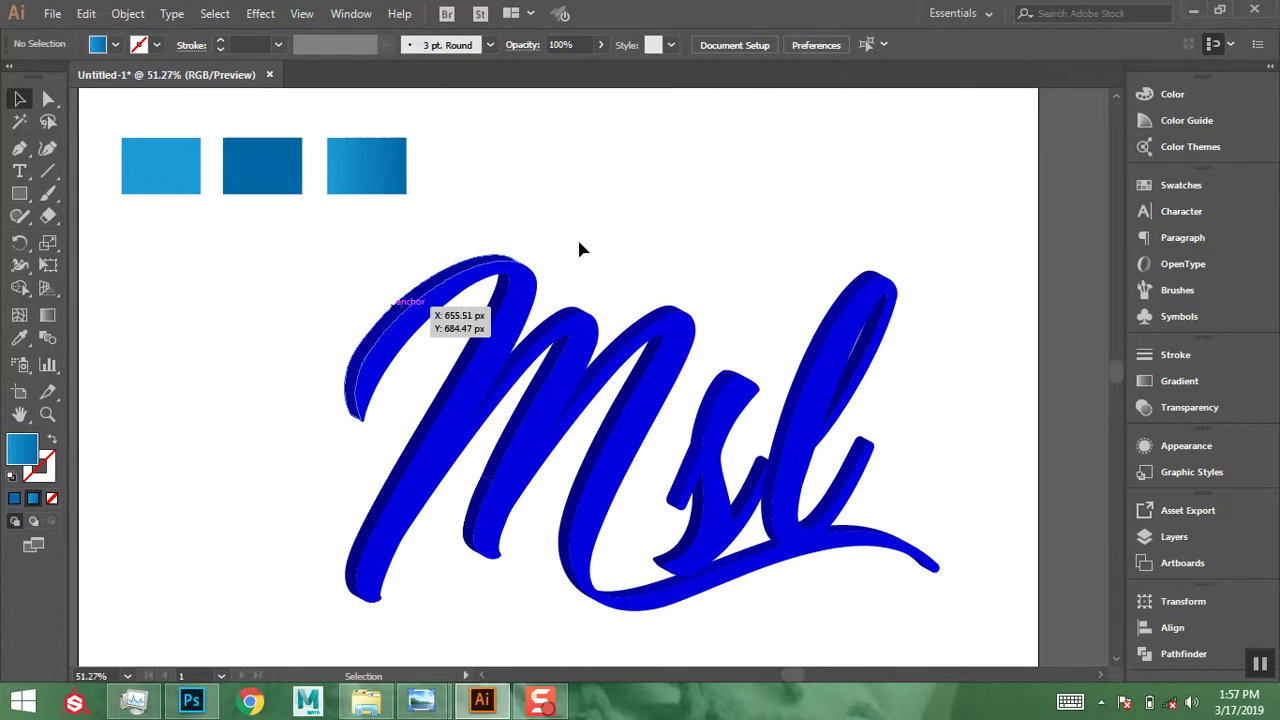
{"action": "left_click", "coordinate": [403, 302]}
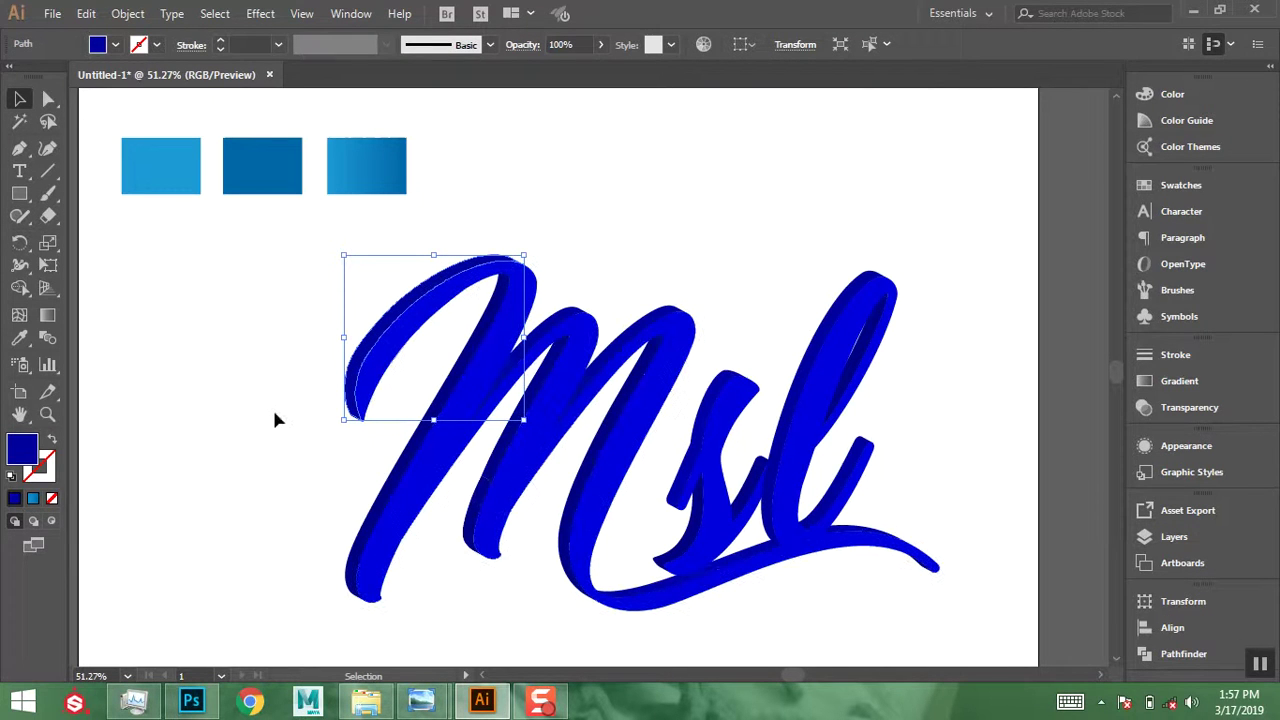
{"action": "left_click", "coordinate": [229, 419]}
{"action": "mouse_move", "coordinate": [374, 426]}
{"action": "left_mouse_down"}
{"action": "mouse_move", "coordinate": [759, 418]}
{"action": "mouse_move", "coordinate": [694, 403]}
{"action": "left_mouse_up"}
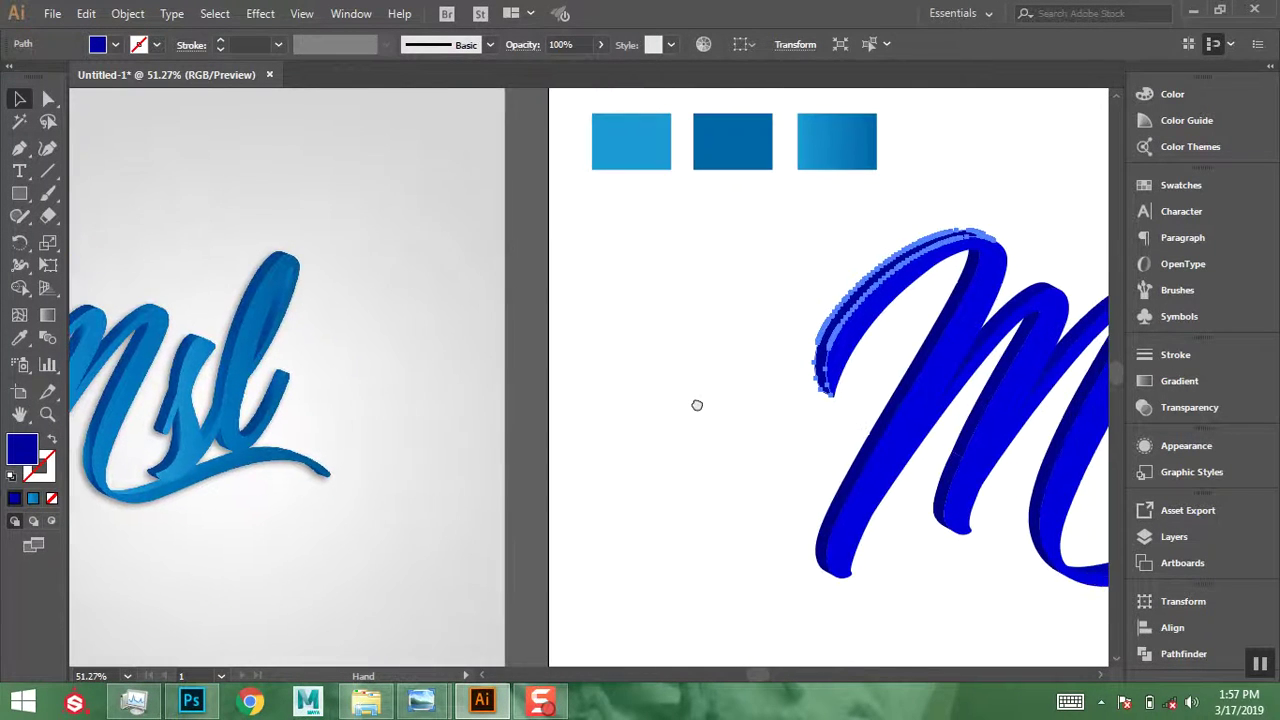
{"action": "key", "text": "ctrl+minus"}
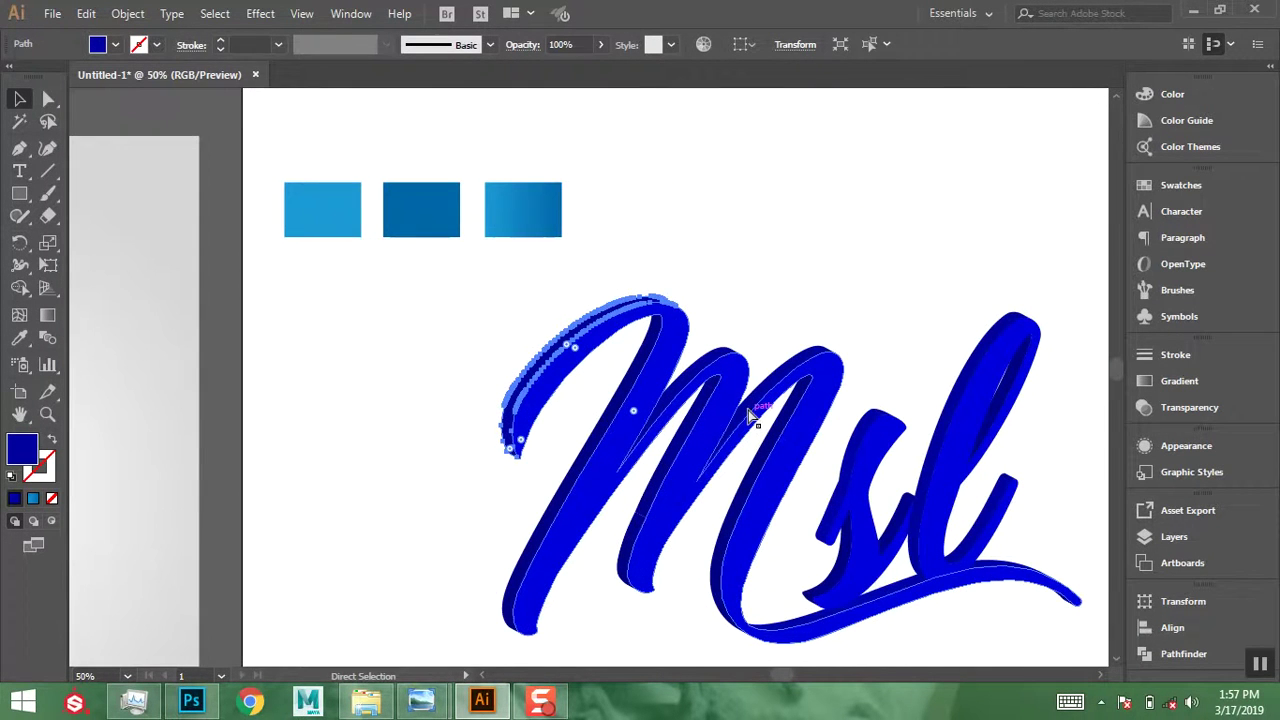
{"action": "key", "text": "ctrl+minus"}
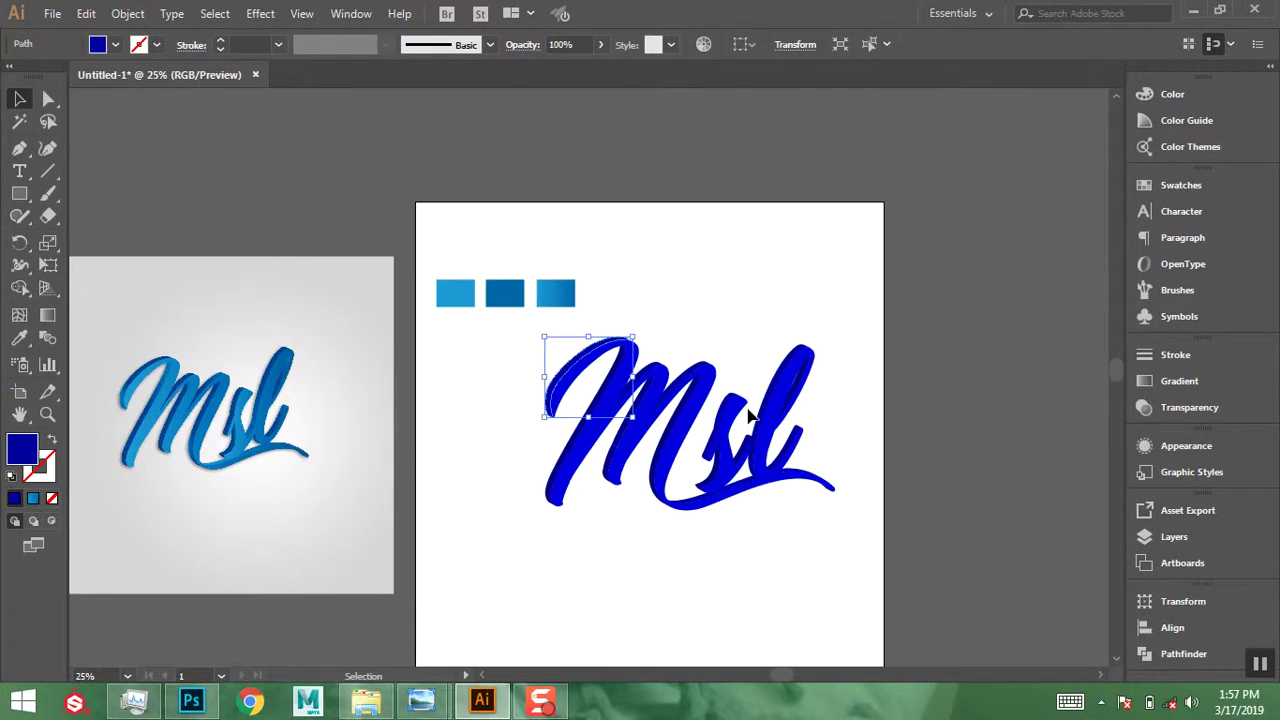
{"action": "left_click_drag", "start_coordinate": [517, 443], "coordinate": [607, 415]}
{"action": "left_click", "coordinate": [690, 370]}
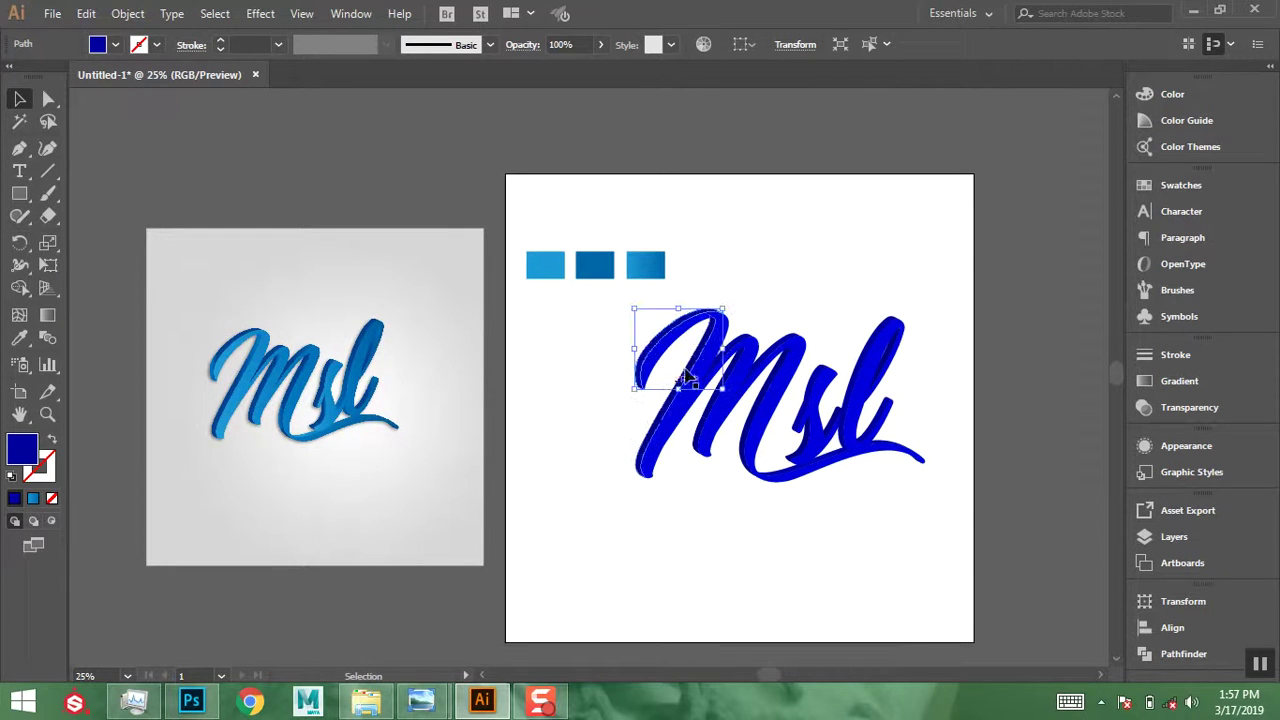
{"action": "left_click", "coordinate": [624, 460]}
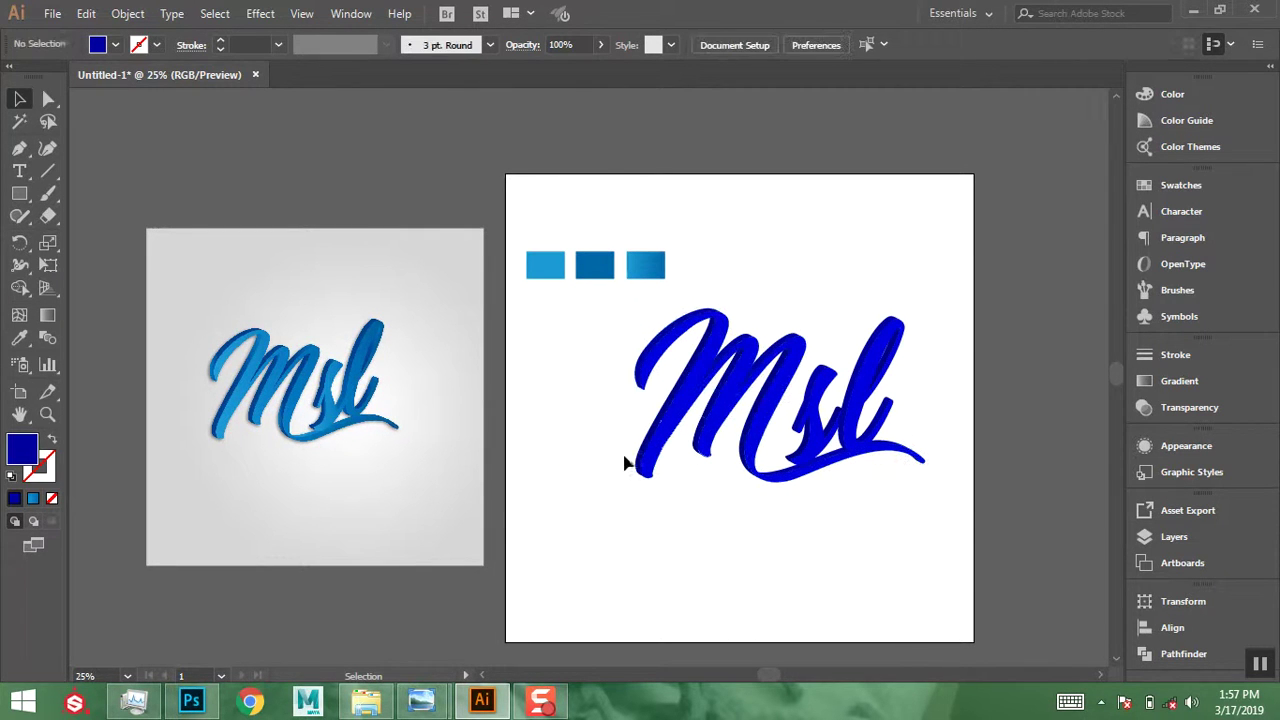
{"action": "left_click", "coordinate": [694, 409]}
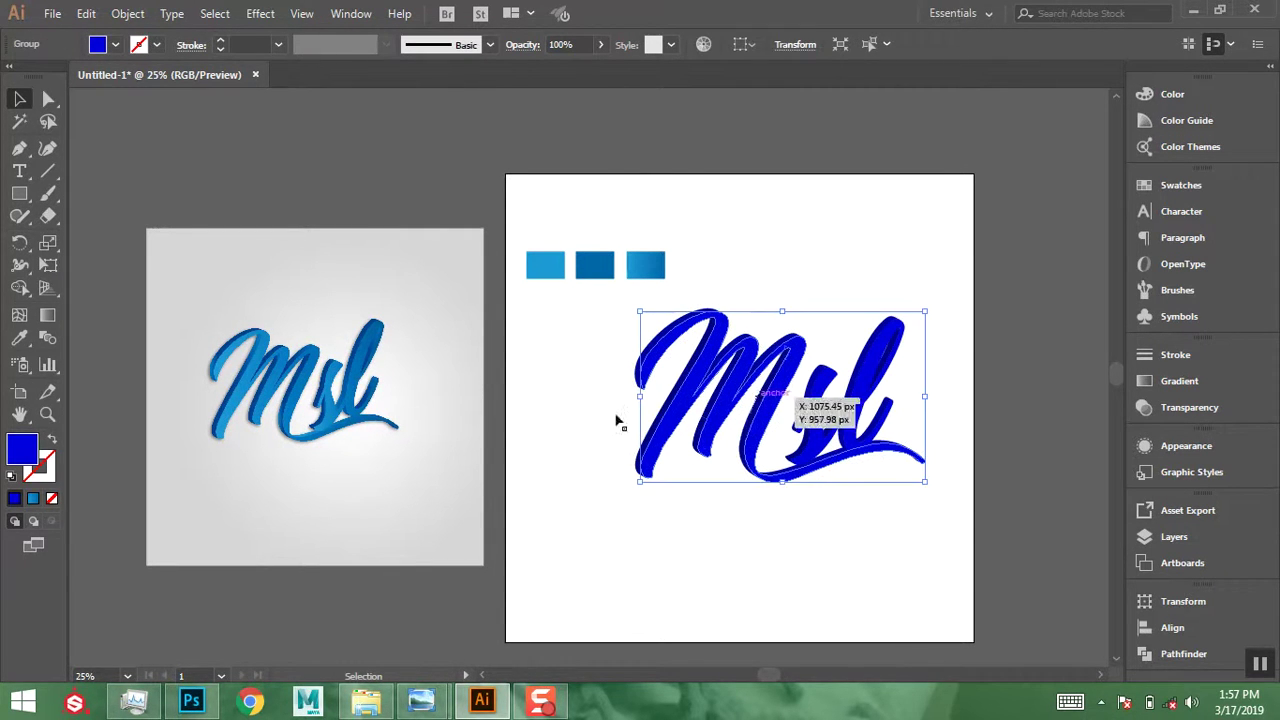
- Apply the third swatch's light-to-dark blue gradient to the Msl lettering's front faces
{"action": "left_click", "coordinate": [19, 338]}
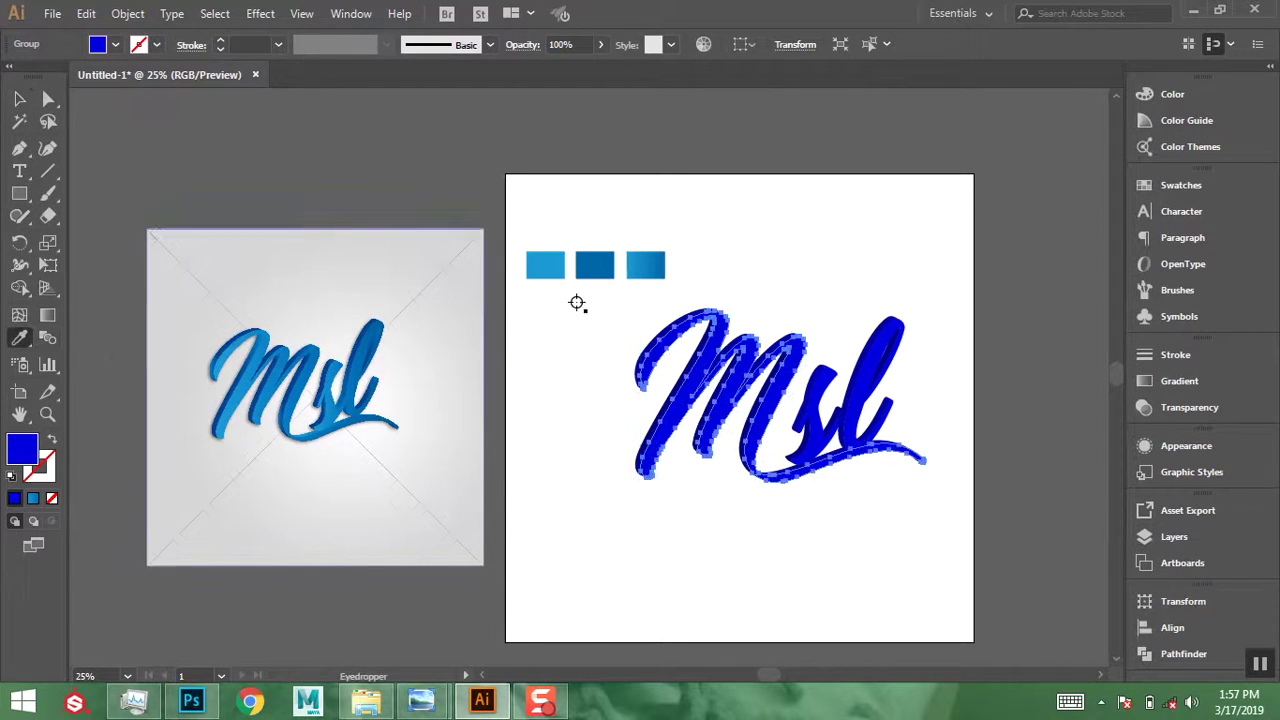
{"action": "left_click", "coordinate": [660, 264]}
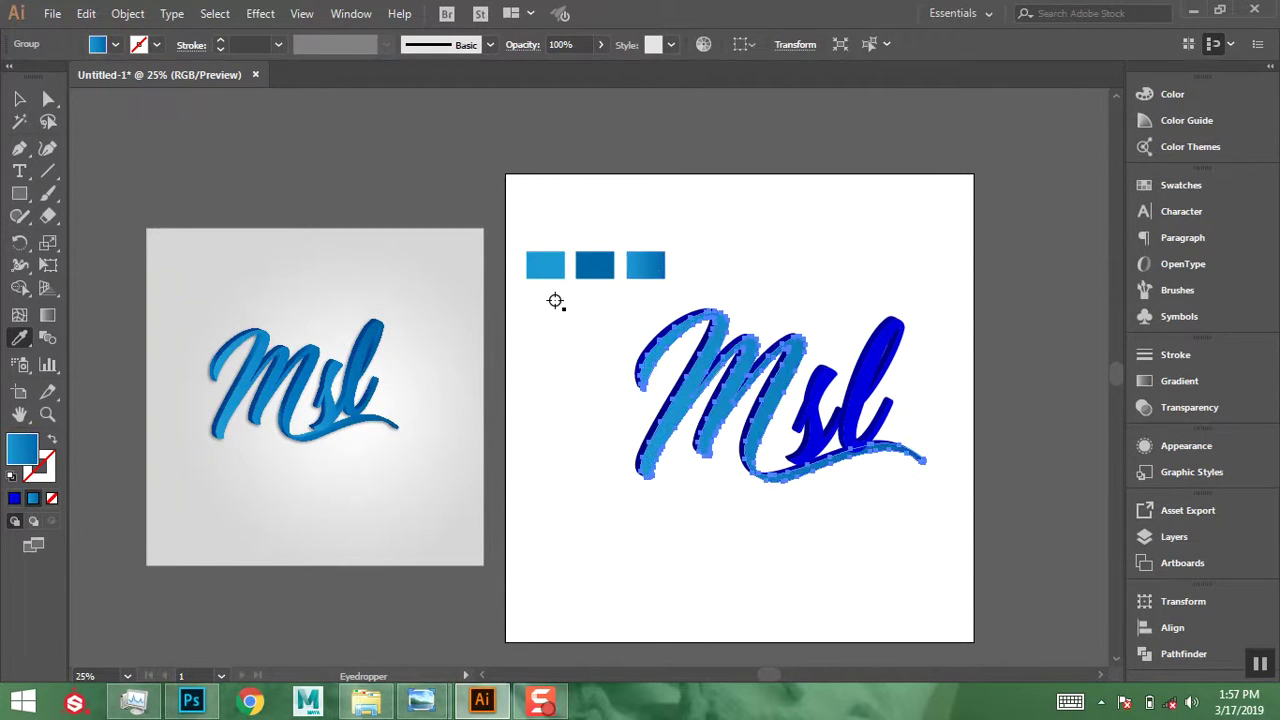
{"action": "left_click", "coordinate": [20, 99]}
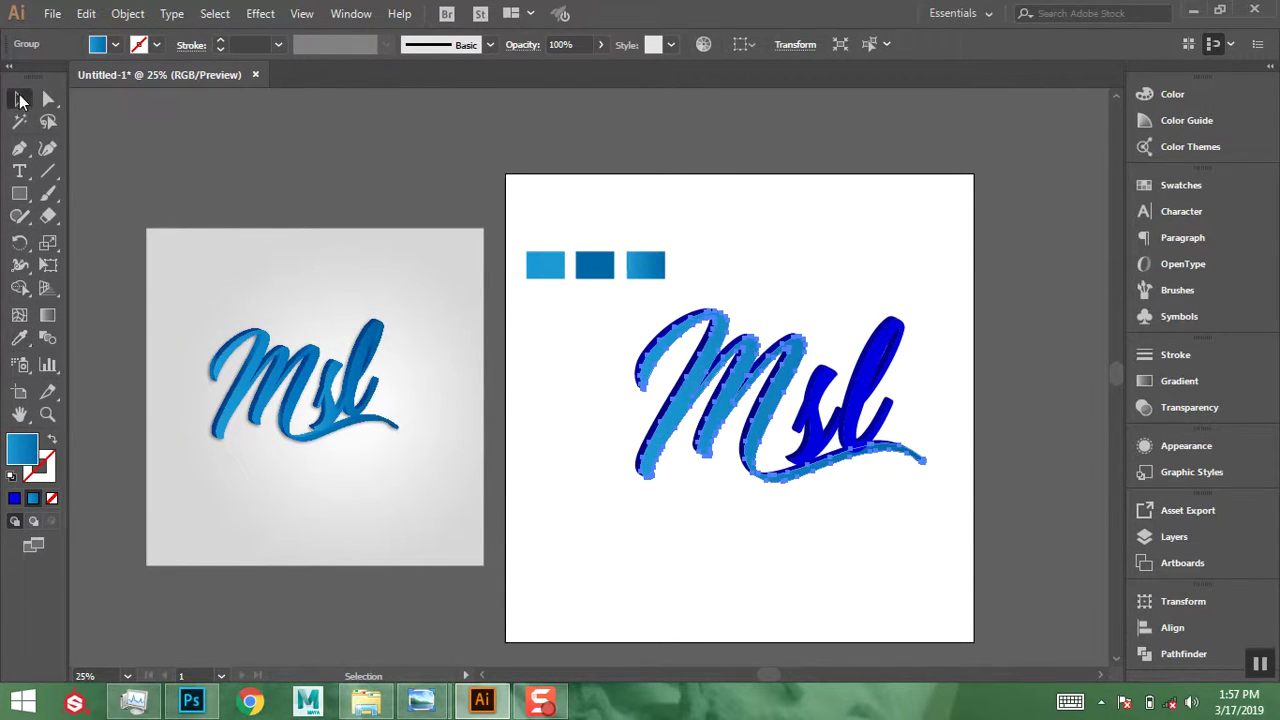
{"action": "left_click", "coordinate": [820, 216]}
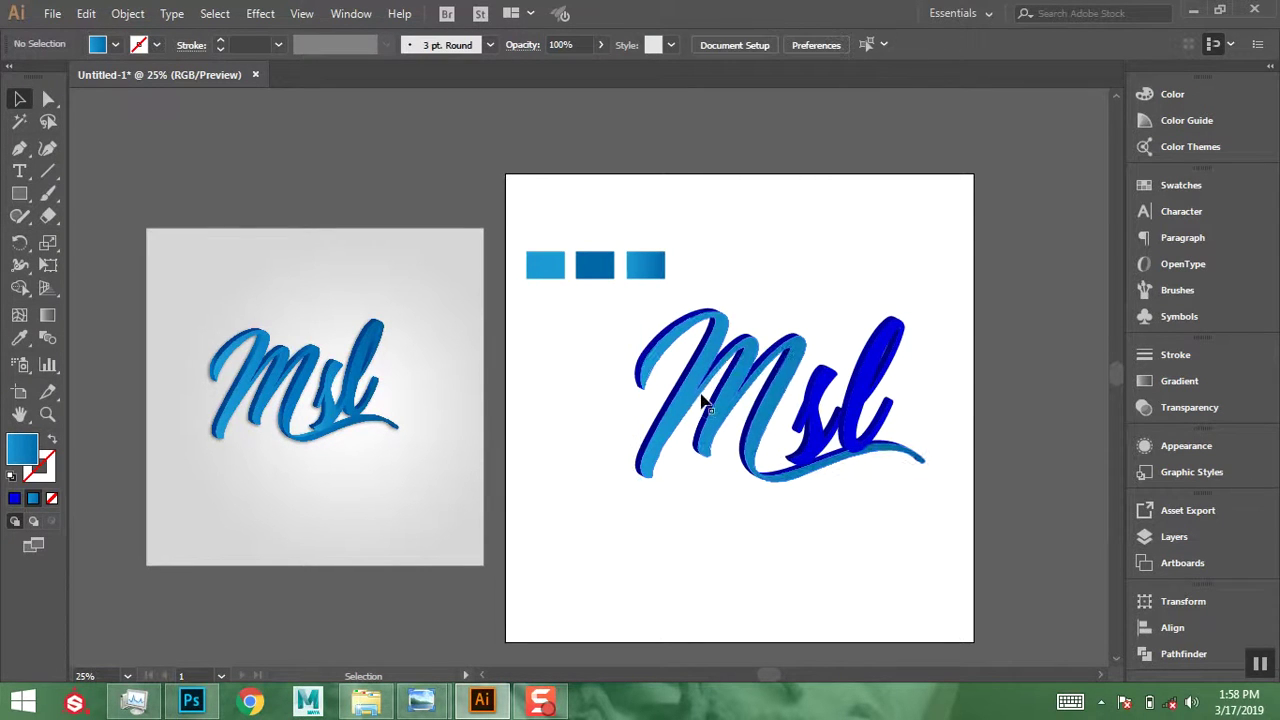
- Give the M's top stroke the third swatch's gradient and show its gradient settings
{"action": "left_click", "coordinate": [697, 314]}
{"action": "left_click", "coordinate": [21, 339]}
{"action": "left_click", "coordinate": [530, 262]}
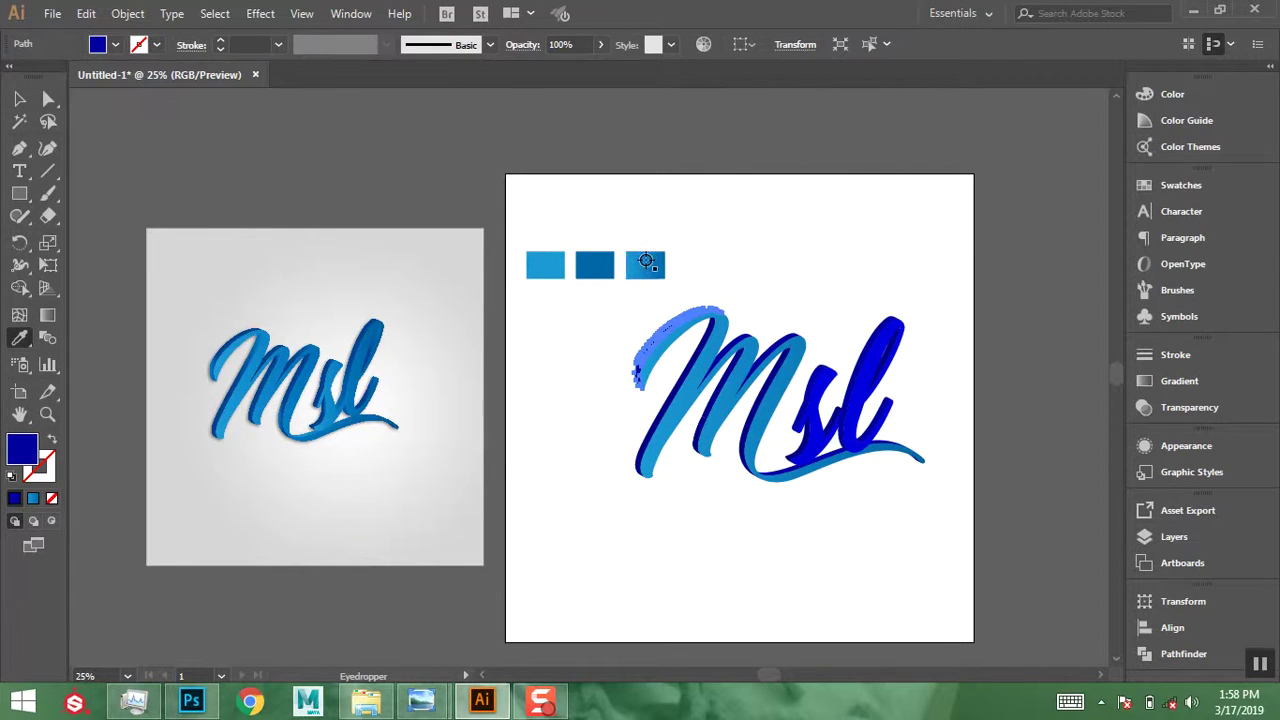
{"action": "left_click", "coordinate": [646, 262]}
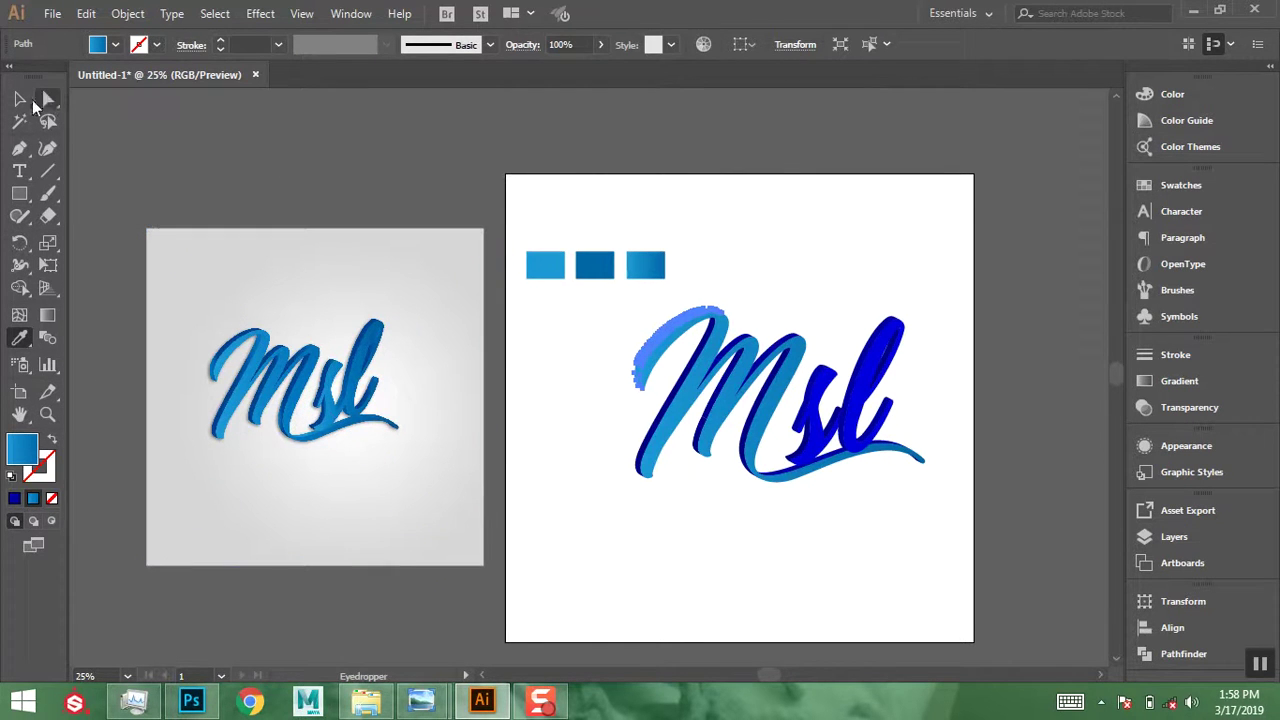
{"action": "key", "text": "v"}
{"action": "left_click", "coordinate": [778, 246]}
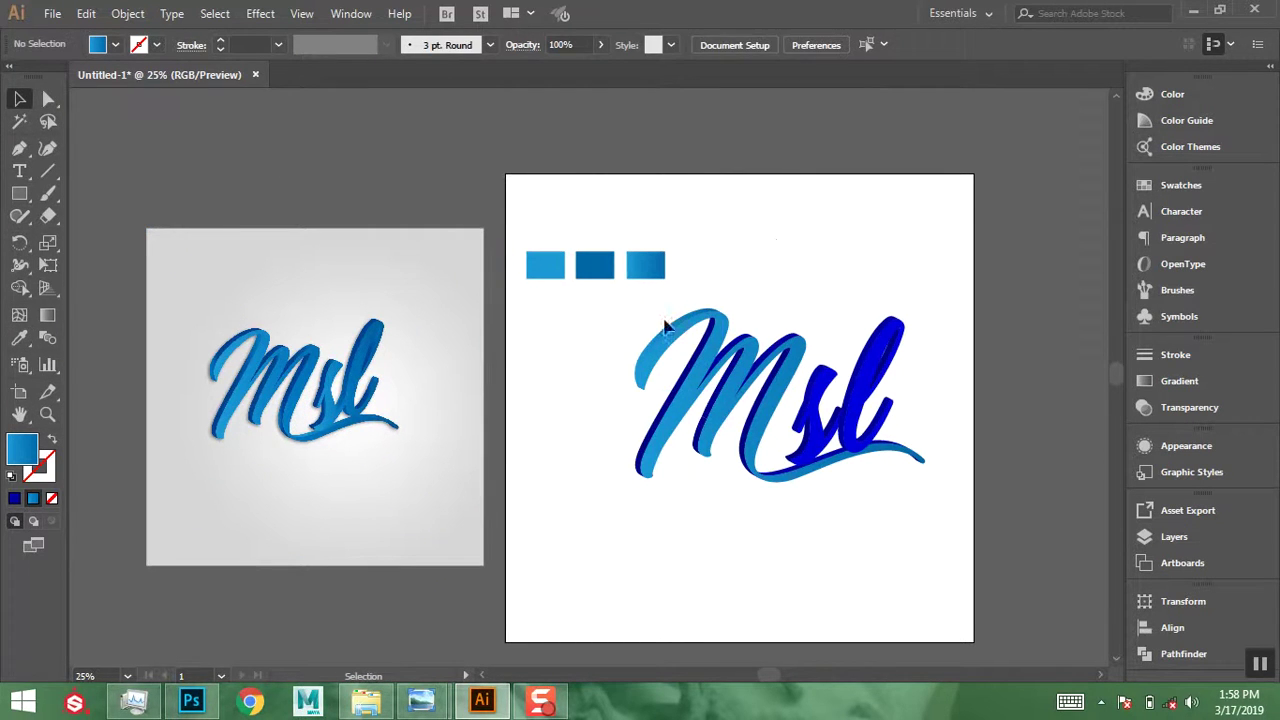
{"action": "mouse_move", "coordinate": [665, 325]}
{"action": "left_mouse_down"}
{"action": "mouse_move", "coordinate": [700, 255]}
{"action": "mouse_move", "coordinate": [782, 277]}
{"action": "left_mouse_up"}
{"action": "left_click_drag", "start_coordinate": [690, 320], "coordinate": [702, 311]}
{"action": "left_click", "coordinate": [1171, 383]}
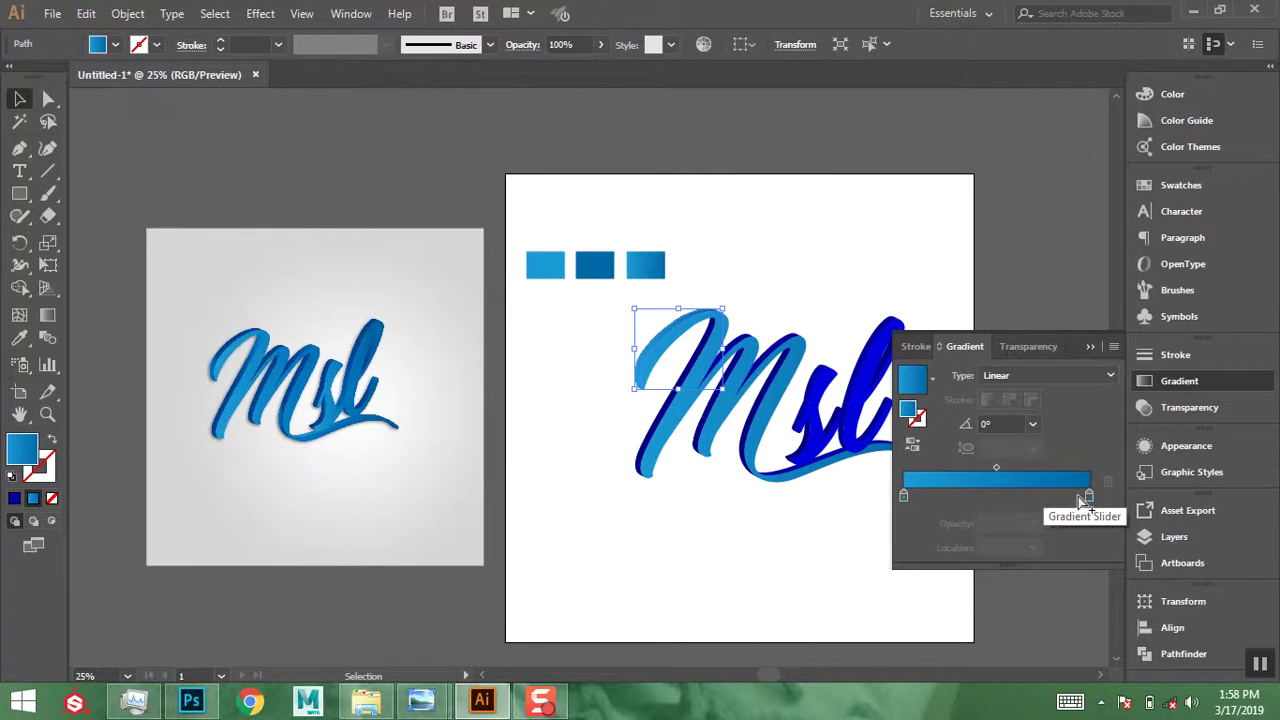
- Move the top stroke's stop to 39.6%, then give the M's left face a reversed blue gradient
{"action": "left_click_drag", "start_coordinate": [1090, 497], "coordinate": [976, 495]}
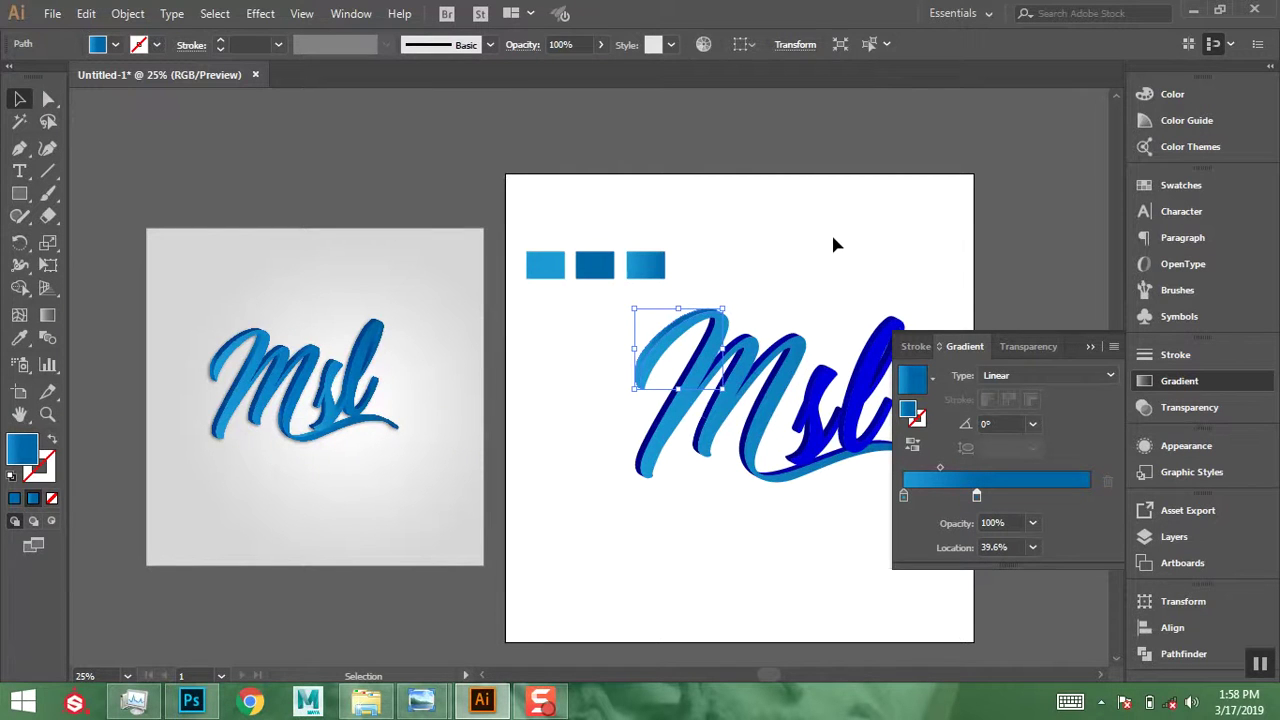
{"action": "left_click", "coordinate": [836, 244]}
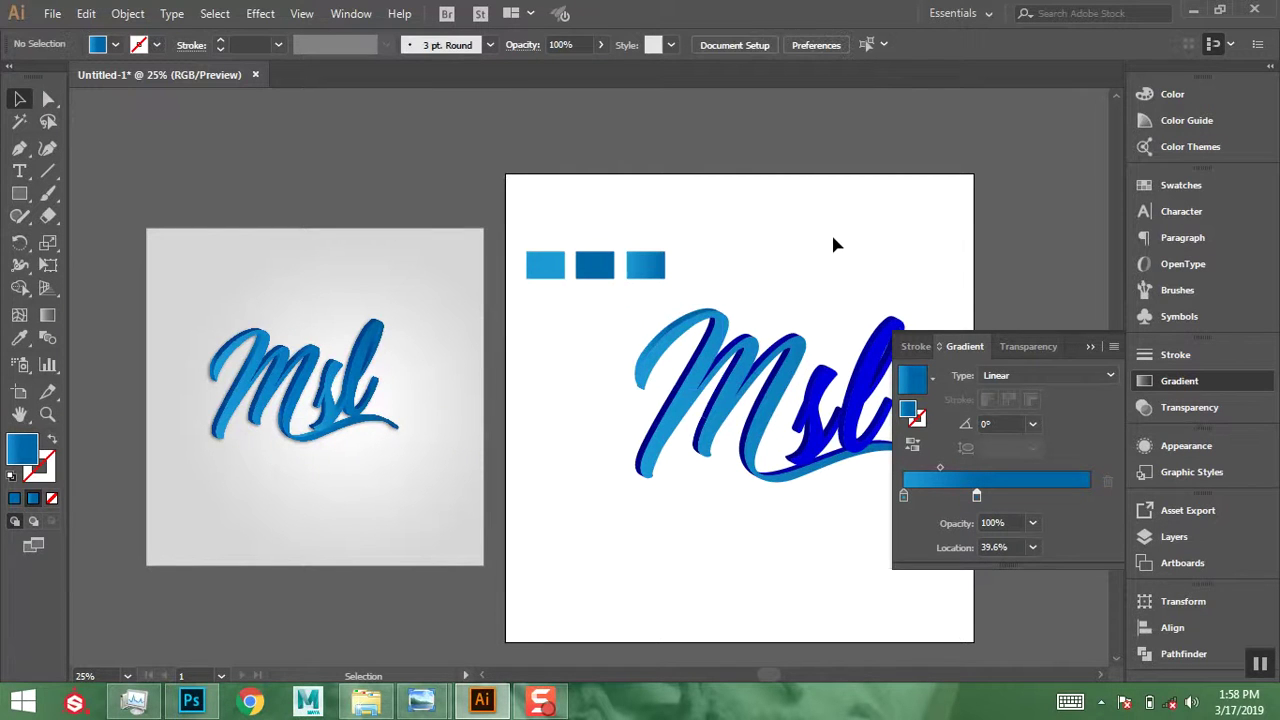
{"action": "left_click", "coordinate": [706, 380]}
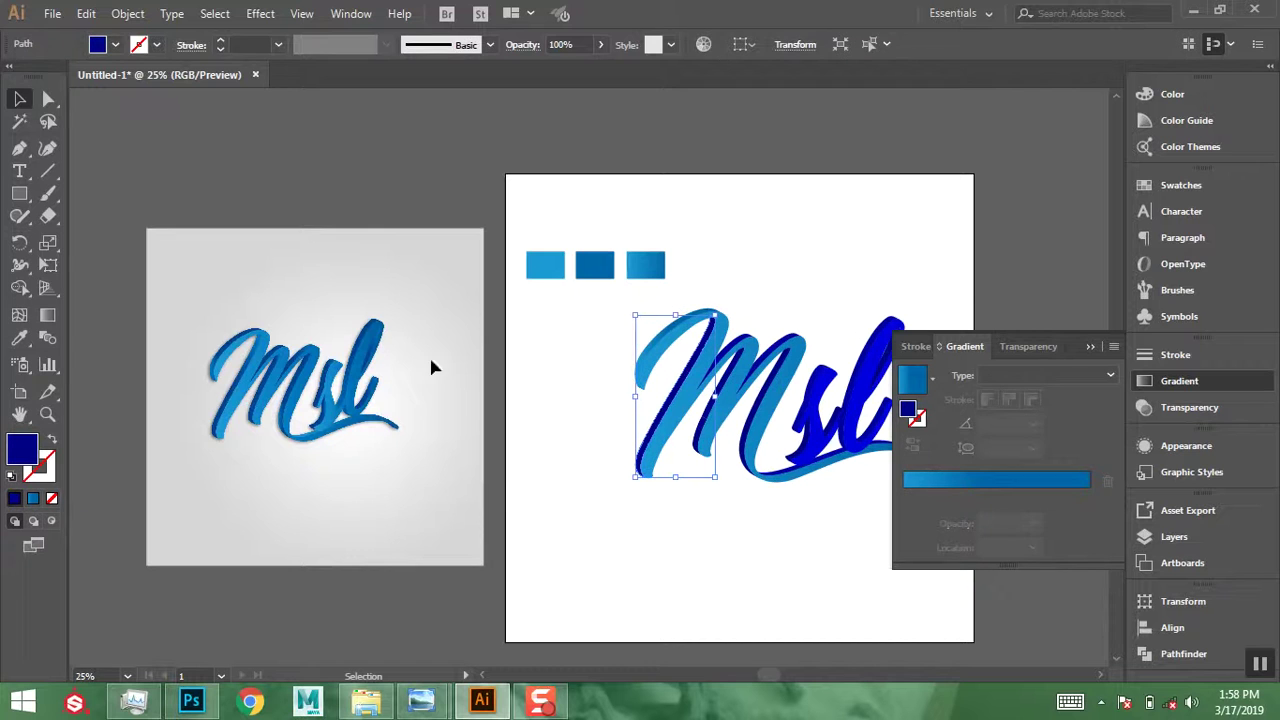
{"action": "left_click", "coordinate": [20, 339]}
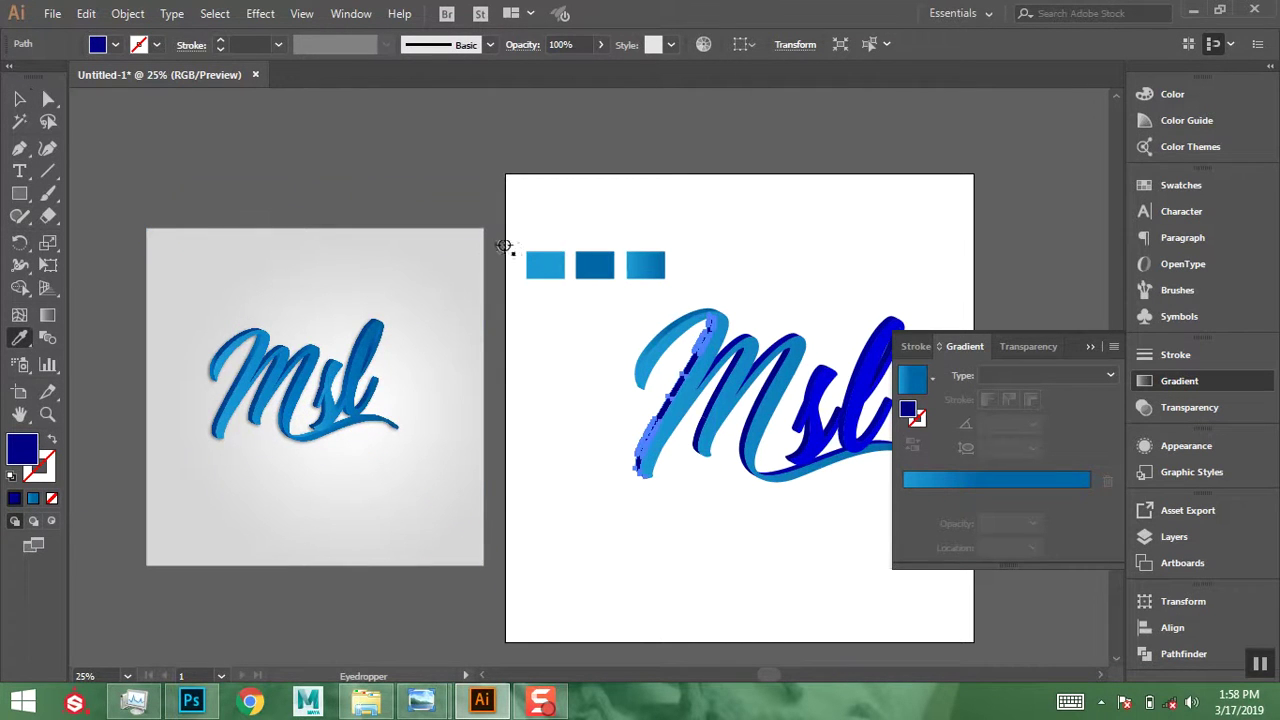
{"action": "left_click", "coordinate": [661, 331]}
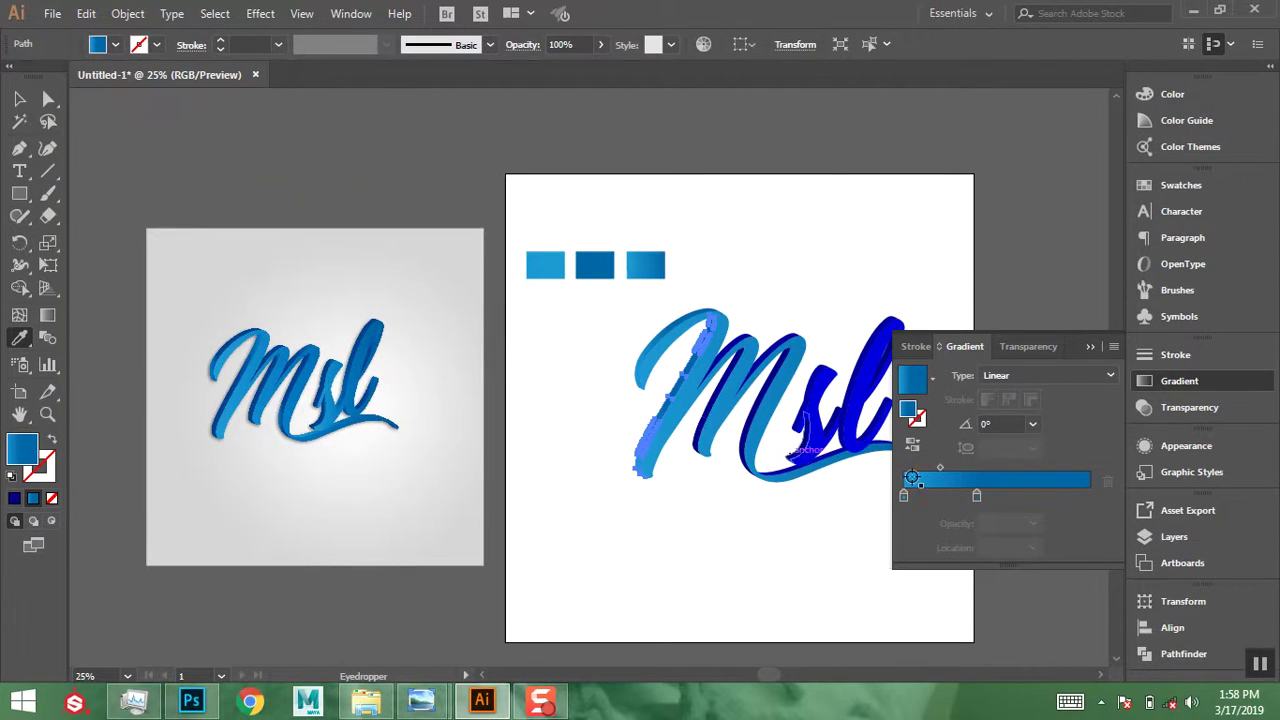
{"action": "left_click", "coordinate": [913, 446]}
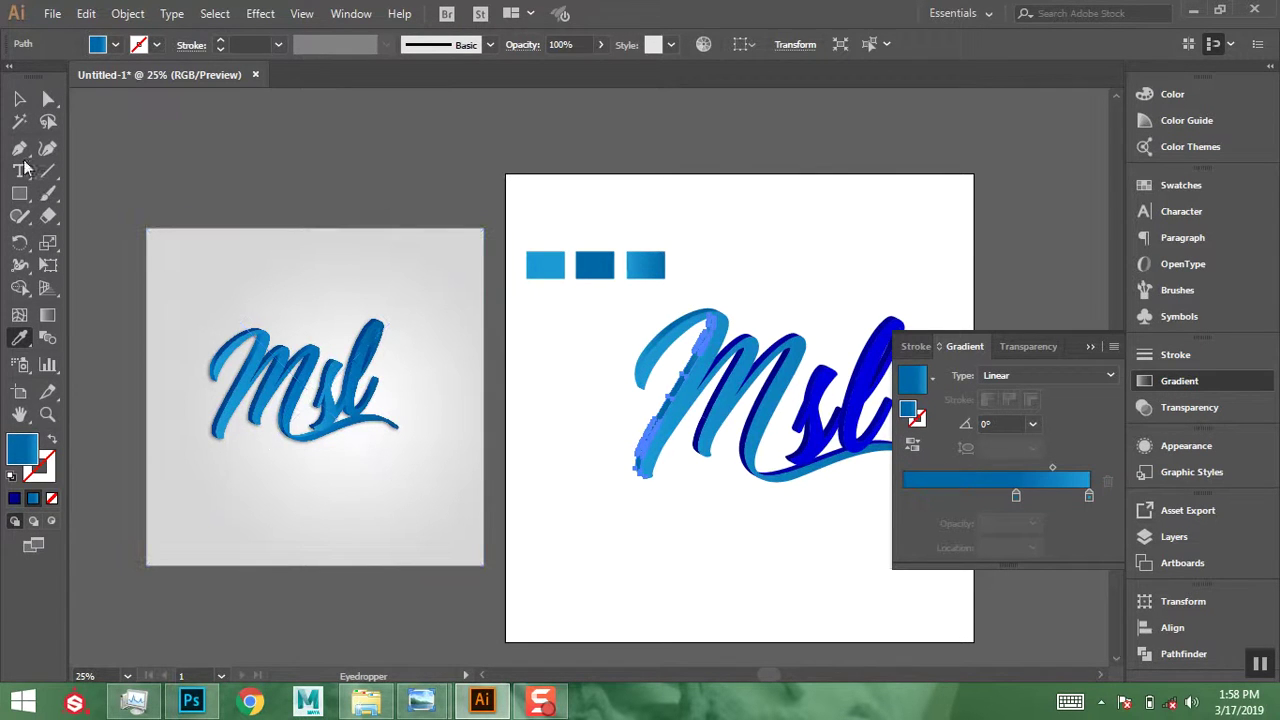
{"action": "left_click", "coordinate": [19, 99]}
{"action": "left_click", "coordinate": [764, 233]}
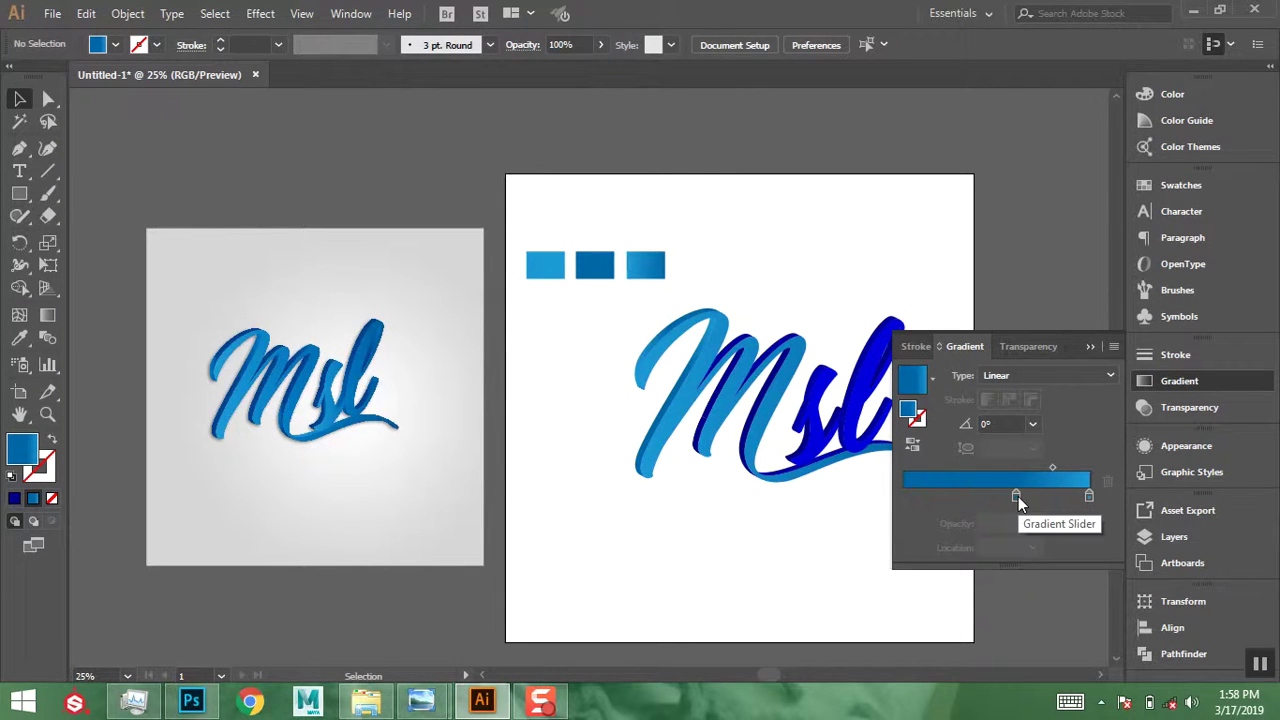
- Eyedropper the third sample's gradient onto the M's middle face and drag its dark stop to 68.32%
{"action": "left_click", "coordinate": [735, 348]}
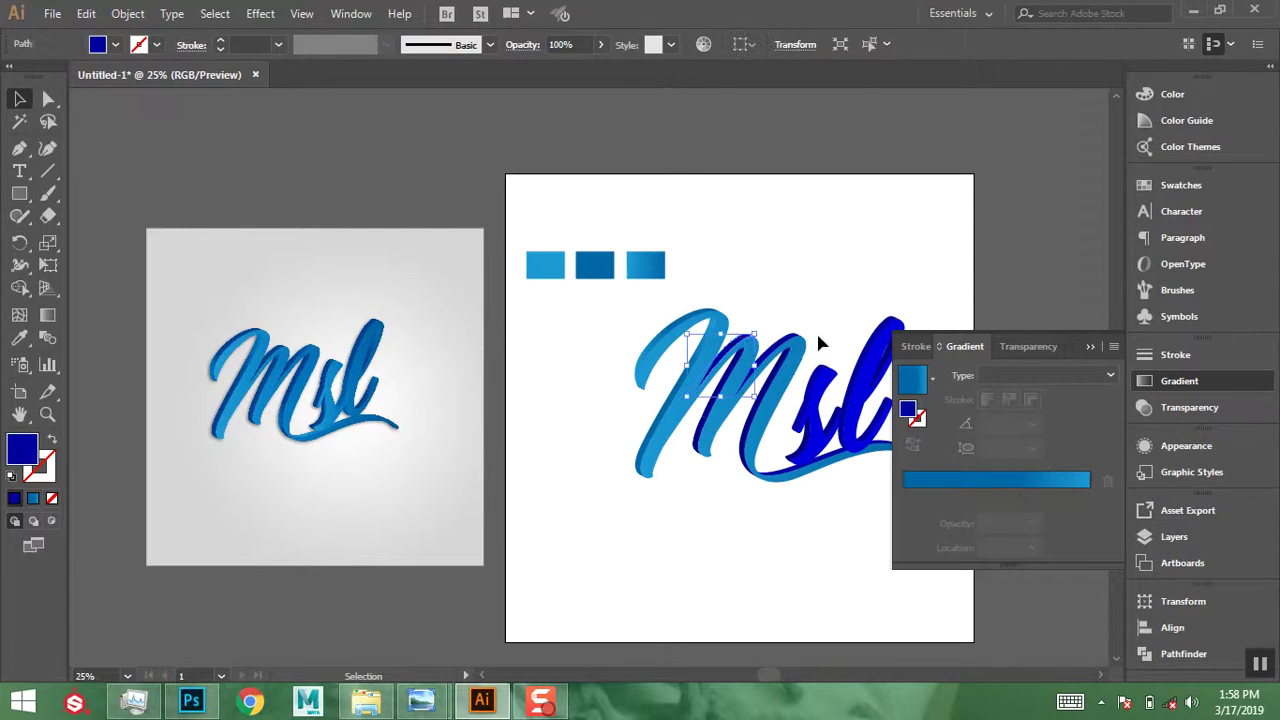
{"action": "left_click", "coordinate": [19, 338]}
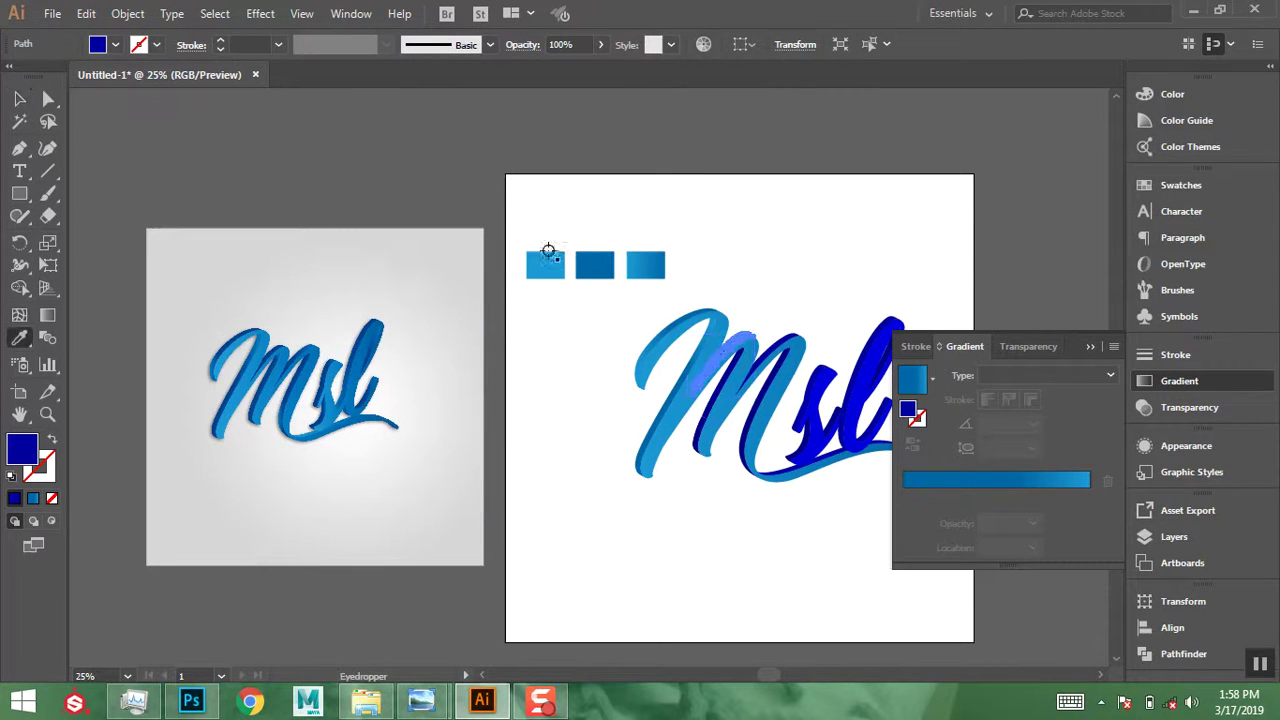
{"action": "left_click", "coordinate": [647, 266]}
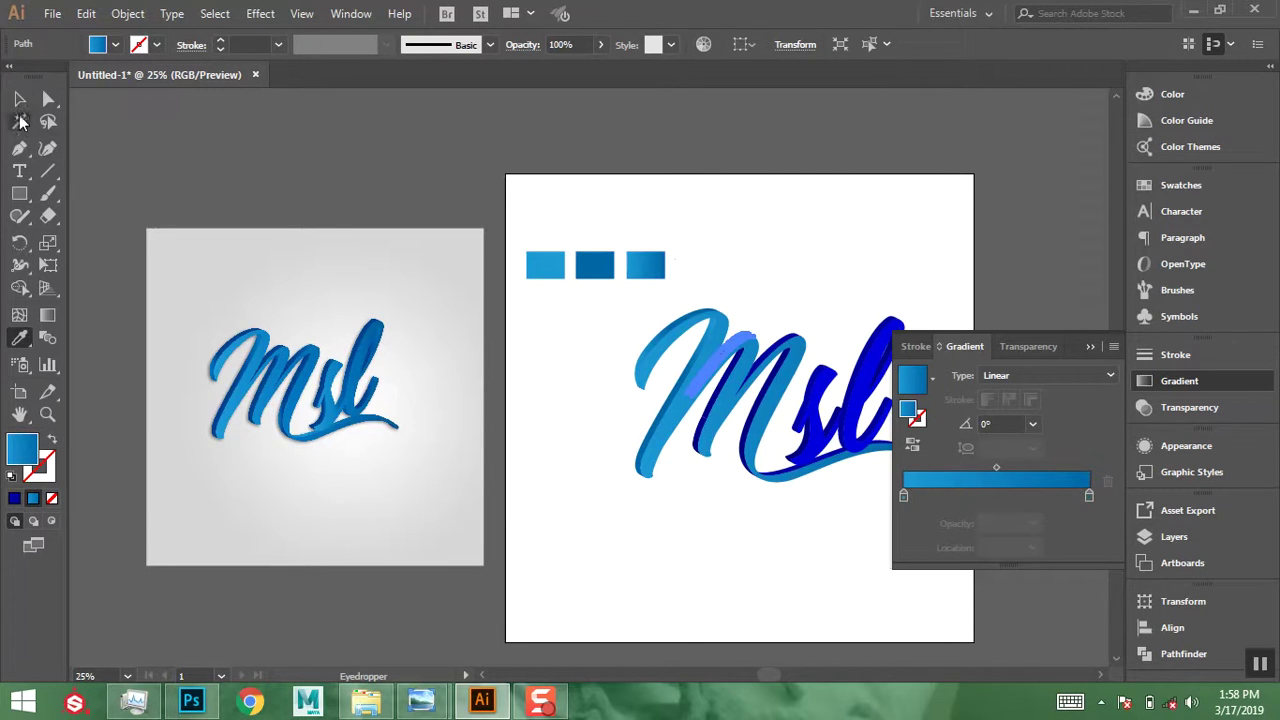
{"action": "key", "text": "v"}
{"action": "left_click", "coordinate": [804, 252]}
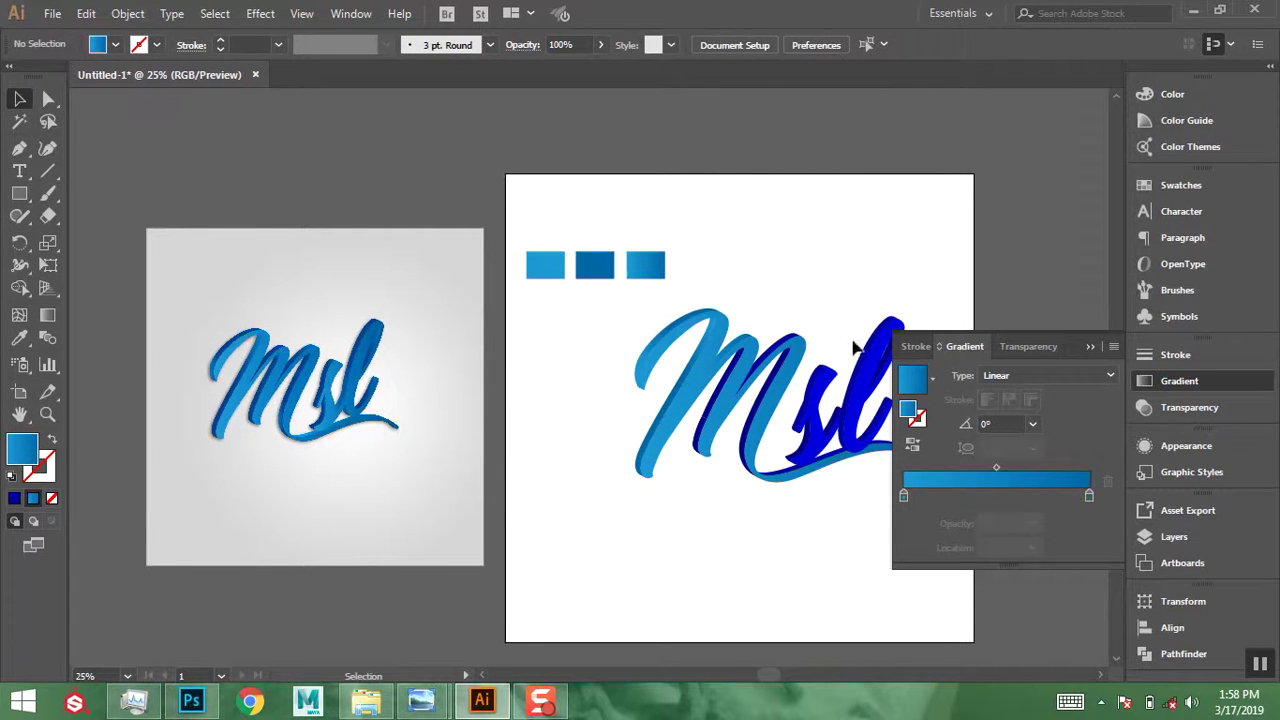
{"action": "left_click", "coordinate": [740, 343]}
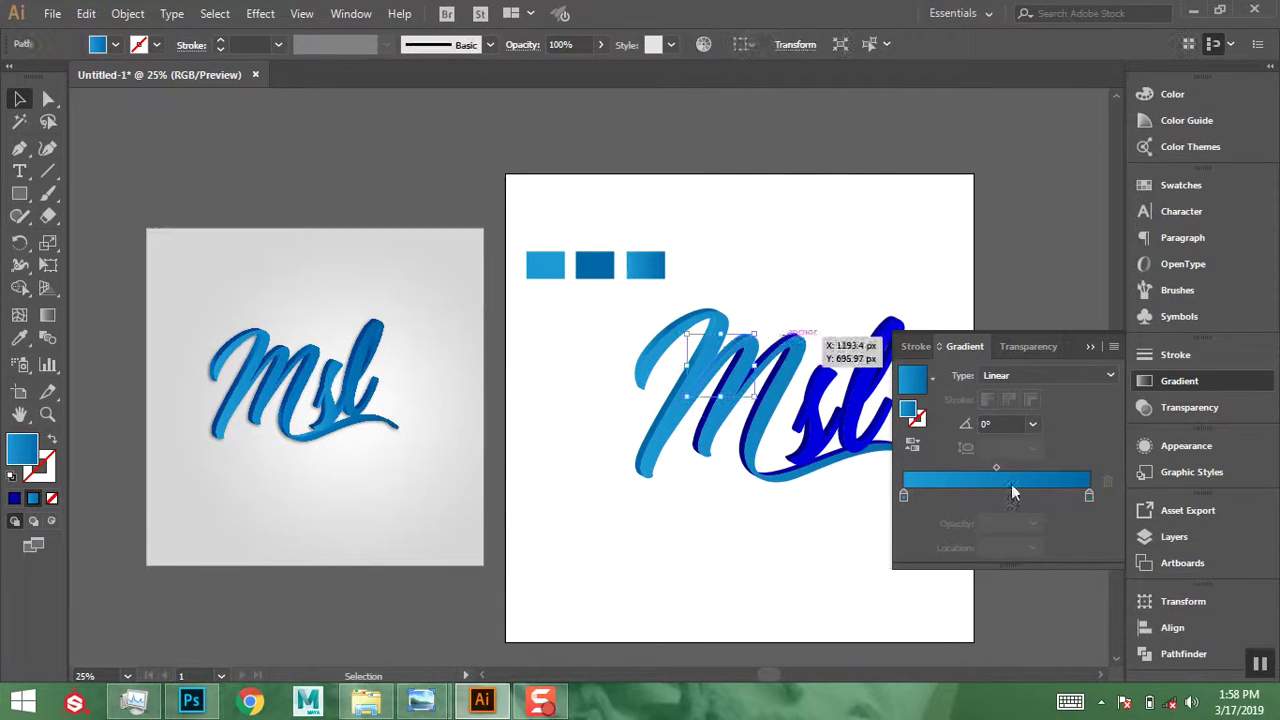
{"action": "left_click_drag", "start_coordinate": [1088, 496], "coordinate": [1030, 497]}
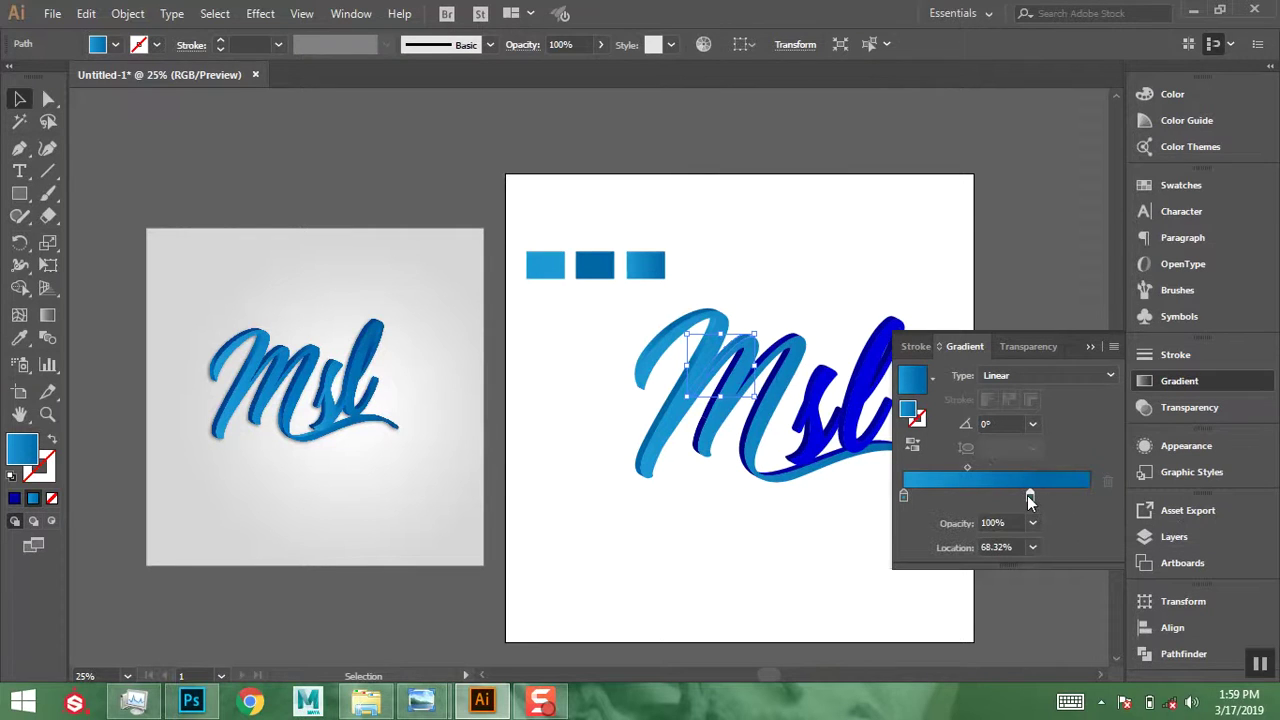
{"action": "left_click", "coordinate": [810, 274]}
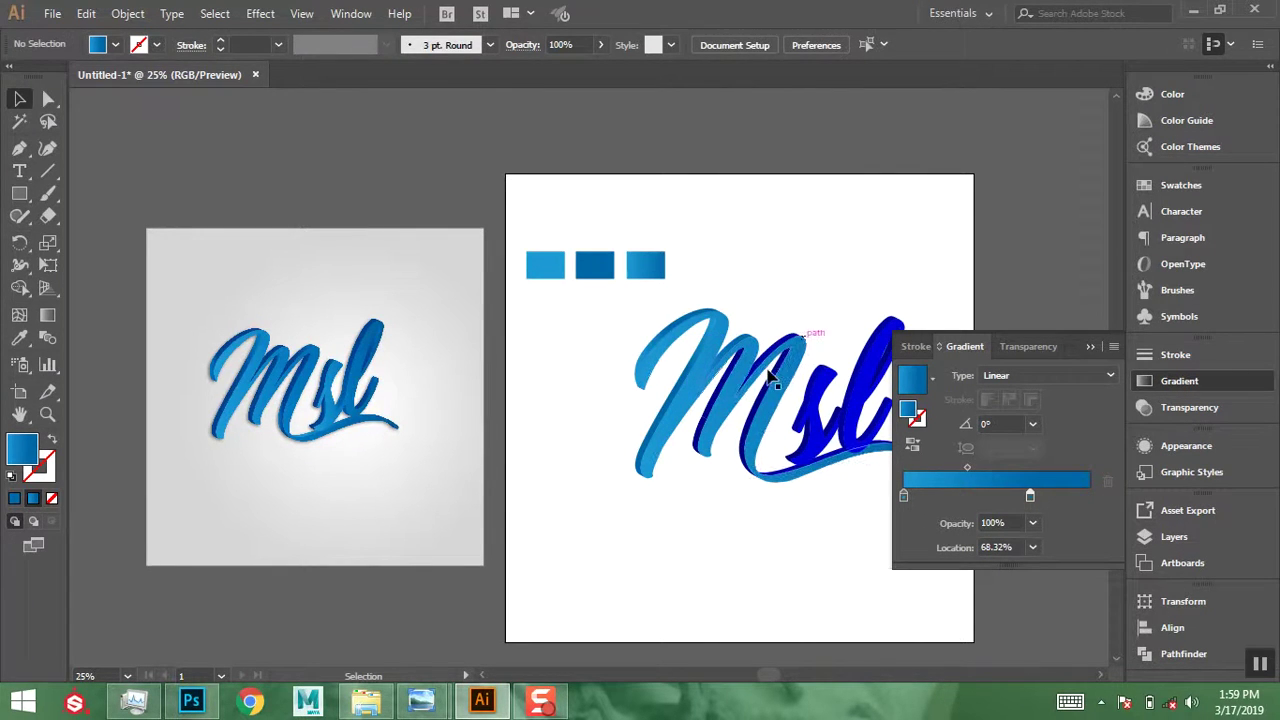
{"action": "left_click", "coordinate": [720, 398]}
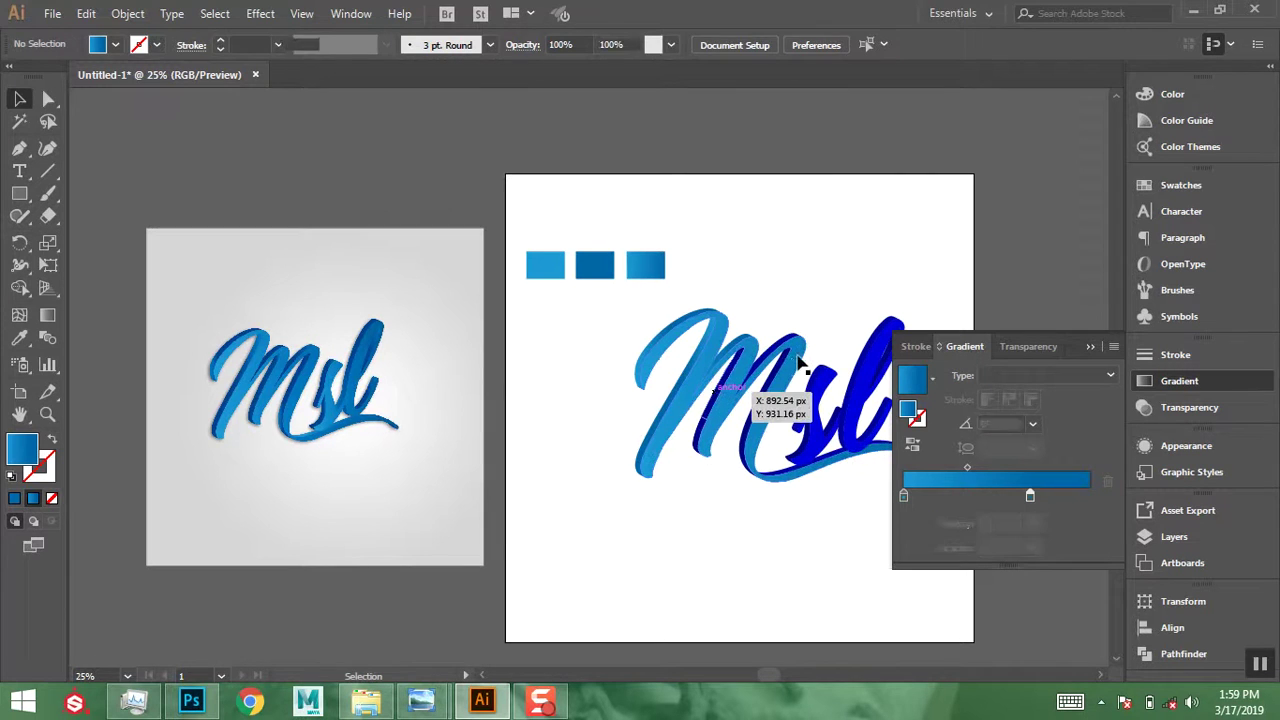
- Zoom in on the M, unite its inner clip group pieces, and fill the result light blue
{"action": "left_click", "coordinate": [47, 414]}
{"action": "left_click_drag", "start_coordinate": [670, 292], "coordinate": [797, 474]}
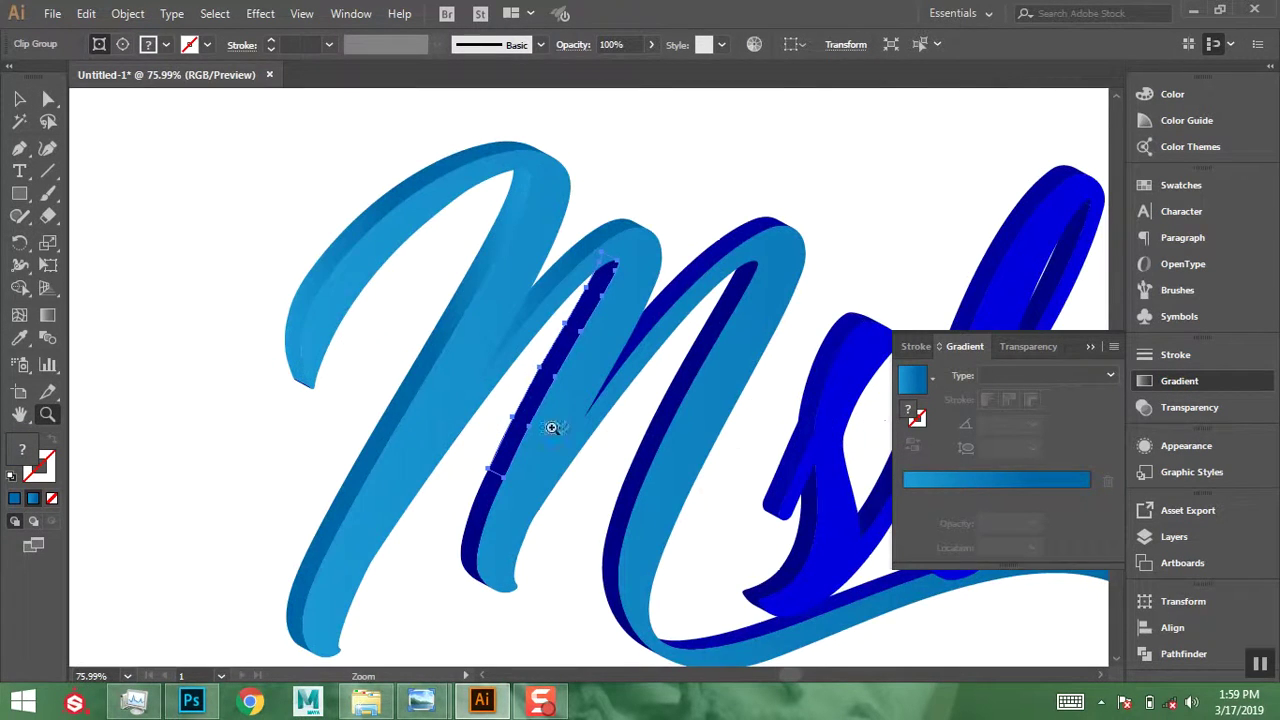
{"action": "left_click", "coordinate": [19, 98]}
{"action": "key", "text": "ctrl+shift+bracketright"}
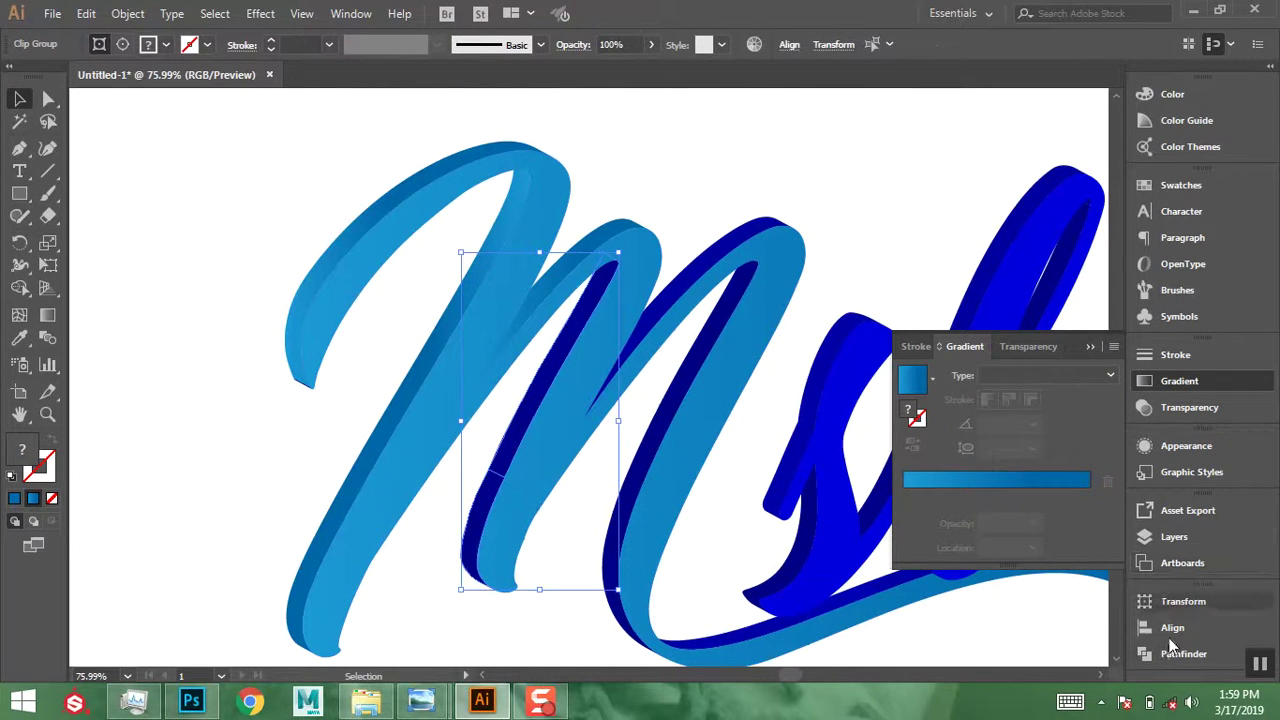
{"action": "left_click", "coordinate": [1167, 653]}
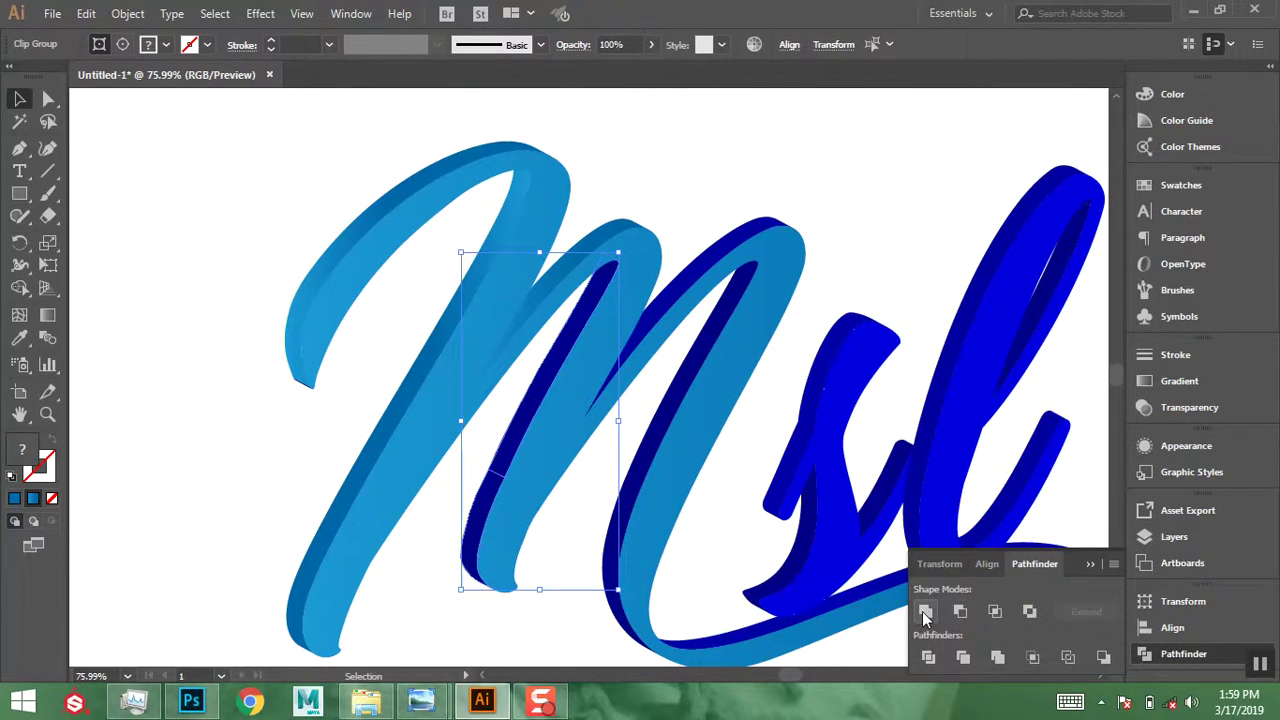
{"action": "left_click", "coordinate": [925, 612]}
{"action": "left_click", "coordinate": [19, 338]}
{"action": "left_click", "coordinate": [485, 248]}
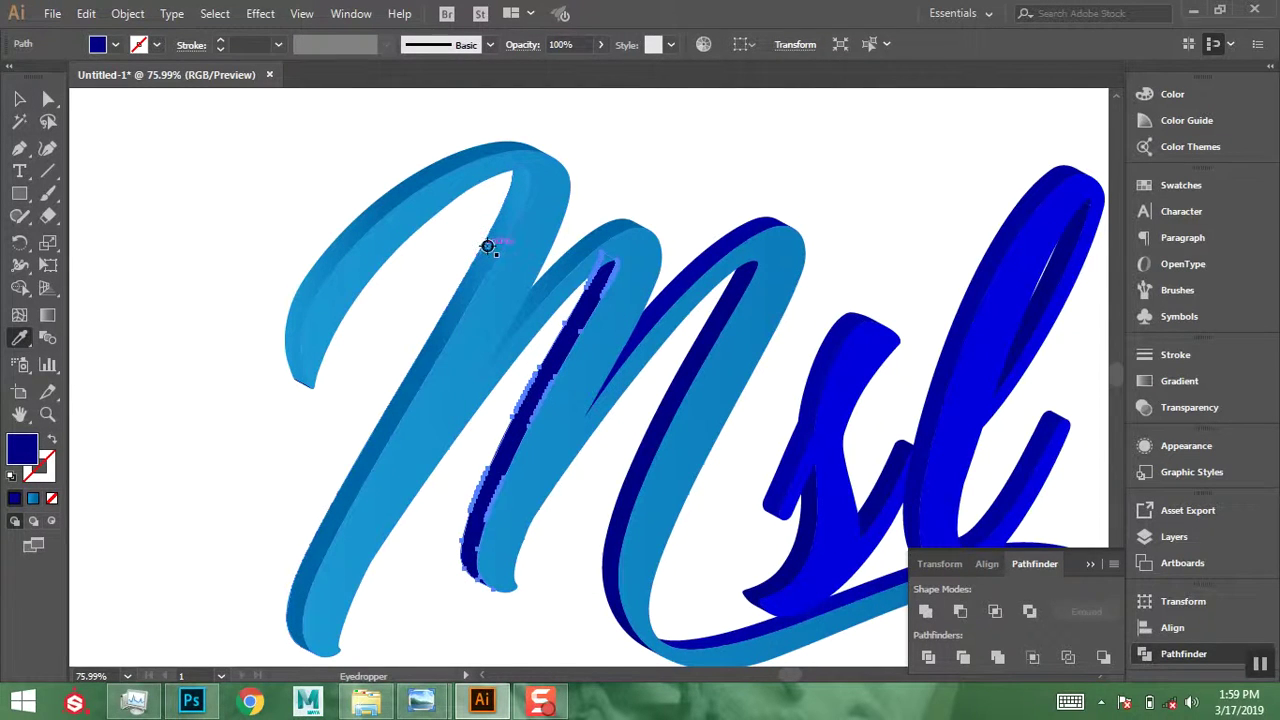
{"action": "left_click", "coordinate": [19, 98]}
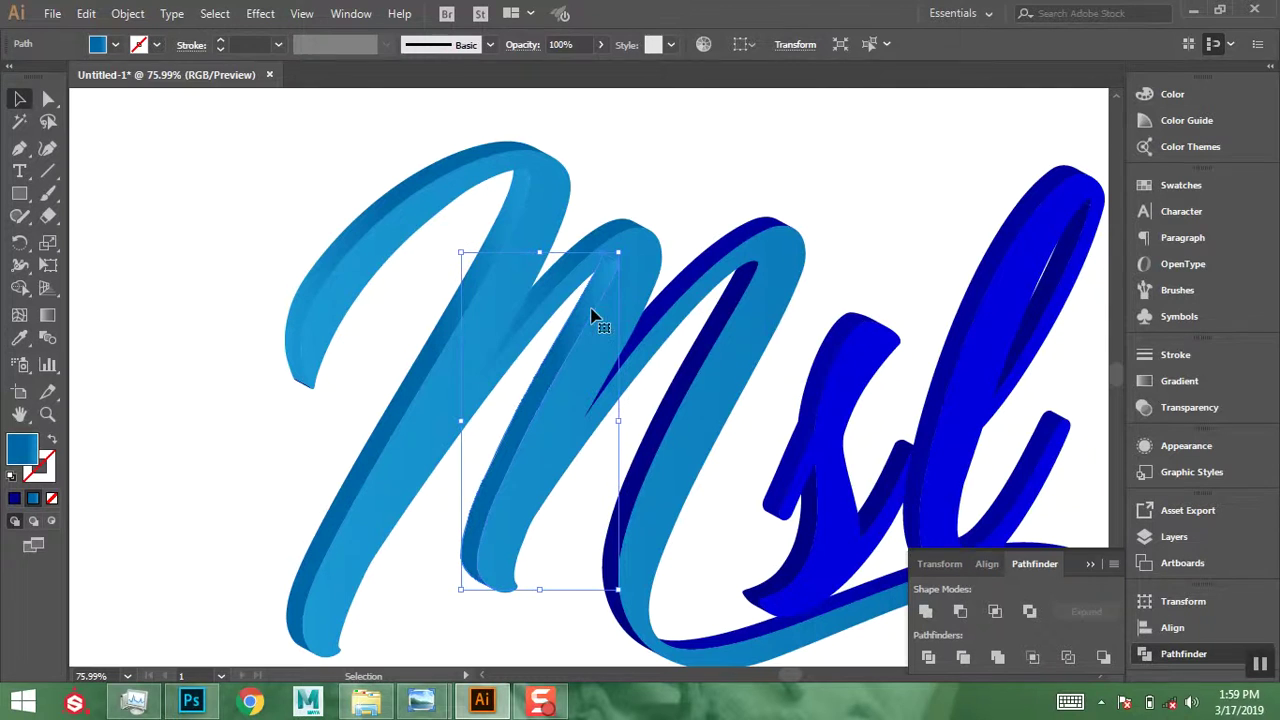
- Give the dark inner face of the M's second arch the light-blue gradient, reversed
{"action": "left_click", "coordinate": [768, 276]}
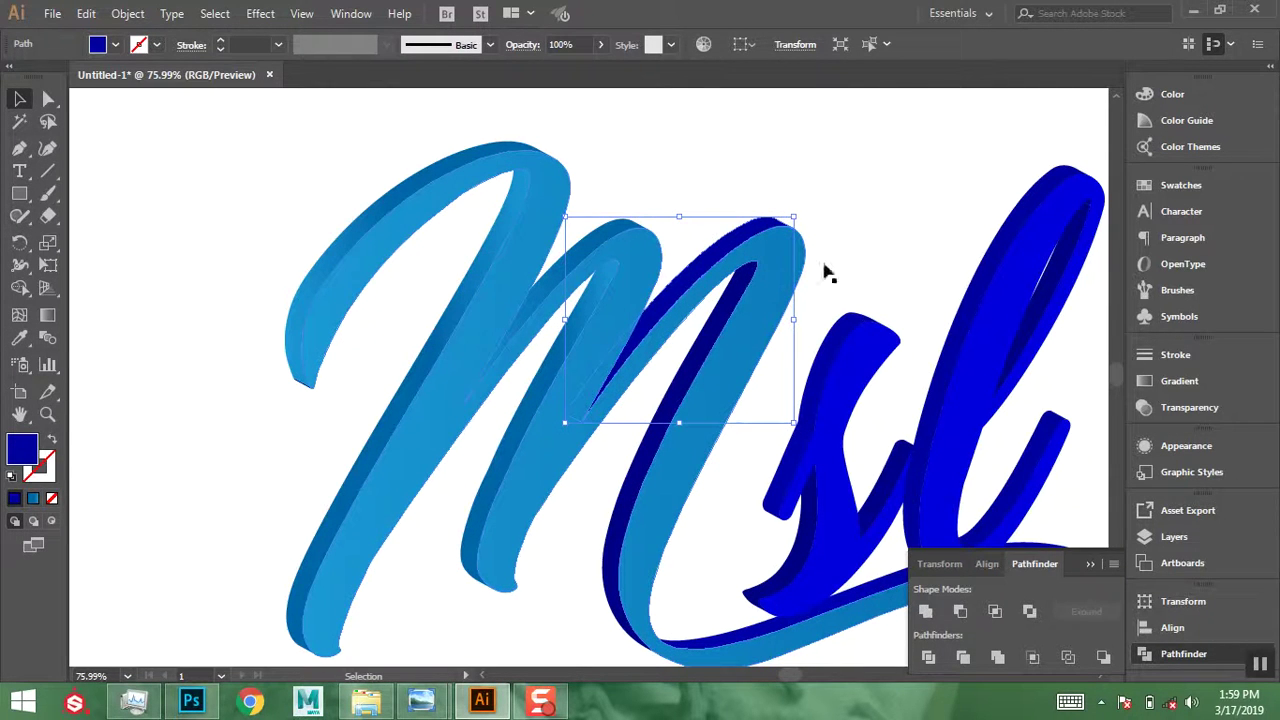
{"action": "left_click", "coordinate": [19, 341]}
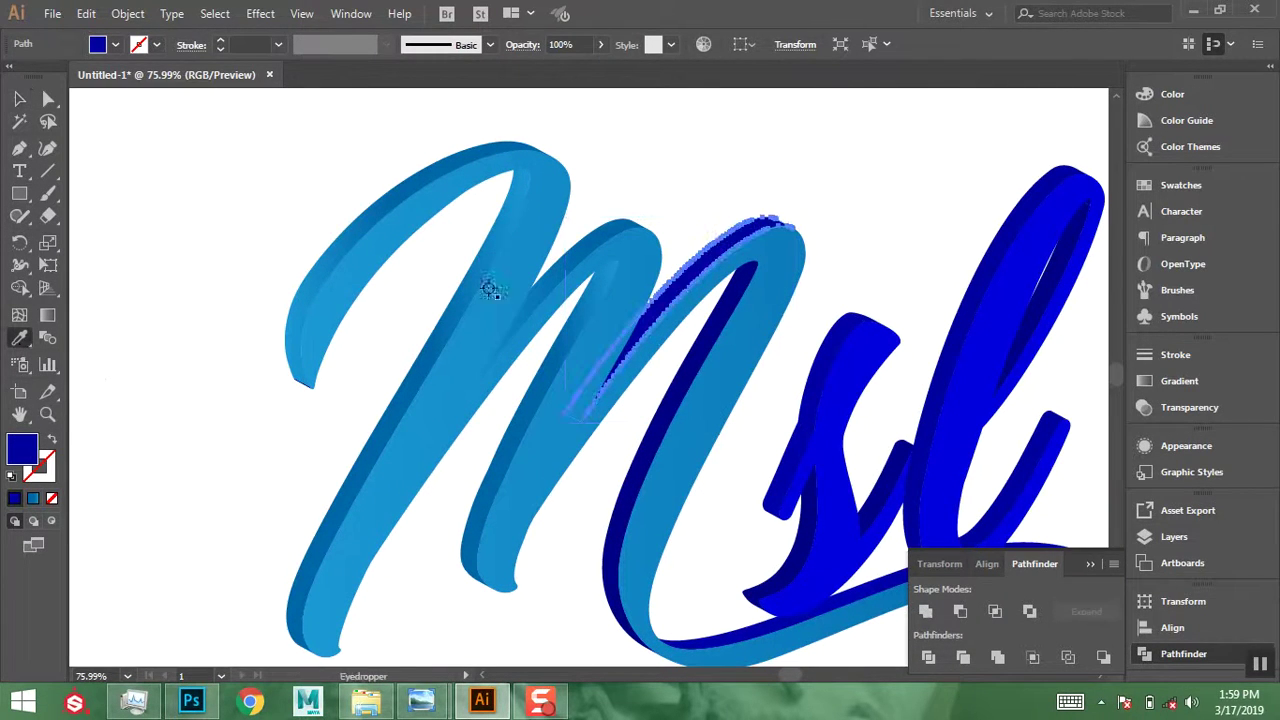
{"action": "left_click", "coordinate": [588, 241]}
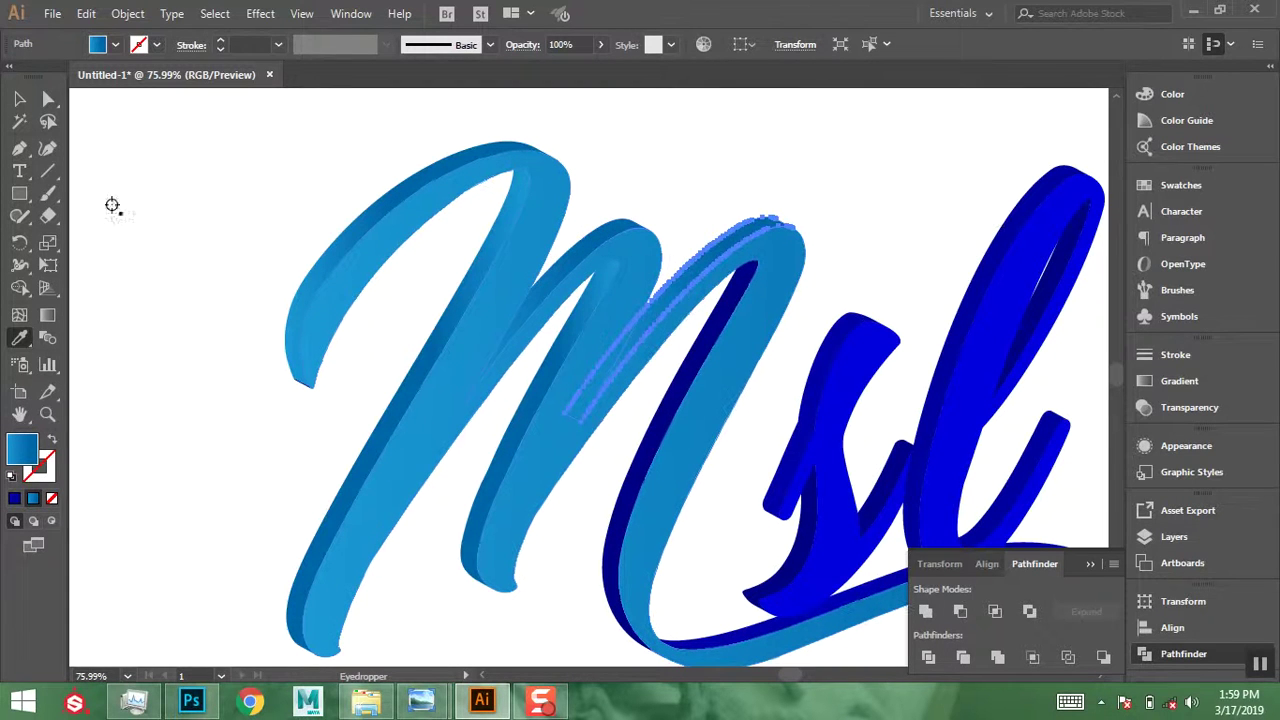
{"action": "left_click", "coordinate": [1175, 382]}
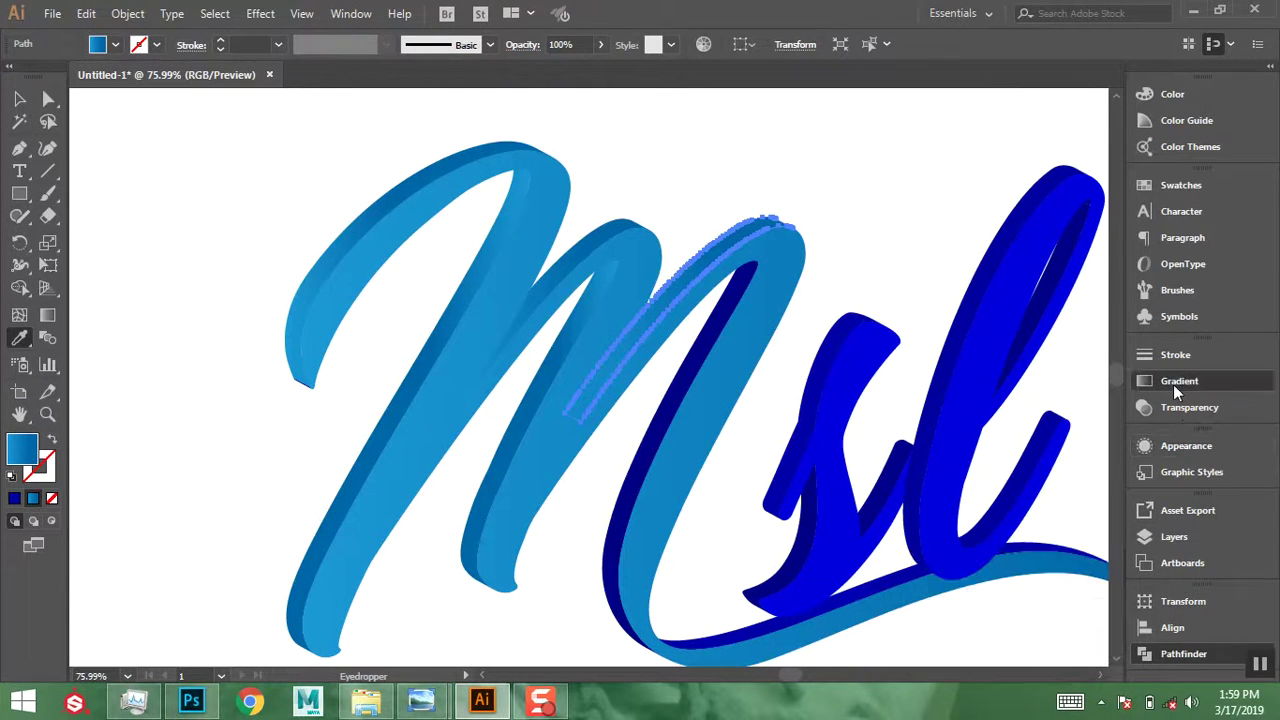
{"action": "left_click", "coordinate": [912, 447]}
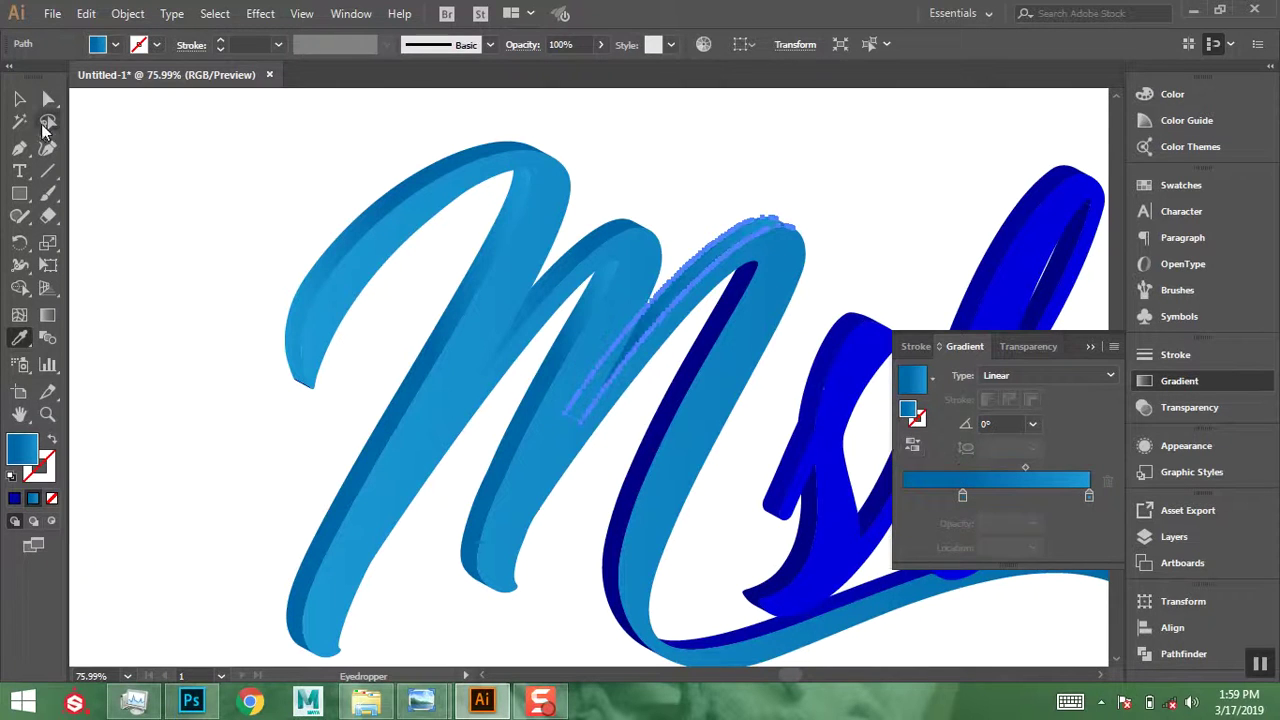
{"action": "left_click", "coordinate": [19, 98]}
- Copy the light-blue gradient onto another navy face of the M
{"action": "left_click_drag", "start_coordinate": [826, 234], "coordinate": [529, 257]}
{"action": "key", "text": "ctrl+alt+["}
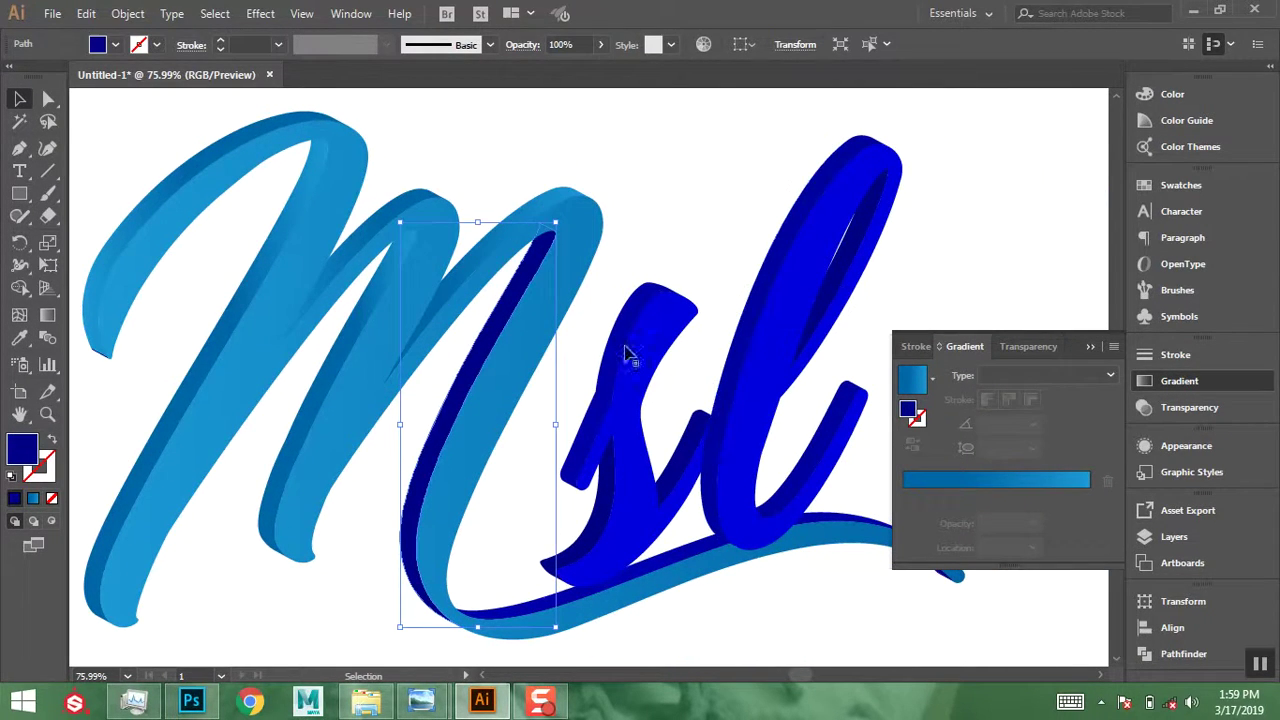
{"action": "left_click", "coordinate": [20, 340]}
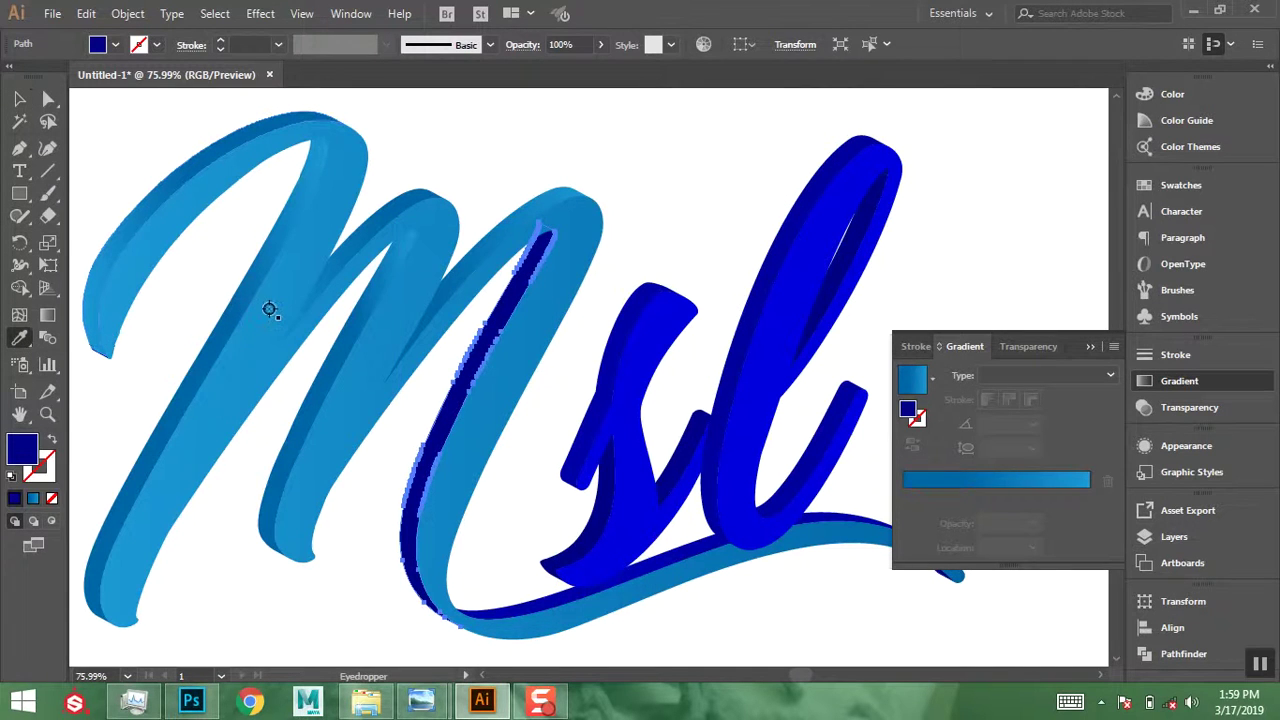
{"action": "left_click", "coordinate": [470, 300]}
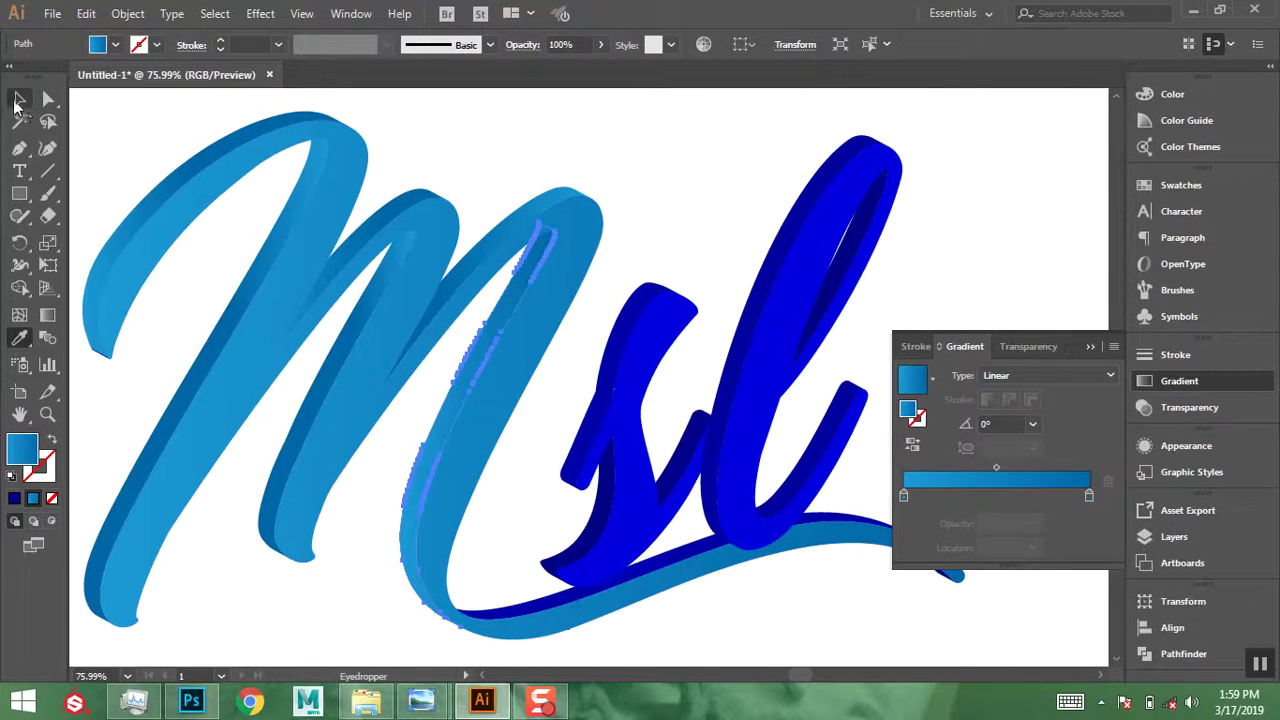
{"action": "left_click", "coordinate": [20, 98]}
{"action": "left_click", "coordinate": [597, 143]}
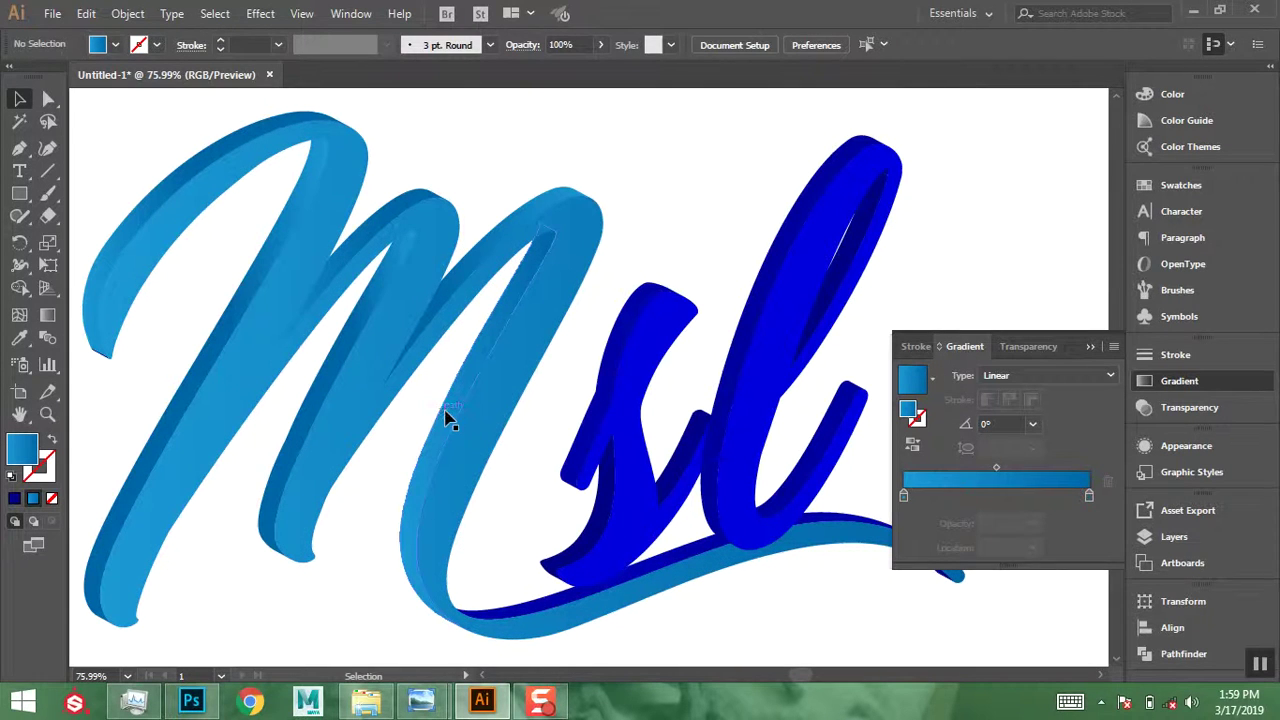
- Move the dark gradient stop on the M's final stroke face to 62.38%
{"action": "left_click", "coordinate": [548, 374]}
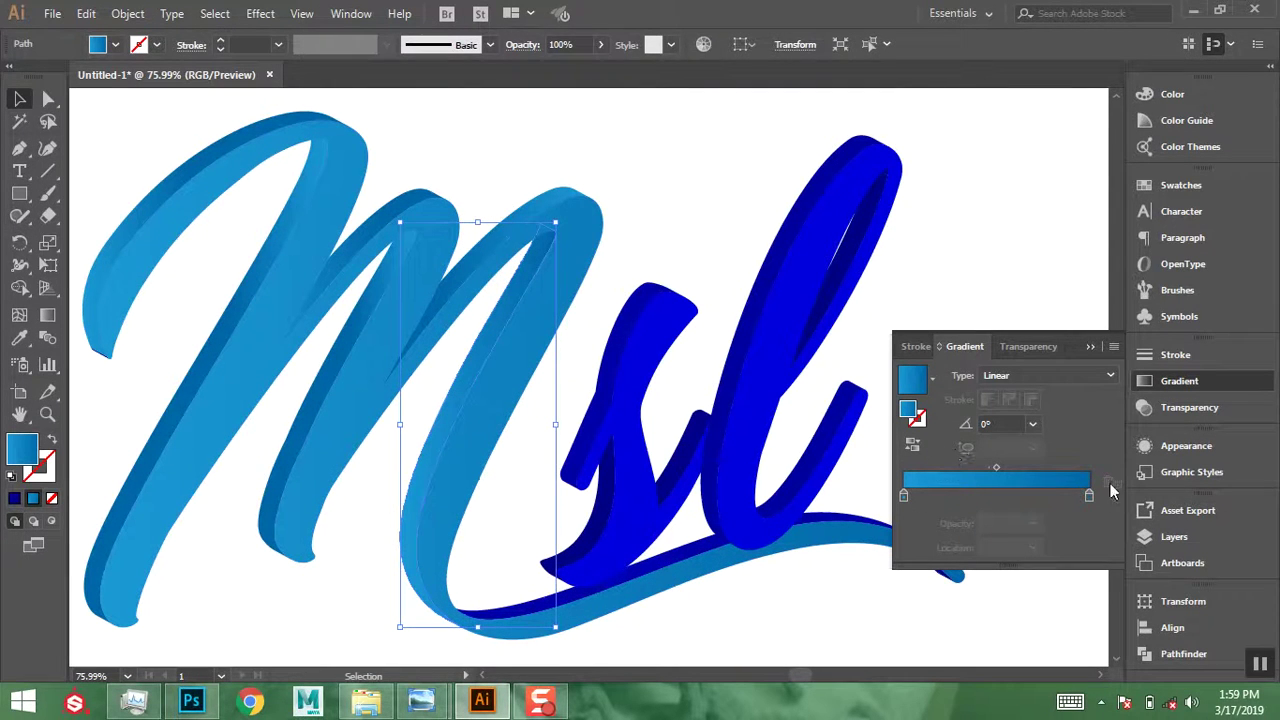
{"action": "left_click_drag", "start_coordinate": [1092, 501], "coordinate": [1022, 500]}
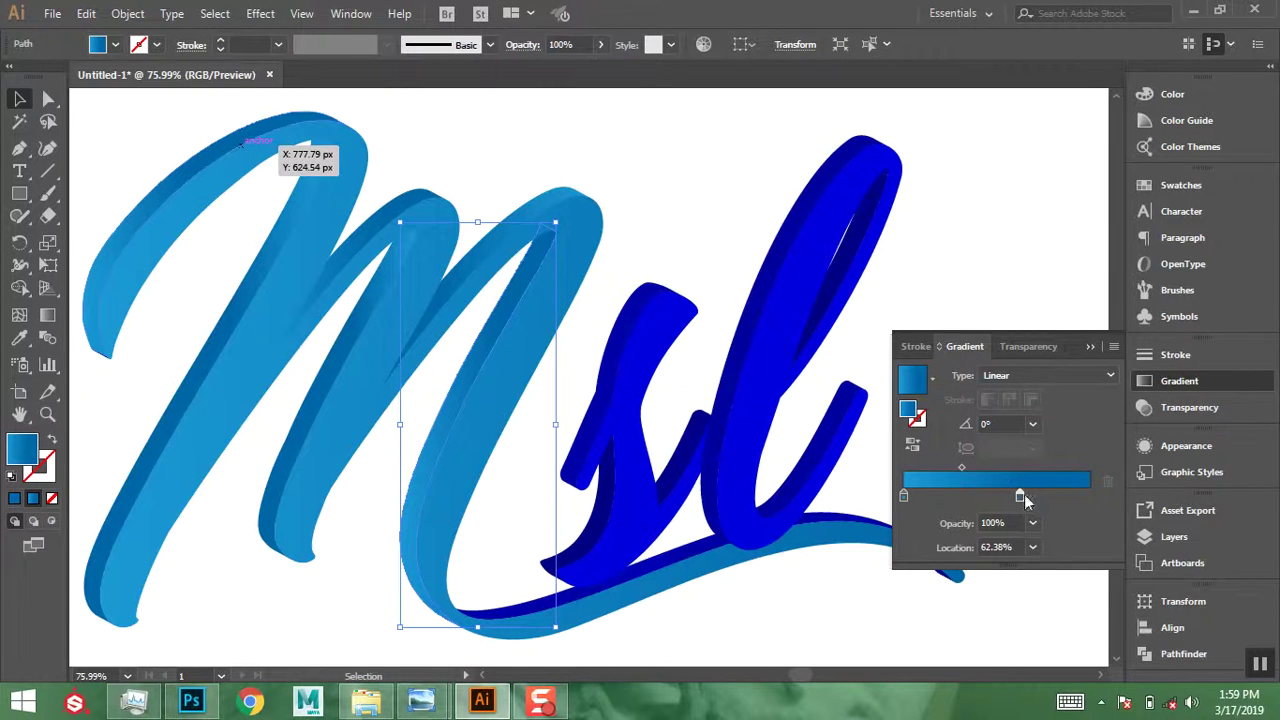
{"action": "left_click", "coordinate": [576, 373]}
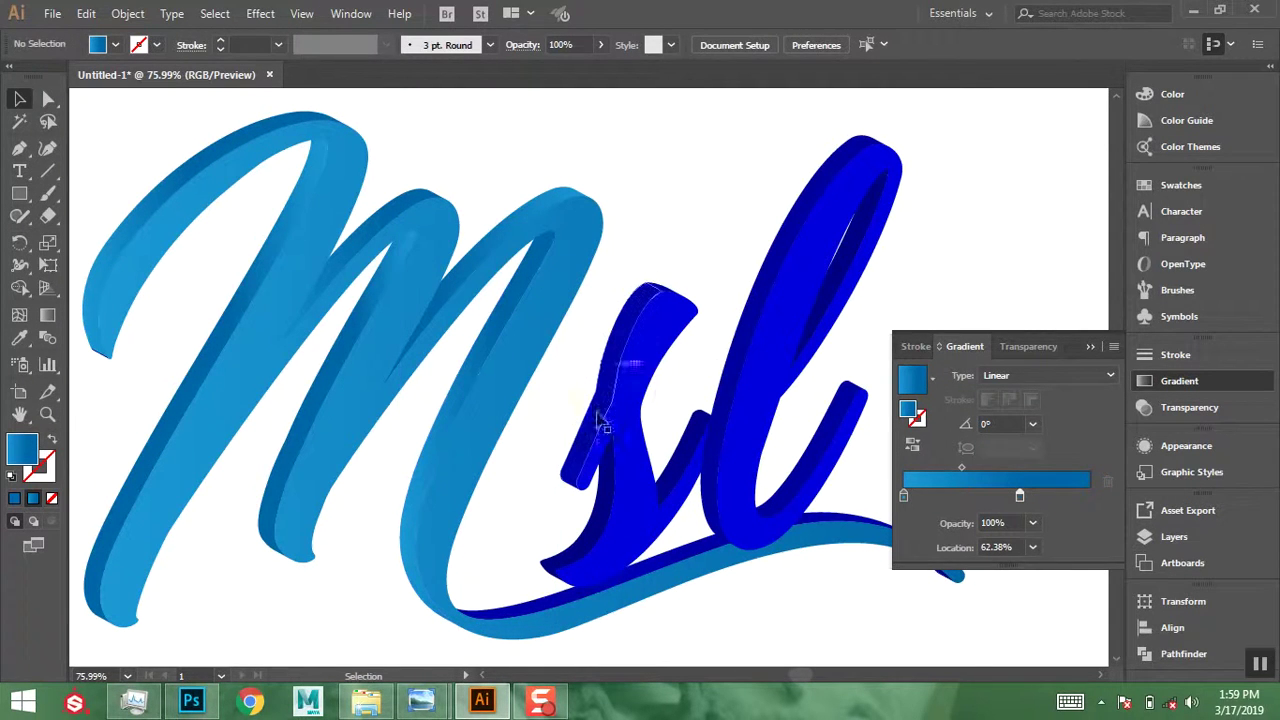
{"action": "left_click", "coordinate": [640, 578]}
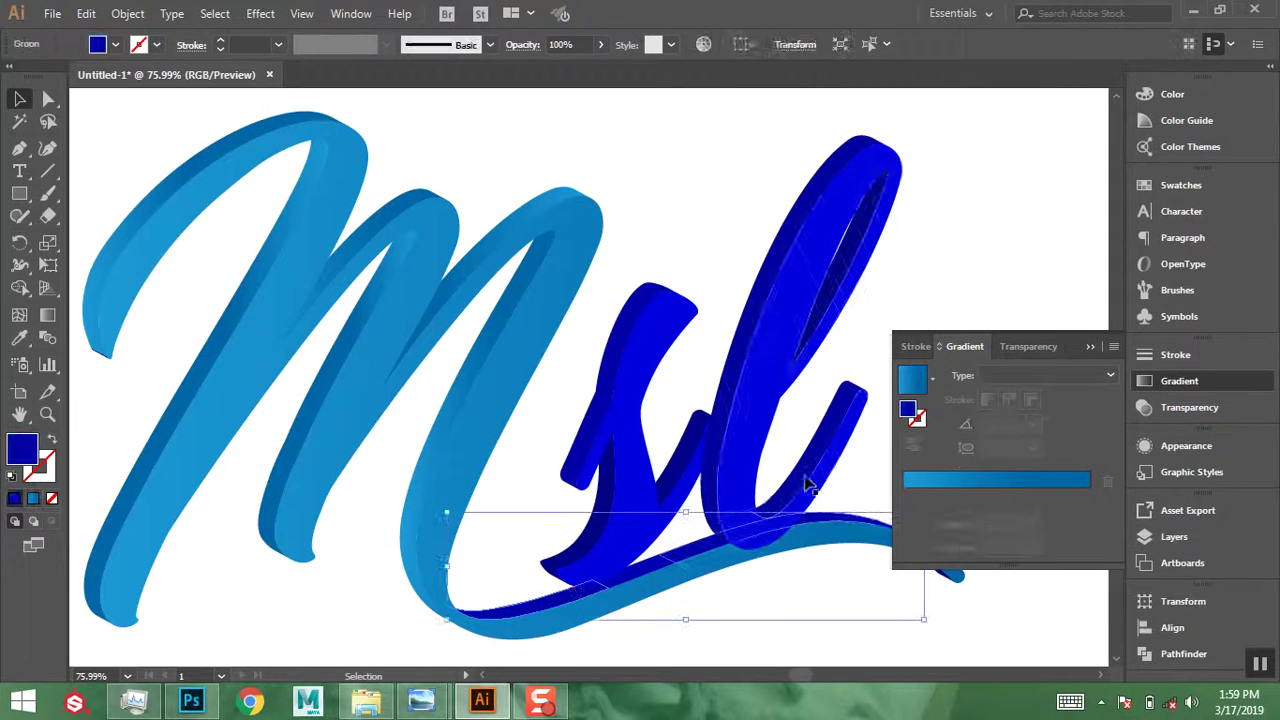
{"action": "left_click", "coordinate": [1176, 653]}
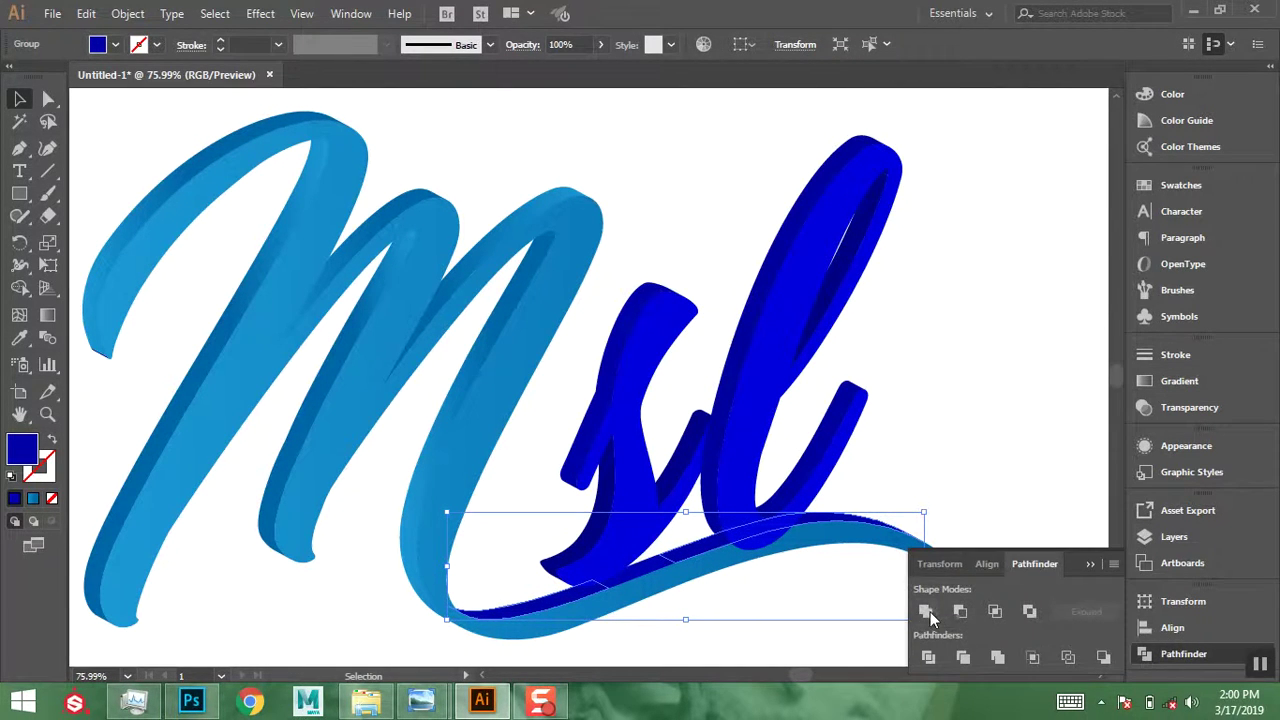
- Unite the swoosh's front face pieces into a single shape
{"action": "left_click", "coordinate": [881, 408]}
{"action": "left_click", "coordinate": [634, 570]}
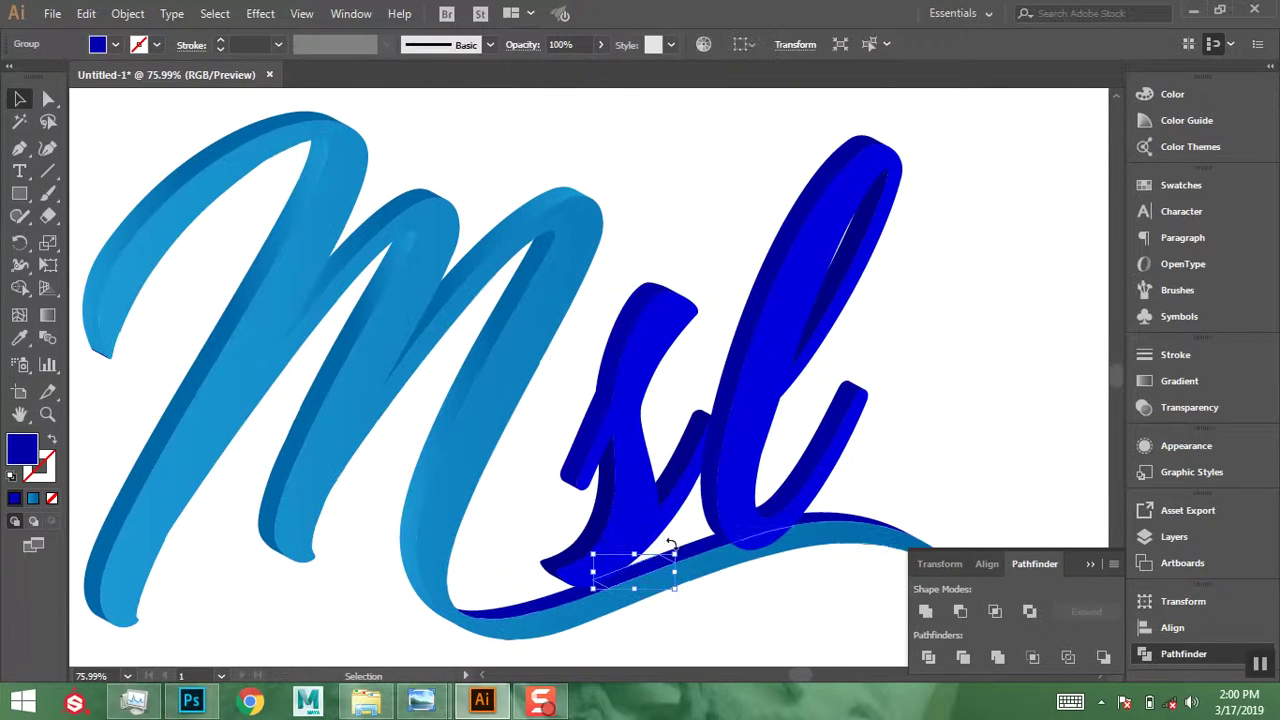
{"action": "left_click", "coordinate": [745, 543], "text": "shift"}
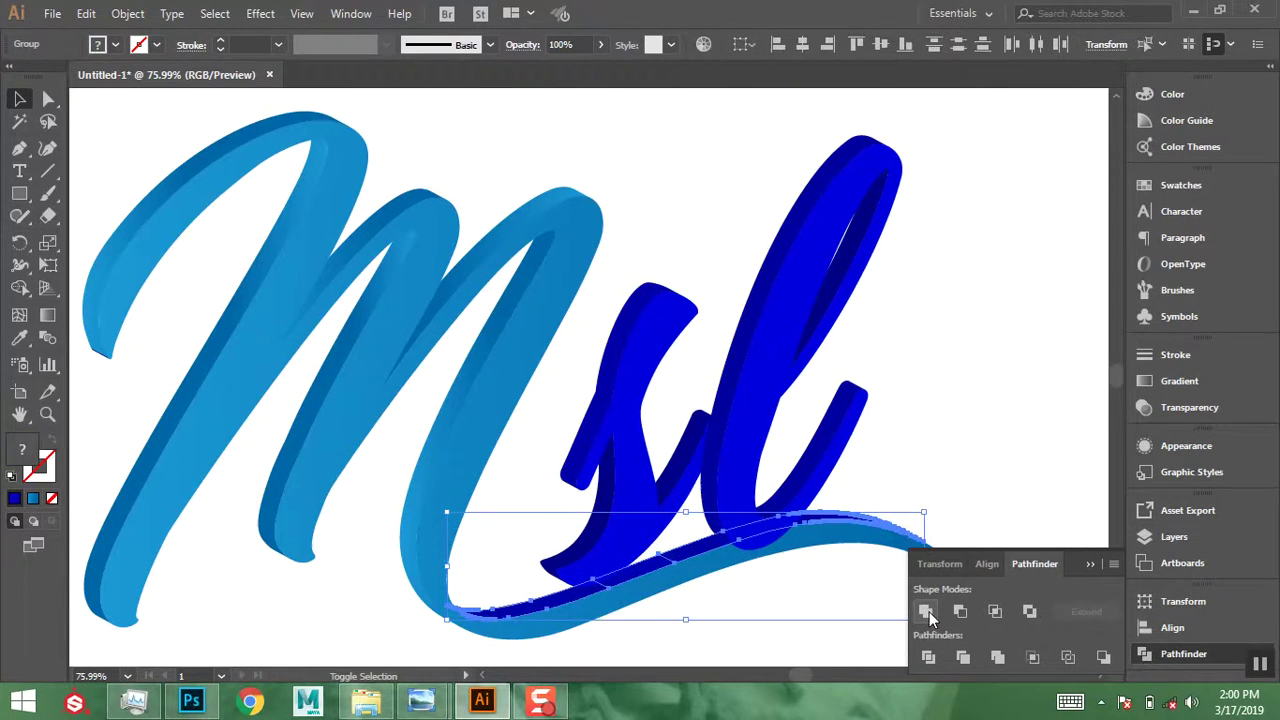
{"action": "left_click", "coordinate": [926, 611]}
{"action": "left_click", "coordinate": [926, 408]}
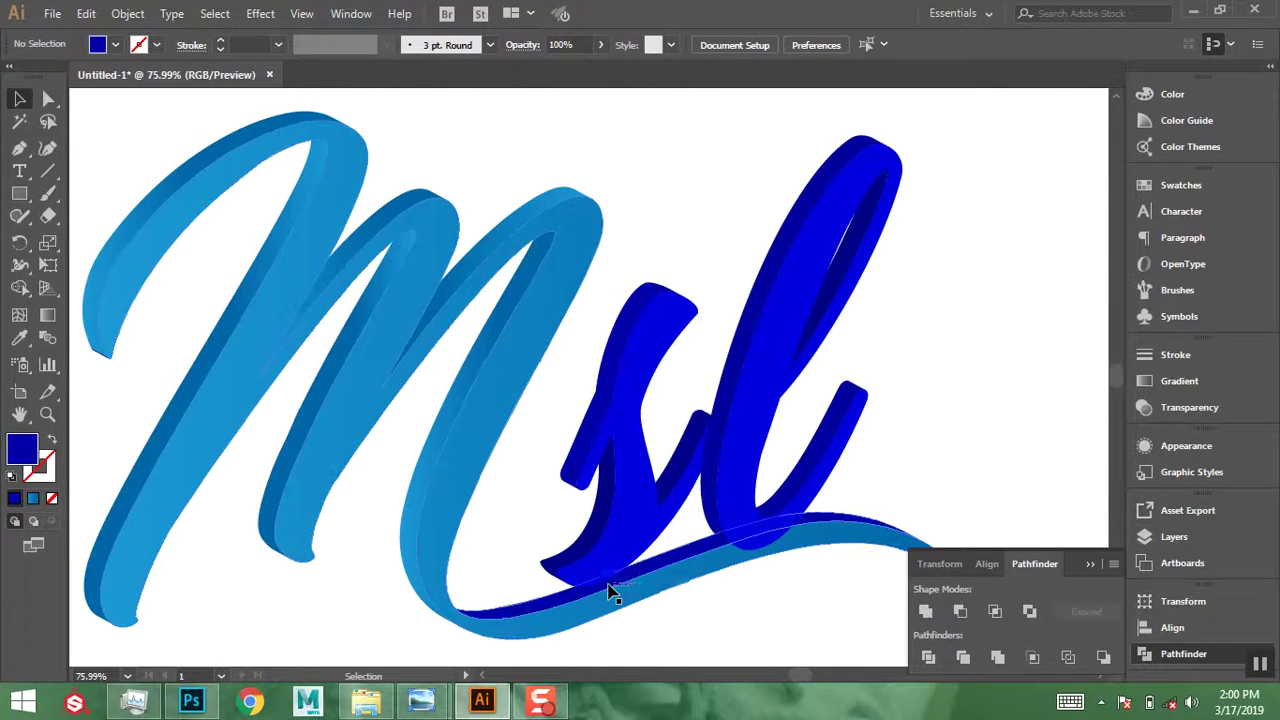
- Give the merged swoosh face the M's light-blue gradient and reverse its direction
{"action": "left_click", "coordinate": [541, 607]}
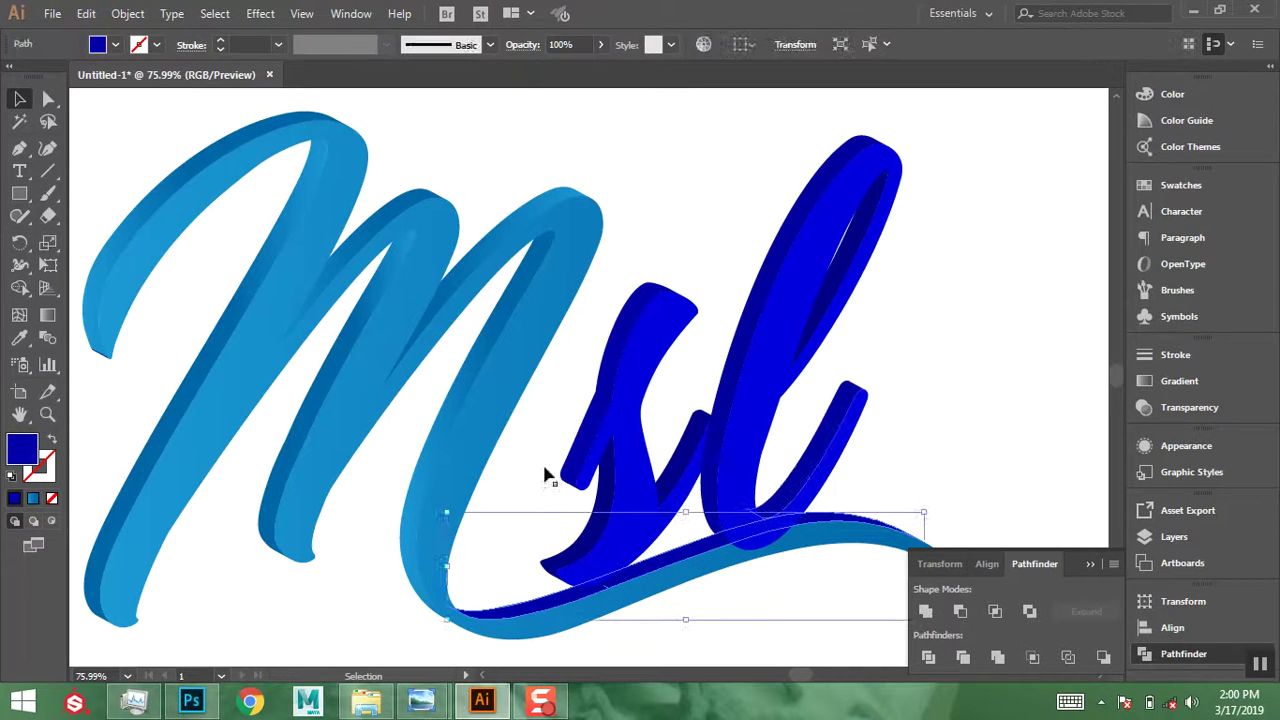
{"action": "left_click", "coordinate": [19, 337]}
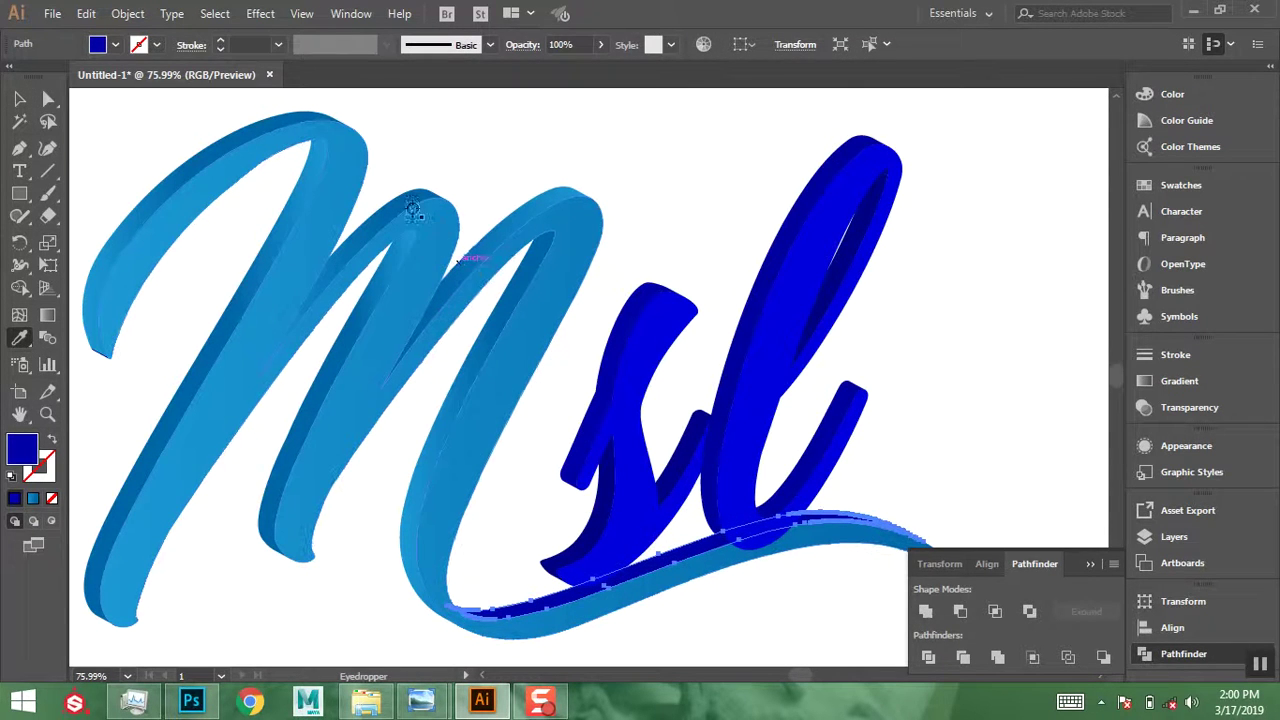
{"action": "left_click", "coordinate": [546, 179]}
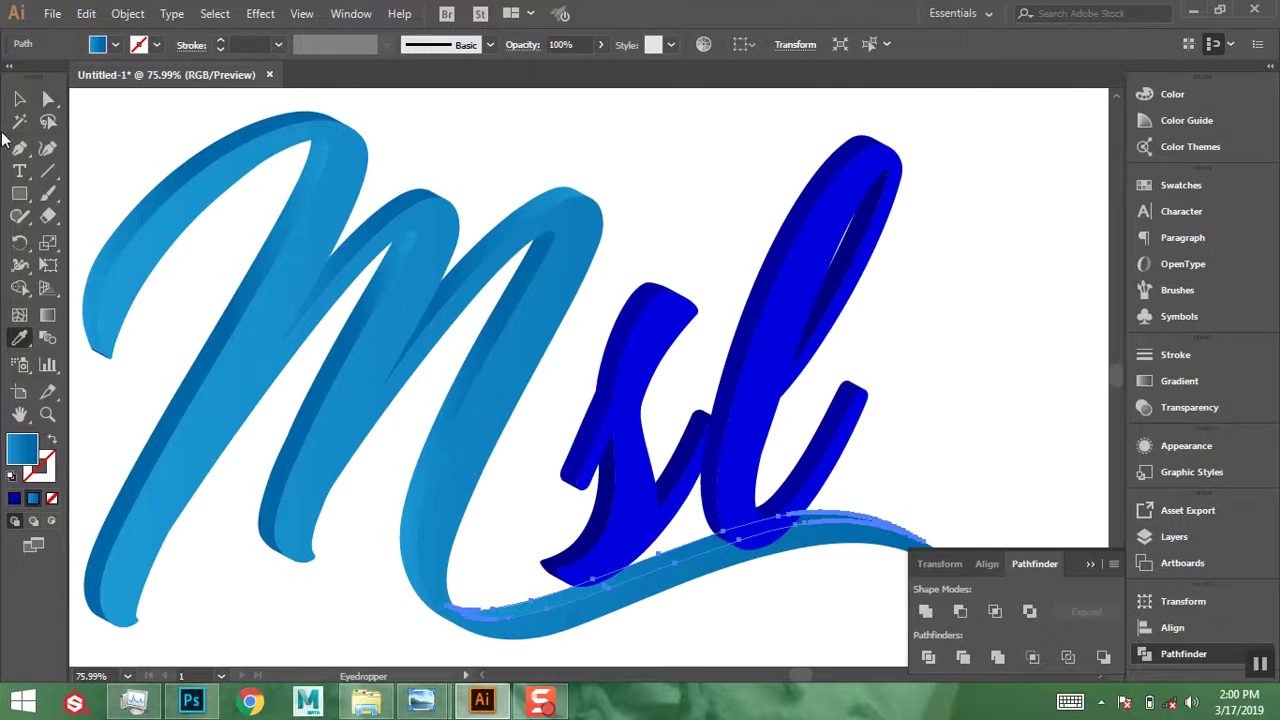
{"action": "left_click", "coordinate": [1165, 382]}
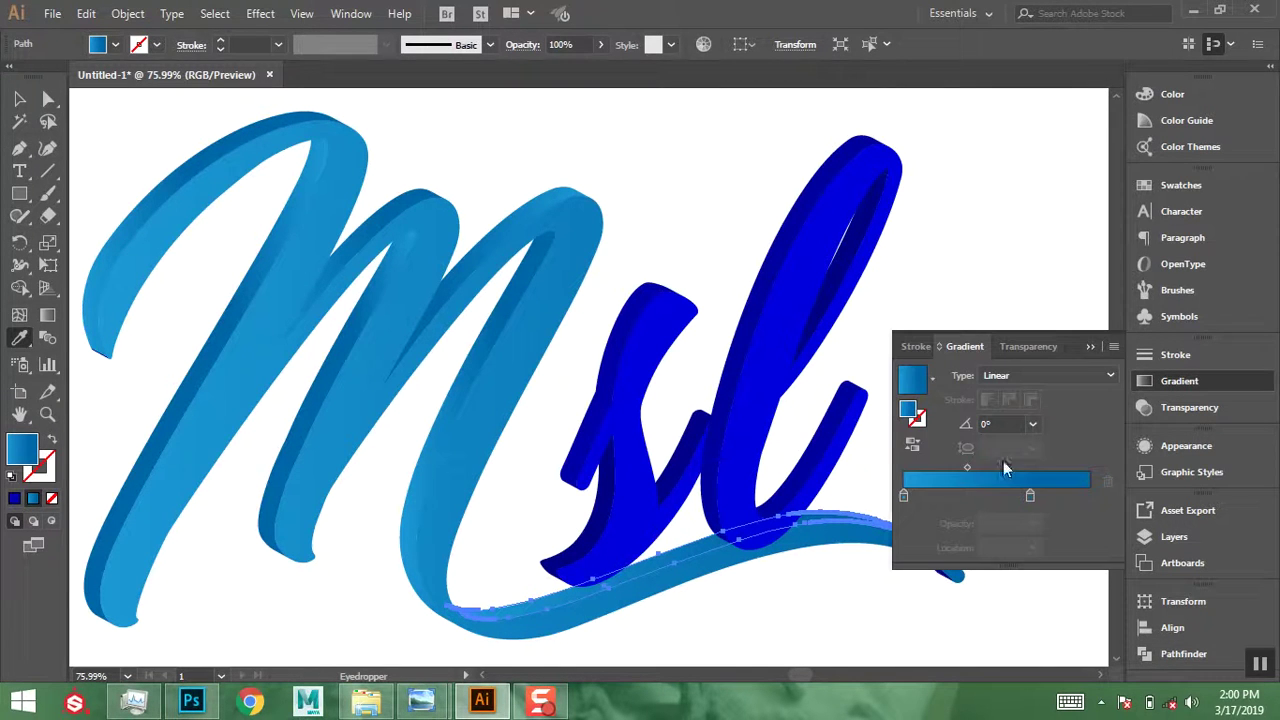
{"action": "left_click", "coordinate": [913, 443]}
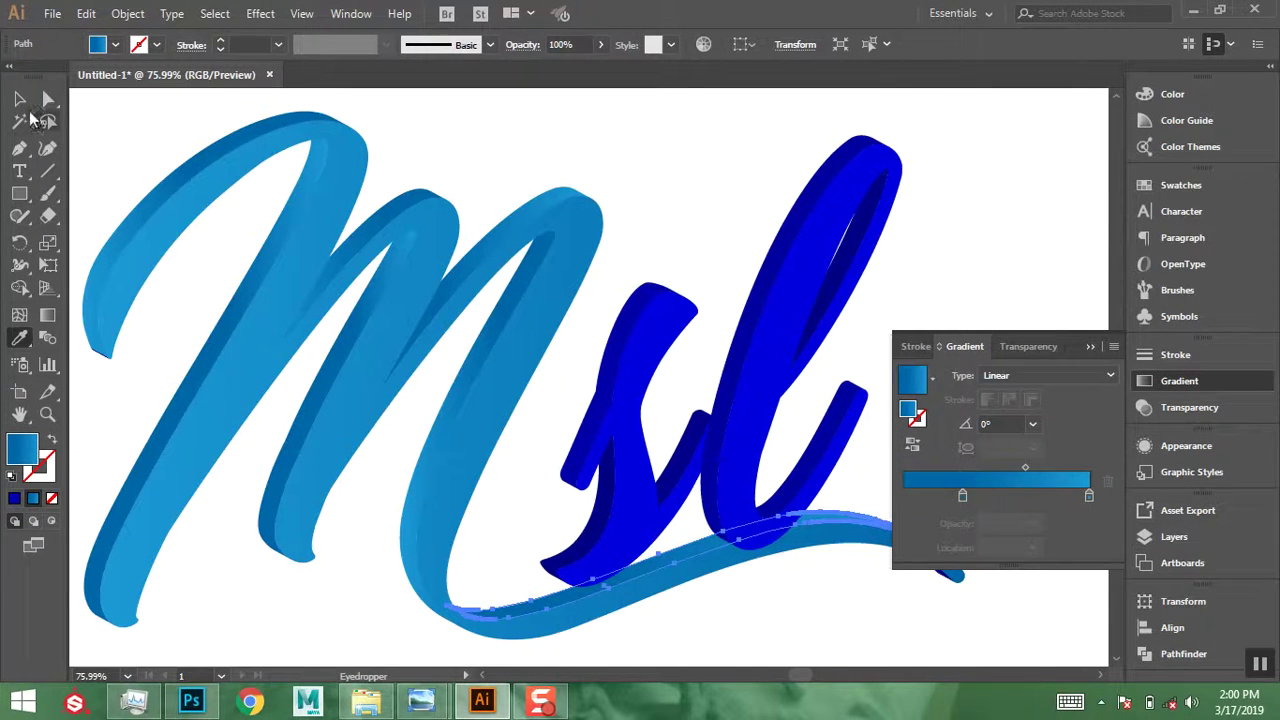
{"action": "key", "text": "v"}
{"action": "left_click", "coordinate": [1012, 325]}
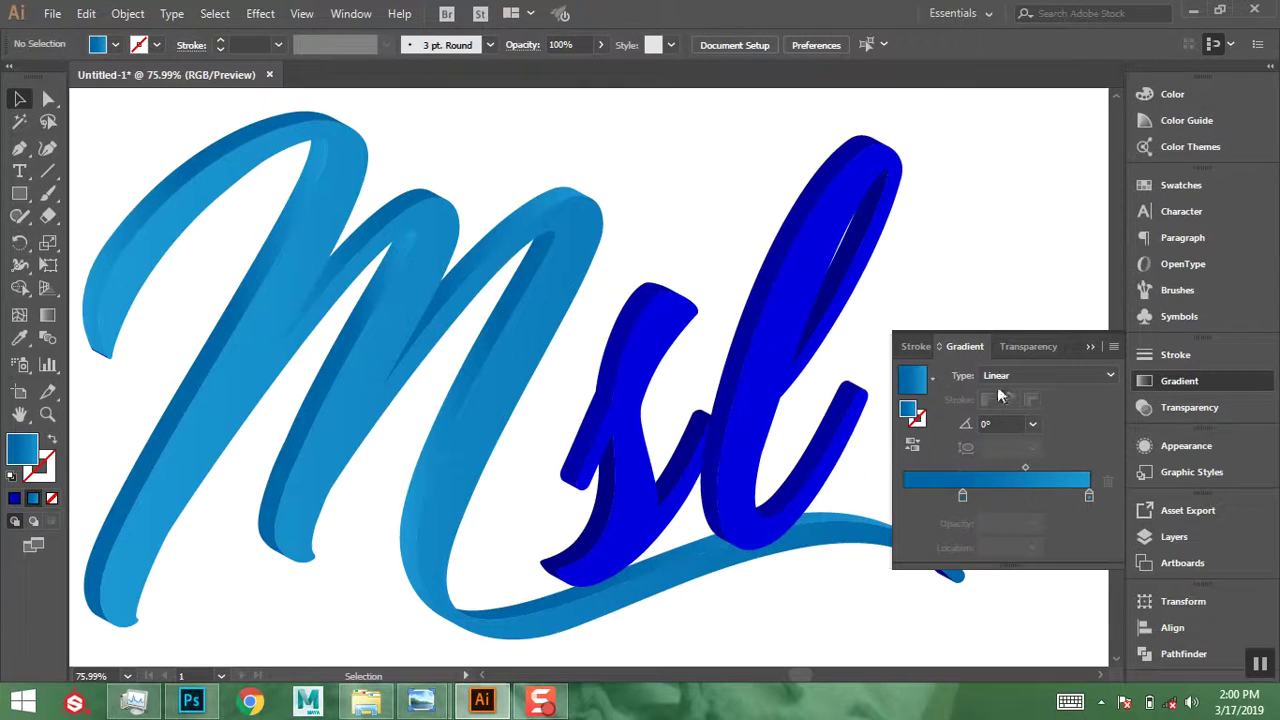
- Eyedropper the M's light-blue gradient onto the swoosh's dark tail piece
{"action": "scroll", "coordinate": [730, 520], "scroll_direction": "right", "scroll_amount": 3}
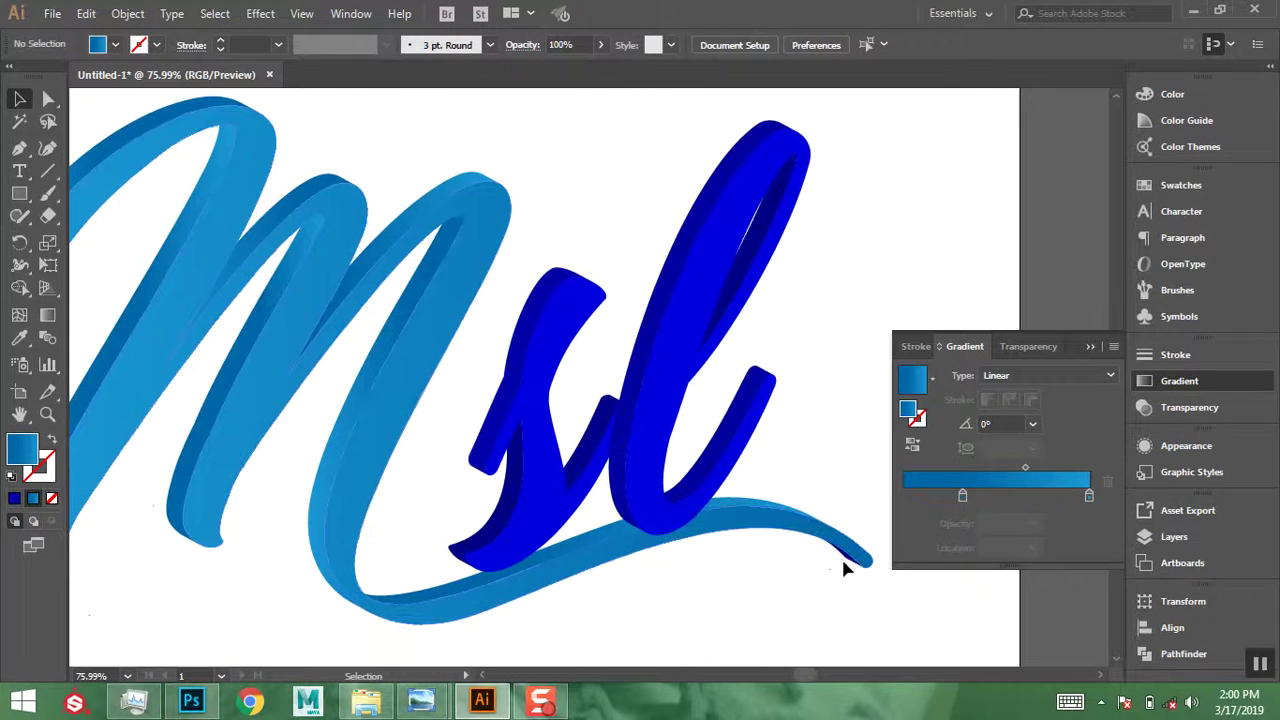
{"action": "left_click", "coordinate": [845, 555]}
{"action": "key", "text": "i"}
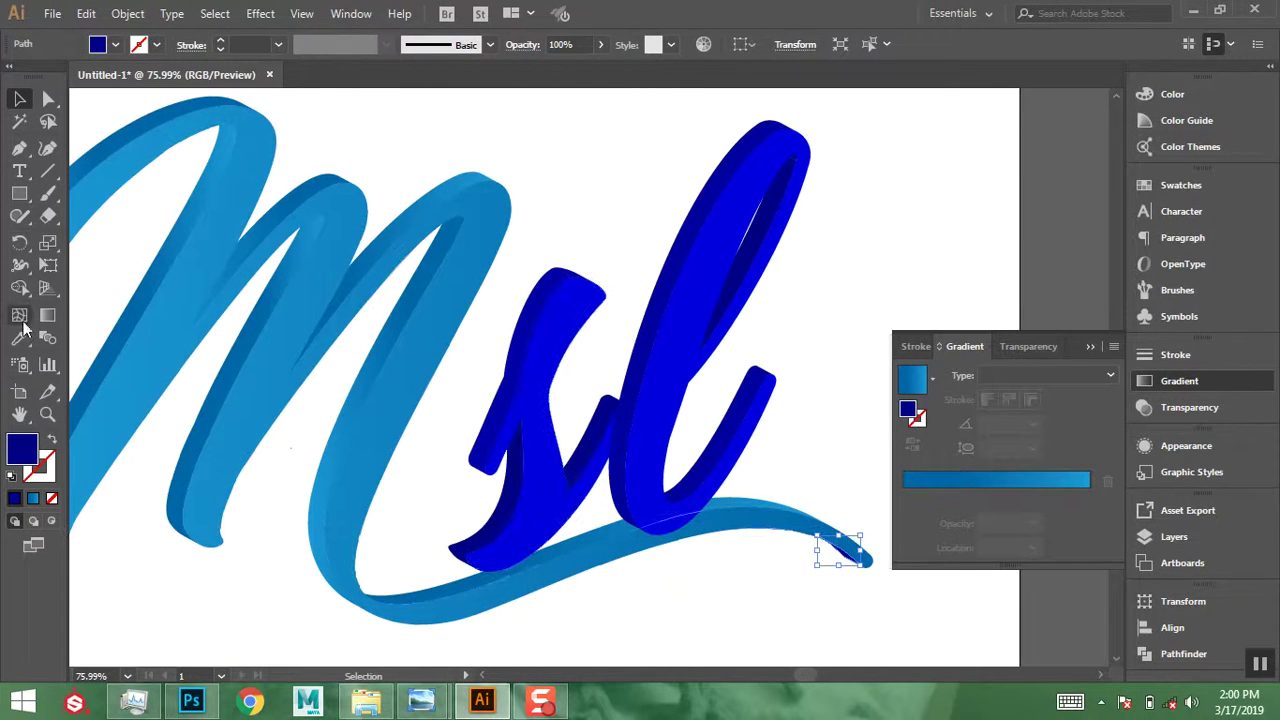
{"action": "left_click", "coordinate": [186, 361]}
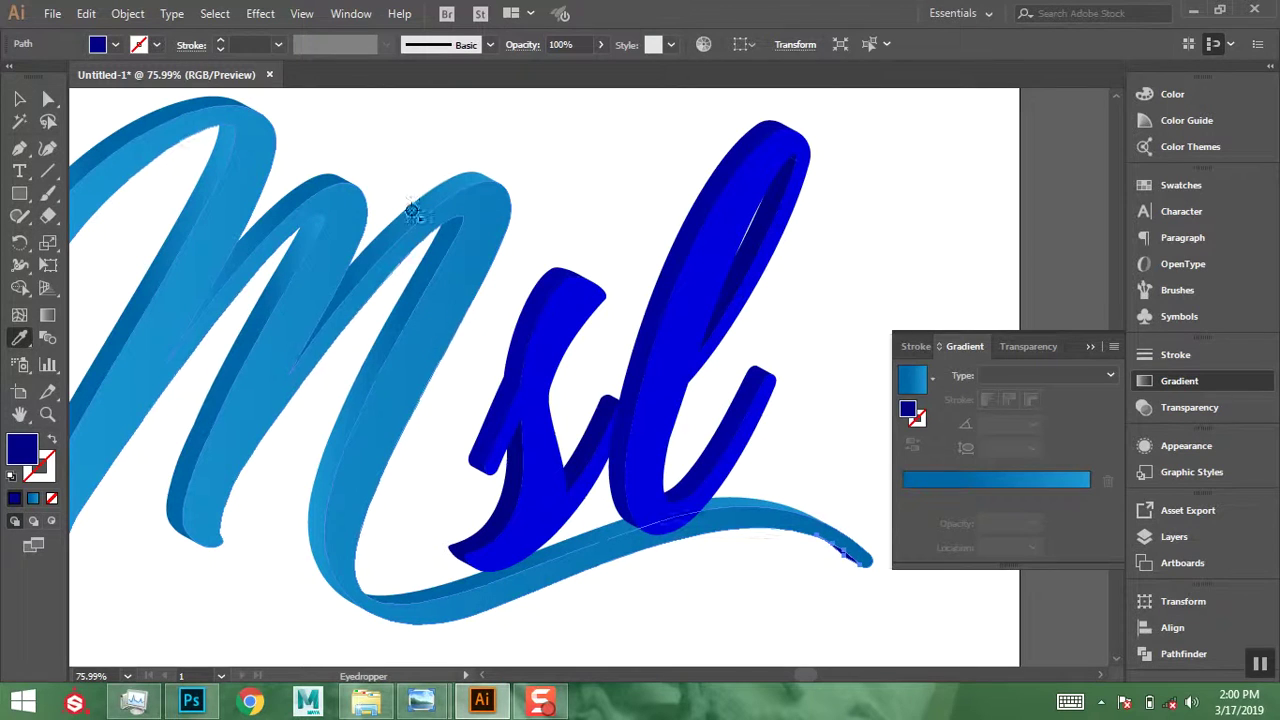
{"action": "left_click", "coordinate": [460, 192]}
{"action": "left_click", "coordinate": [16, 100]}
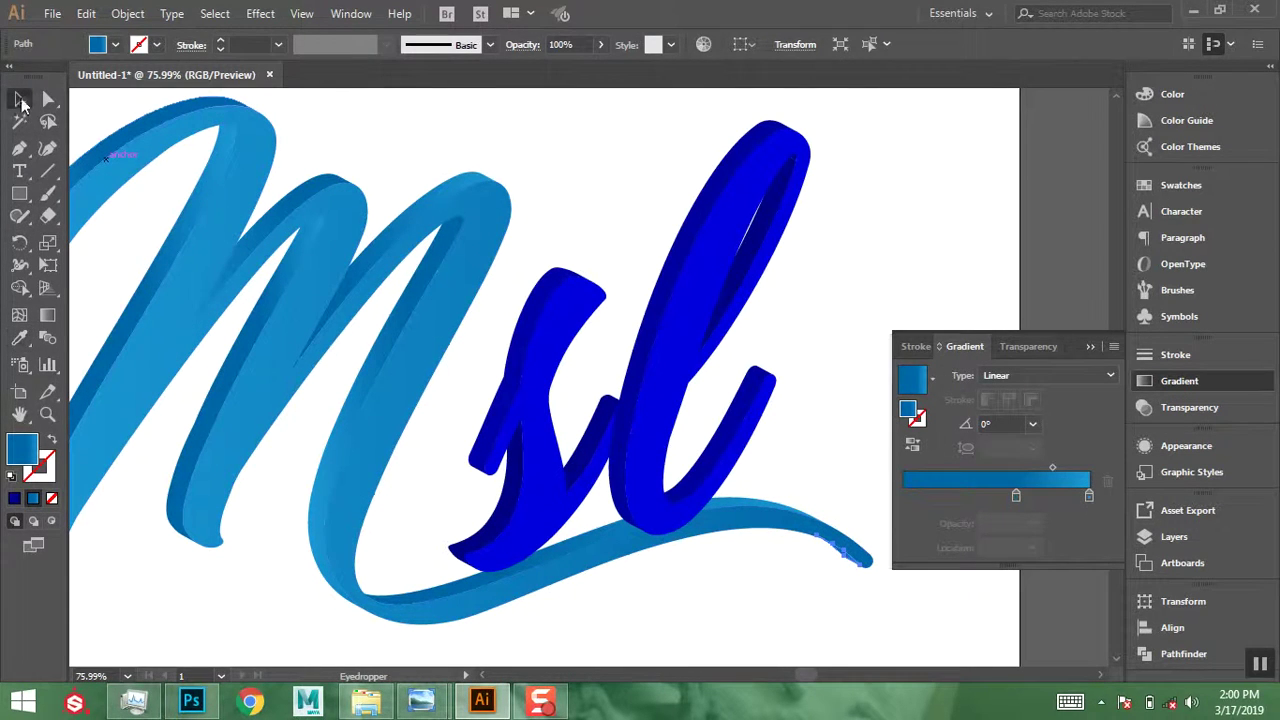
{"action": "left_click", "coordinate": [572, 201]}
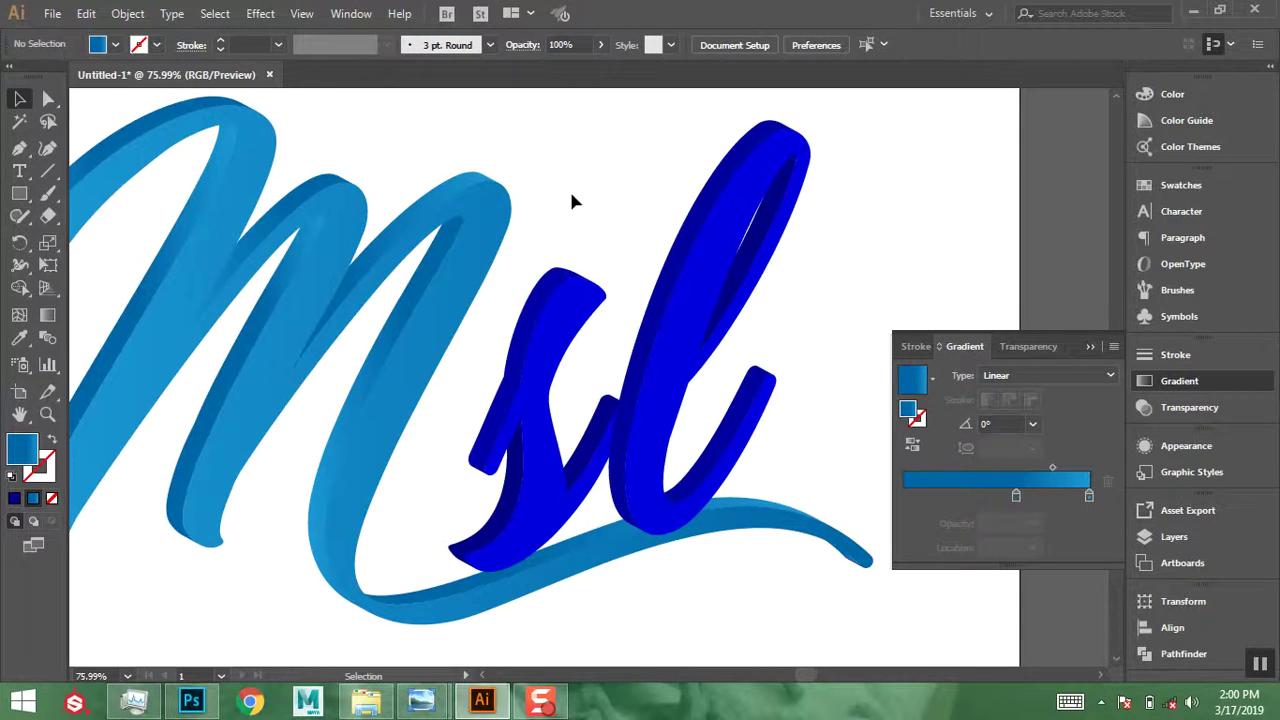
- Try shifting the tail's gradient stops left, then undo and select the s group
{"action": "left_click", "coordinate": [852, 566]}
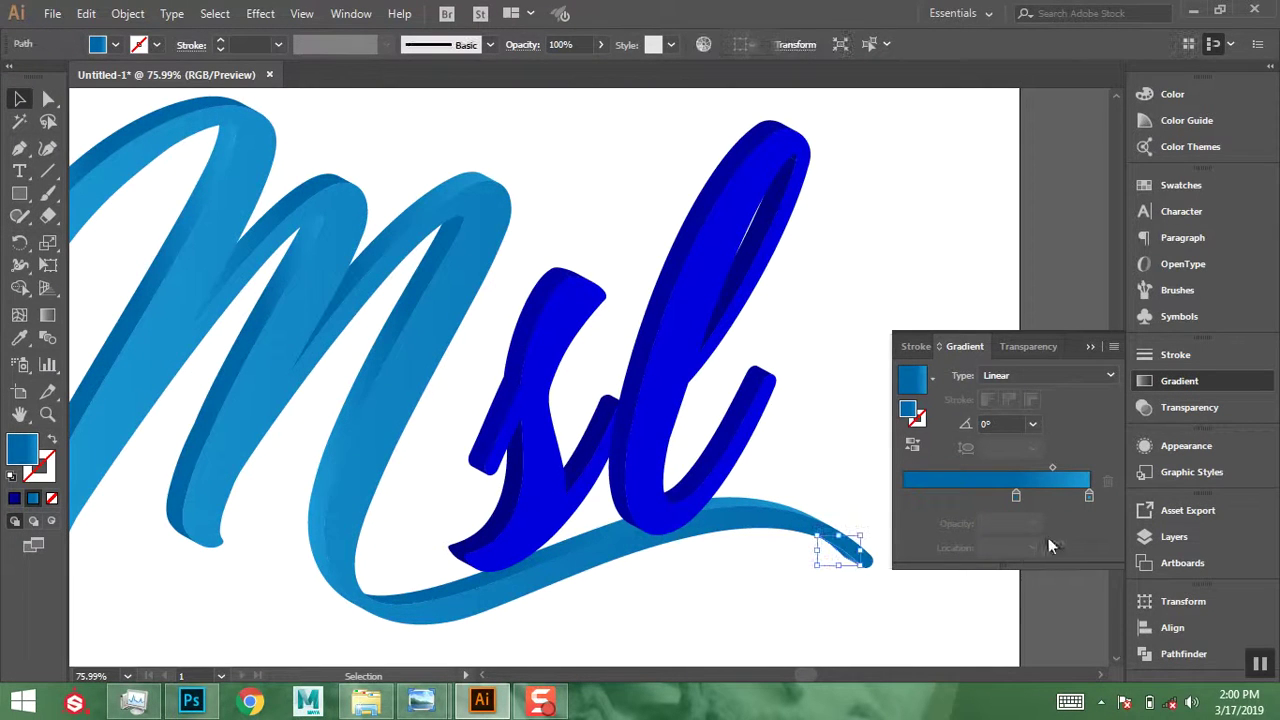
{"action": "left_click_drag", "start_coordinate": [1016, 496], "coordinate": [903, 496]}
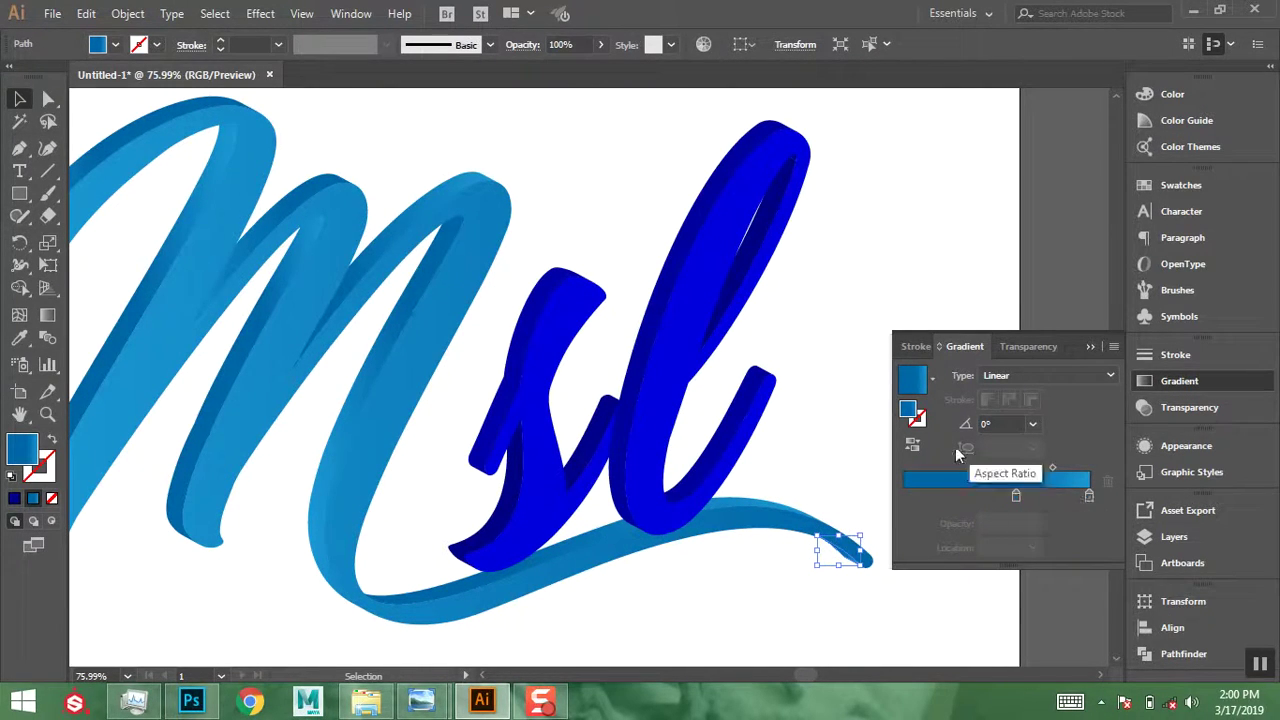
{"action": "left_click_drag", "start_coordinate": [1089, 496], "coordinate": [976, 496]}
{"action": "left_click", "coordinate": [811, 400]}
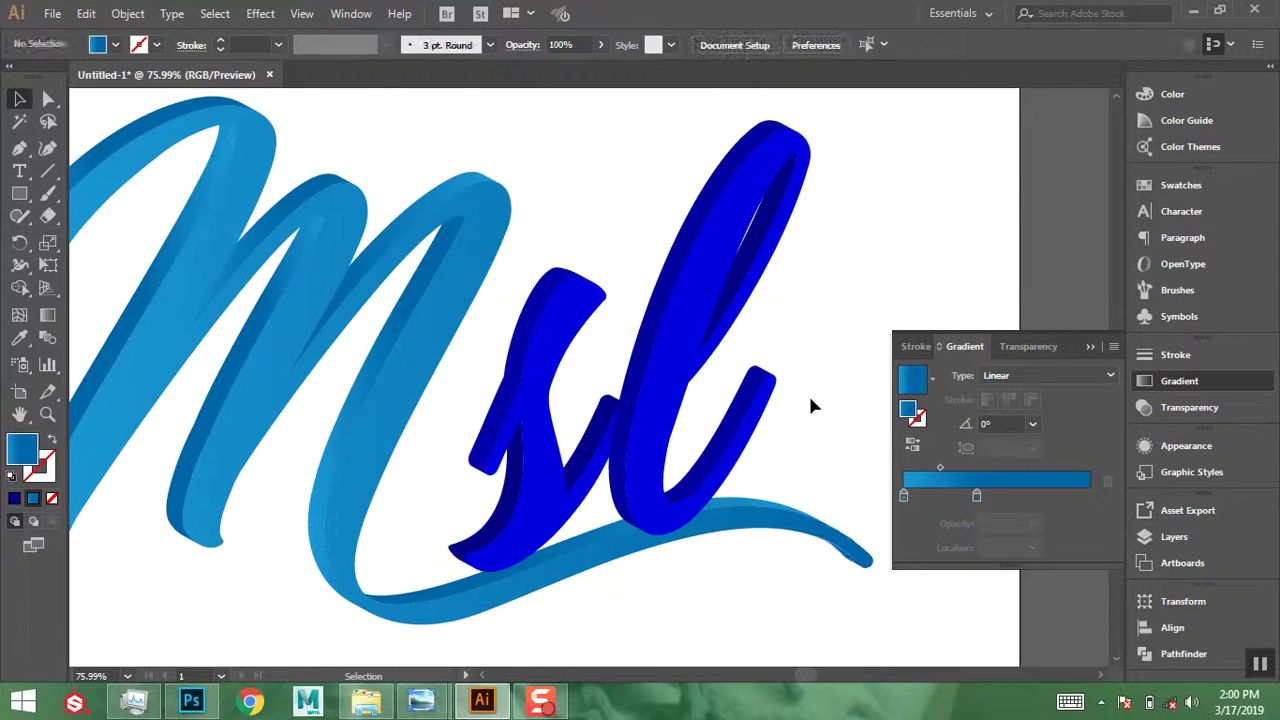
{"action": "key", "text": "ctrl+z"}
{"action": "key", "text": "ctrl+z"}
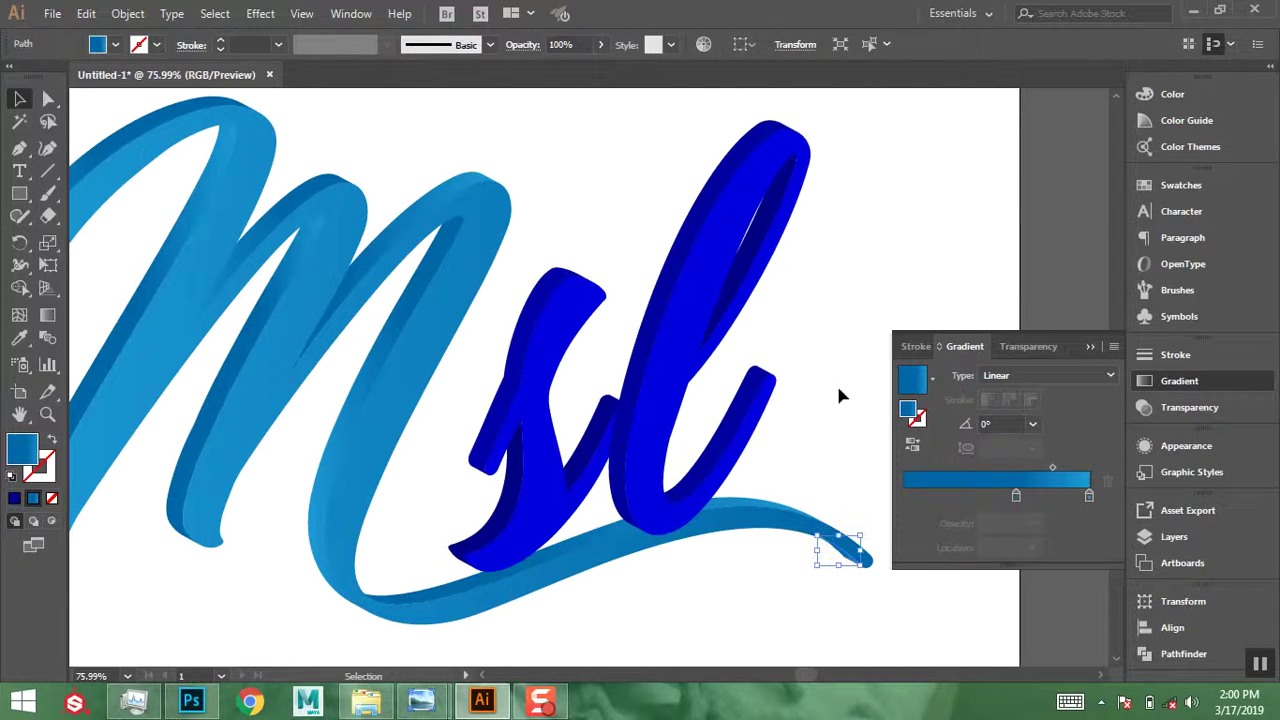
{"action": "left_click", "coordinate": [839, 392]}
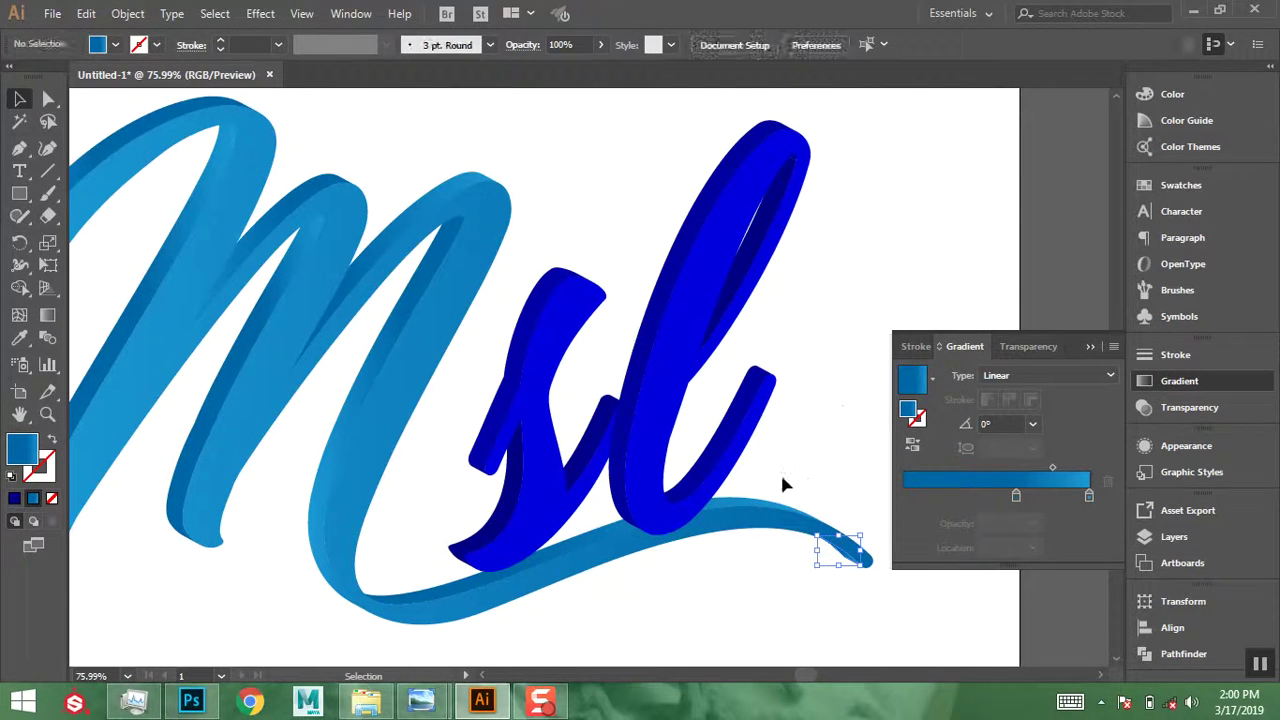
{"action": "left_click", "coordinate": [545, 290]}
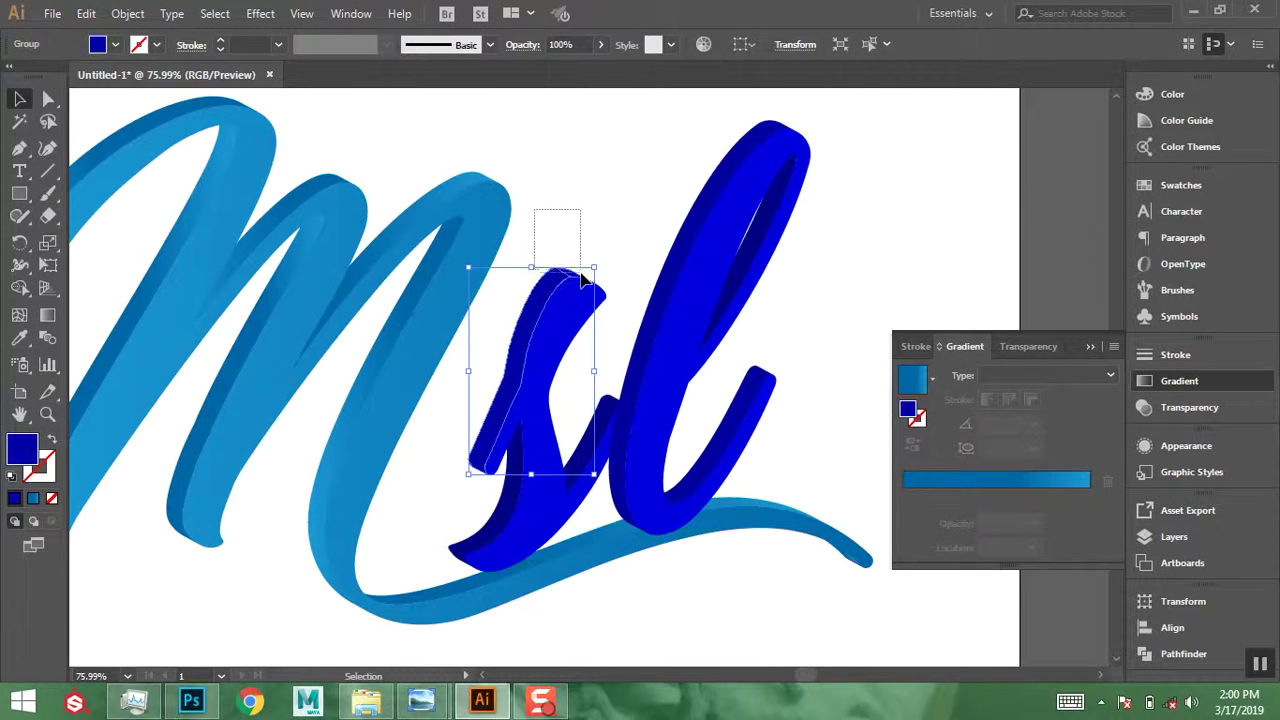
- Unite the s group into a single shape with Pathfinder and select its front face
{"action": "left_click", "coordinate": [1180, 653]}
{"action": "left_click", "coordinate": [925, 611]}
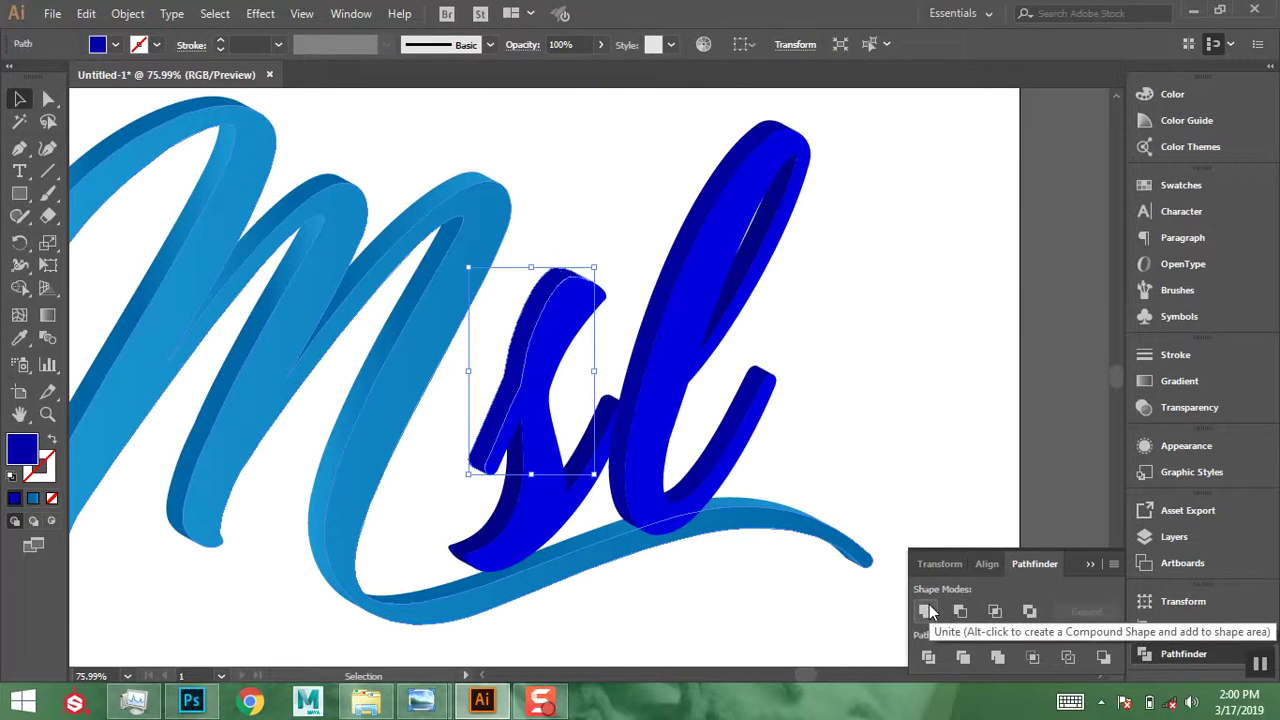
{"action": "left_click", "coordinate": [622, 295]}
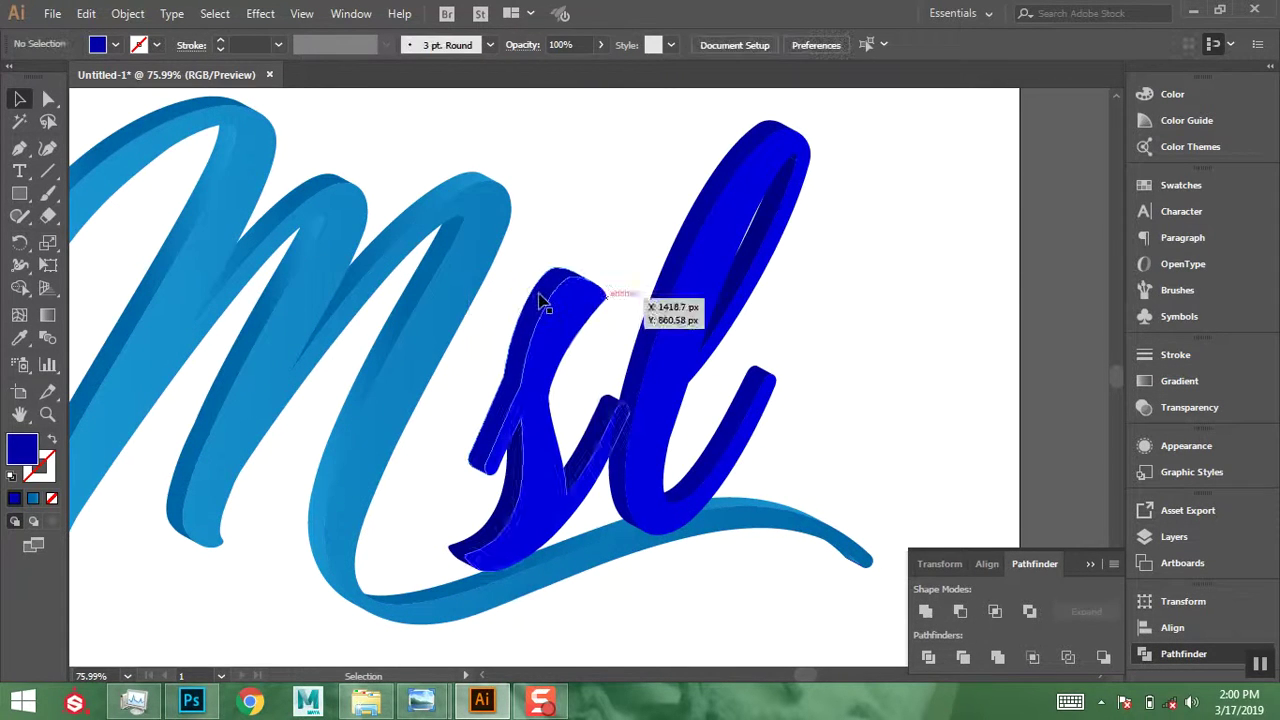
{"action": "left_click", "coordinate": [540, 420]}
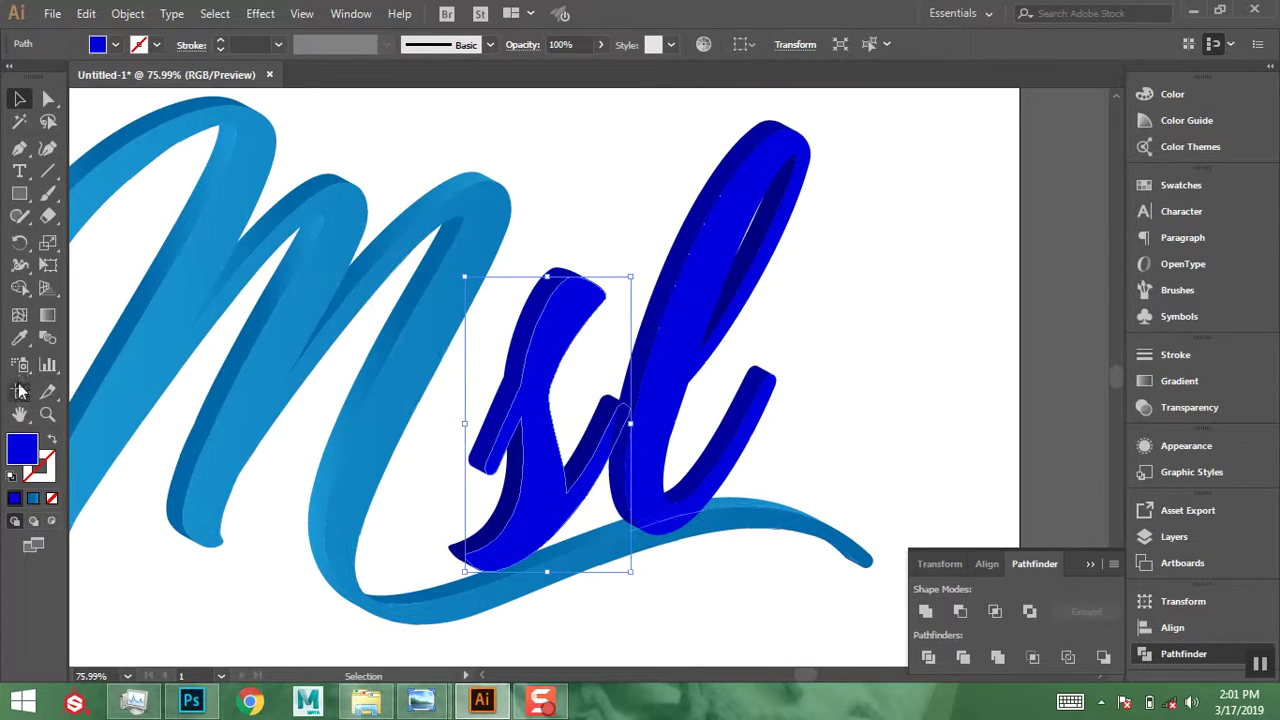
- Copy the M's light-to-dark blue gradient onto the s front face with the Eyedropper
{"action": "left_click", "coordinate": [19, 339]}
{"action": "left_click", "coordinate": [264, 364]}
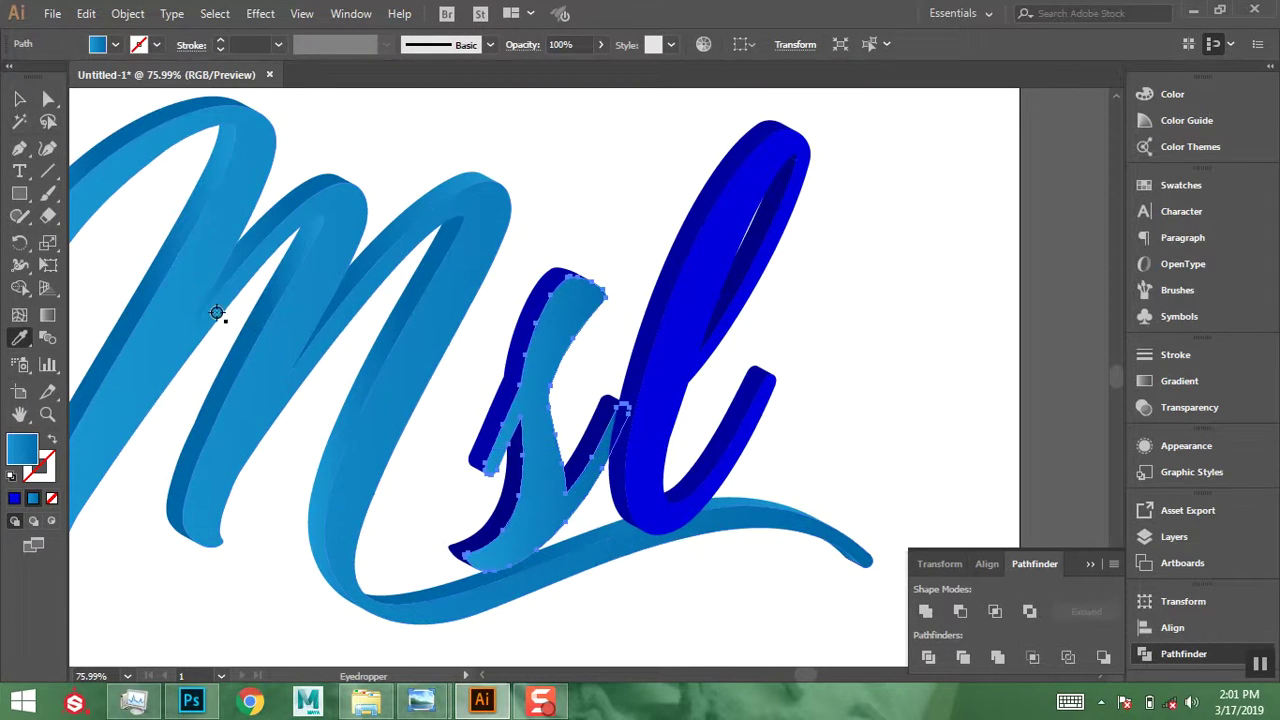
{"action": "left_click", "coordinate": [1197, 386]}
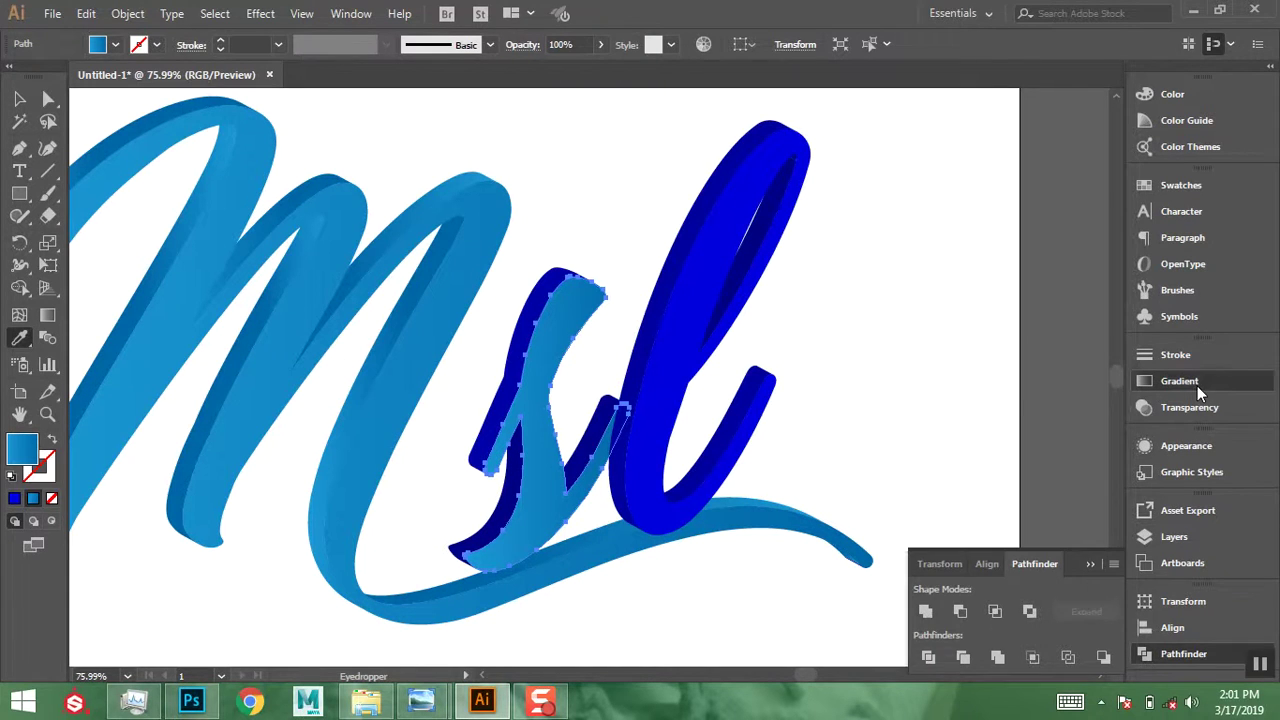
{"action": "left_click", "coordinate": [914, 447]}
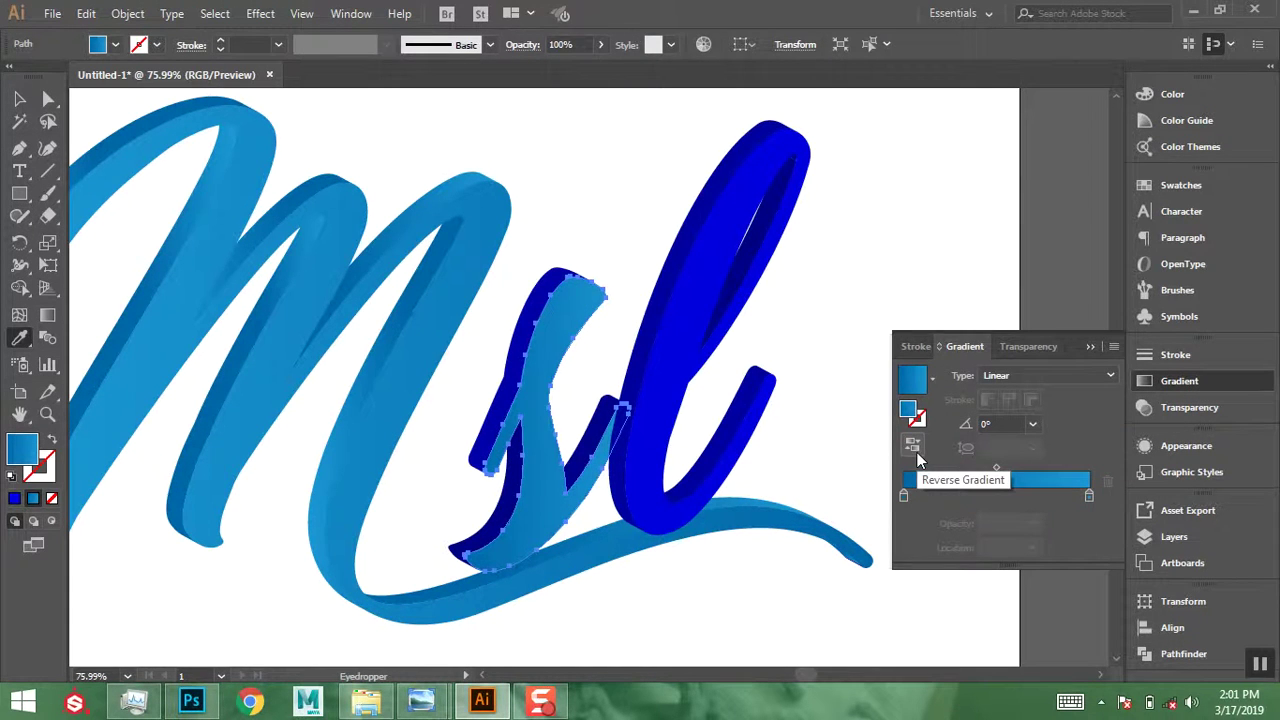
{"action": "left_click", "coordinate": [914, 447]}
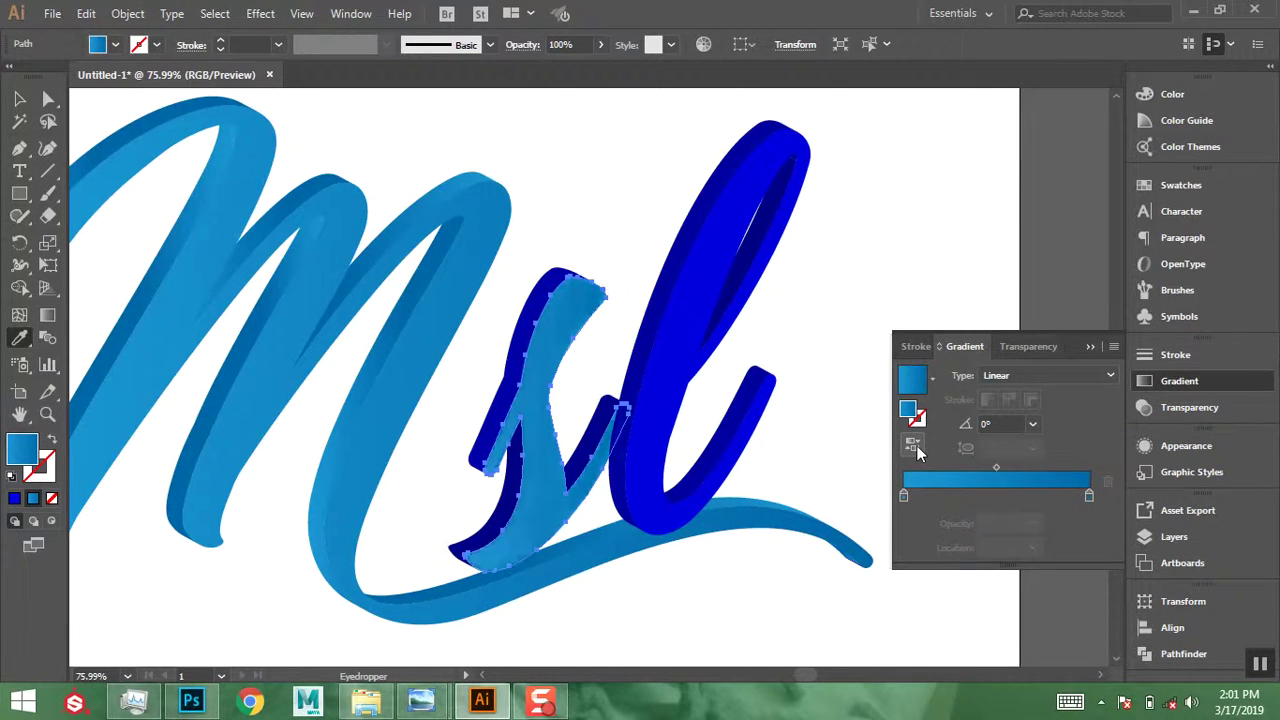
{"action": "left_click", "coordinate": [19, 98]}
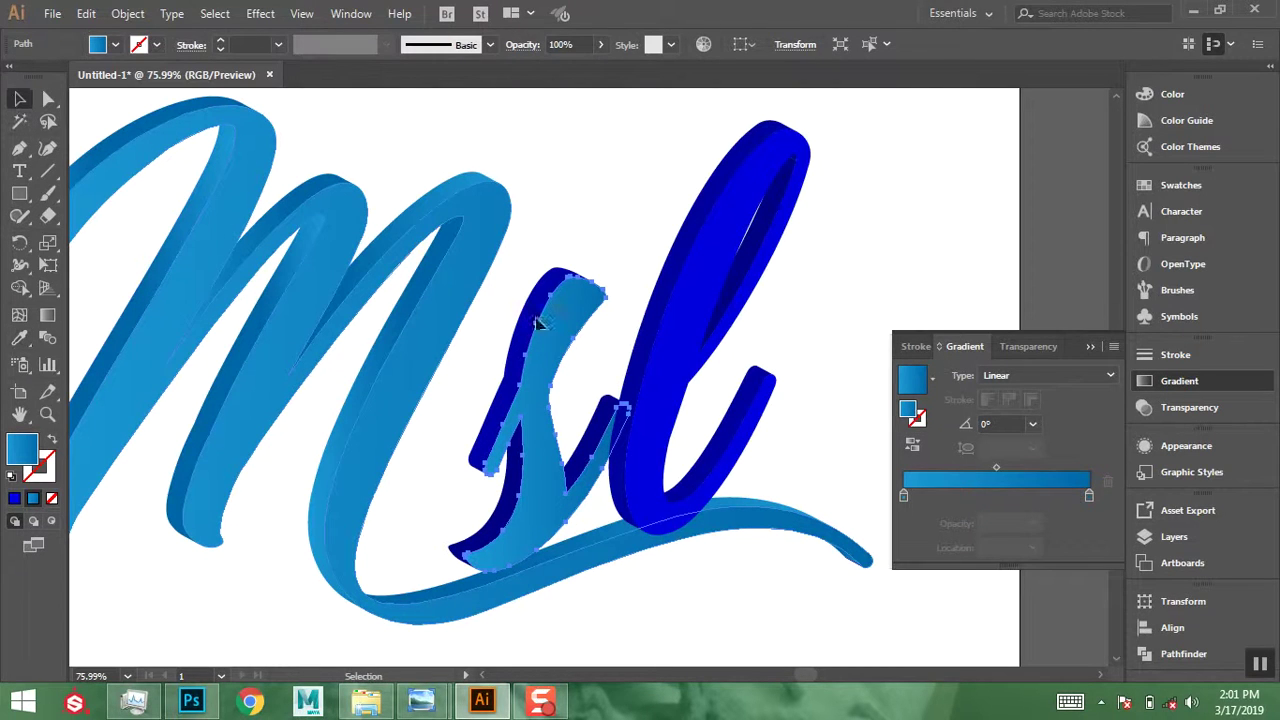
{"action": "left_click", "coordinate": [575, 308]}
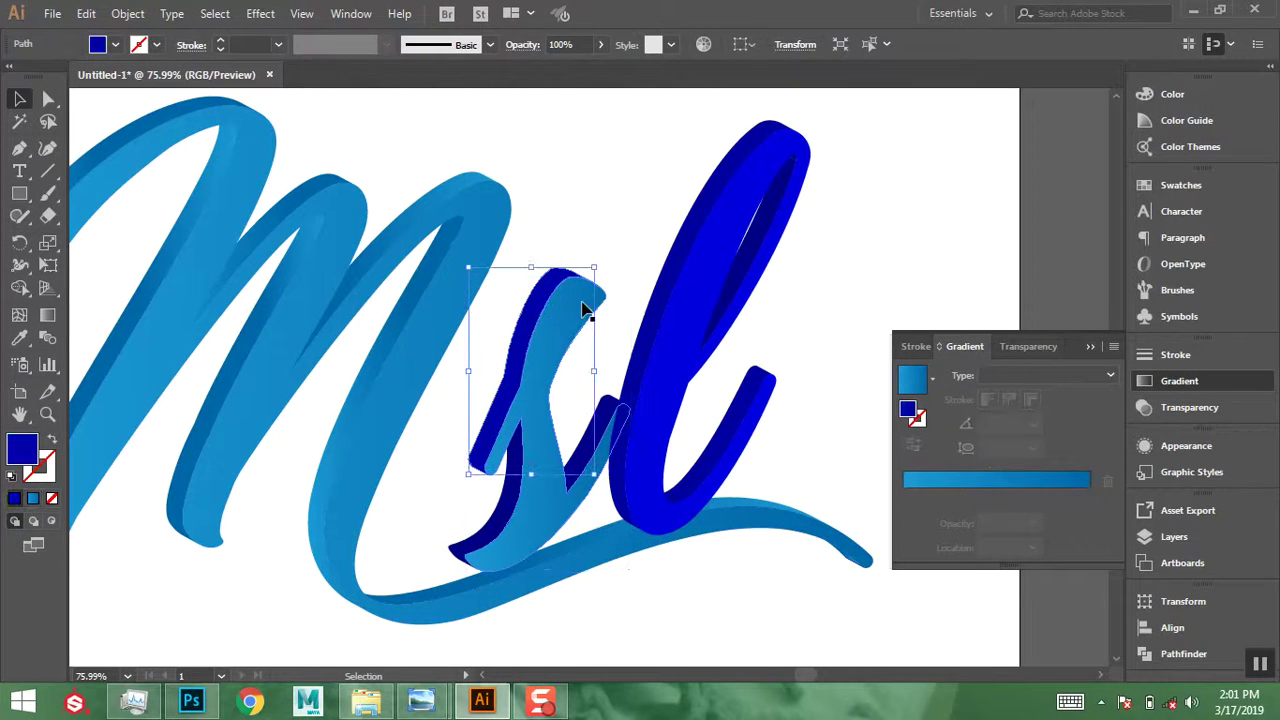
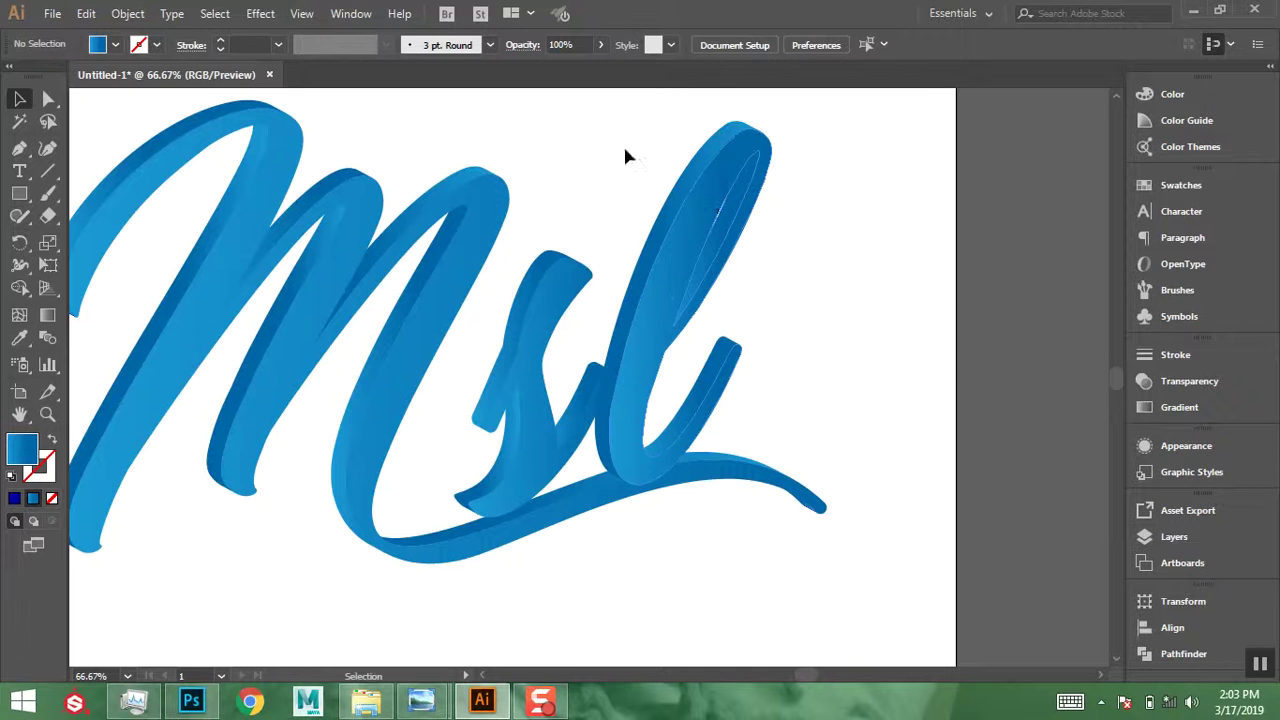
- Send the tall 'l' pieces to the back behind the swash and nudge them slightly up-right
{"action": "left_click_drag", "start_coordinate": [628, 150], "coordinate": [804, 272]}
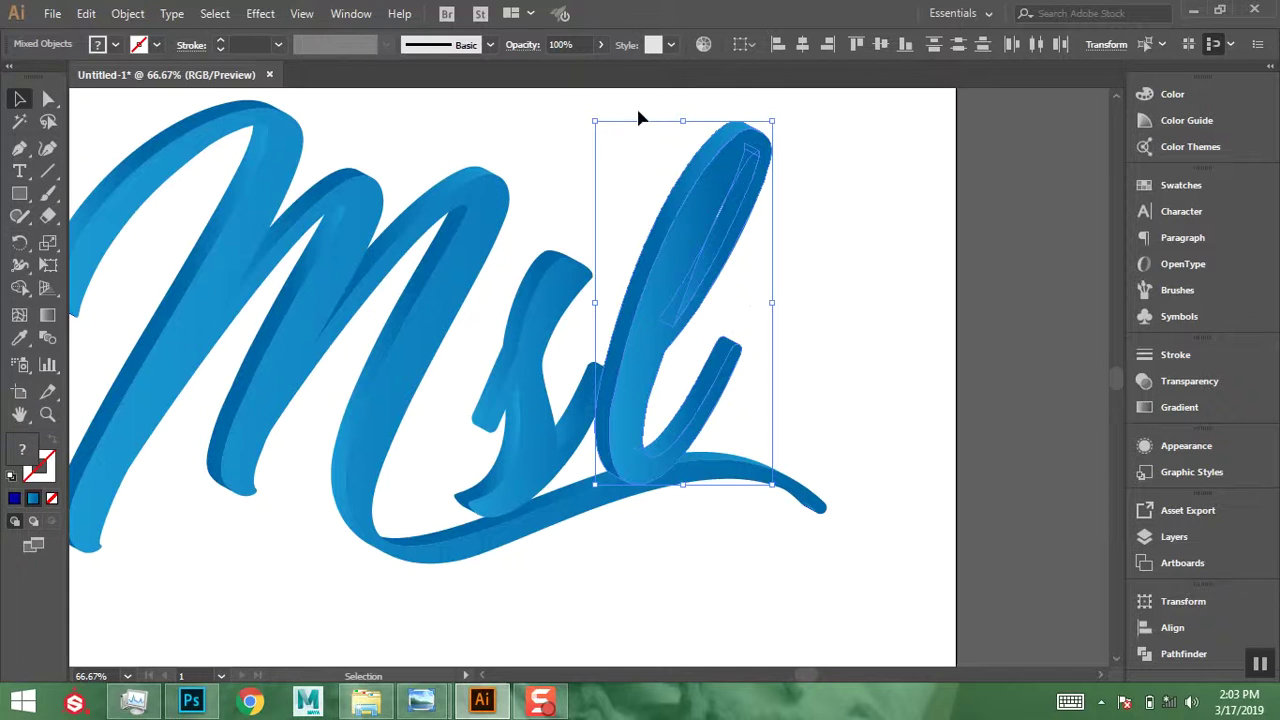
{"action": "left_click_drag", "start_coordinate": [632, 98], "coordinate": [814, 407]}
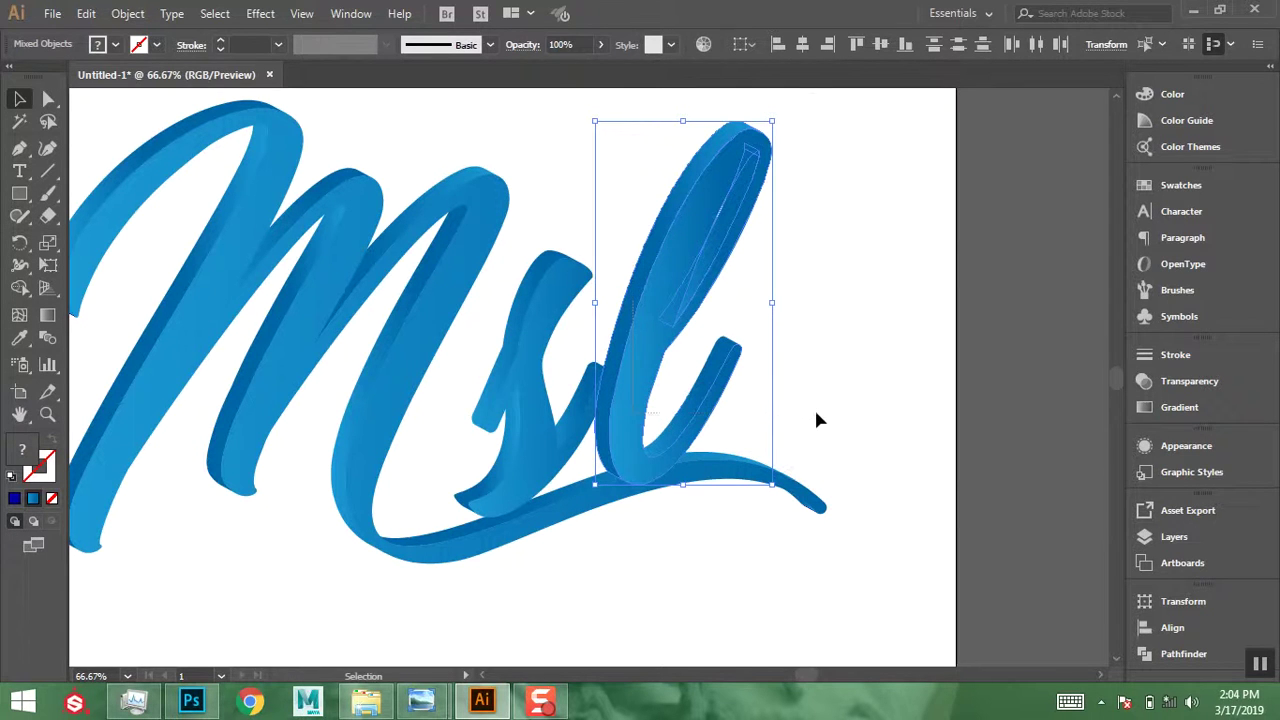
{"action": "right_click", "coordinate": [645, 370]}
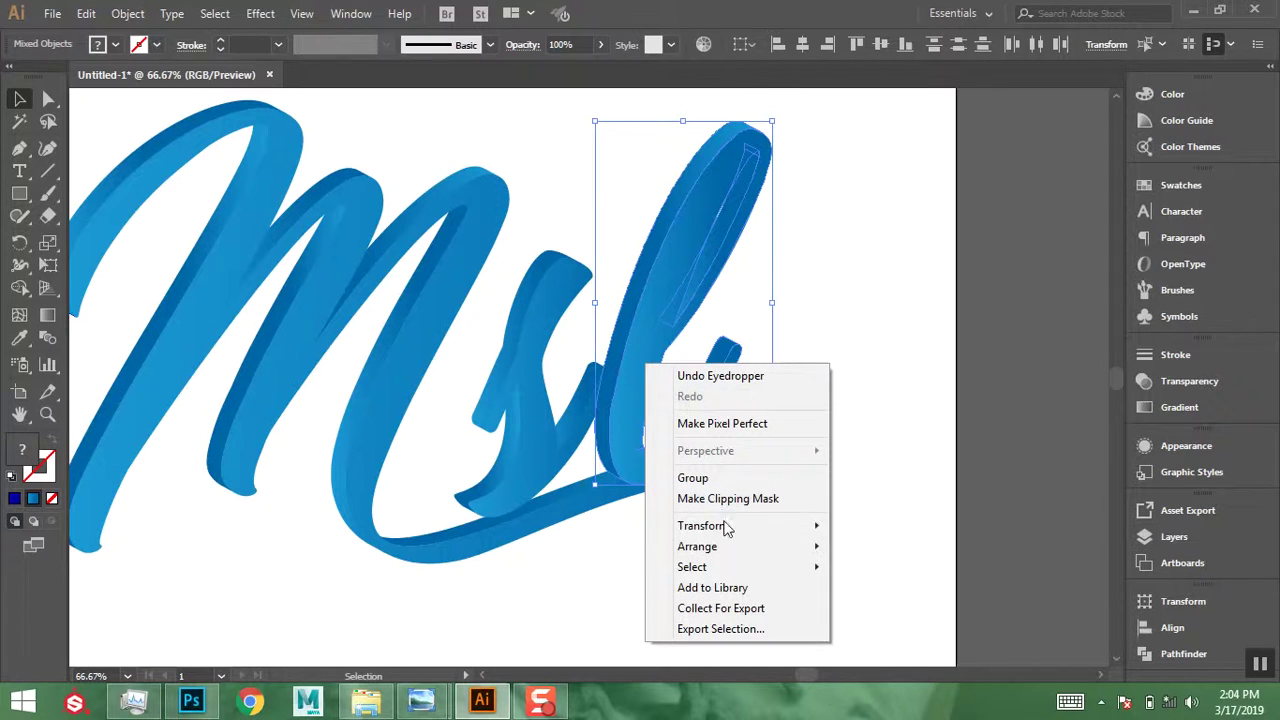
{"action": "mouse_move", "coordinate": [737, 549]}
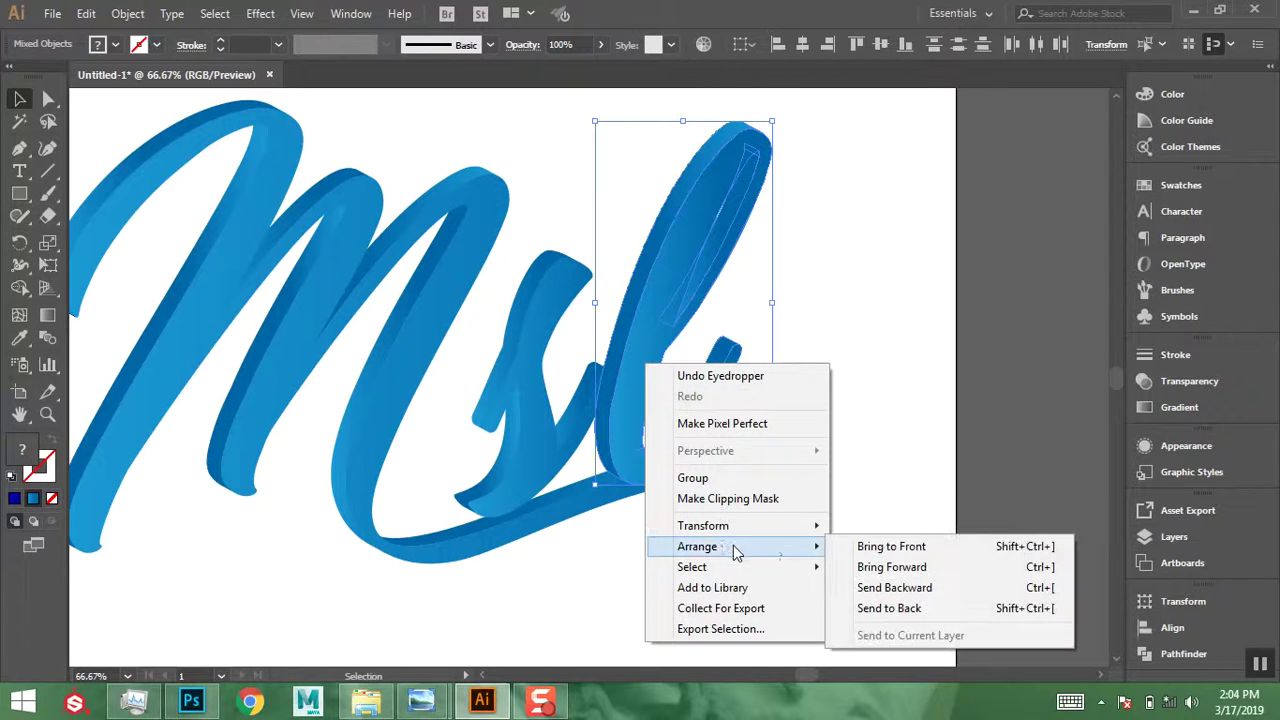
{"action": "left_click", "coordinate": [900, 608]}
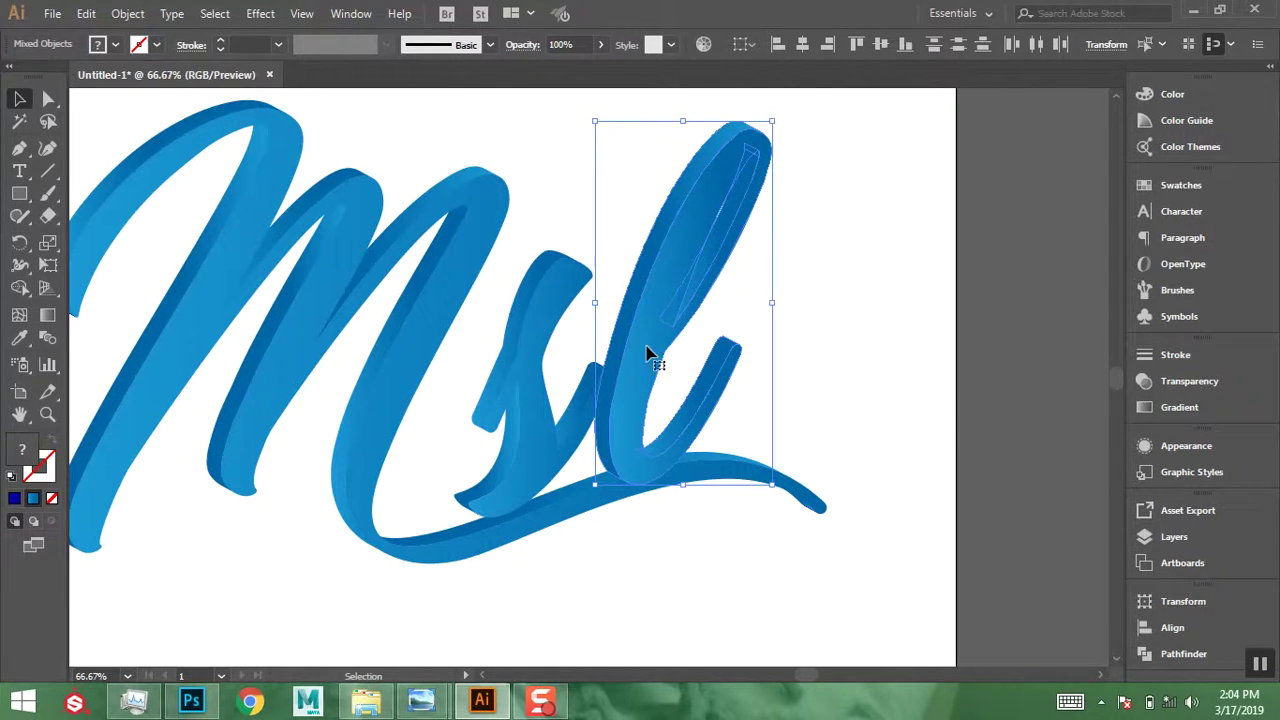
{"action": "left_click_drag", "start_coordinate": [648, 349], "coordinate": [660, 354]}
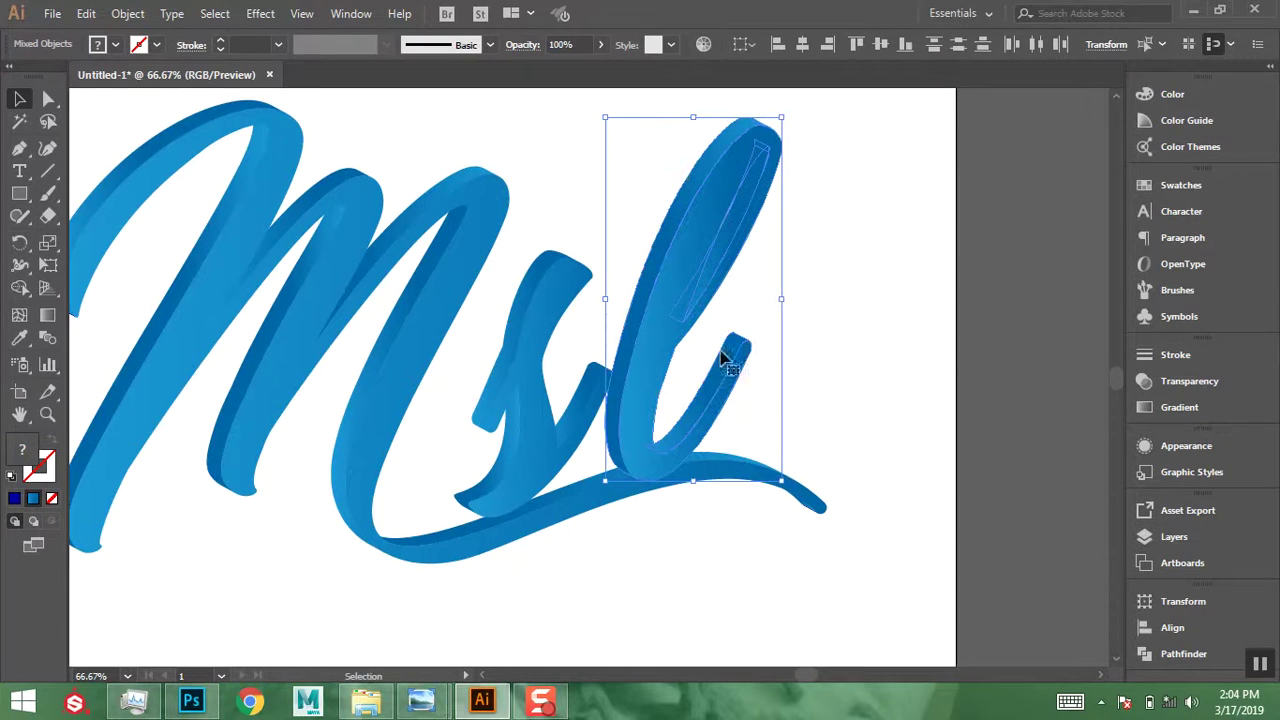
- With the full artboard in view, drag the three blue swatch rectangles up-left to the top corner
{"action": "left_click", "coordinate": [869, 307]}
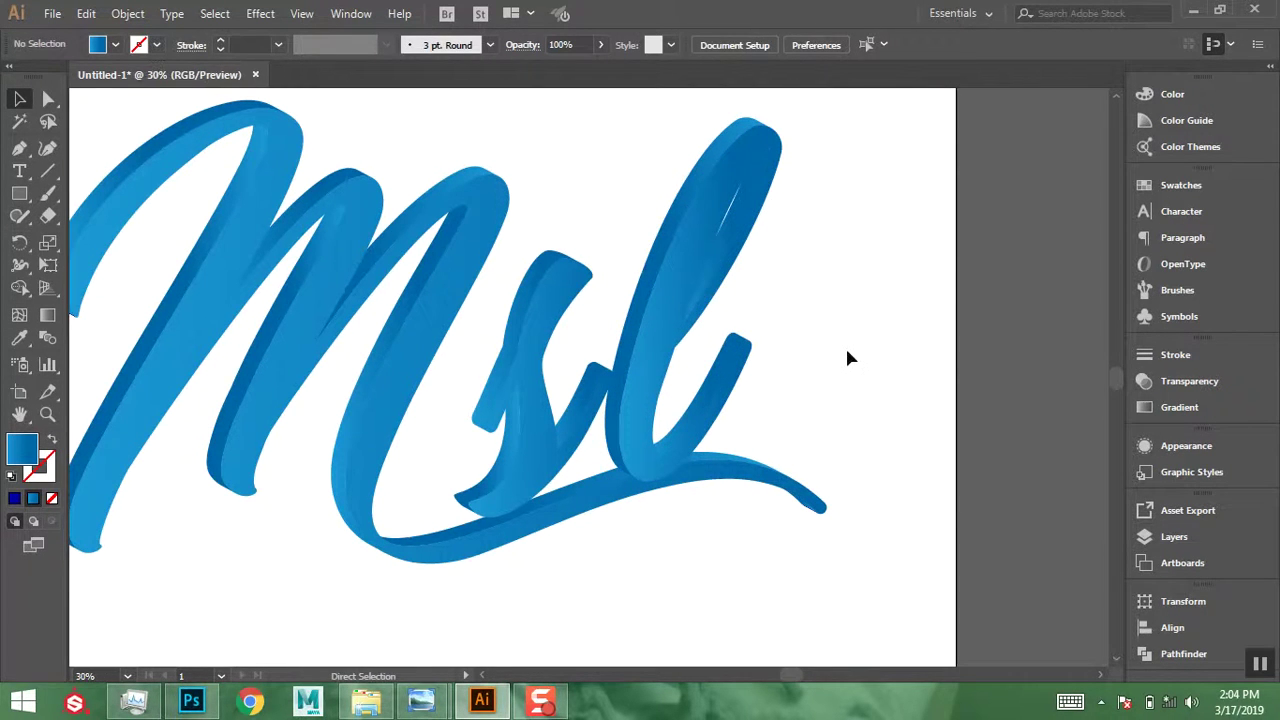
{"action": "key", "text": "ctrl+0"}
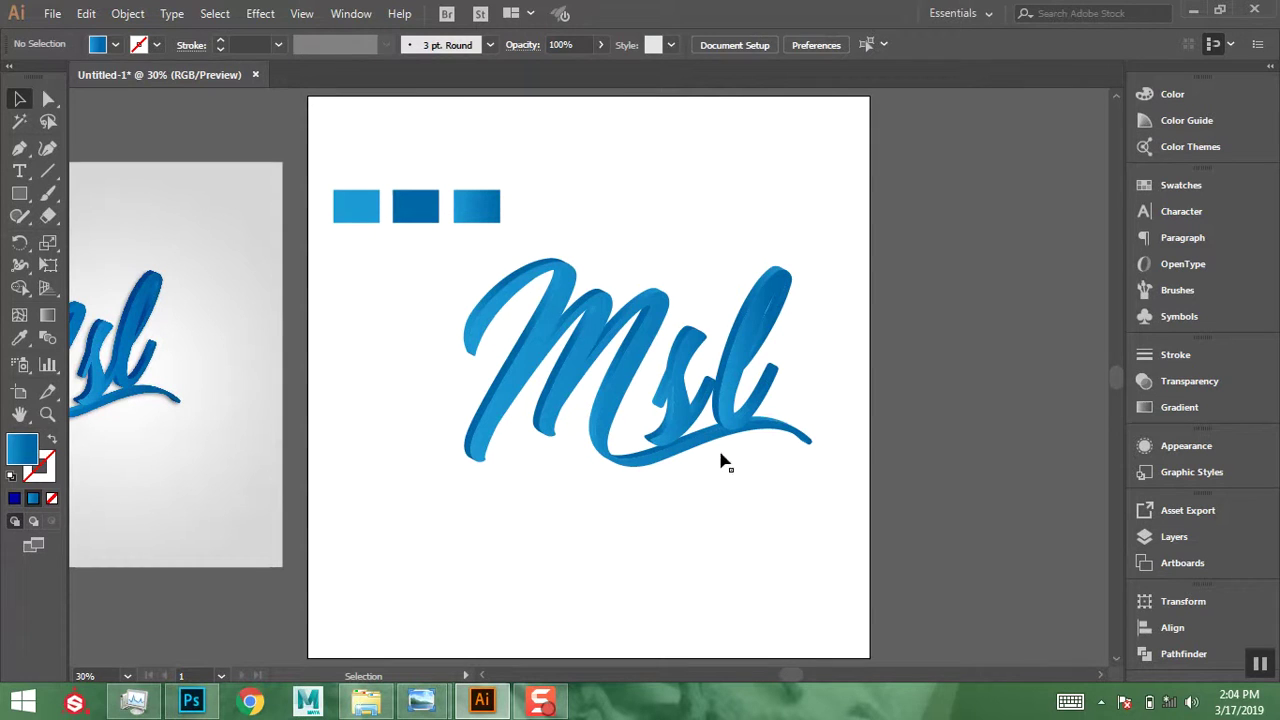
{"action": "key", "text": "space"}
{"action": "left_click_drag", "start_coordinate": [574, 506], "coordinate": [696, 513]}
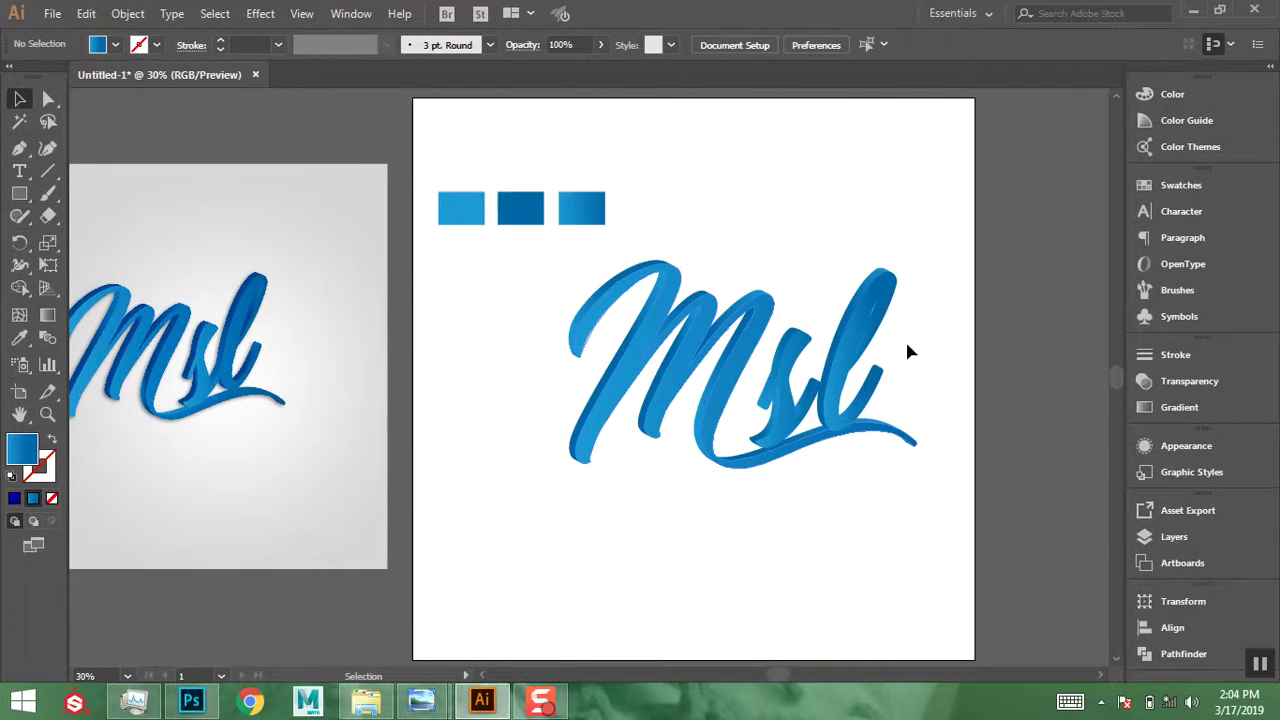
{"action": "key", "text": "space"}
{"action": "left_click_drag", "start_coordinate": [834, 451], "coordinate": [759, 478]}
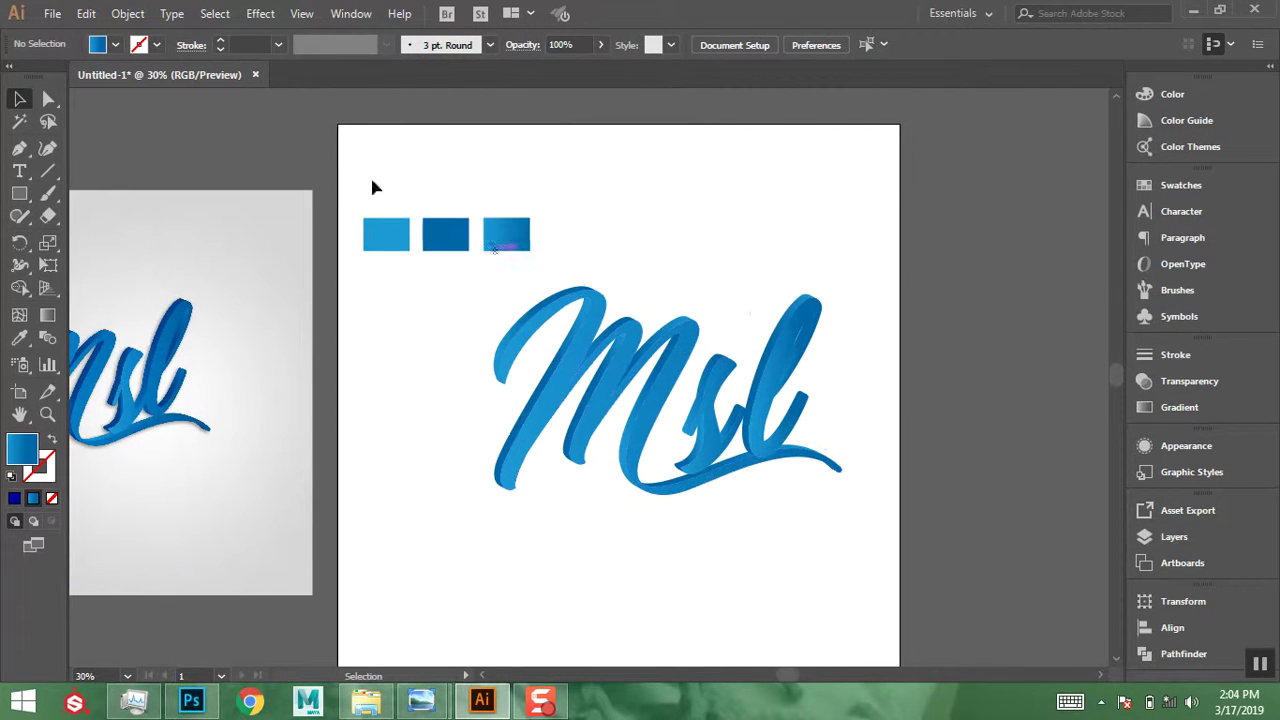
{"action": "left_click_drag", "start_coordinate": [520, 260], "coordinate": [360, 176]}
{"action": "left_click_drag", "start_coordinate": [505, 228], "coordinate": [464, 180]}
{"action": "left_click", "coordinate": [678, 355]}
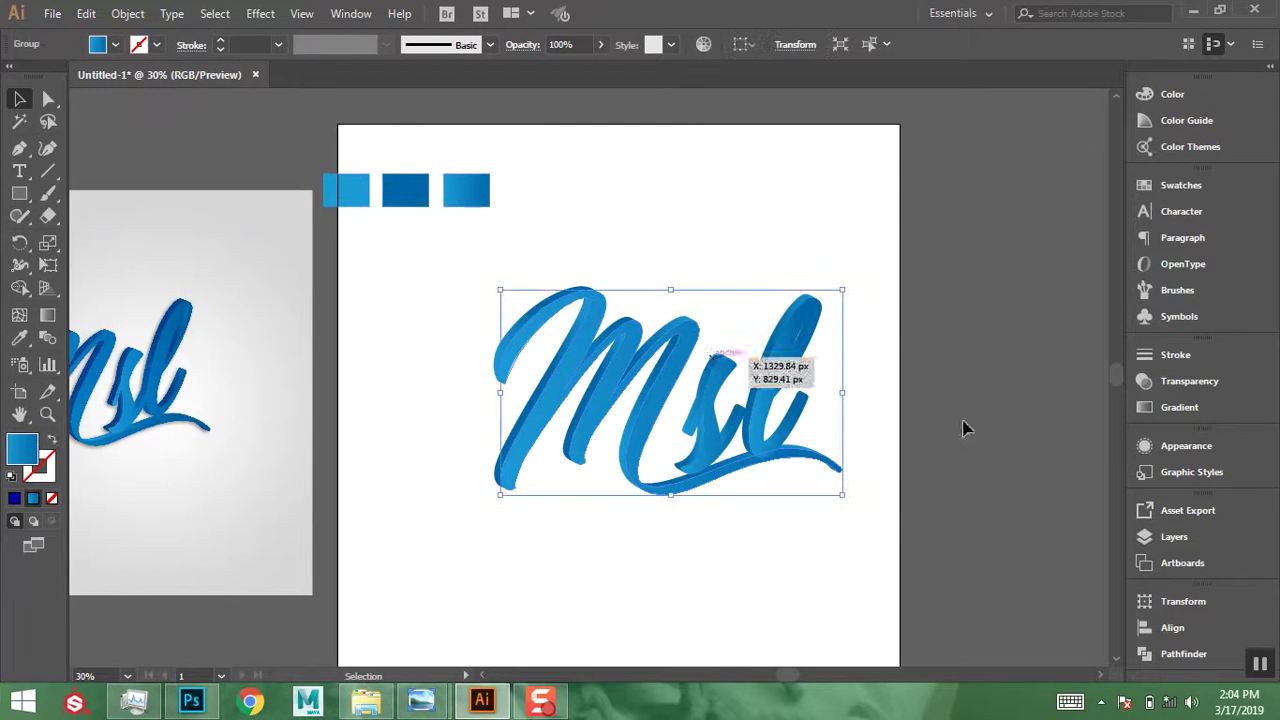
- Change the Msl gradient's right stop from dark blue to teal 00C0A7 (R0 G192 B167)
{"action": "left_click", "coordinate": [1172, 408]}
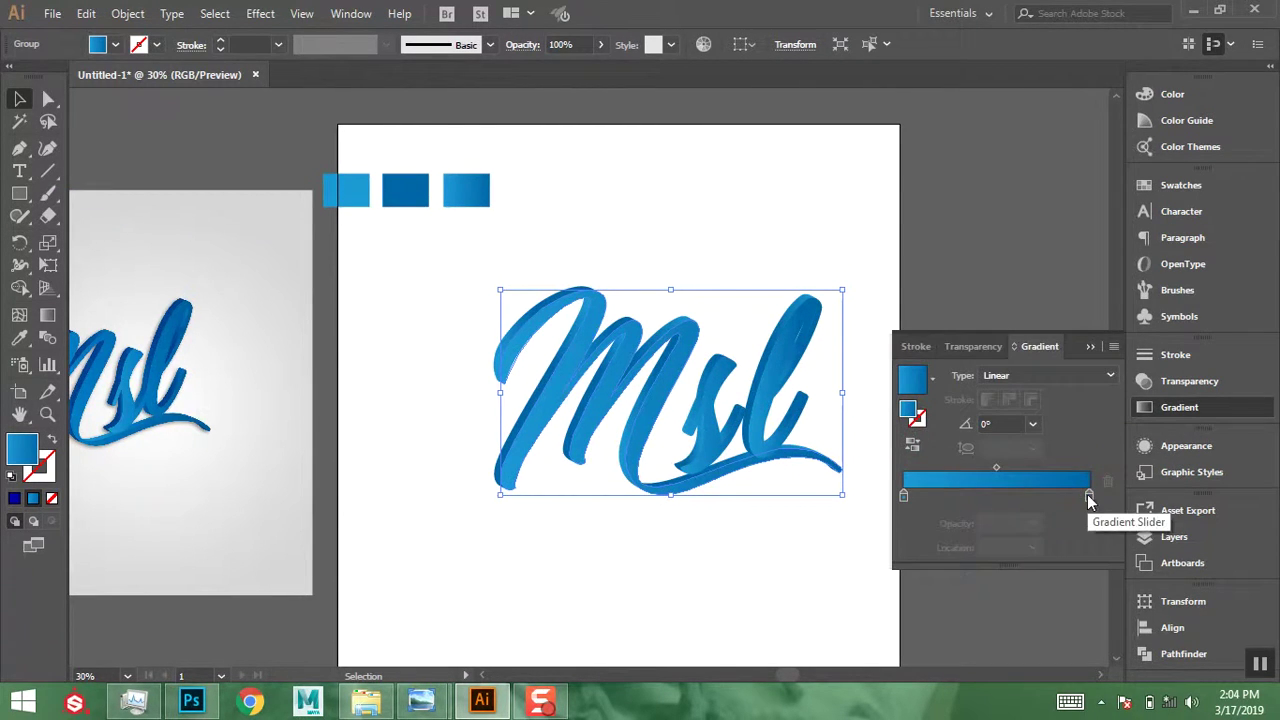
{"action": "double_click", "coordinate": [1089, 497]}
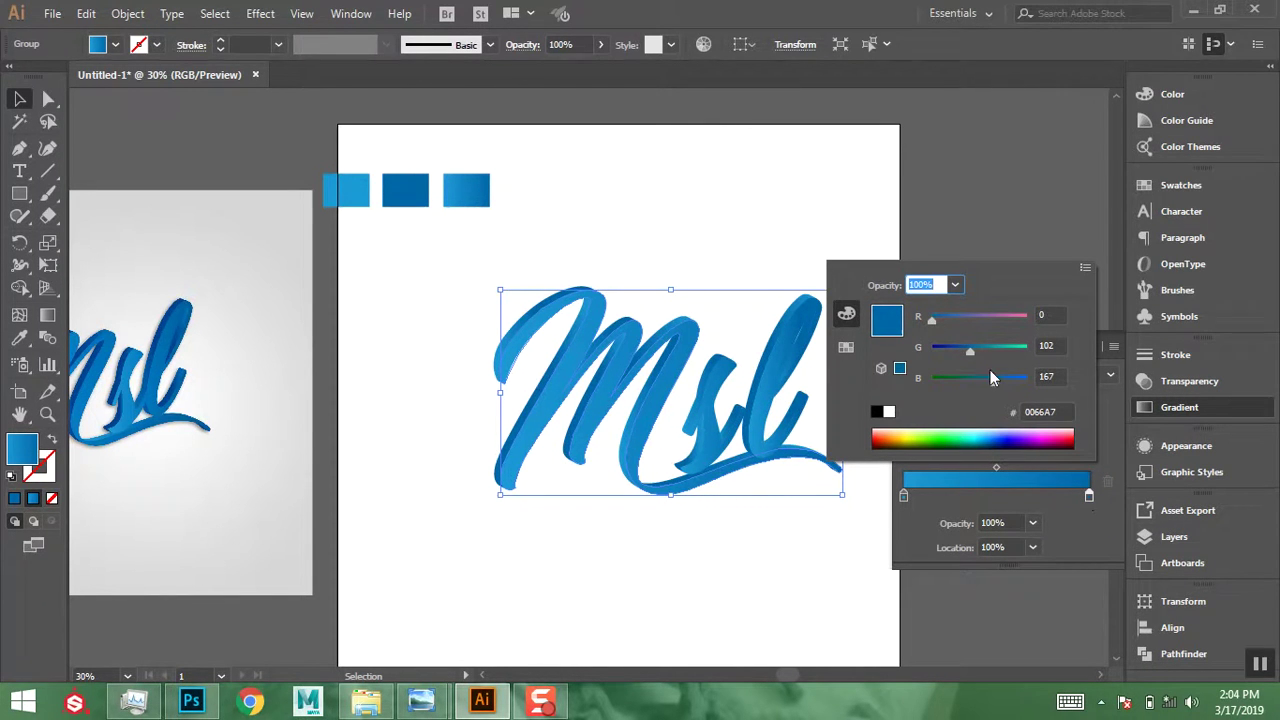
{"action": "left_click_drag", "start_coordinate": [969, 352], "coordinate": [1000, 353]}
{"action": "left_click_drag", "start_coordinate": [1004, 360], "coordinate": [1004, 361]}
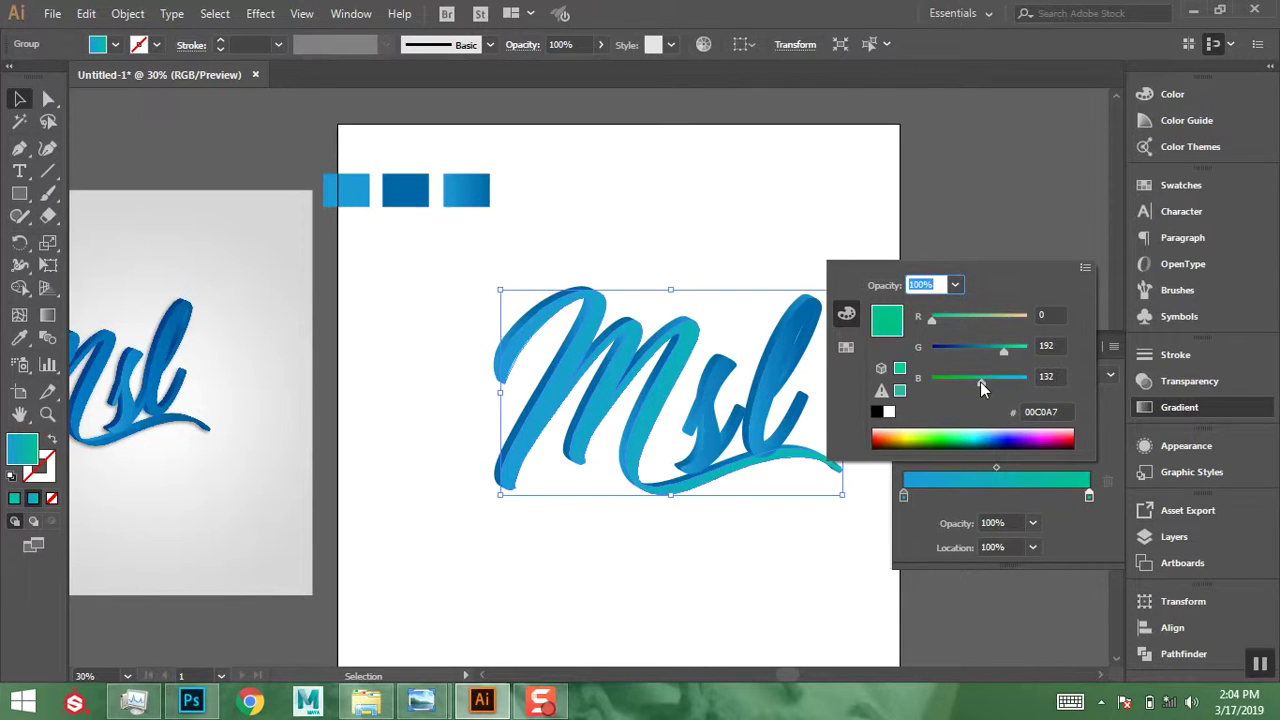
{"action": "left_click", "coordinate": [1008, 172]}
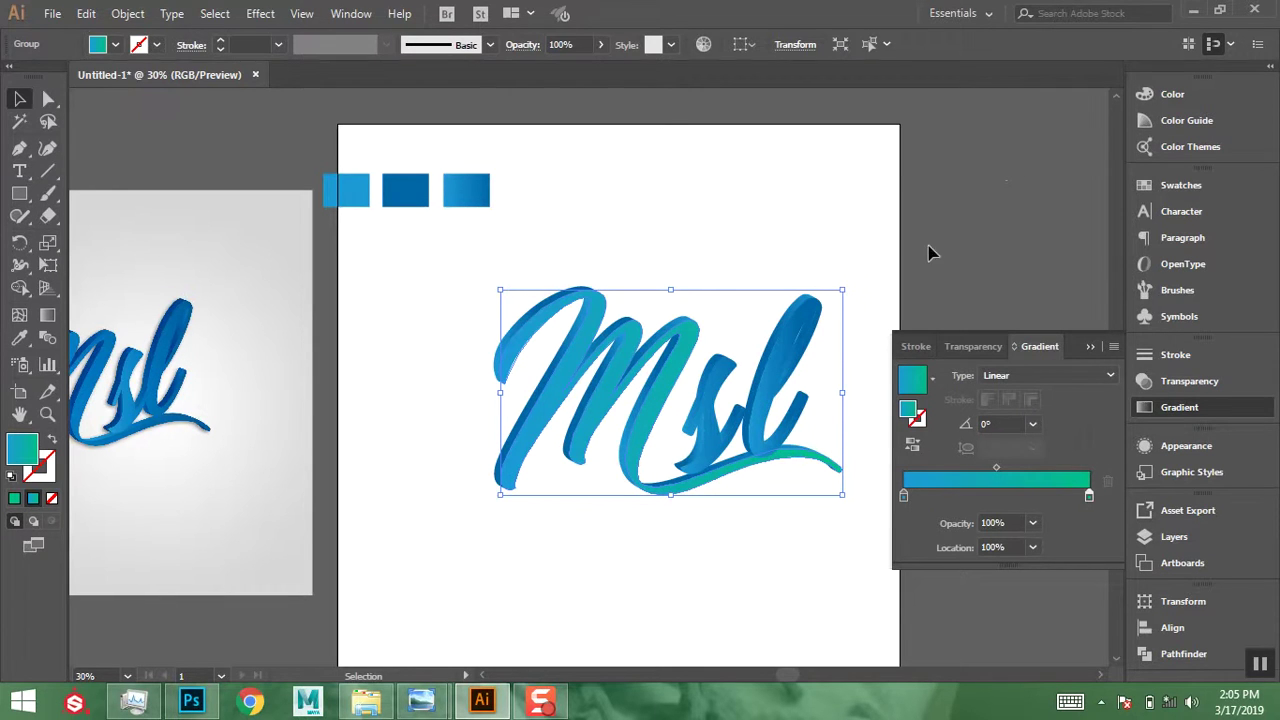
{"action": "left_click", "coordinate": [849, 363]}
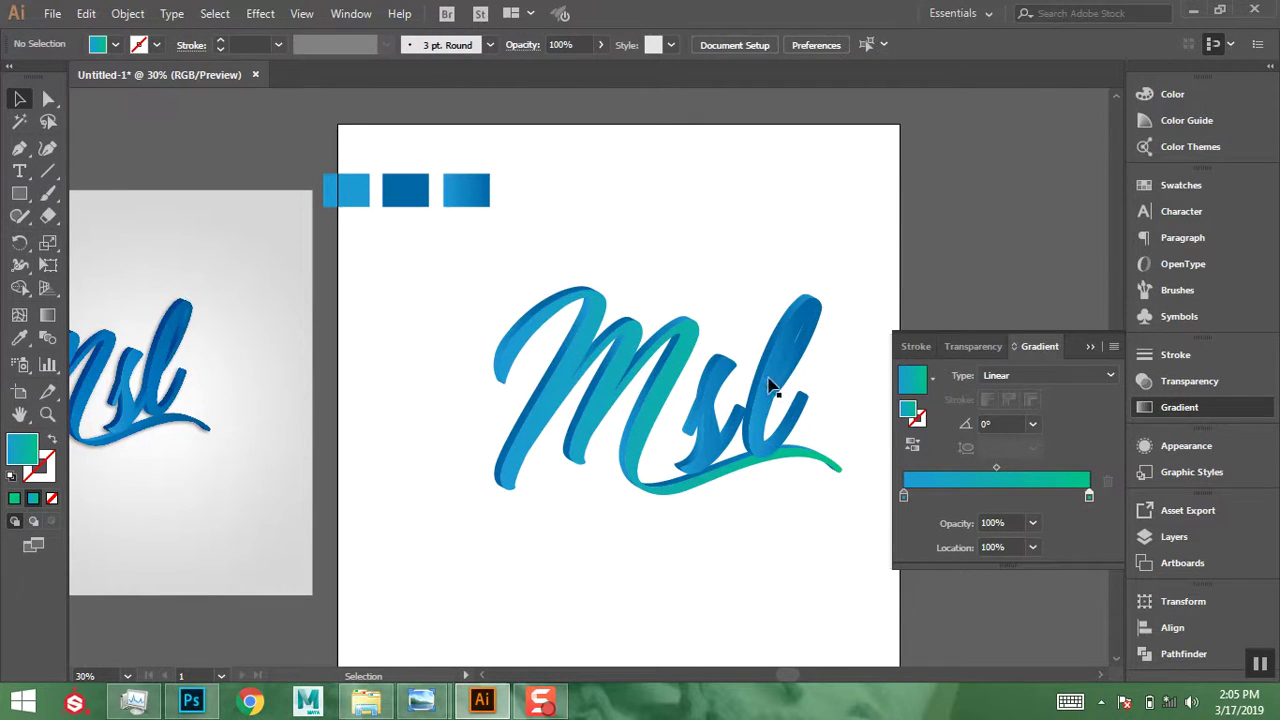
- Eyedrop the teal gradient onto the l's lower dark-blue piece and reverse its gradient direction
{"action": "left_click_drag", "start_coordinate": [776, 378], "coordinate": [707, 422]}
{"action": "left_click", "coordinate": [707, 422]}
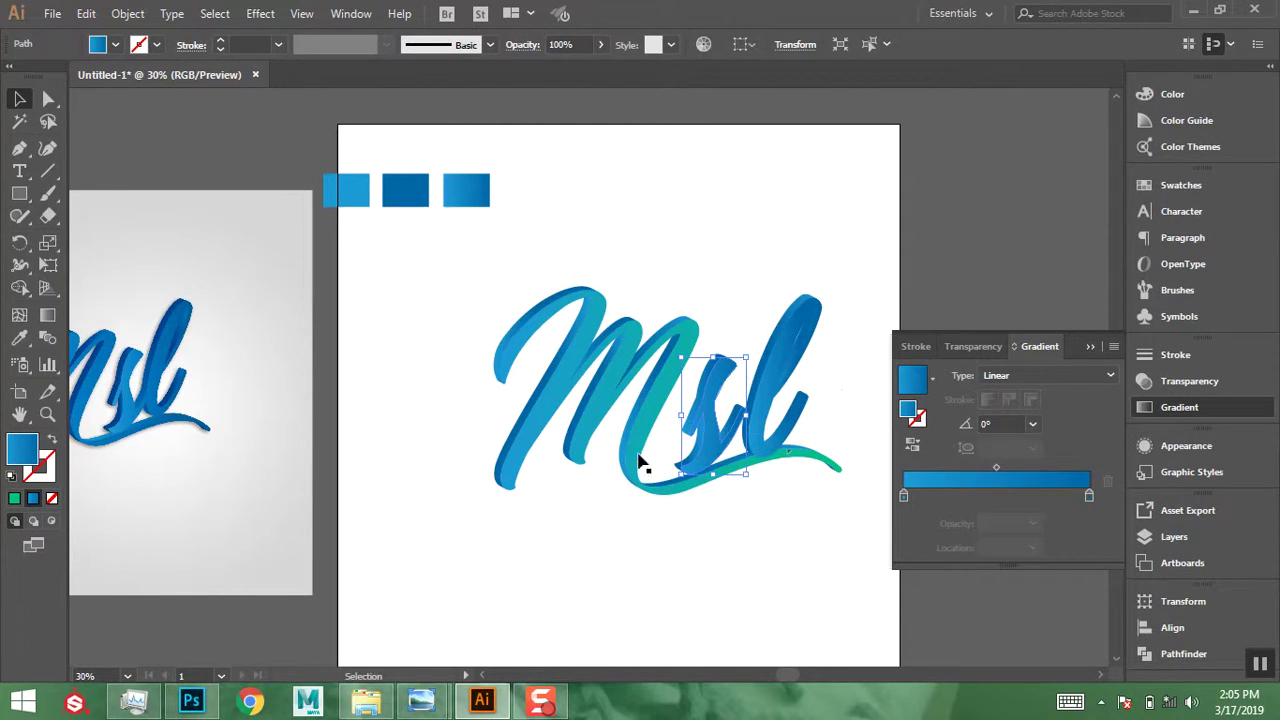
{"action": "left_click", "coordinate": [20, 338]}
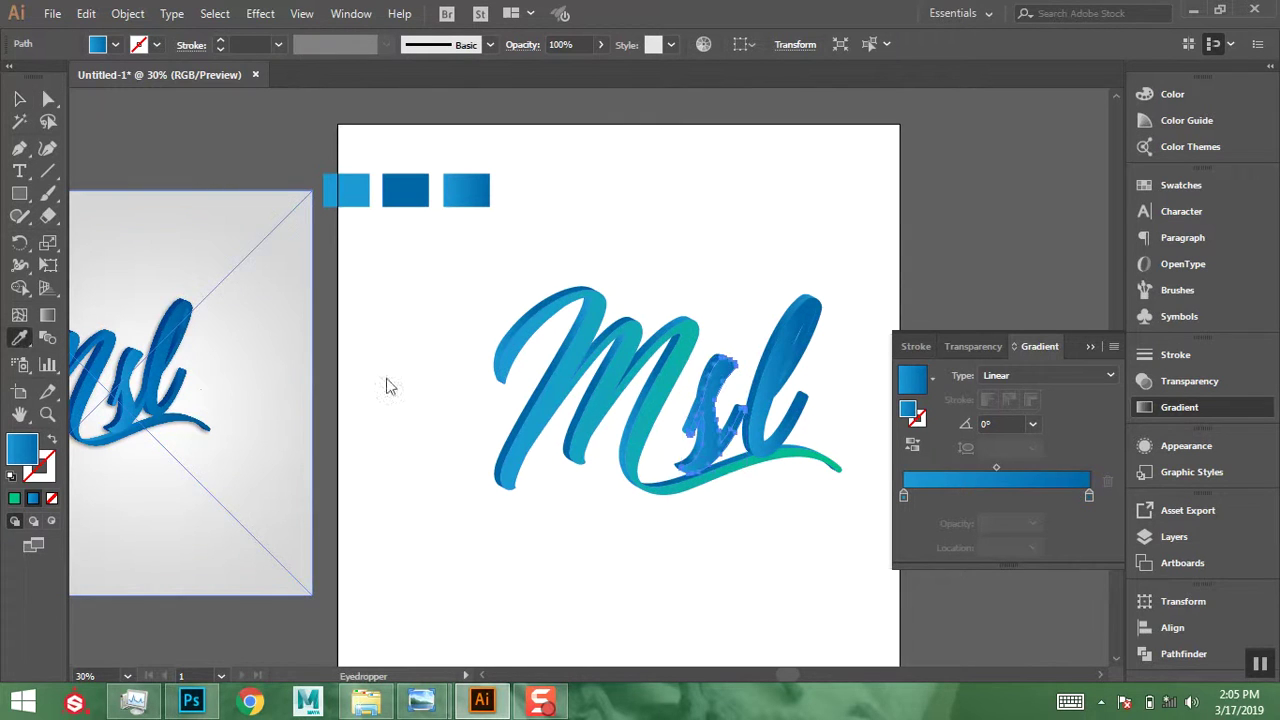
{"action": "left_click", "coordinate": [653, 404]}
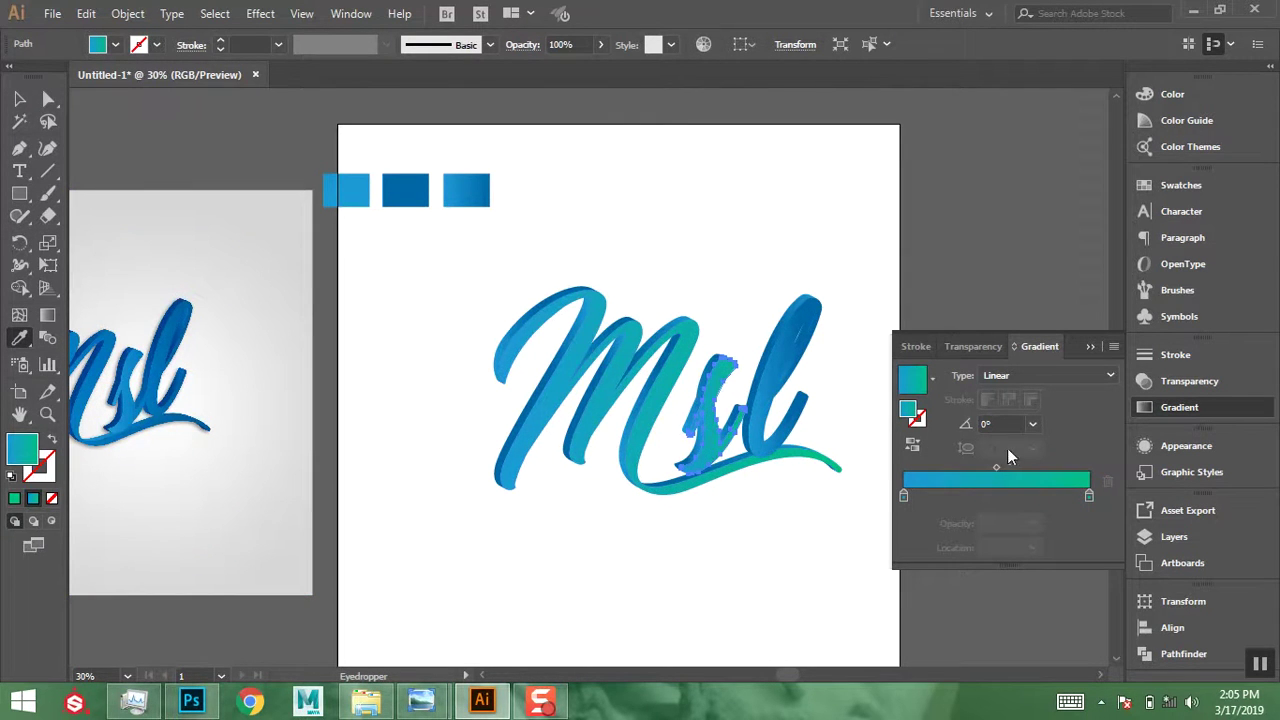
{"action": "left_click", "coordinate": [912, 446]}
{"action": "left_click", "coordinate": [20, 99]}
{"action": "left_click", "coordinate": [797, 183]}
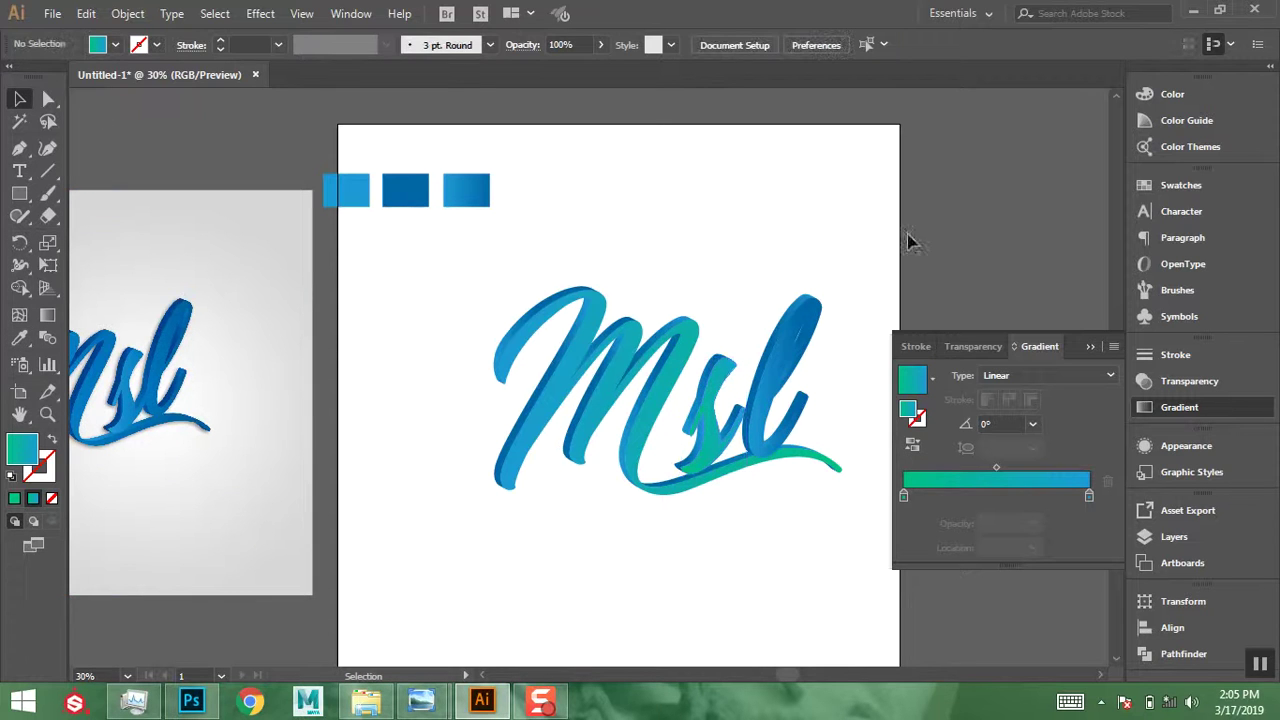
- Copy the teal-to-blue gradient onto the tall l stroke and add a middle gradient stop
{"action": "left_click", "coordinate": [777, 400]}
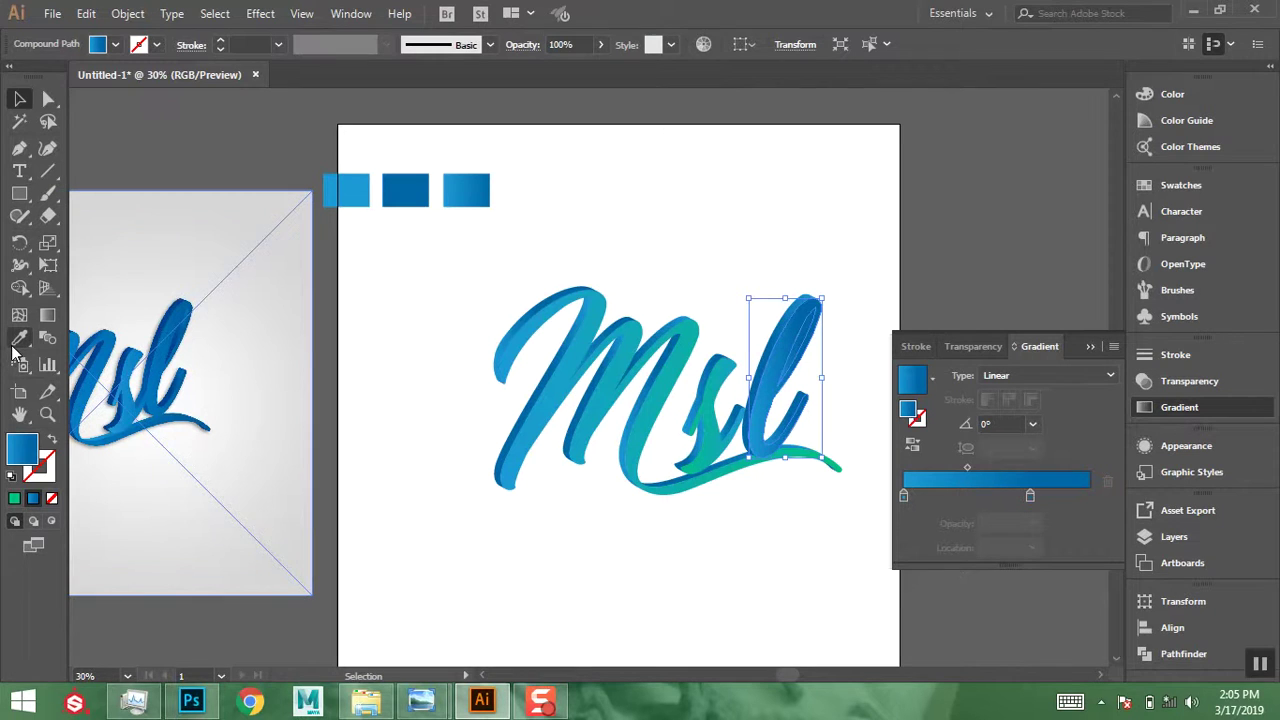
{"action": "key", "text": "i"}
{"action": "left_click", "coordinate": [705, 410]}
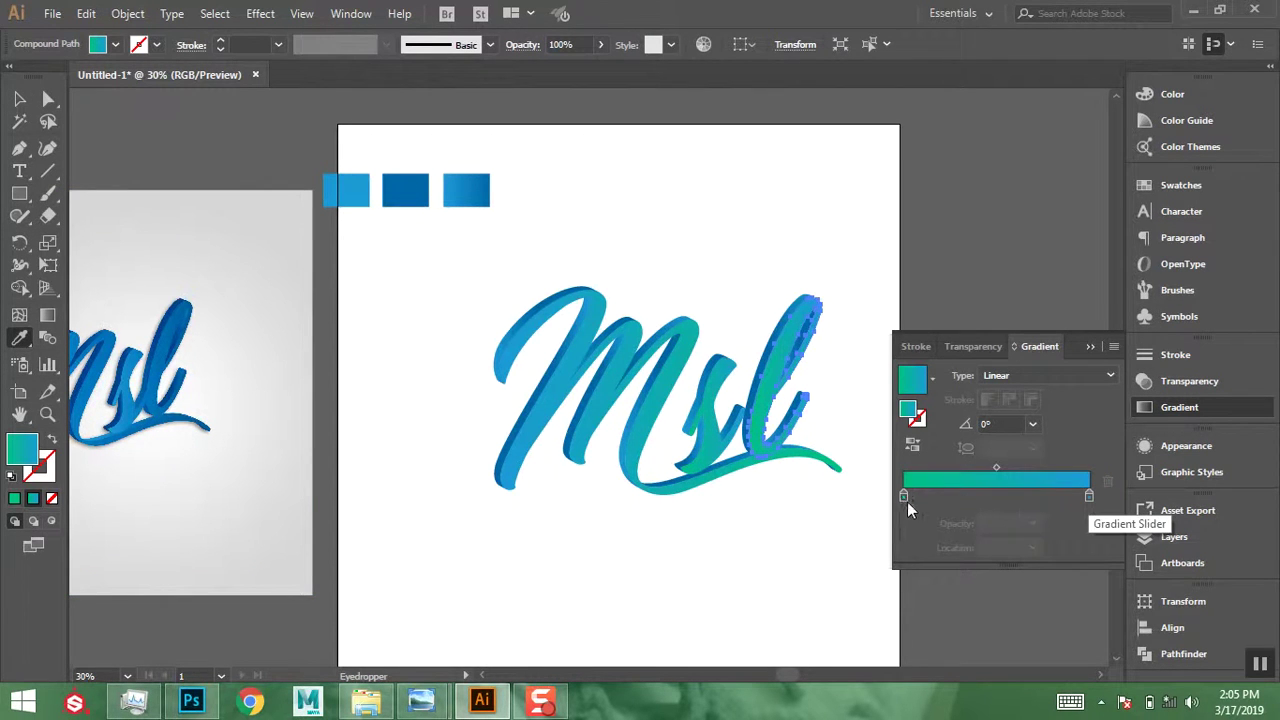
{"action": "mouse_move", "coordinate": [902, 500]}
{"action": "left_mouse_down"}
{"action": "mouse_move", "coordinate": [958, 503]}
{"action": "mouse_move", "coordinate": [903, 498]}
{"action": "left_mouse_up"}
{"action": "left_click", "coordinate": [966, 497]}
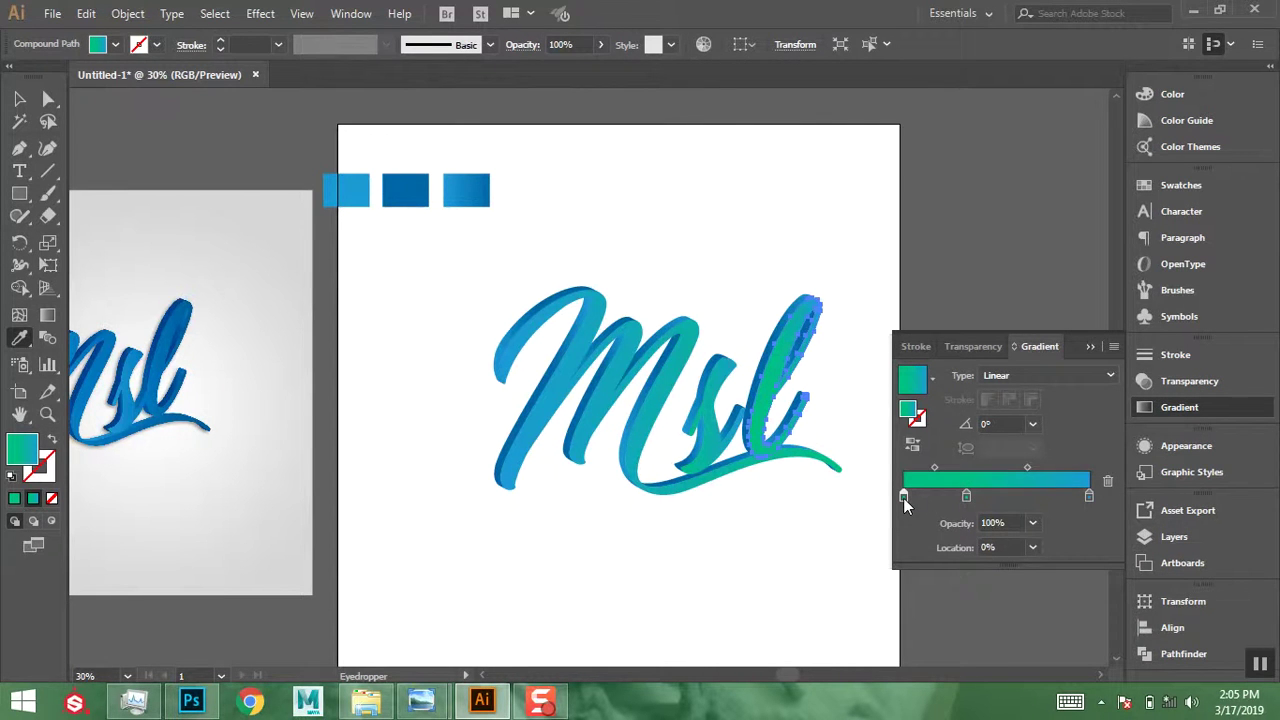
- Make the tall stroke's start colour yellow-green E2EE7B and move the middle stop to 46.53%
{"action": "double_click", "coordinate": [903, 498]}
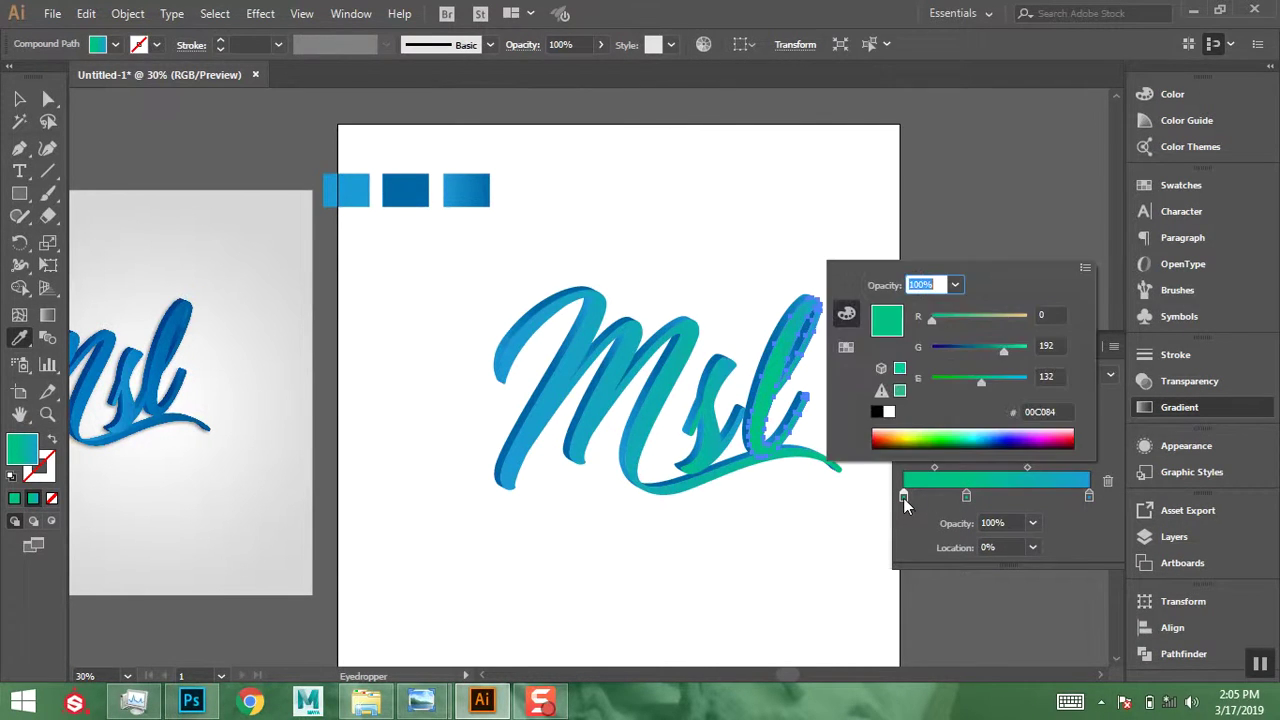
{"action": "left_click", "coordinate": [923, 432]}
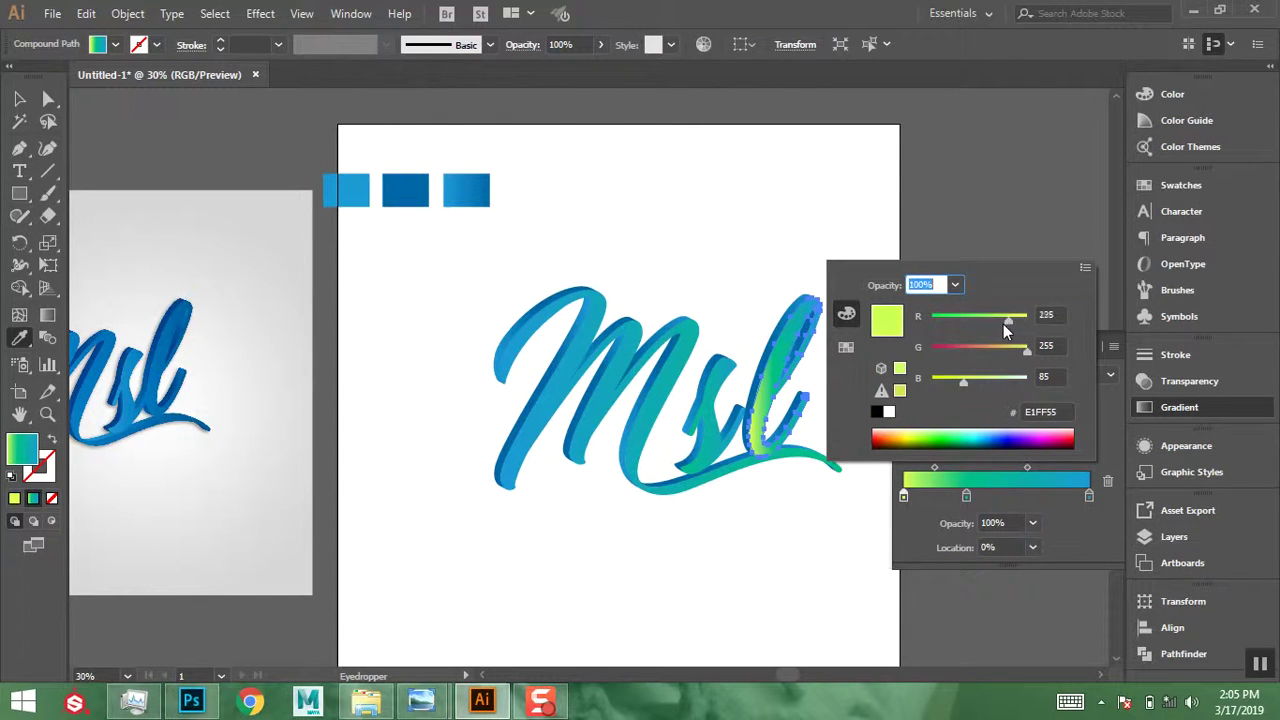
{"action": "left_click_drag", "start_coordinate": [1001, 326], "coordinate": [946, 382]}
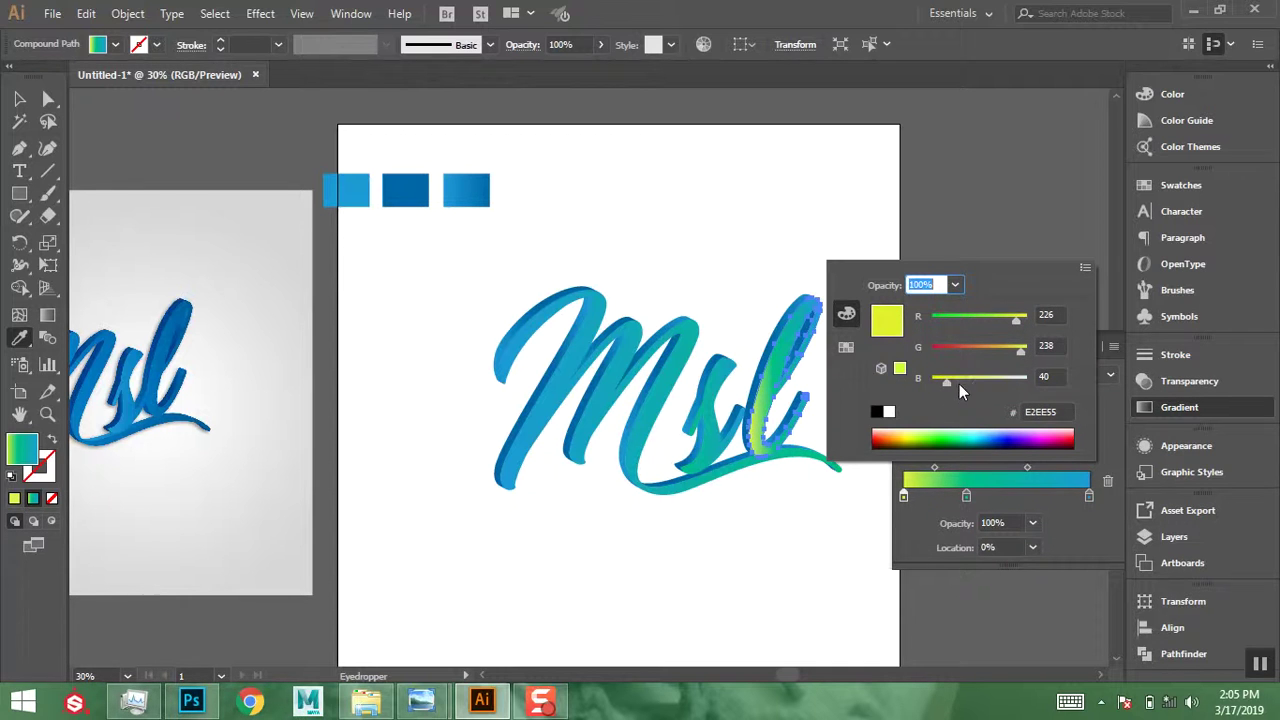
{"action": "left_click", "coordinate": [1110, 297]}
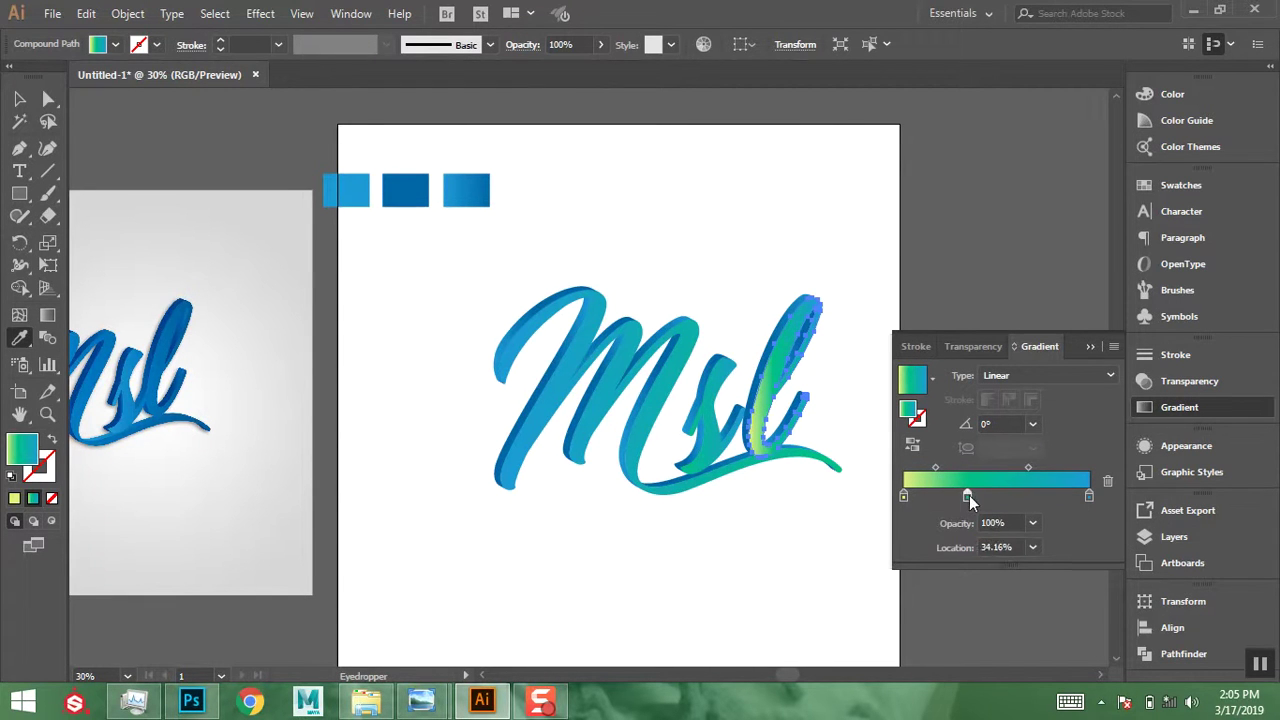
{"action": "left_click_drag", "start_coordinate": [965, 496], "coordinate": [989, 495]}
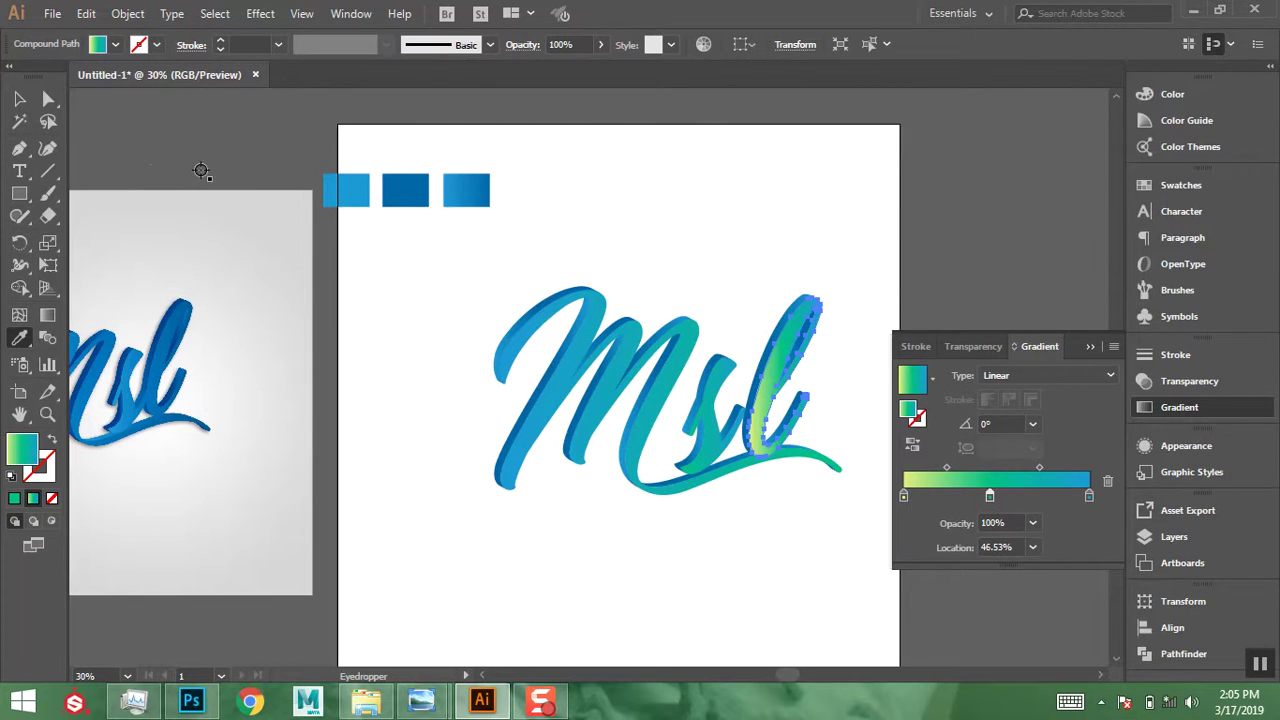
{"action": "left_click", "coordinate": [19, 99]}
{"action": "left_click", "coordinate": [600, 160]}
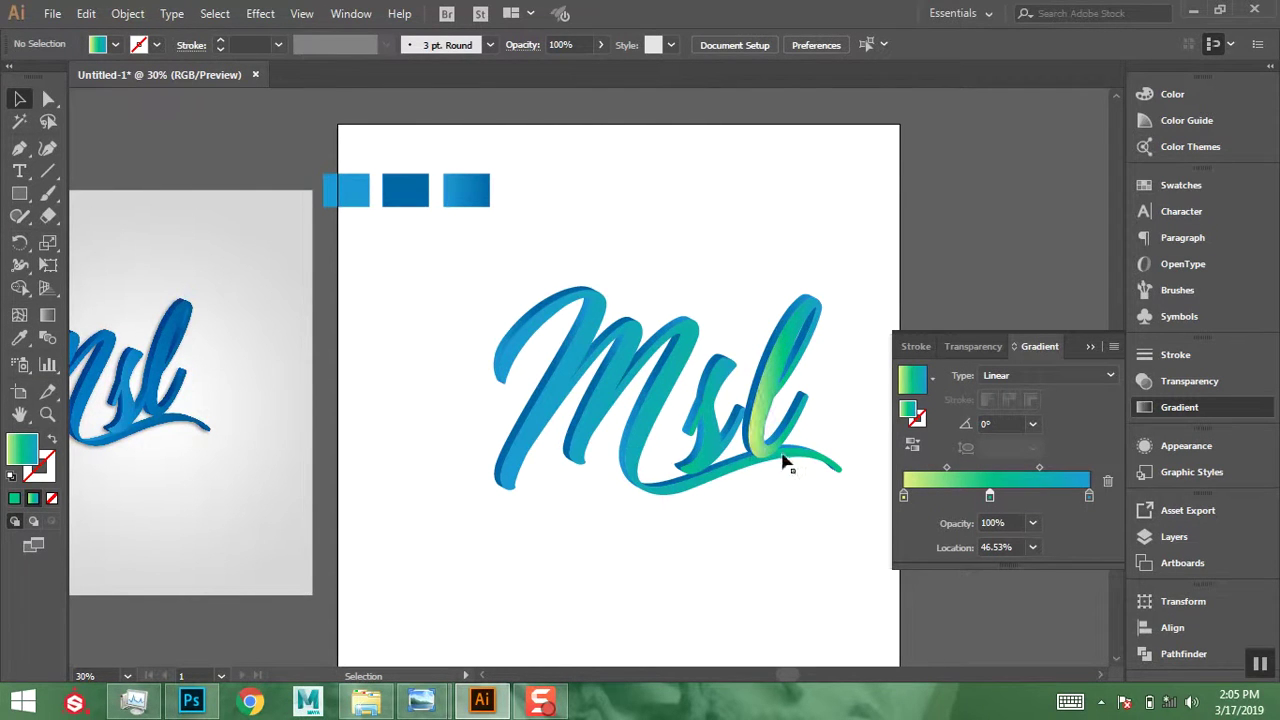
- Lower the red of the tall l's gradient start stop to get lime green B3EE7B (R 179)
{"action": "left_click", "coordinate": [904, 496]}
{"action": "double_click", "coordinate": [903, 496]}
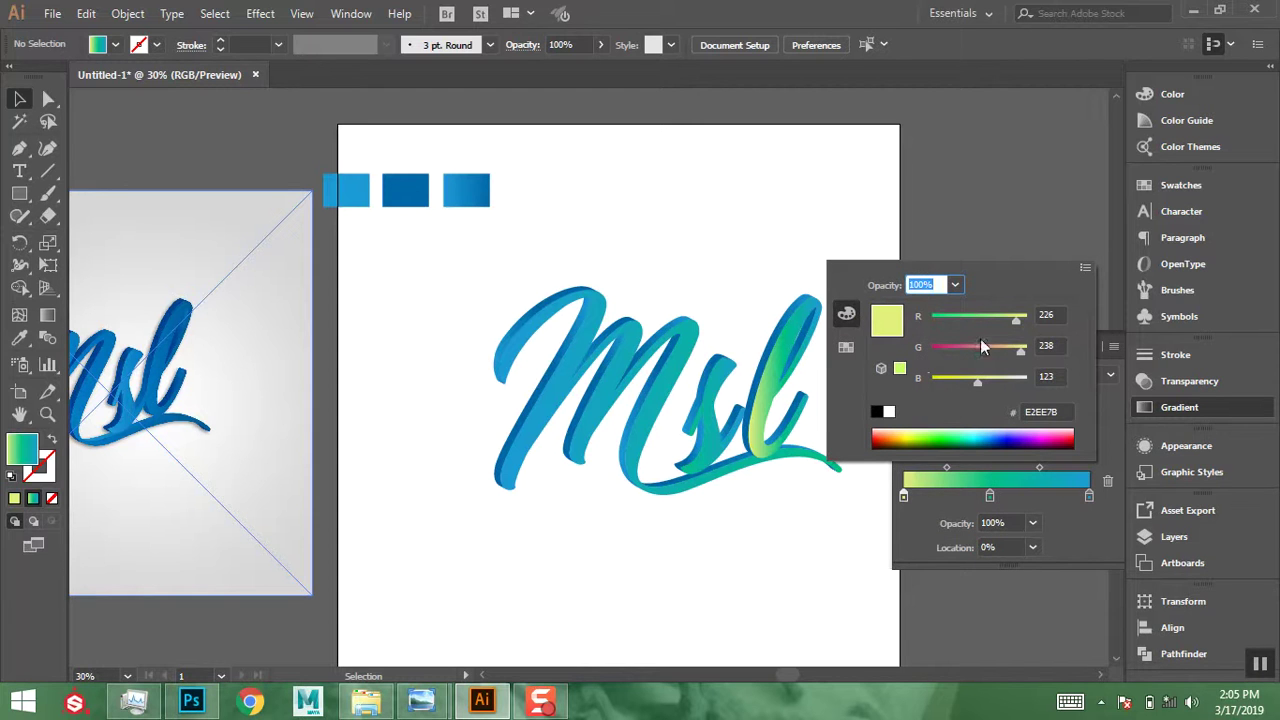
{"action": "left_click_drag", "start_coordinate": [993, 318], "coordinate": [984, 321]}
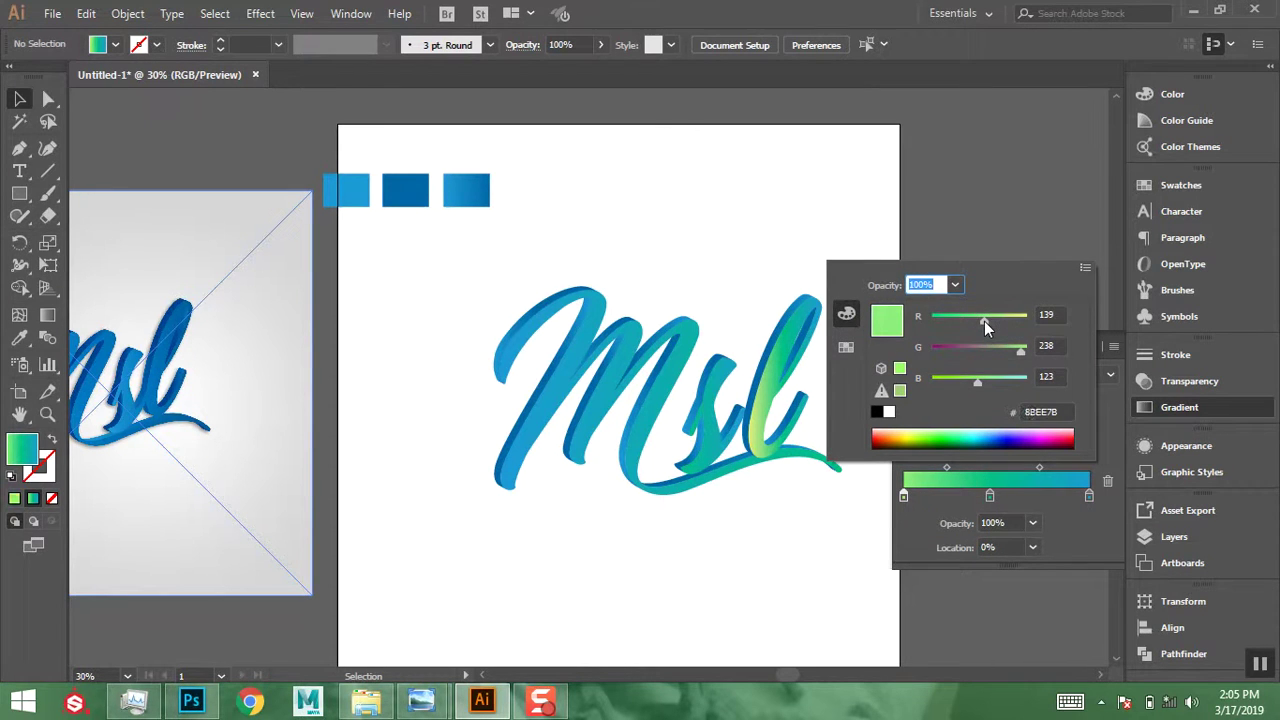
{"action": "left_click", "coordinate": [760, 408]}
{"action": "left_click", "coordinate": [812, 428]}
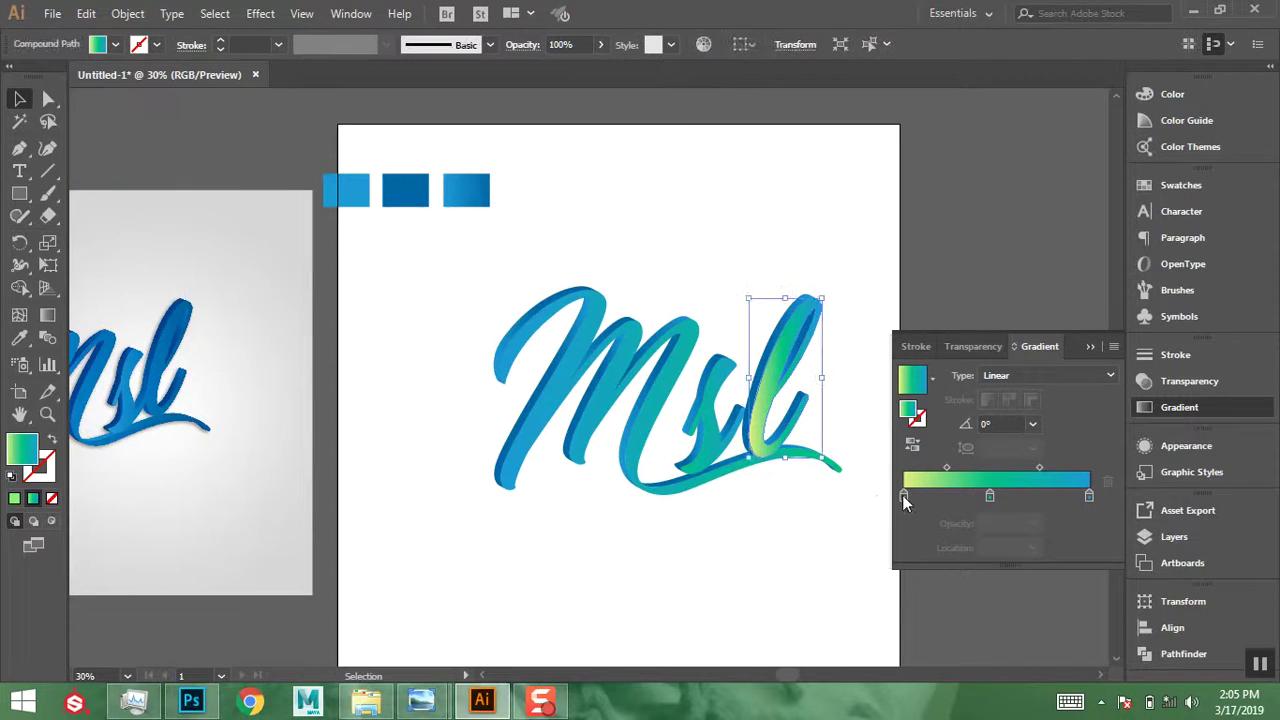
{"action": "double_click", "coordinate": [903, 496]}
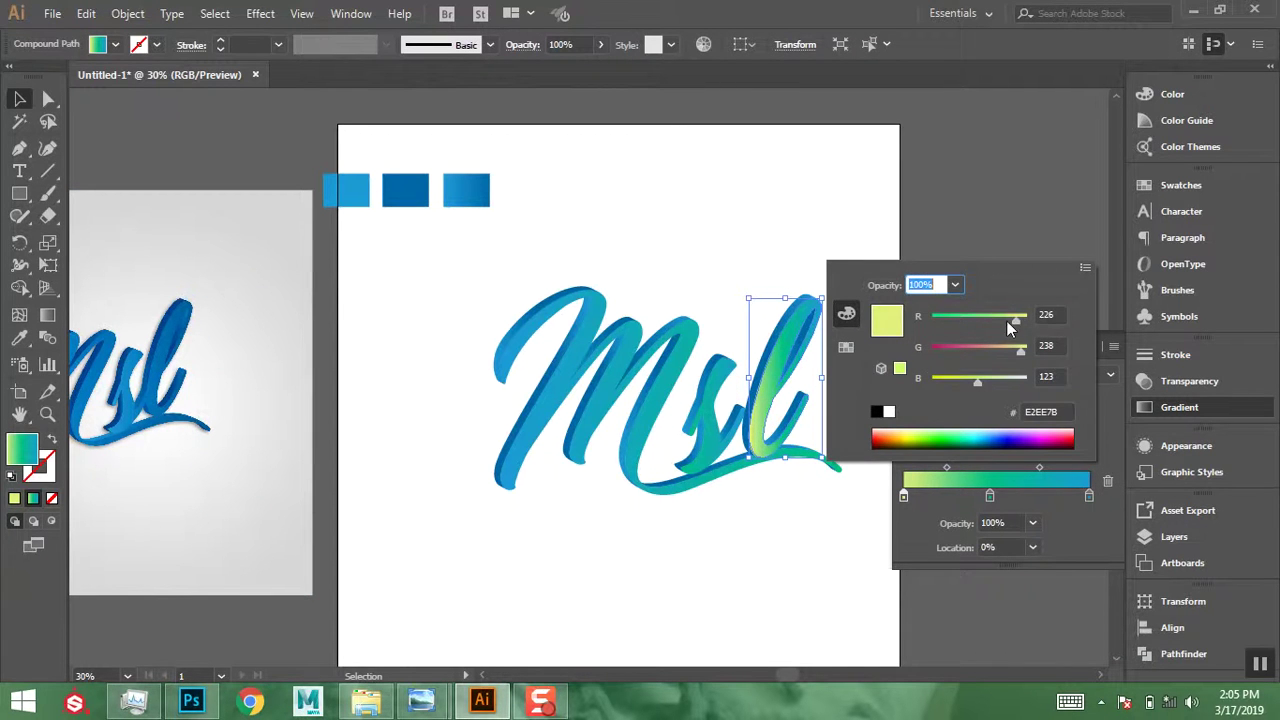
{"action": "left_click_drag", "start_coordinate": [1008, 322], "coordinate": [1000, 323]}
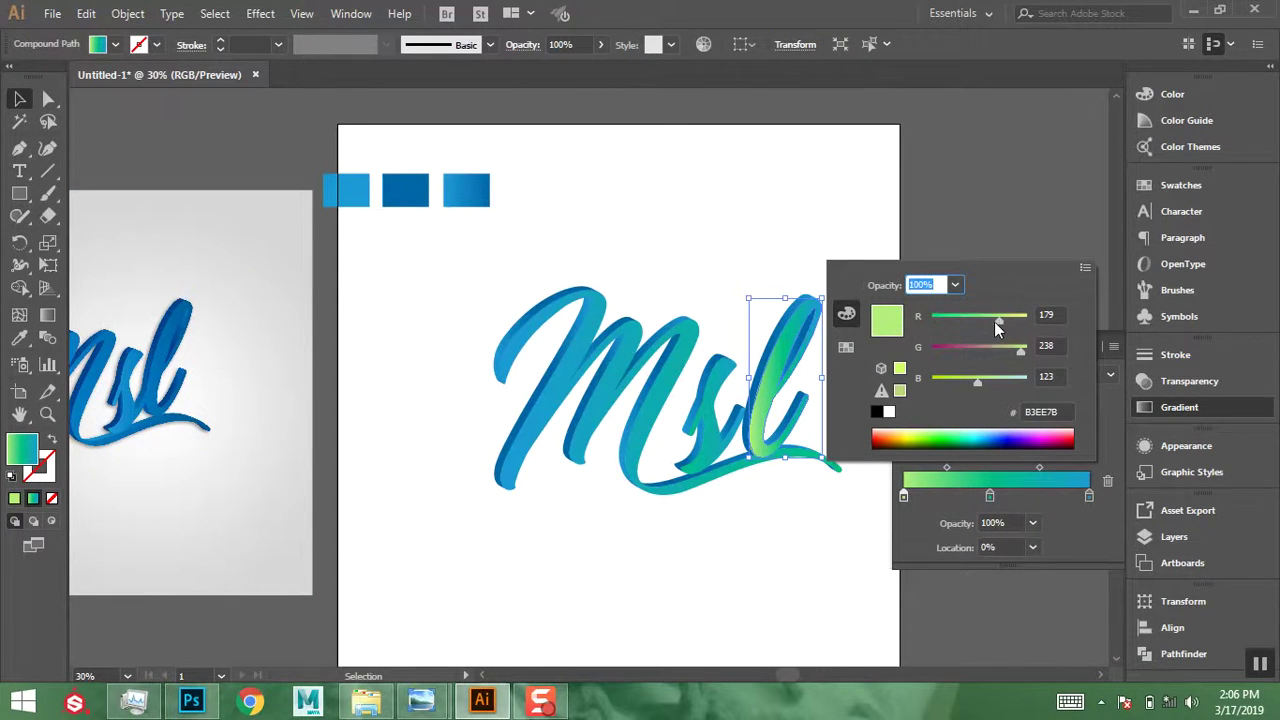
{"action": "left_click", "coordinate": [1036, 256]}
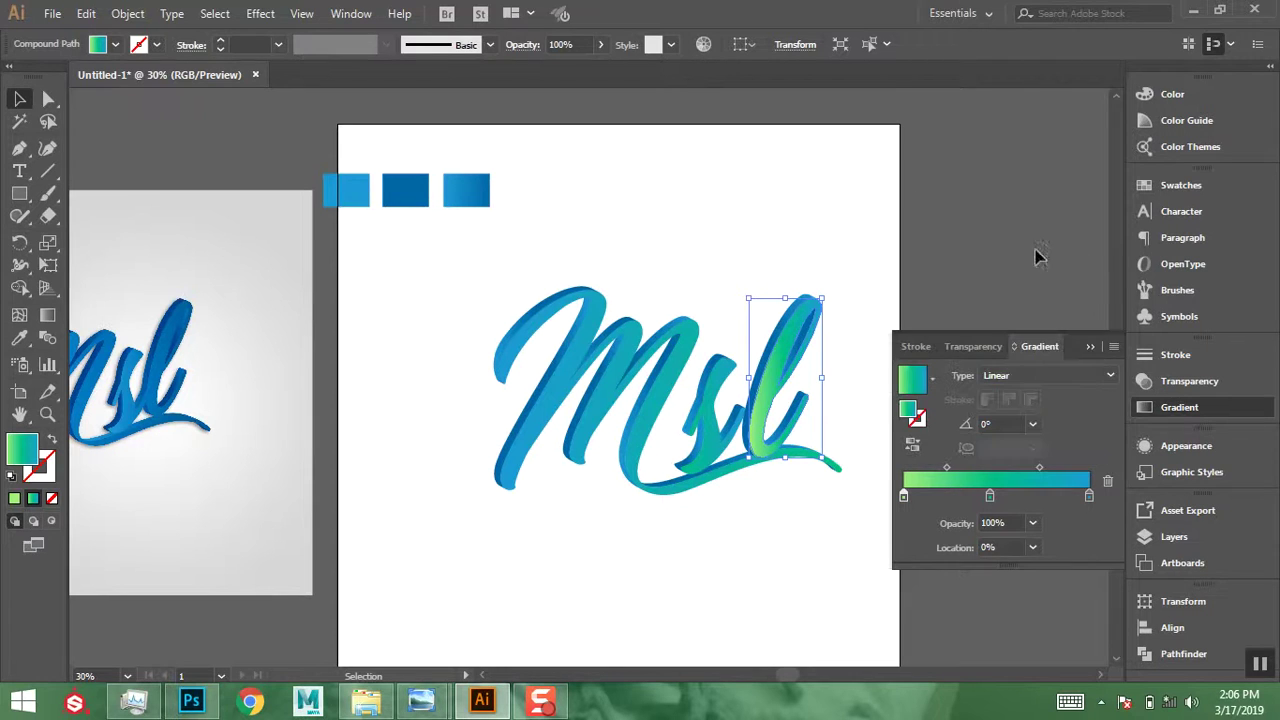
{"action": "left_click", "coordinate": [1088, 347]}
{"action": "left_click_drag", "start_coordinate": [436, 272], "coordinate": [620, 448]}
- Group the Msl letters, scale the logo down and move it to the left
{"action": "key", "text": "ctrl+g"}
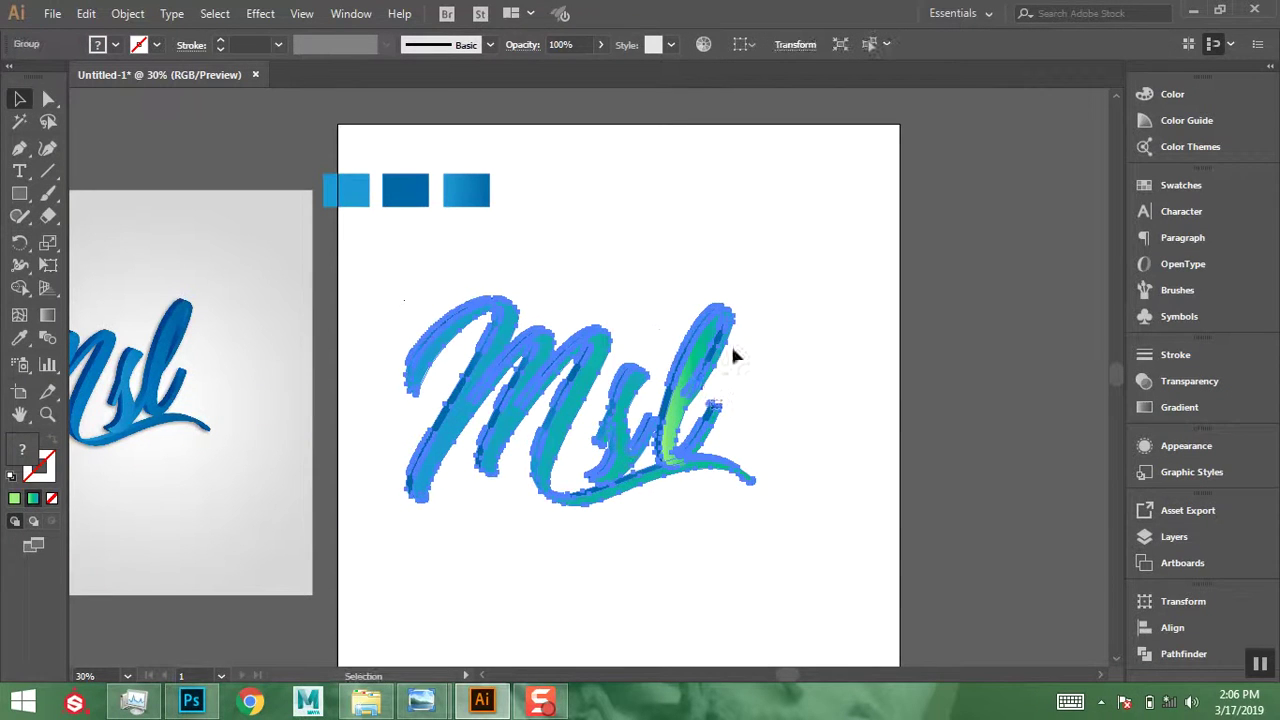
{"action": "left_click_drag", "start_coordinate": [756, 300], "coordinate": [710, 325]}
{"action": "left_click_drag", "start_coordinate": [598, 432], "coordinate": [558, 438]}
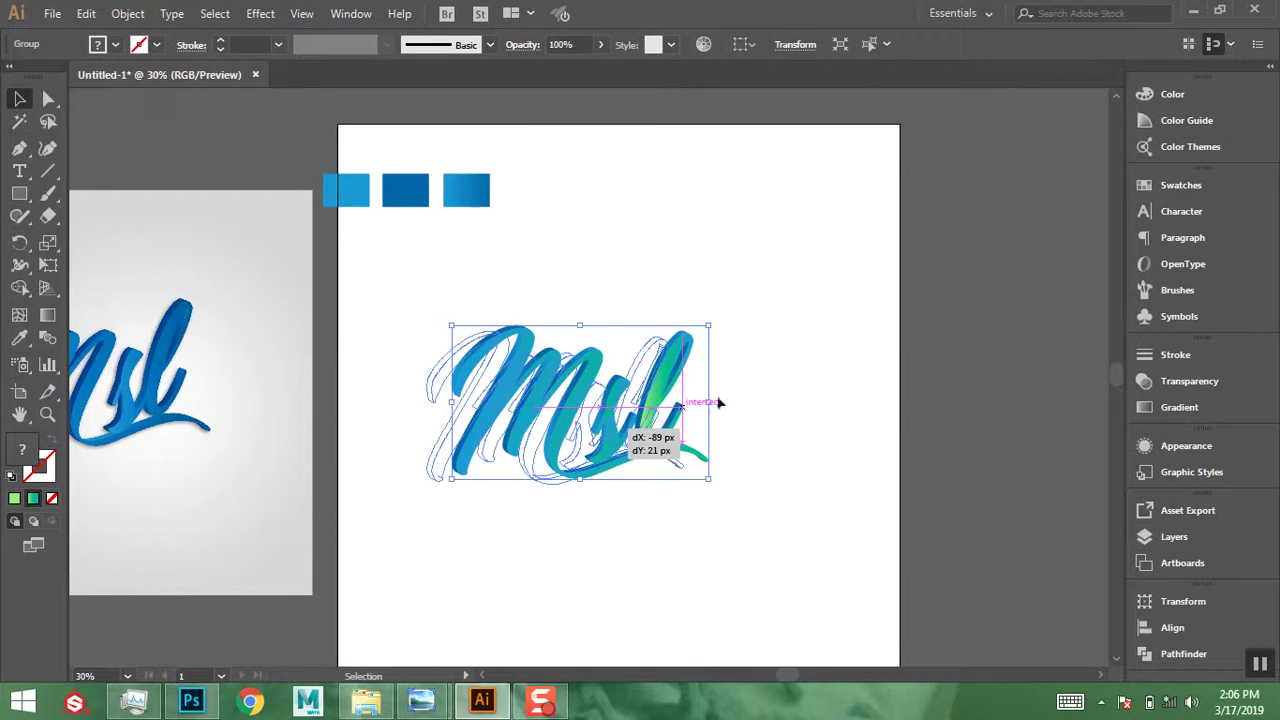
{"action": "left_click", "coordinate": [738, 352]}
- Draw a thin tall rectangle right of the logo and fill it dark grey 4D4D4D
{"action": "left_click", "coordinate": [19, 194]}
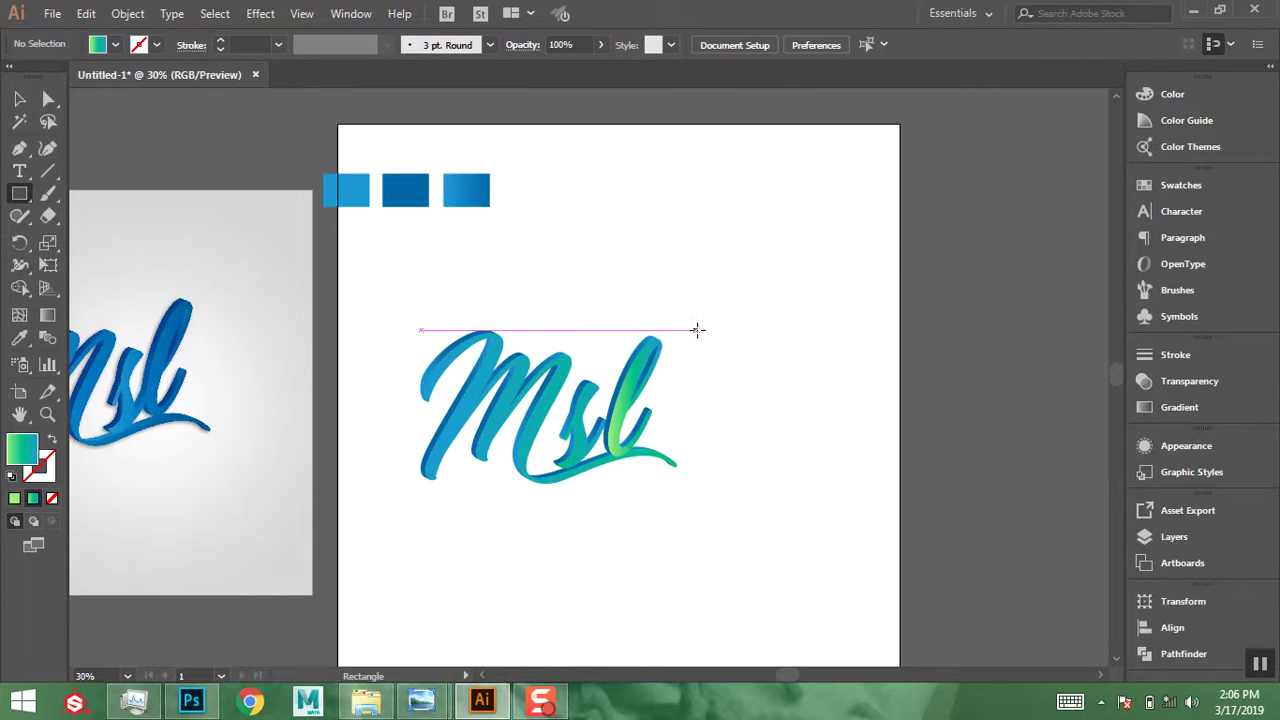
{"action": "left_click_drag", "start_coordinate": [697, 322], "coordinate": [699, 478]}
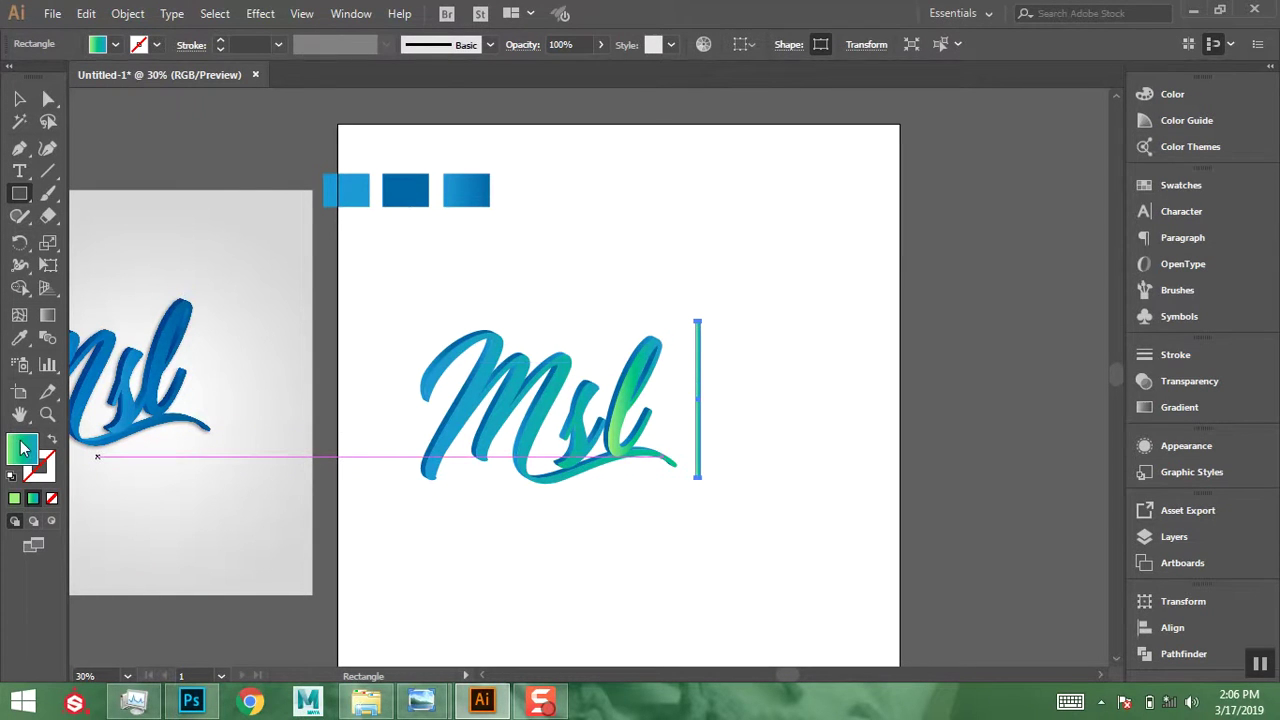
{"action": "left_click", "coordinate": [14, 498]}
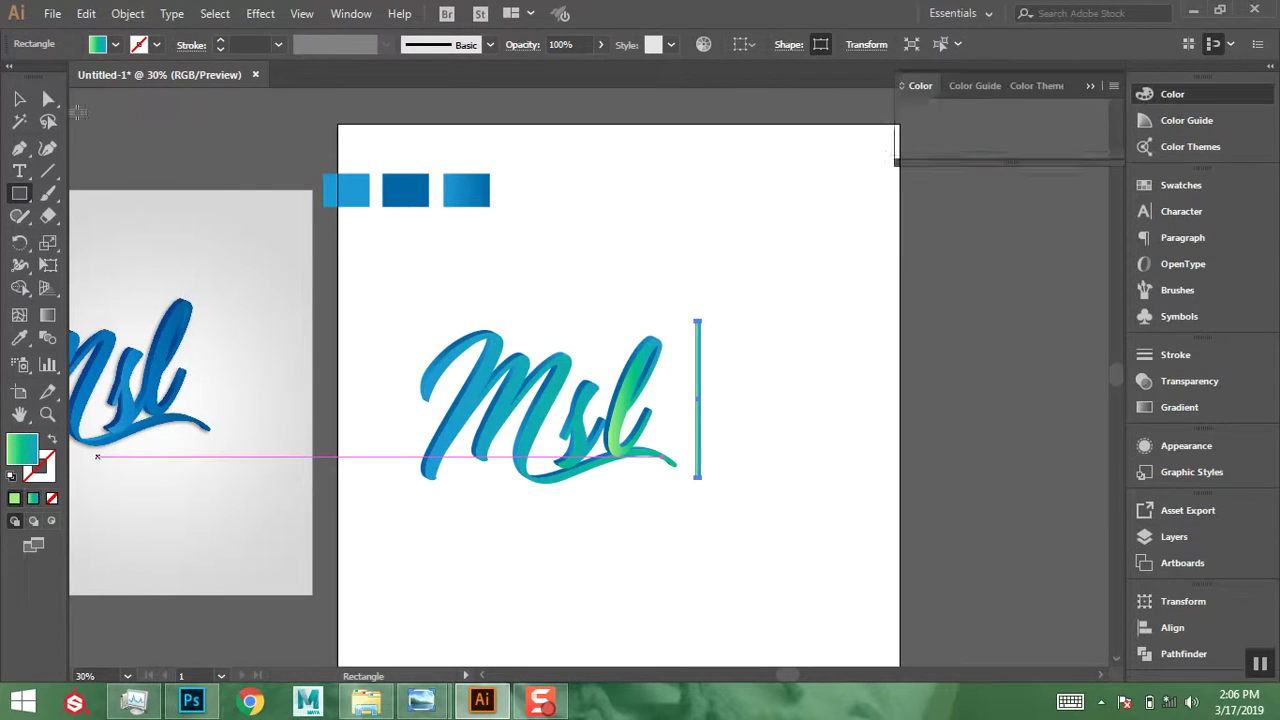
{"action": "left_click", "coordinate": [115, 44]}
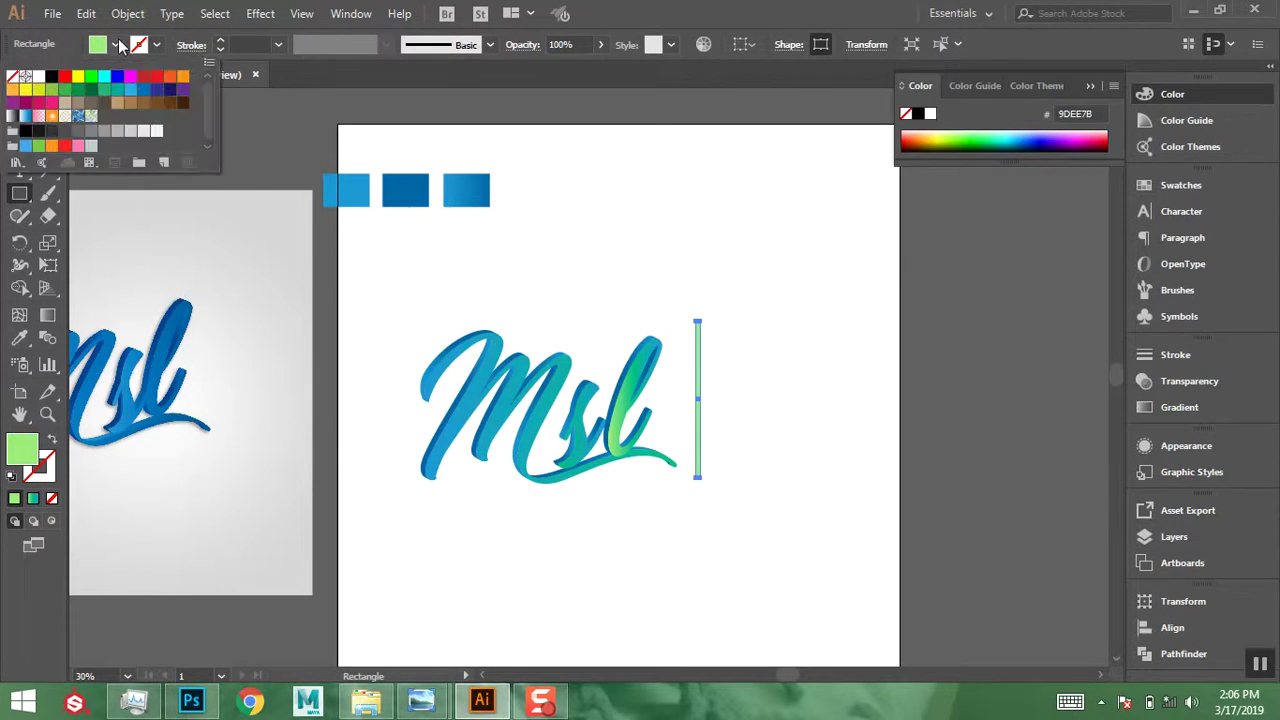
{"action": "left_click", "coordinate": [62, 133]}
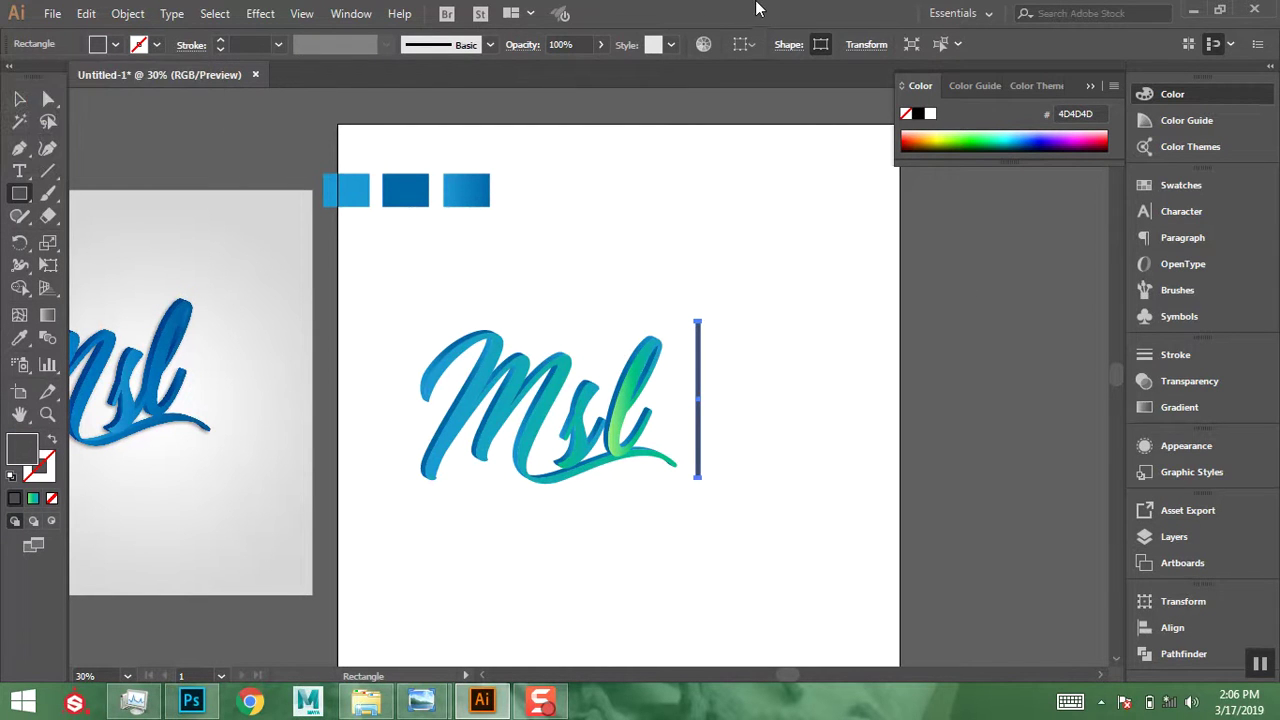
- In the Transform panel, try values of 14 and 1 in the bar's corner radius fields
{"action": "left_click", "coordinate": [1168, 602]}
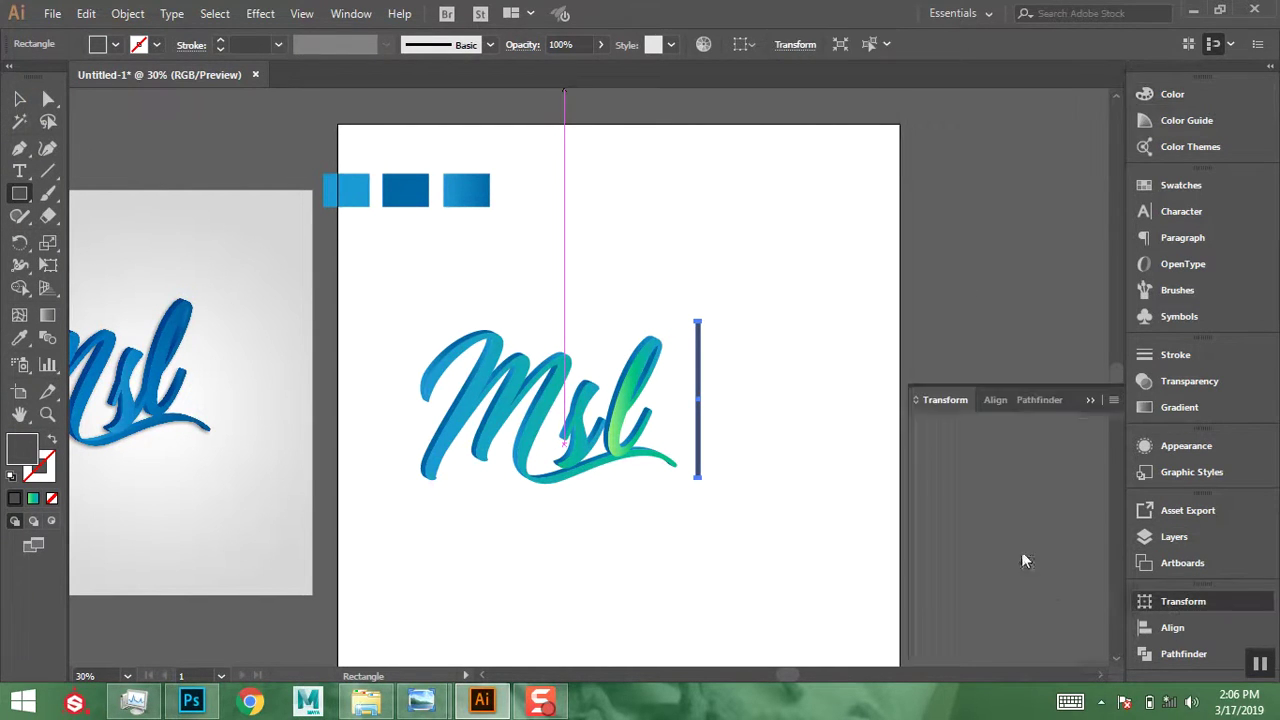
{"action": "left_click", "coordinate": [976, 585]}
{"action": "type", "text": "14"}
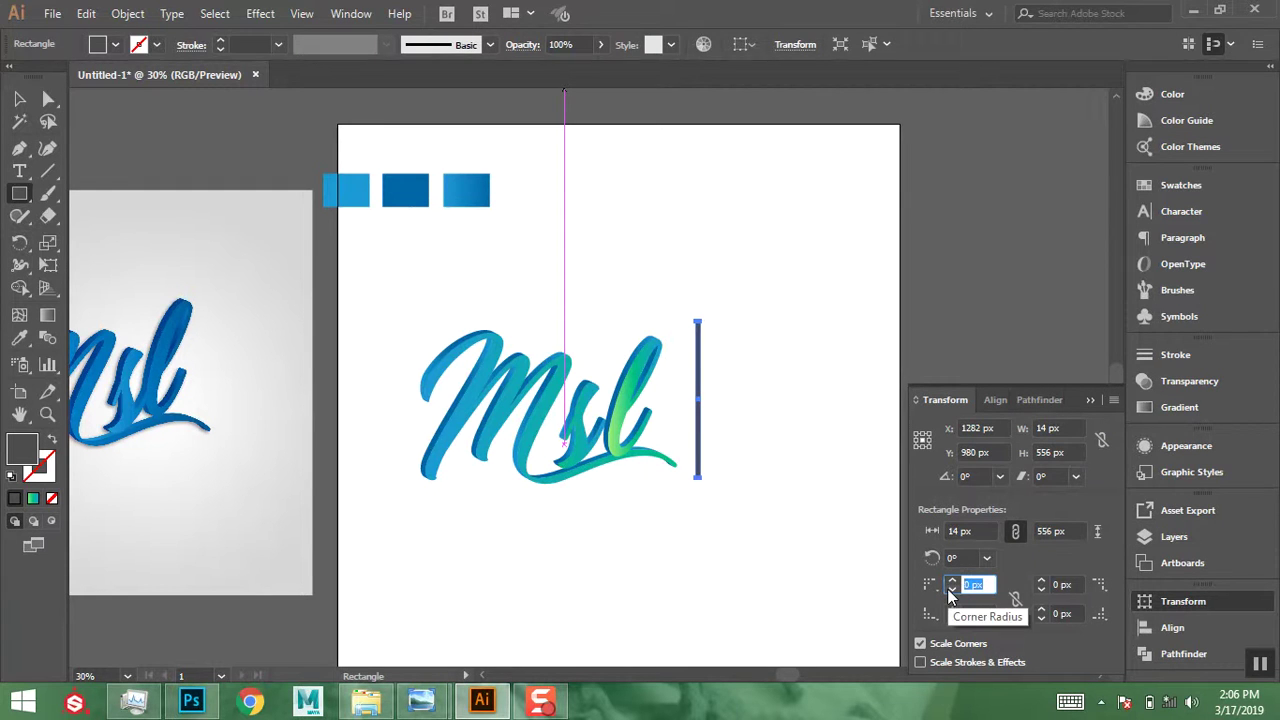
{"action": "key", "text": "Return"}
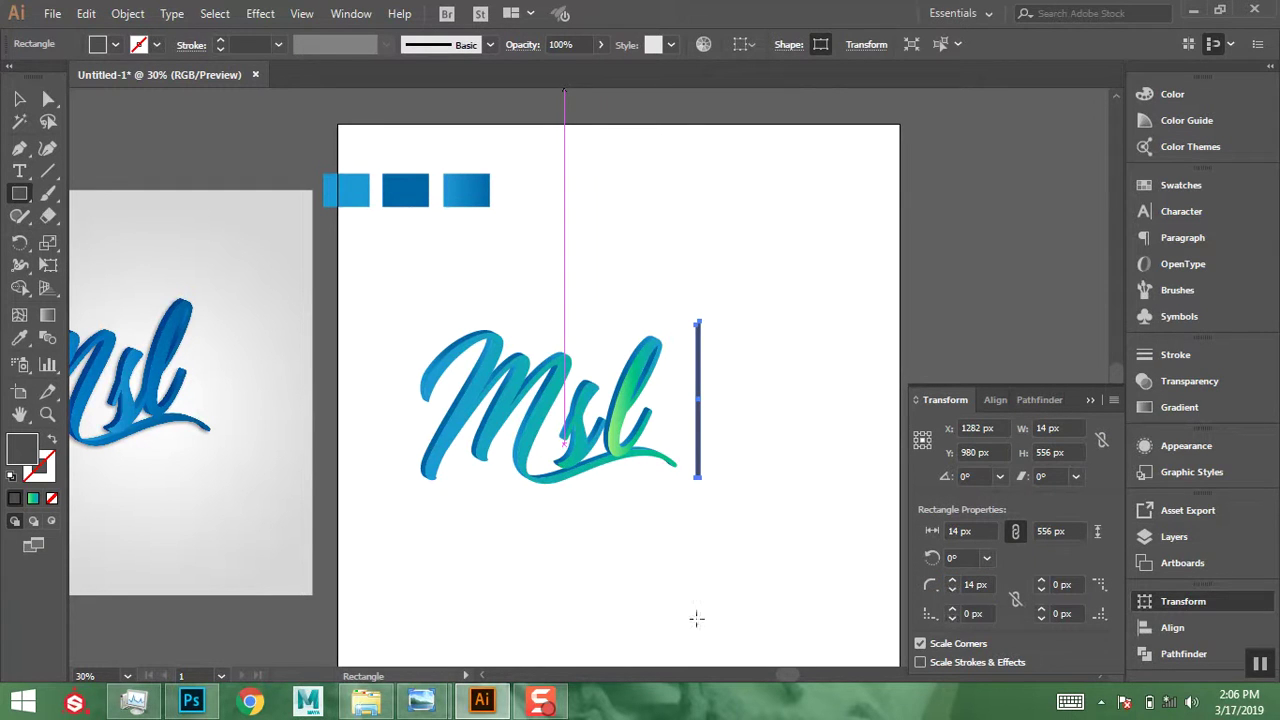
{"action": "left_click", "coordinate": [985, 584]}
{"action": "type", "text": "14"}
{"action": "key", "text": "Return"}
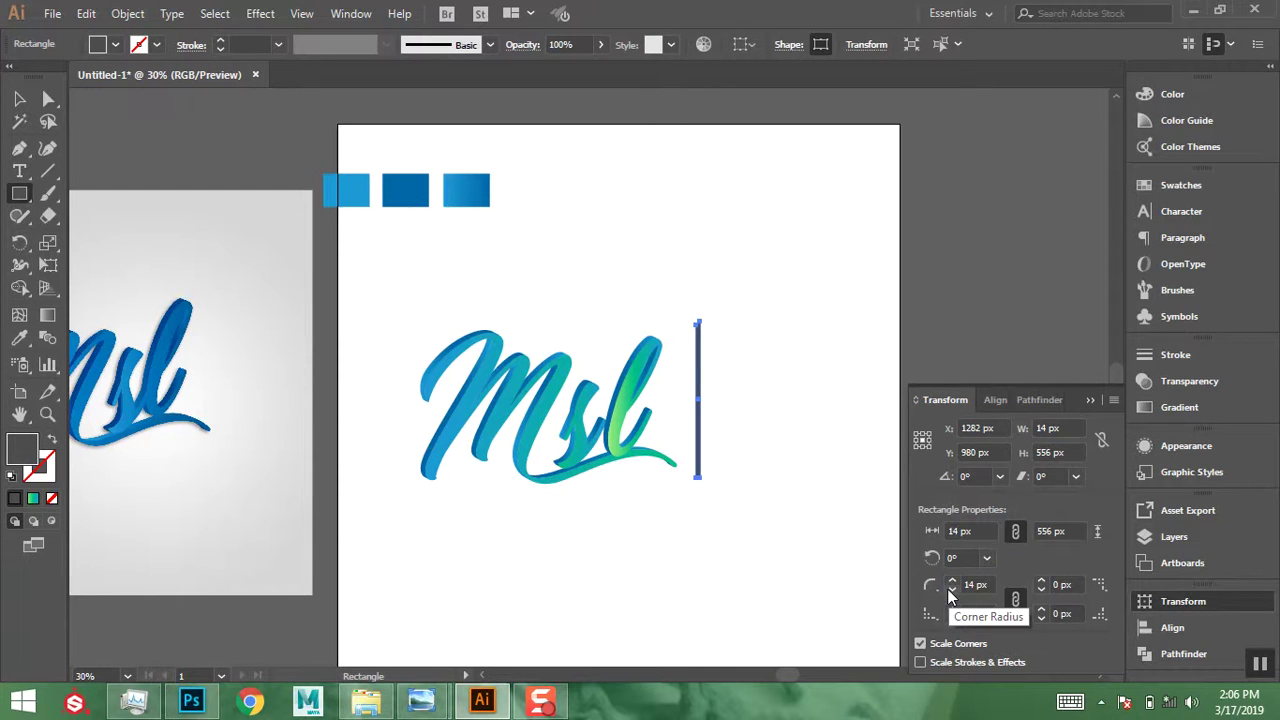
{"action": "left_click", "coordinate": [1066, 584]}
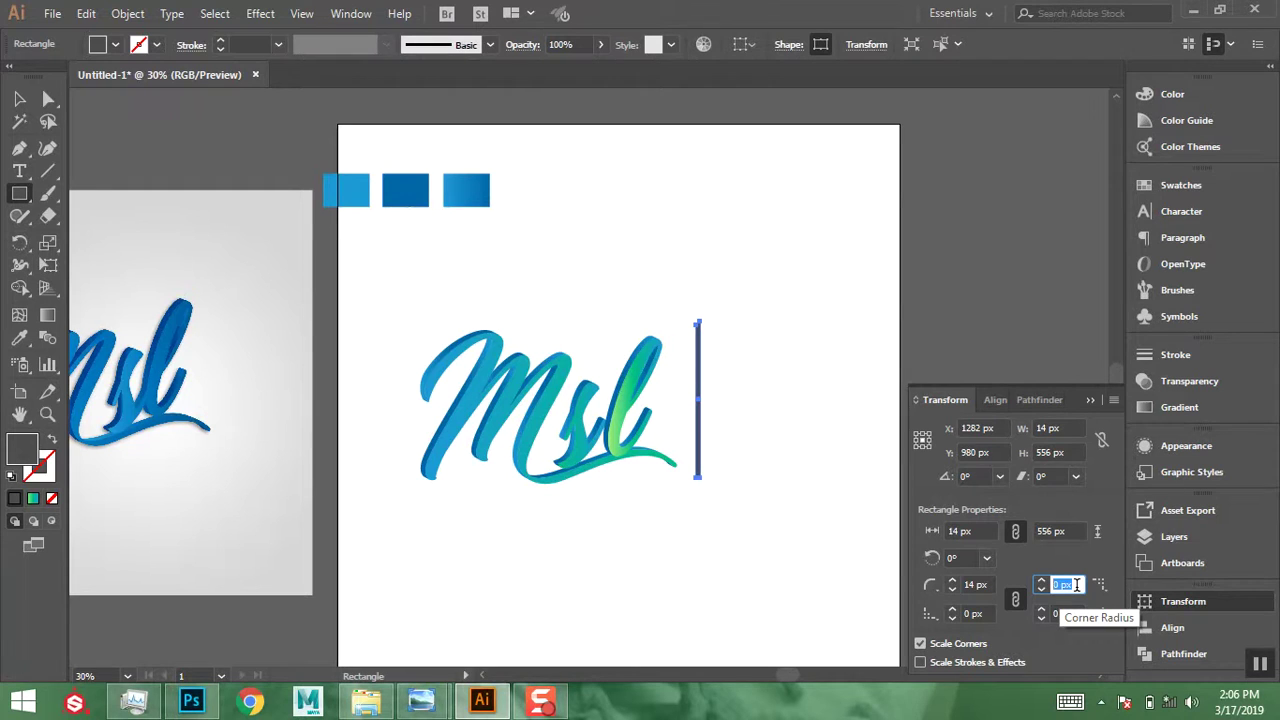
{"action": "type", "text": "16"}
{"action": "key", "text": "Tab"}
{"action": "type", "text": "1"}
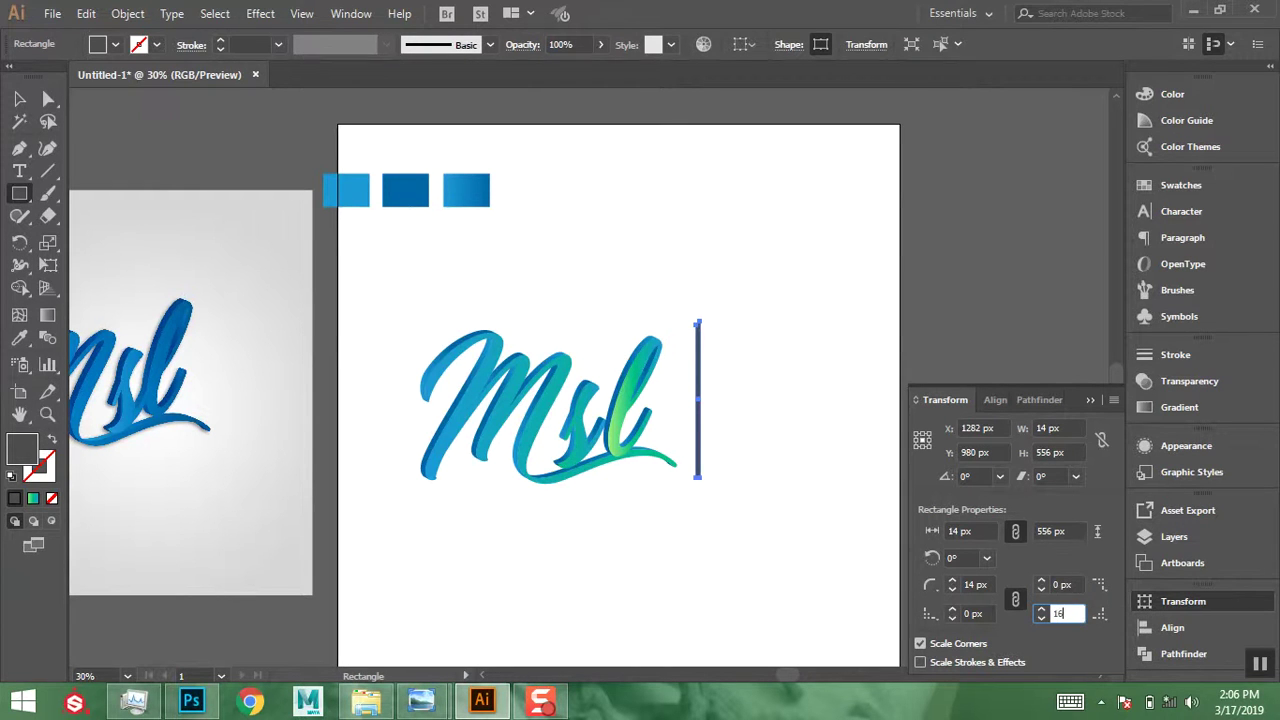
{"action": "key", "text": "Tab"}
{"action": "type", "text": "1"}
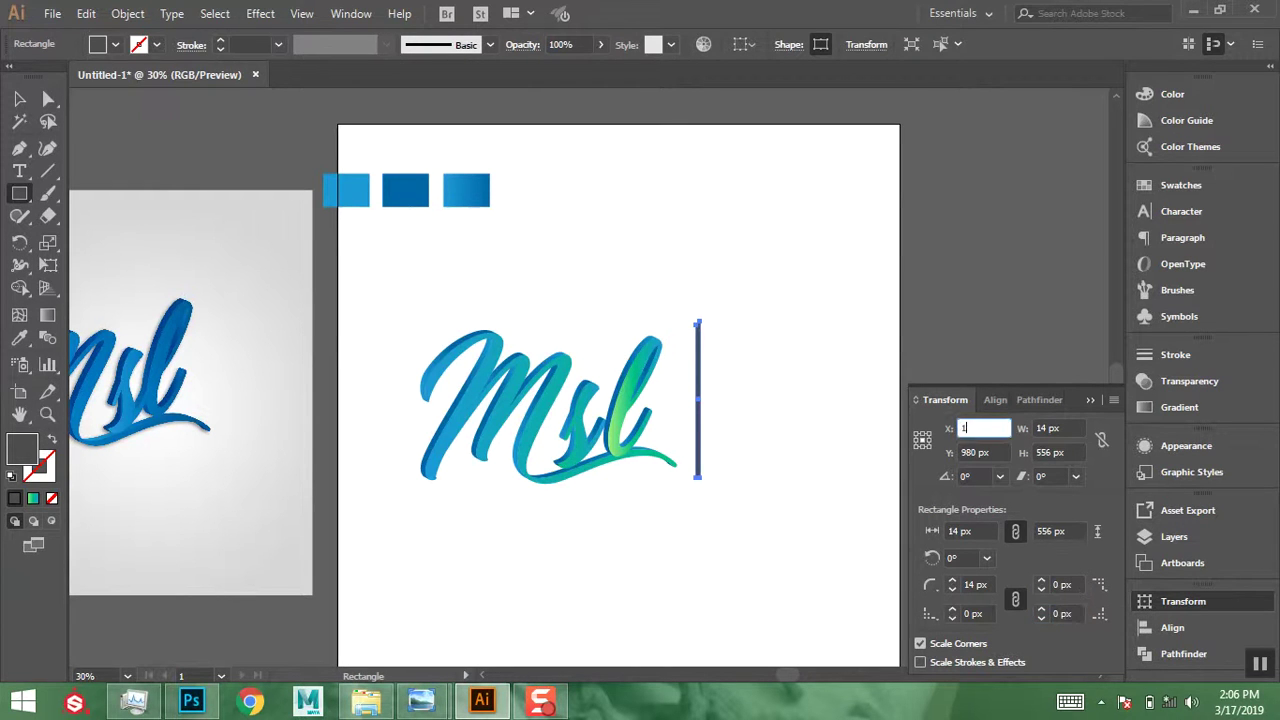
{"action": "left_click", "coordinate": [1076, 585]}
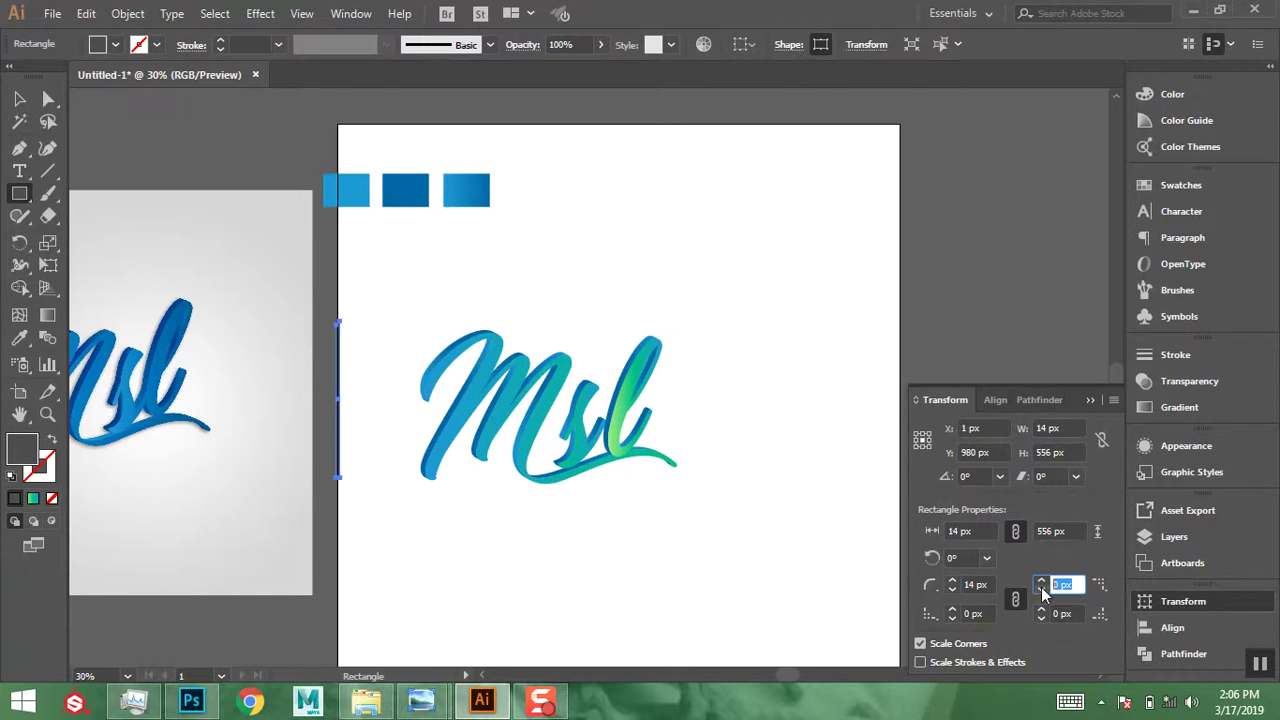
{"action": "type", "text": "14"}
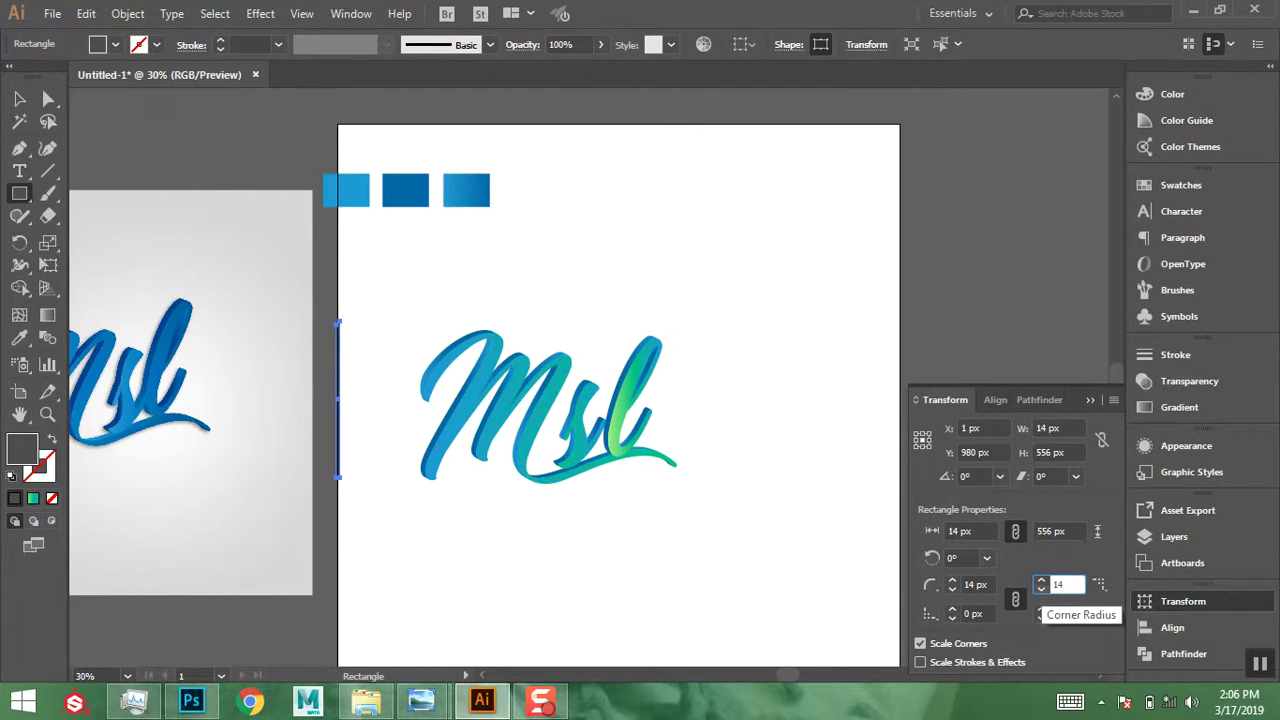
{"action": "key", "text": "Escape"}
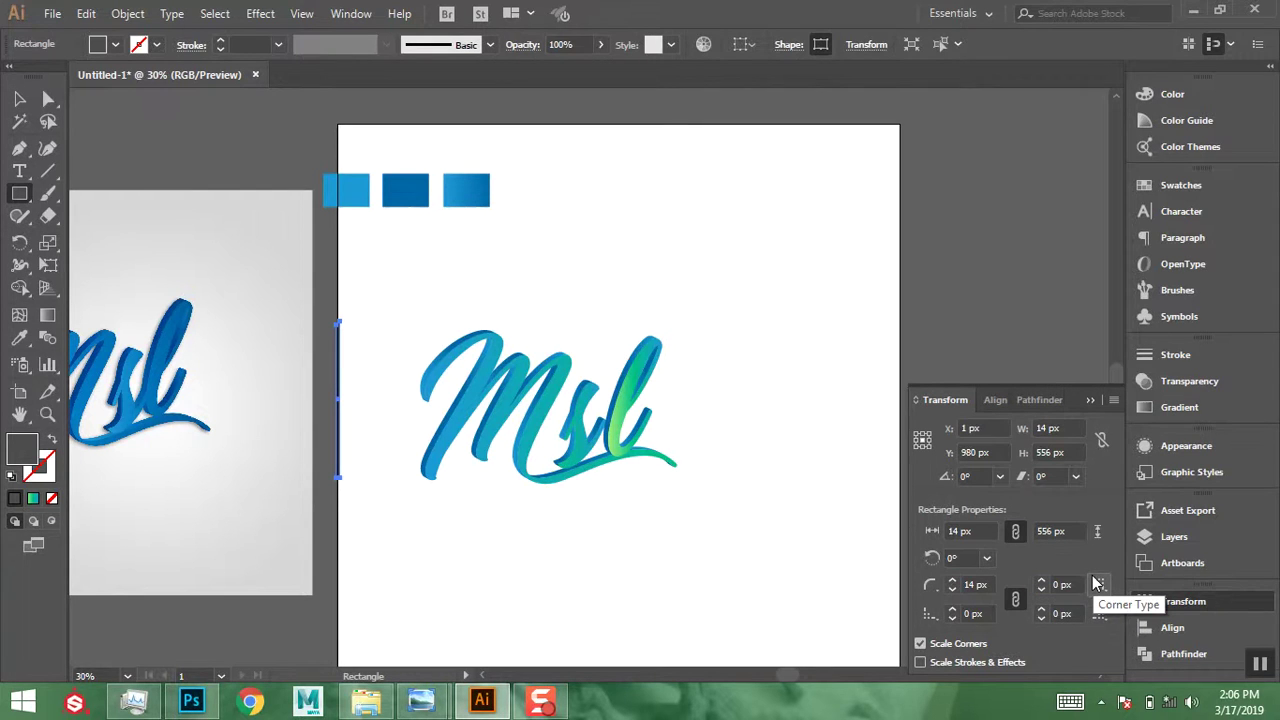
- Link the four corner radii and enter a shared value so every corner rounds to 7 px
{"action": "left_click", "coordinate": [1015, 598]}
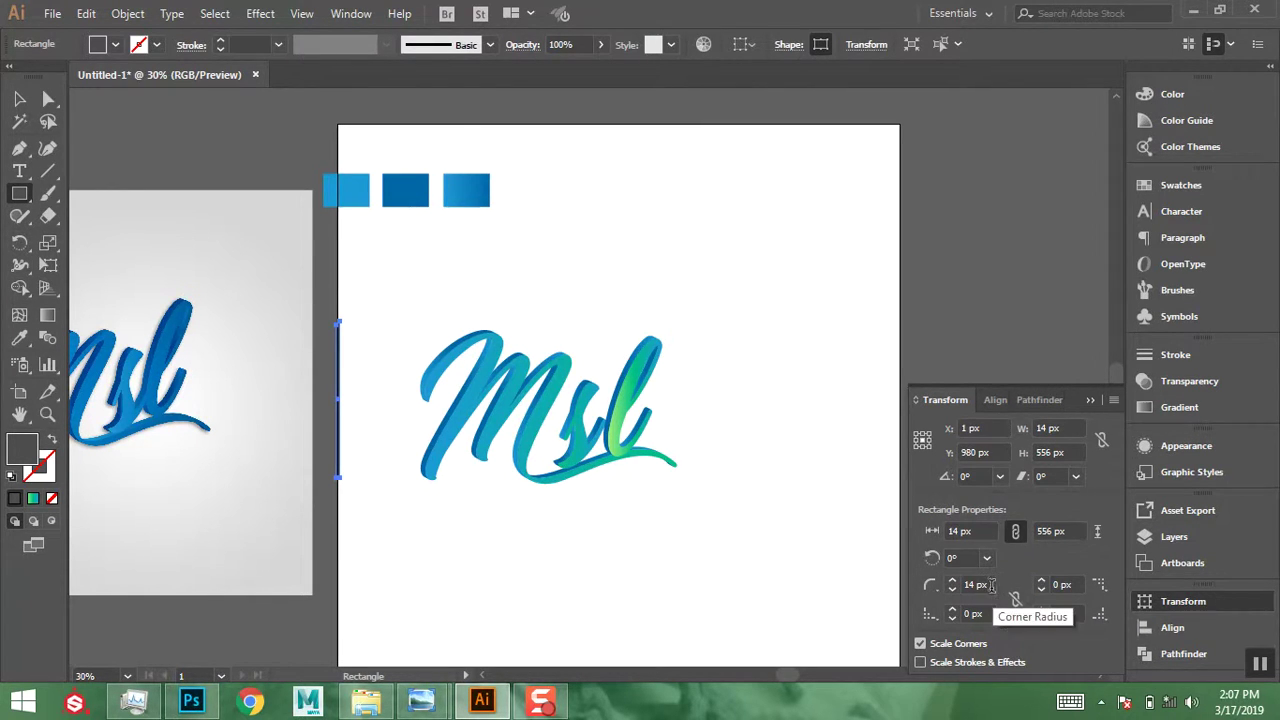
{"action": "left_click", "coordinate": [962, 585]}
{"action": "key", "text": "BackSpace"}
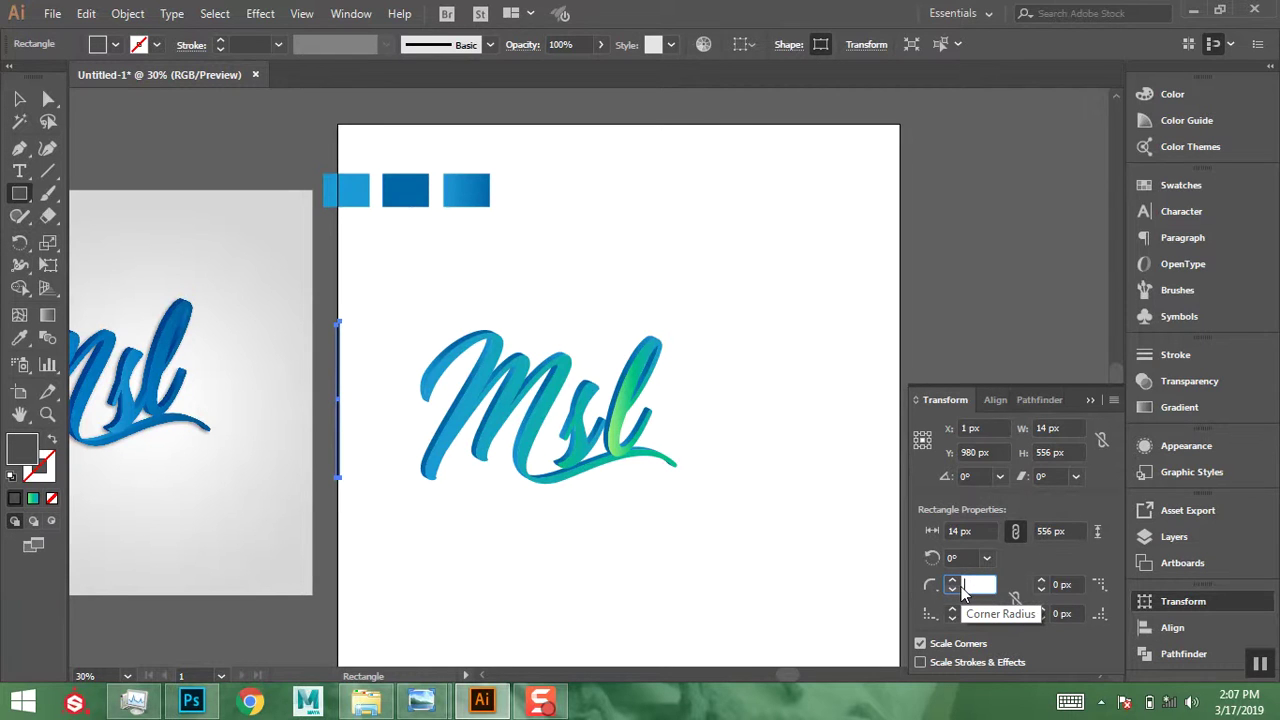
{"action": "key", "text": "Return"}
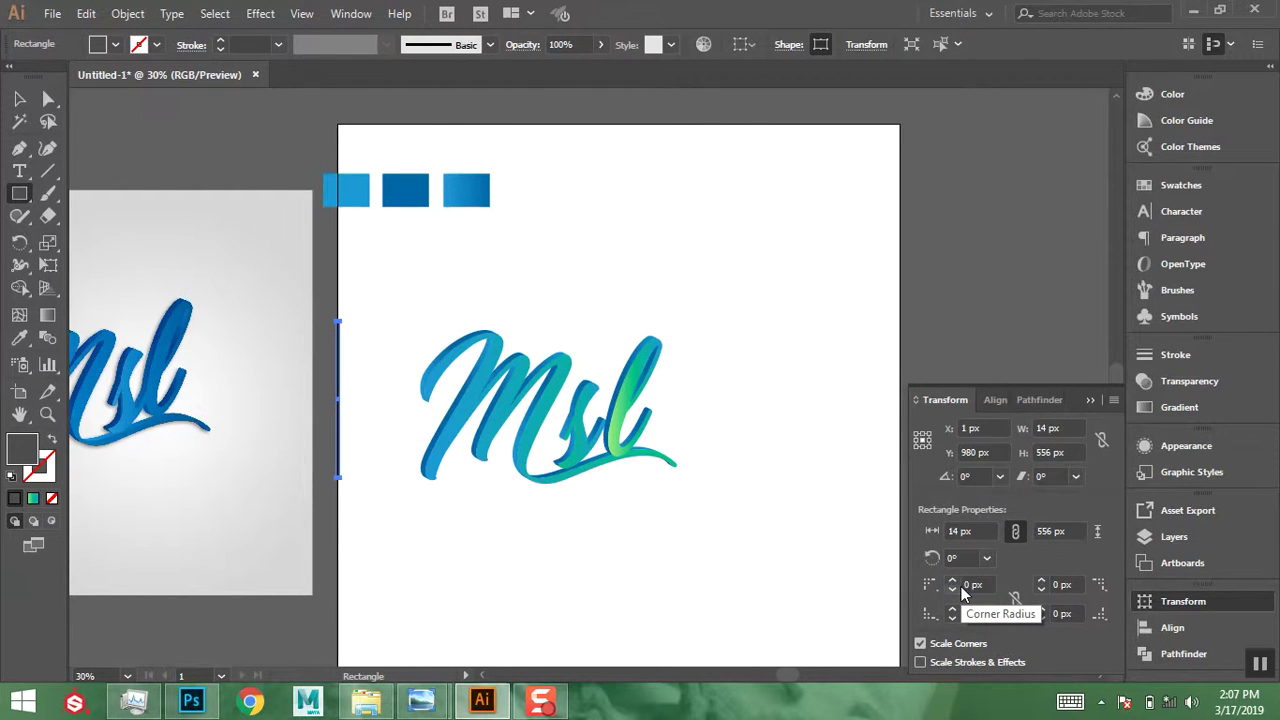
{"action": "left_click", "coordinate": [1015, 599]}
{"action": "left_click", "coordinate": [991, 582]}
{"action": "type", "text": "2"}
{"action": "key", "text": "Return"}
{"action": "left_click", "coordinate": [19, 99]}
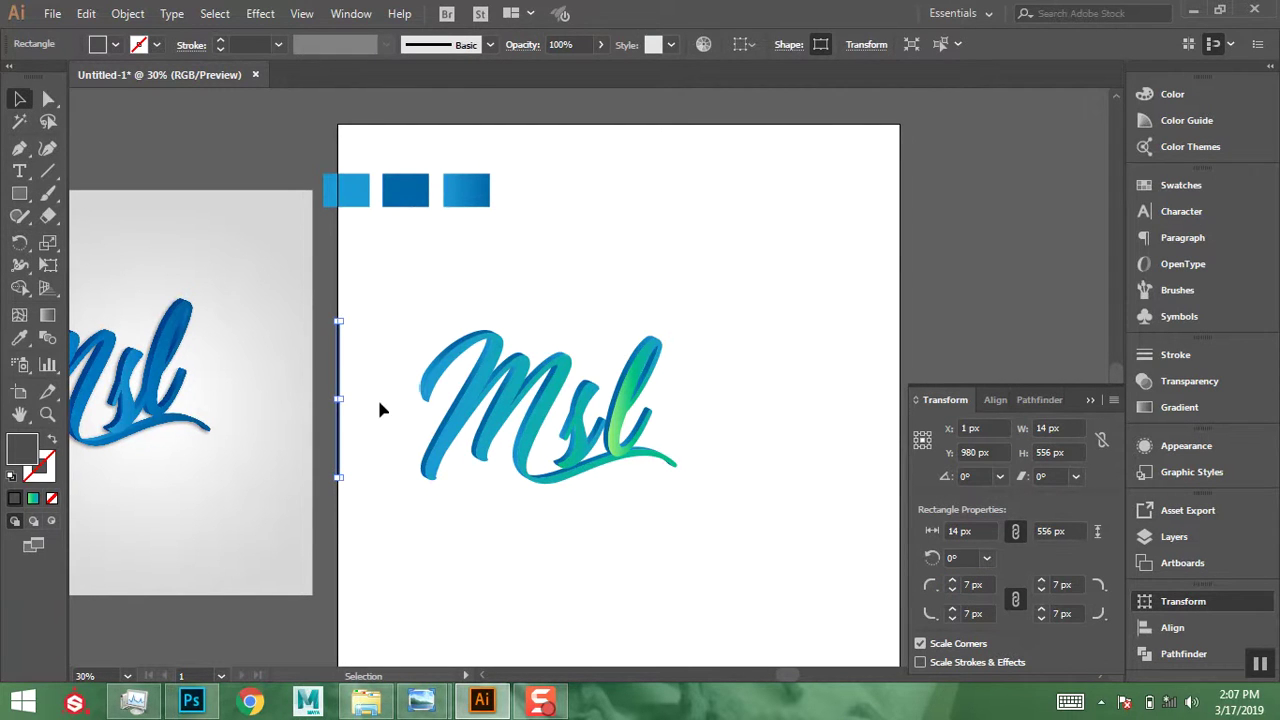
- Drag the rounded bar back beside the Msl logo and eyedrop the light-blue square's colour onto it
{"action": "left_click_drag", "start_coordinate": [338, 390], "coordinate": [692, 384]}
{"action": "left_click", "coordinate": [860, 318]}
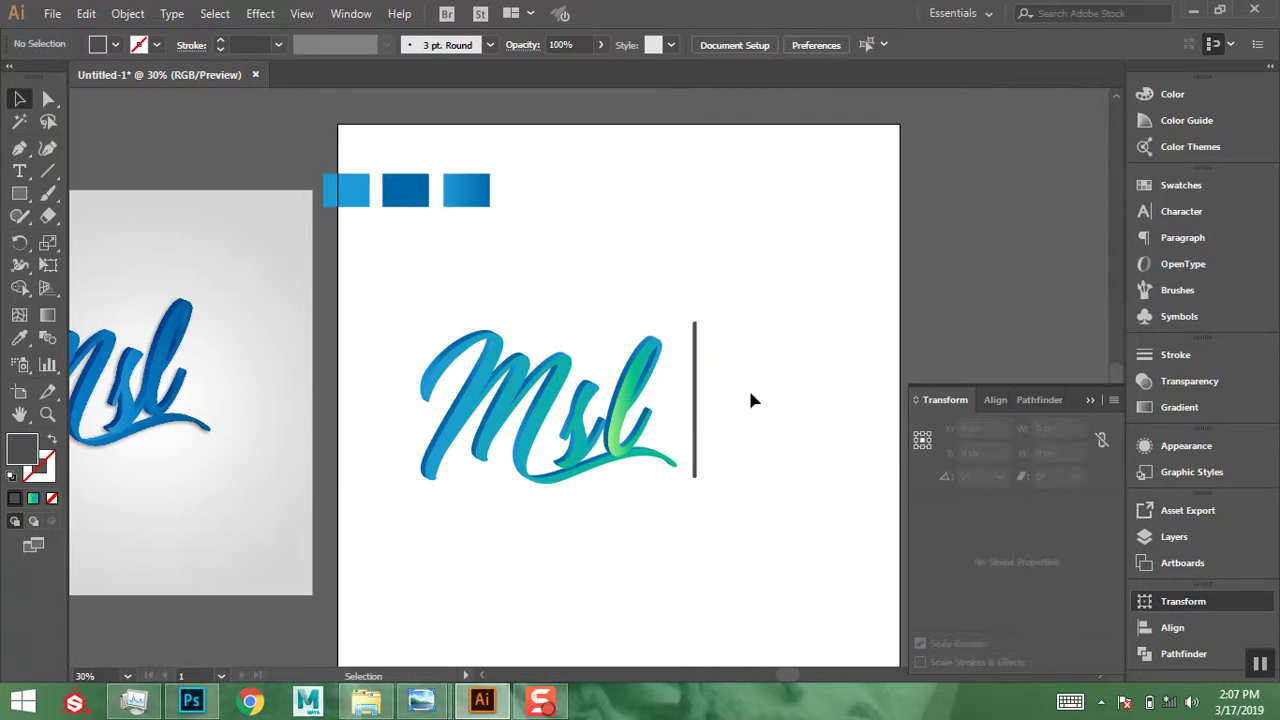
{"action": "left_click", "coordinate": [697, 408]}
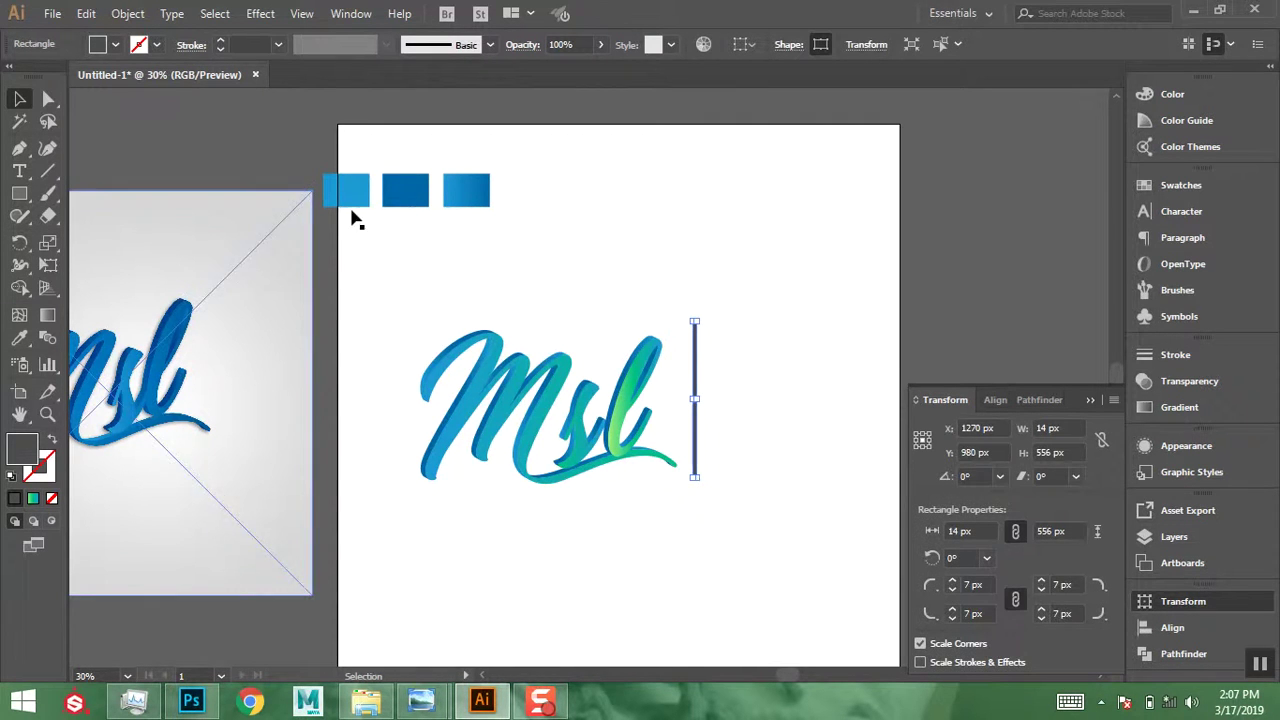
{"action": "left_click", "coordinate": [19, 338]}
{"action": "left_click", "coordinate": [357, 188]}
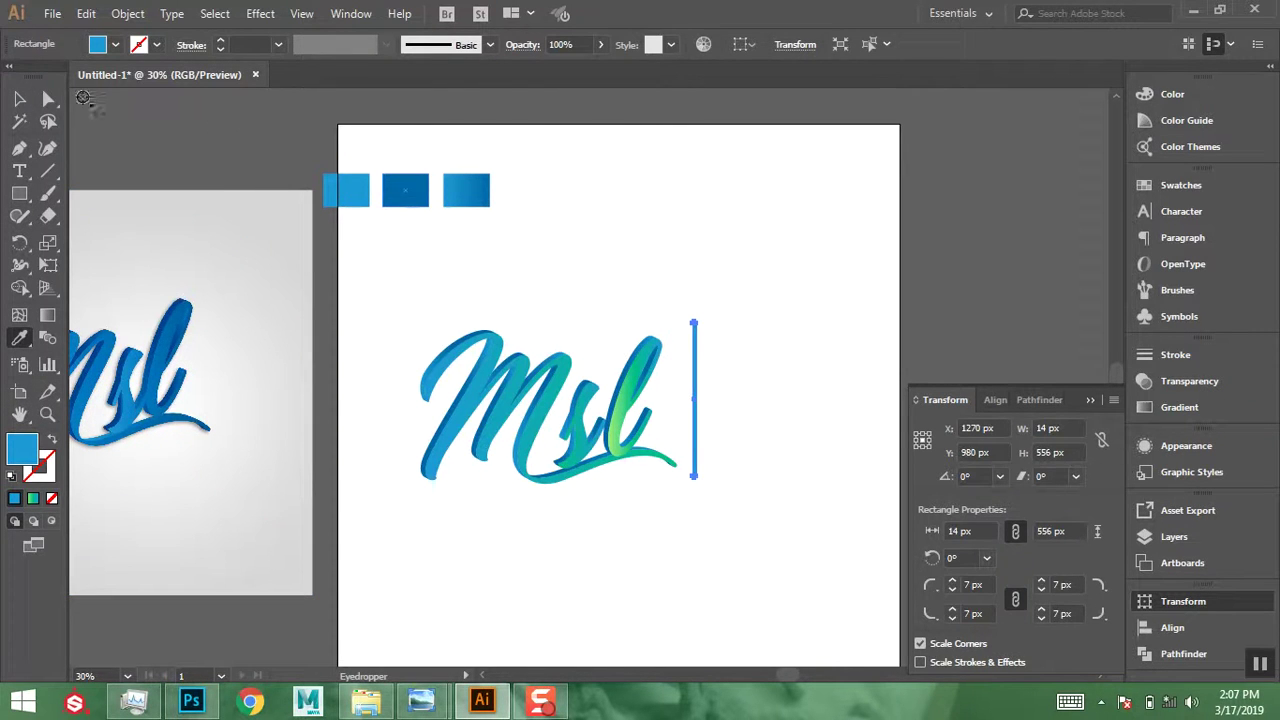
{"action": "left_click", "coordinate": [19, 98]}
{"action": "left_click", "coordinate": [163, 127]}
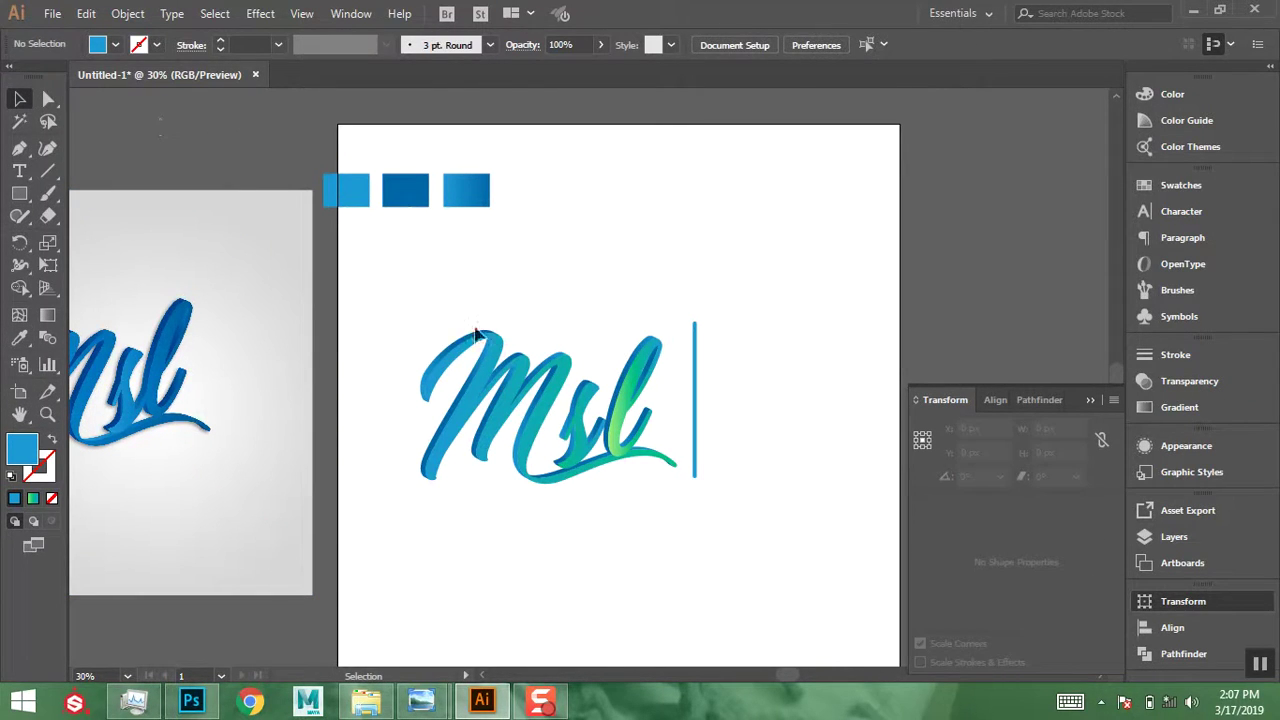
- Start a text line right of the divider and set its font to Poiret One
{"action": "left_click", "coordinate": [19, 171]}
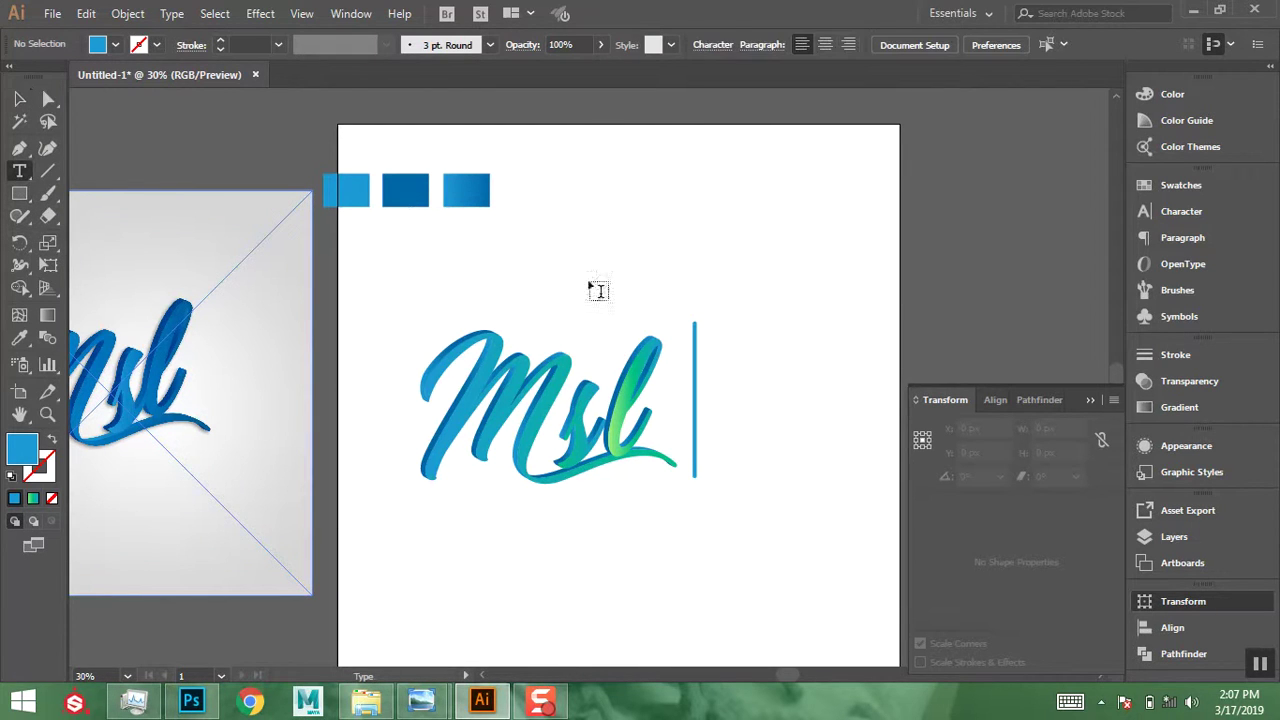
{"action": "left_click", "coordinate": [723, 346]}
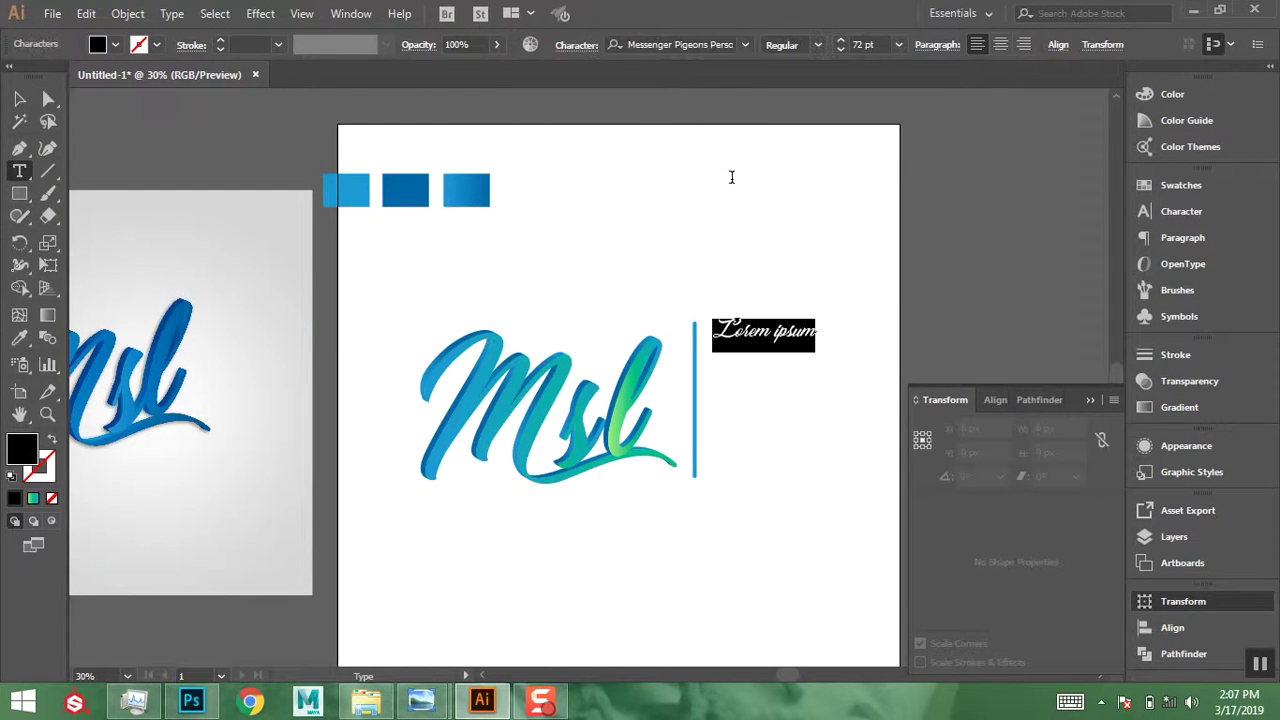
{"action": "left_click", "coordinate": [719, 45]}
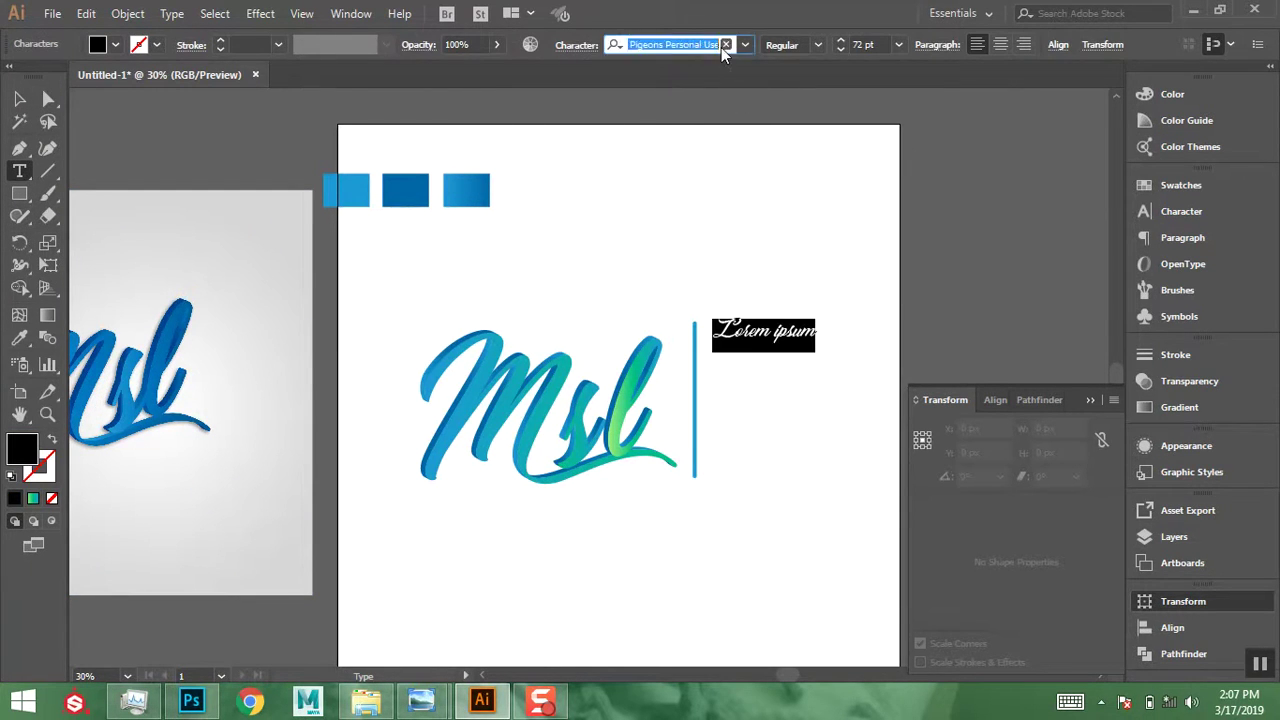
{"action": "type", "text": "po"}
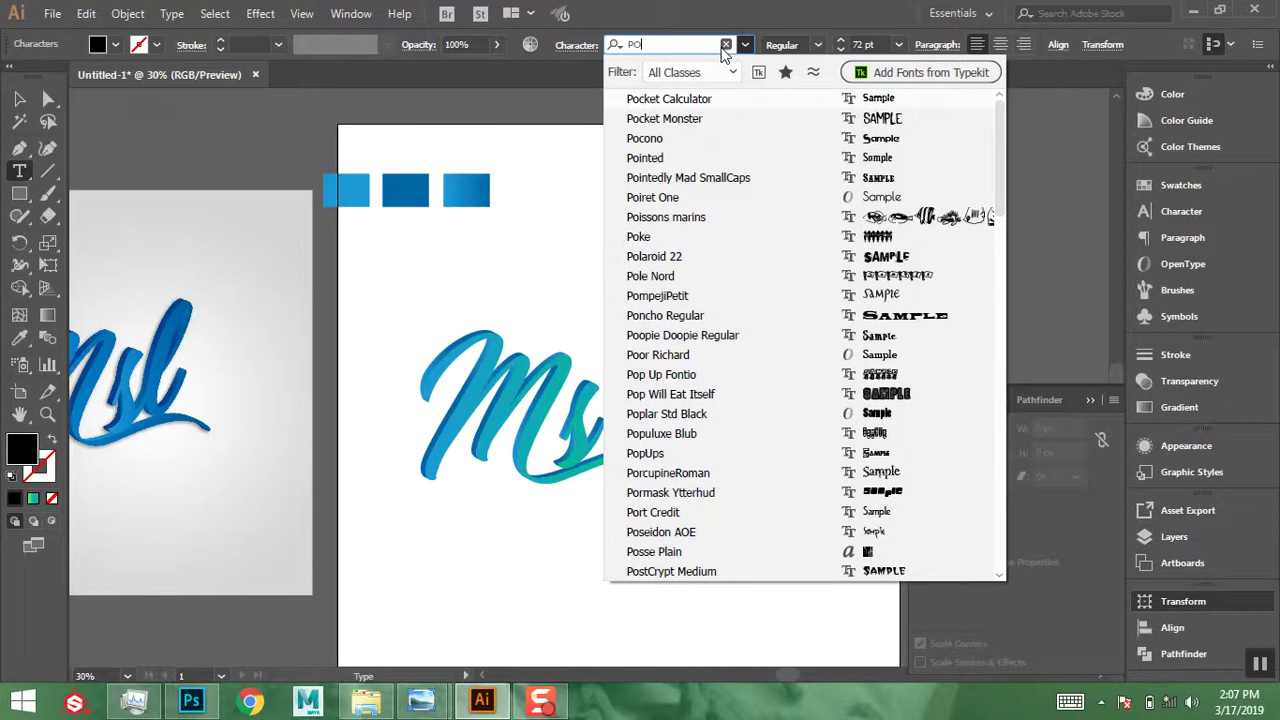
{"action": "type", "text": "i"}
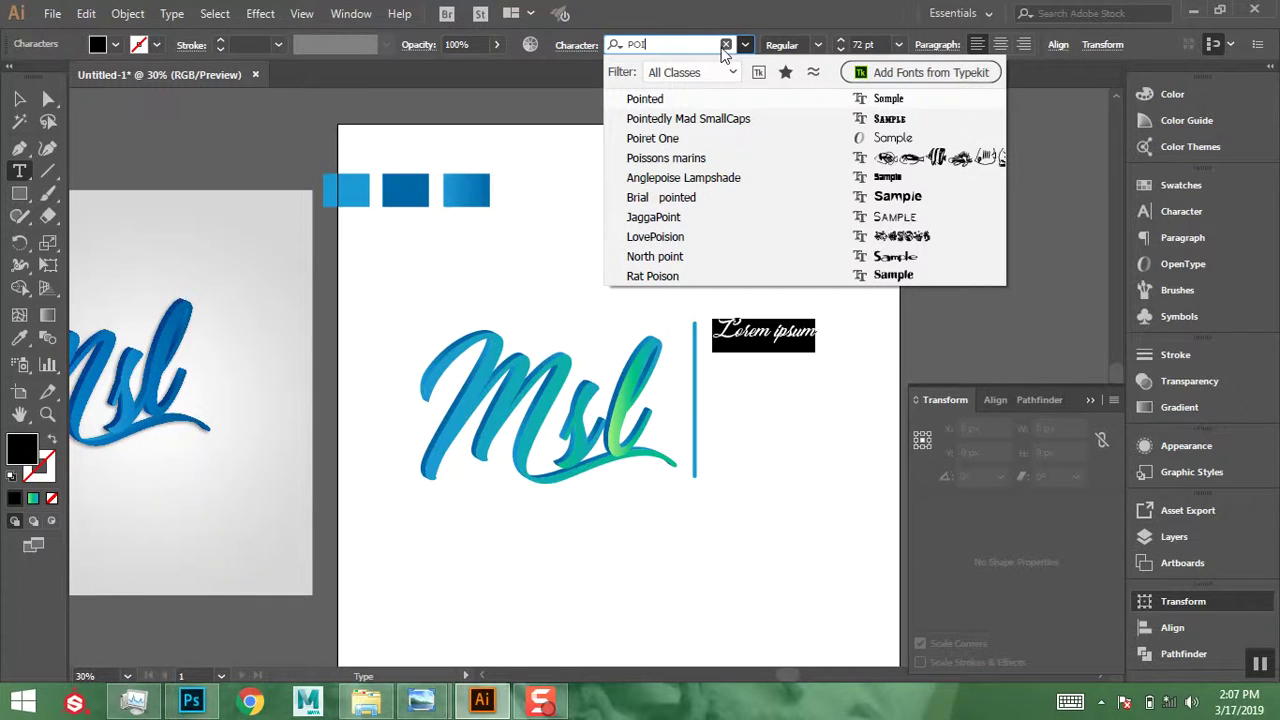
{"action": "left_click", "coordinate": [672, 140]}
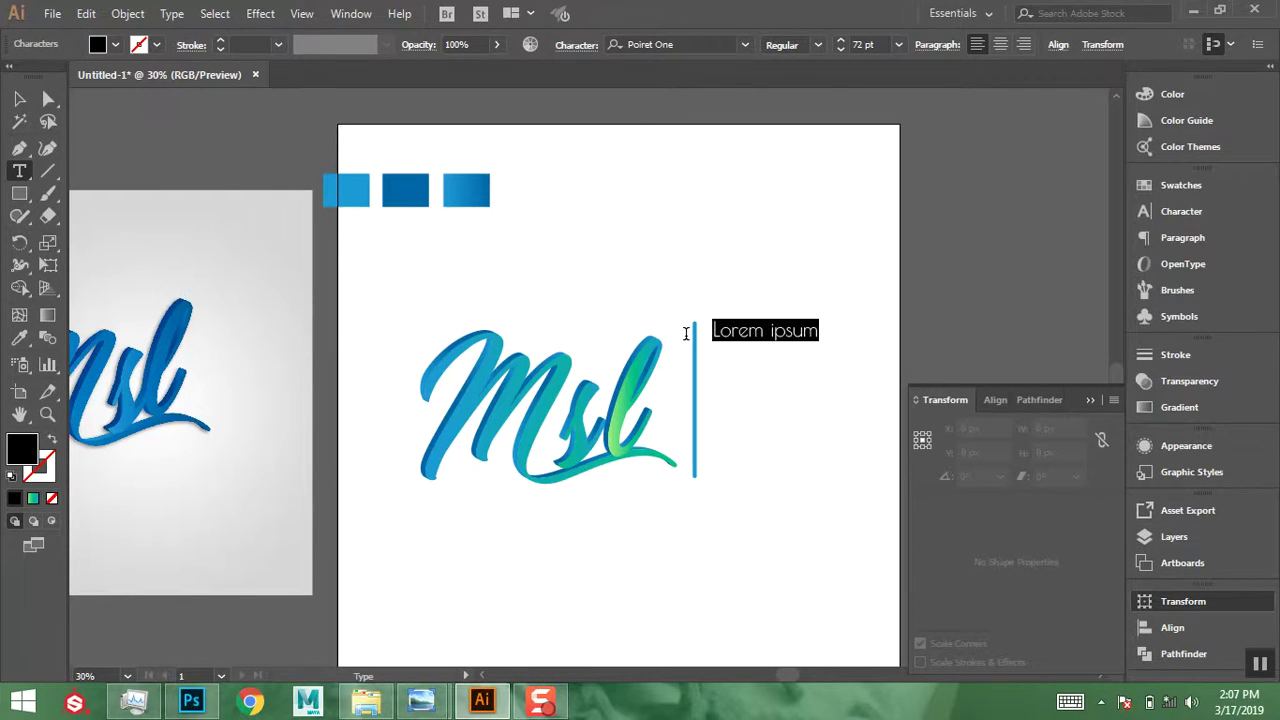
{"action": "type", "text": "ma"}
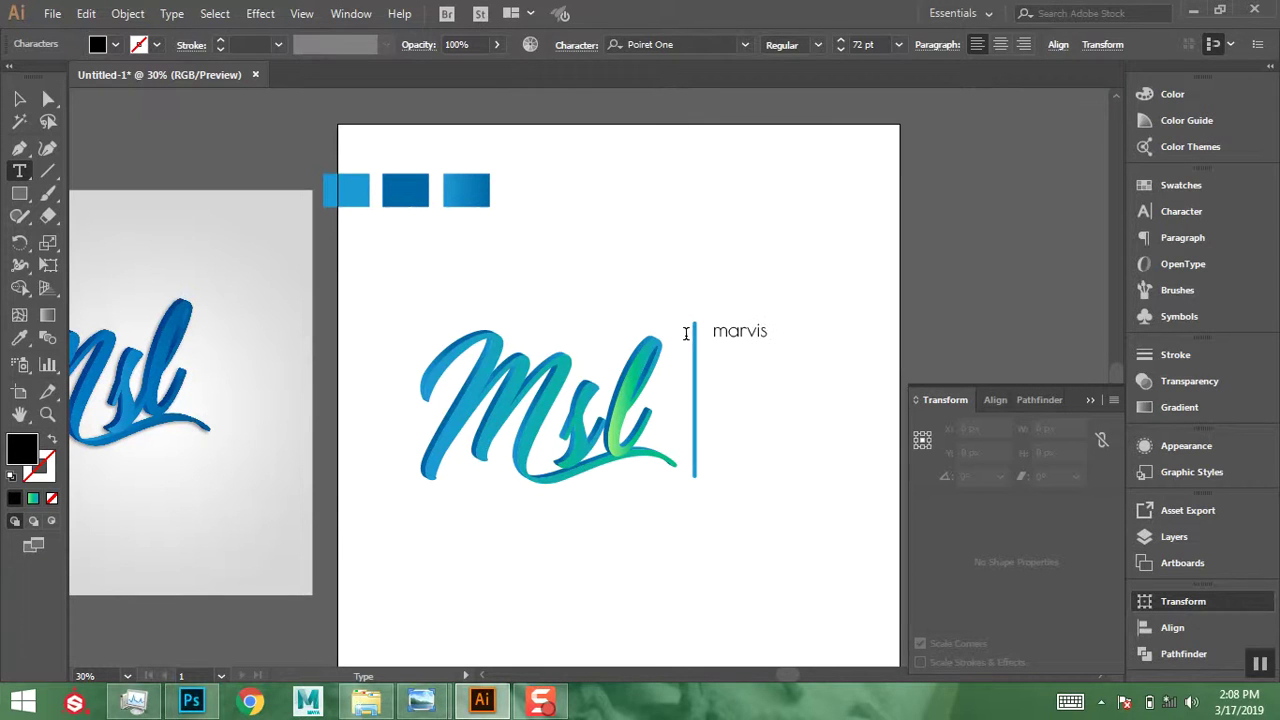
{"action": "key", "text": "ctrl+z"}
{"action": "type", "text": "MA"}
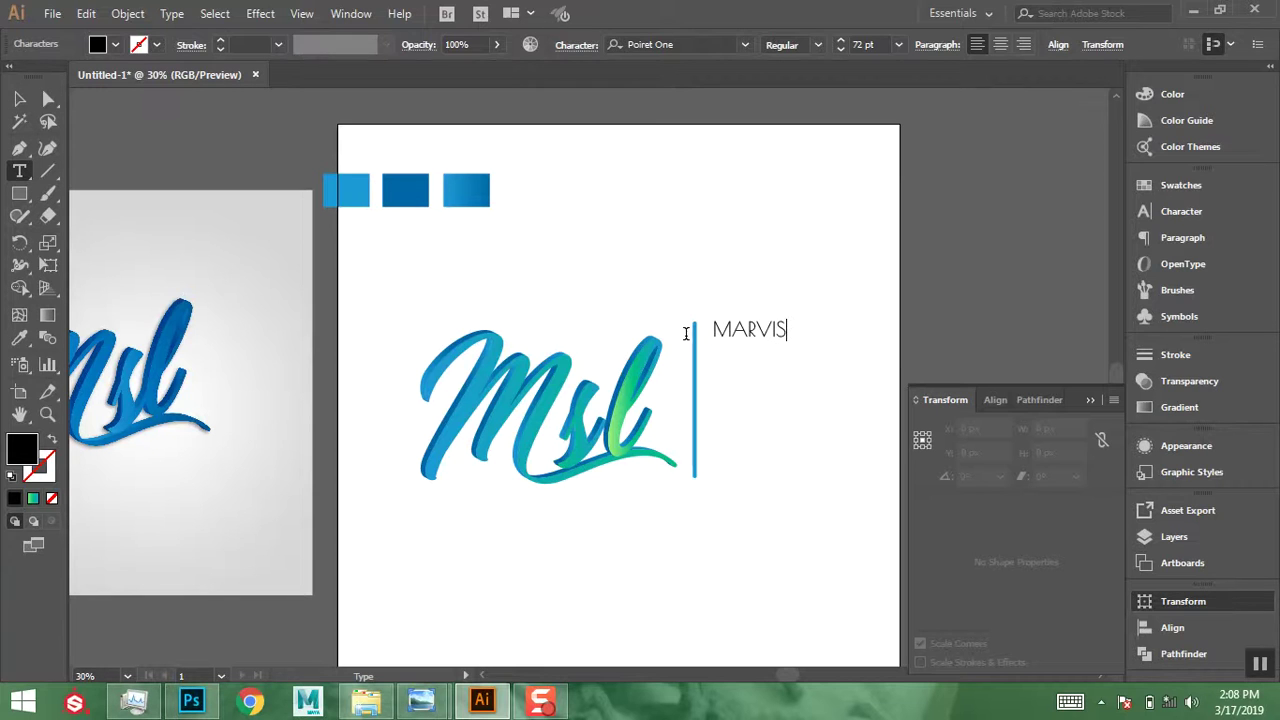
{"action": "type", "text": "RVIS"}
{"action": "key", "text": "Return"}
{"action": "type", "text": "SILVA"}
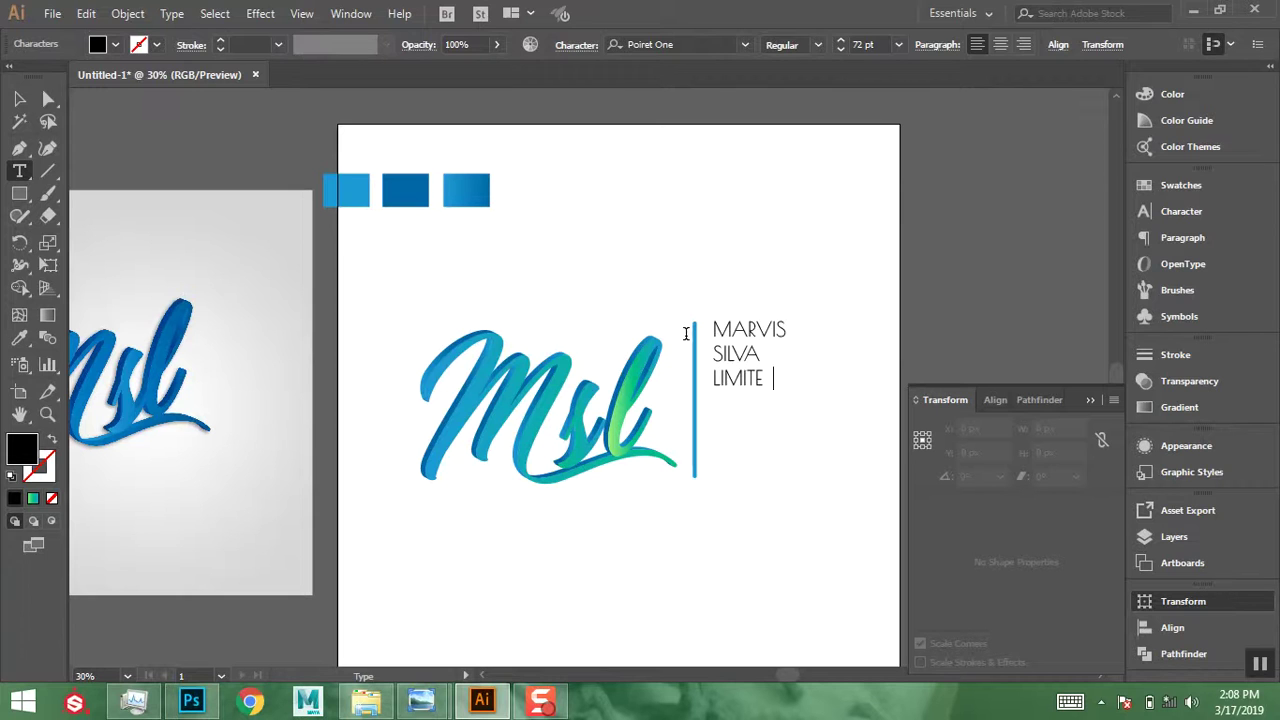
- Scale the company name up to 161.52 pt and place it just right of the divider, level with the logo
{"action": "key", "text": "v"}
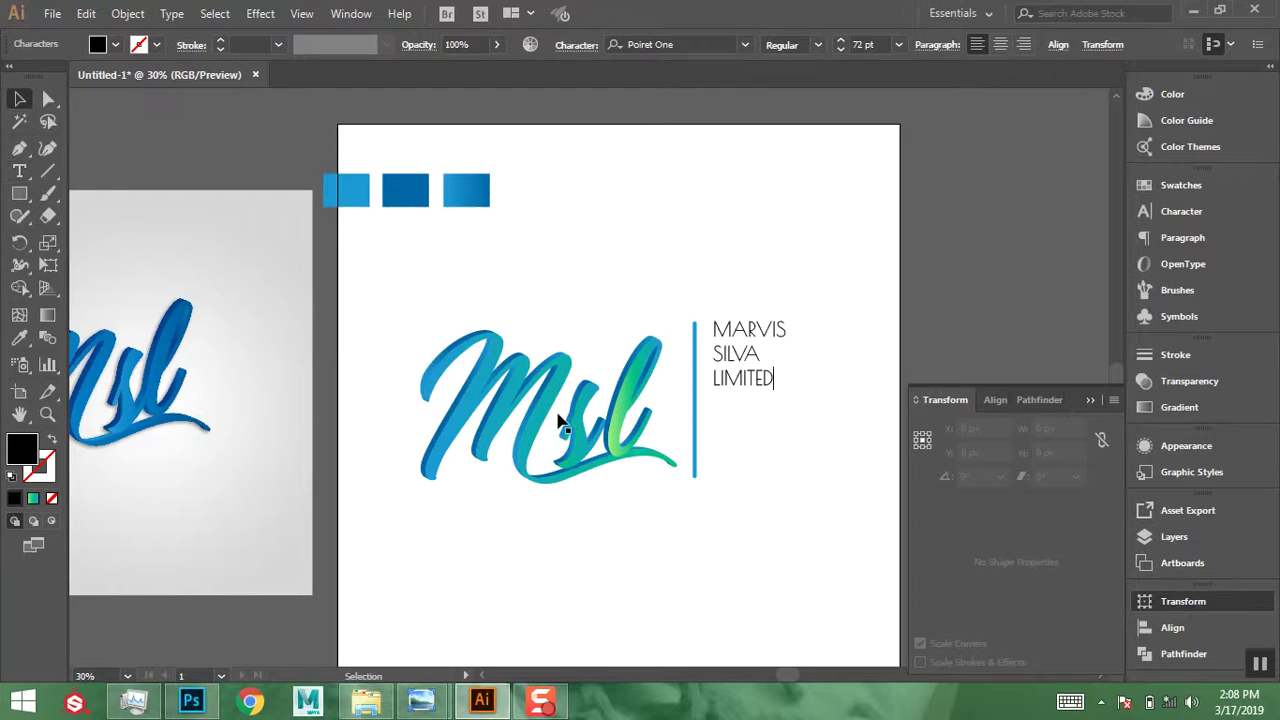
{"action": "left_click", "coordinate": [745, 372]}
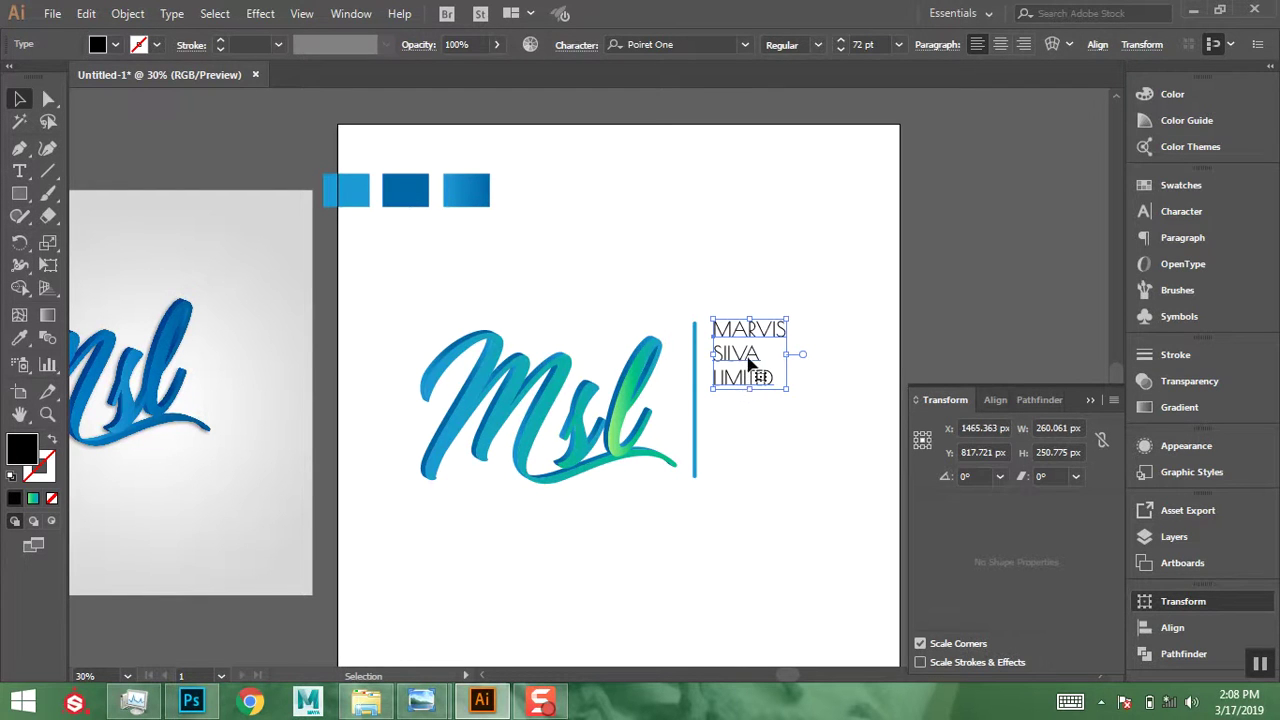
{"action": "left_click_drag", "start_coordinate": [742, 380], "coordinate": [769, 406]}
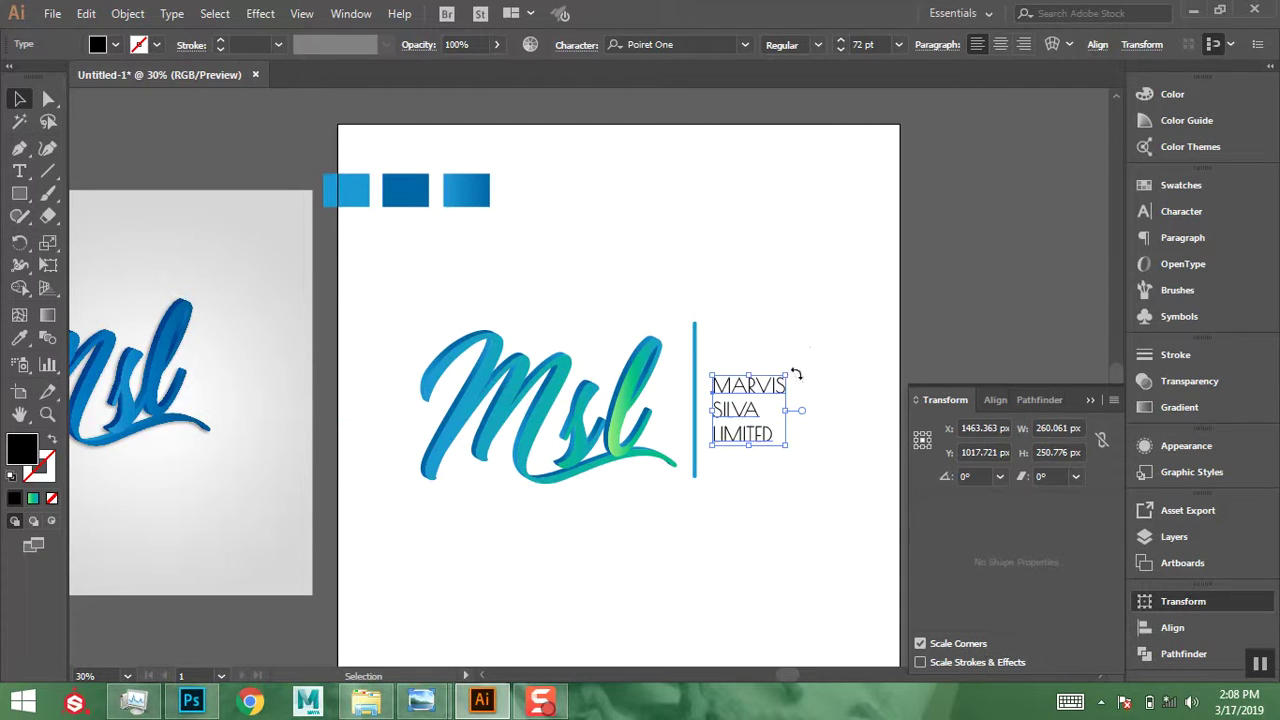
{"action": "left_click_drag", "start_coordinate": [786, 450], "coordinate": [846, 492]}
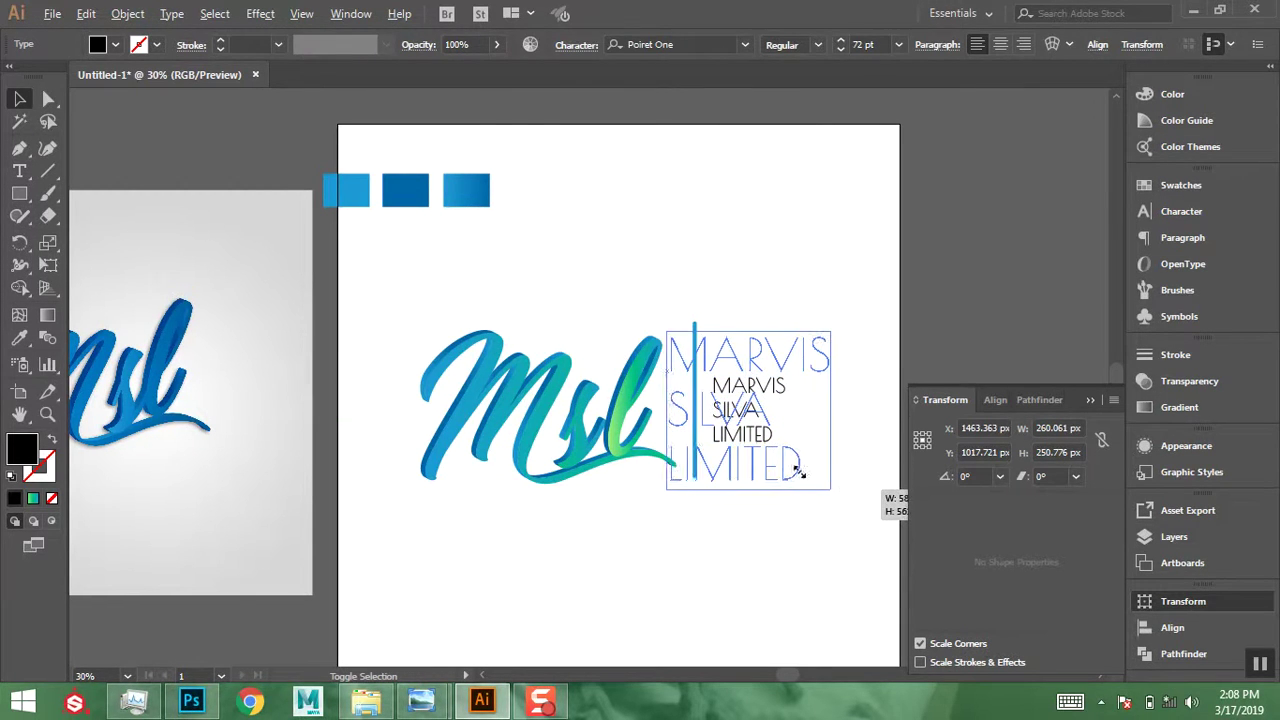
{"action": "left_click_drag", "start_coordinate": [817, 424], "coordinate": [857, 427]}
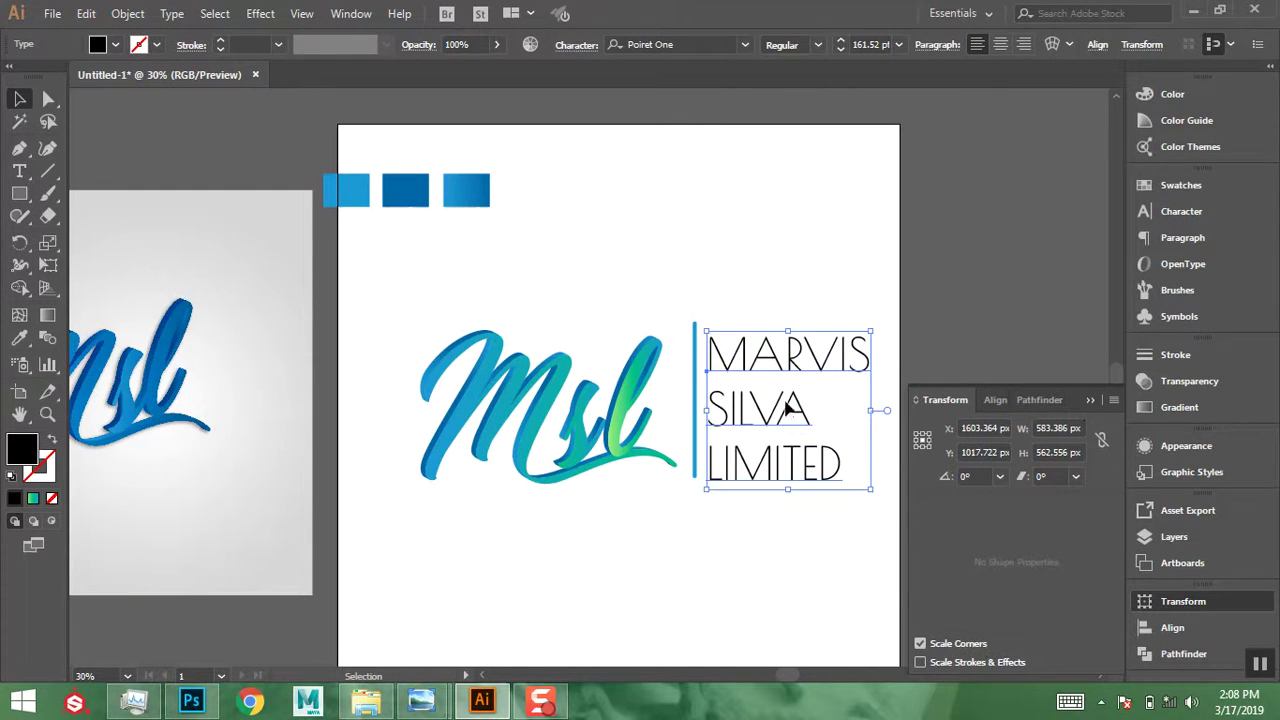
{"action": "left_click_drag", "start_coordinate": [786, 402], "coordinate": [786, 397]}
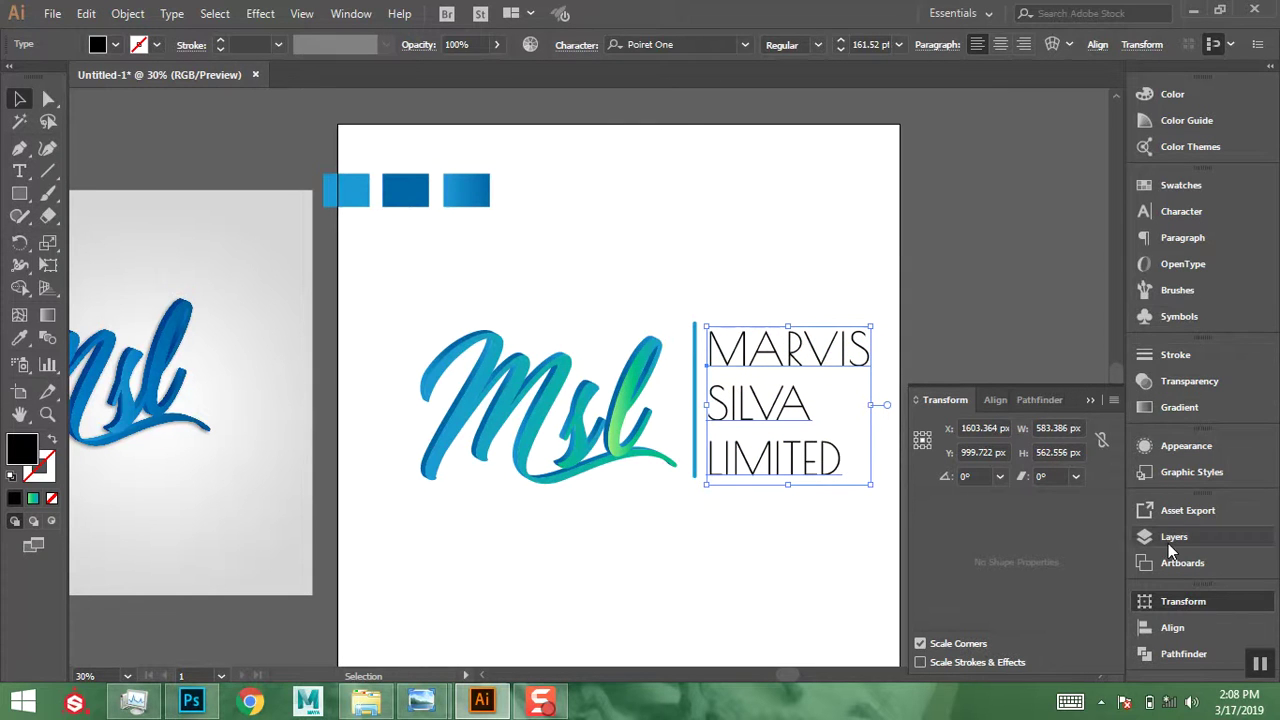
- Review the Character panel options and Poiret One font styles for the MARVIS SILVA LIMITED text
{"action": "left_click", "coordinate": [1174, 212]}
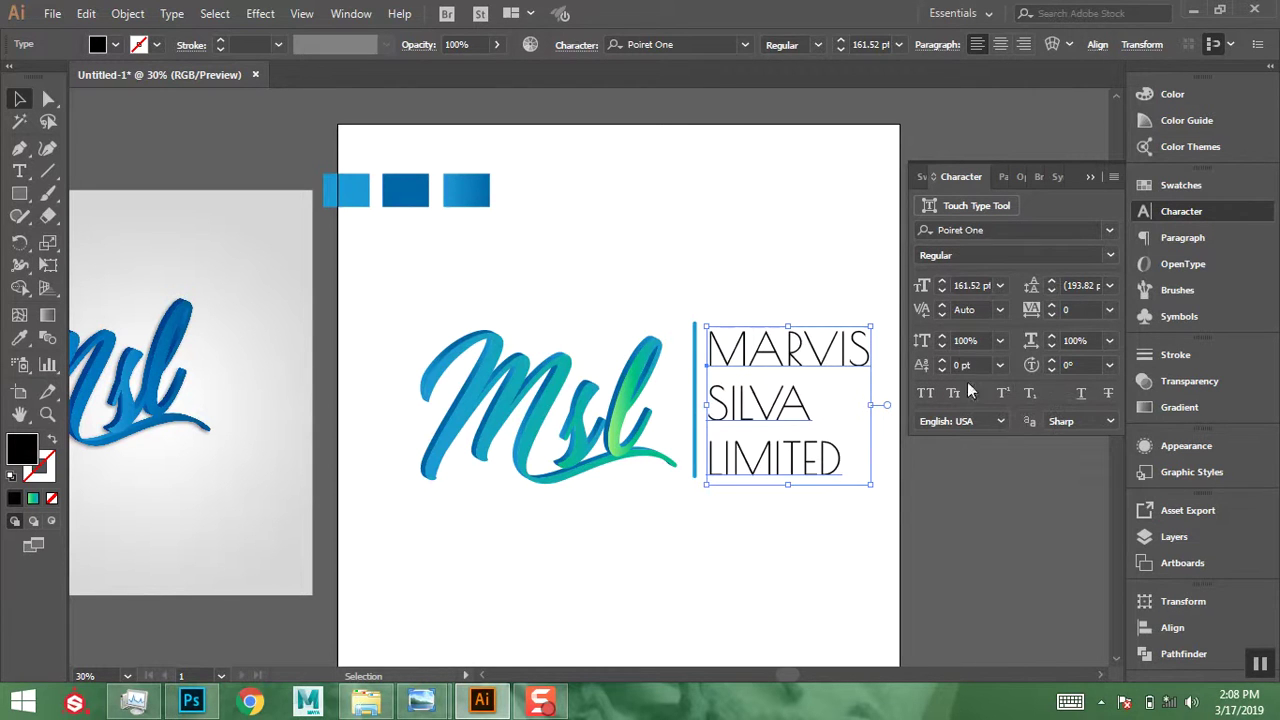
{"action": "left_click", "coordinate": [1115, 176]}
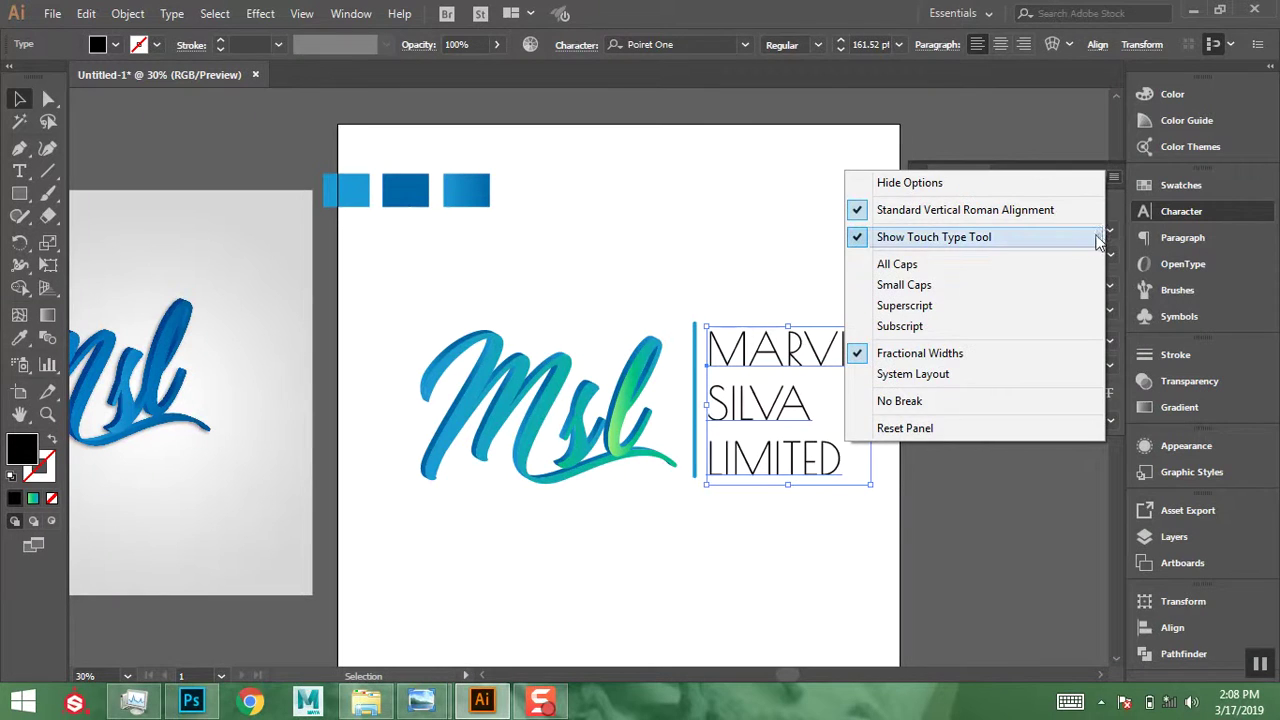
{"action": "left_click", "coordinate": [1115, 222]}
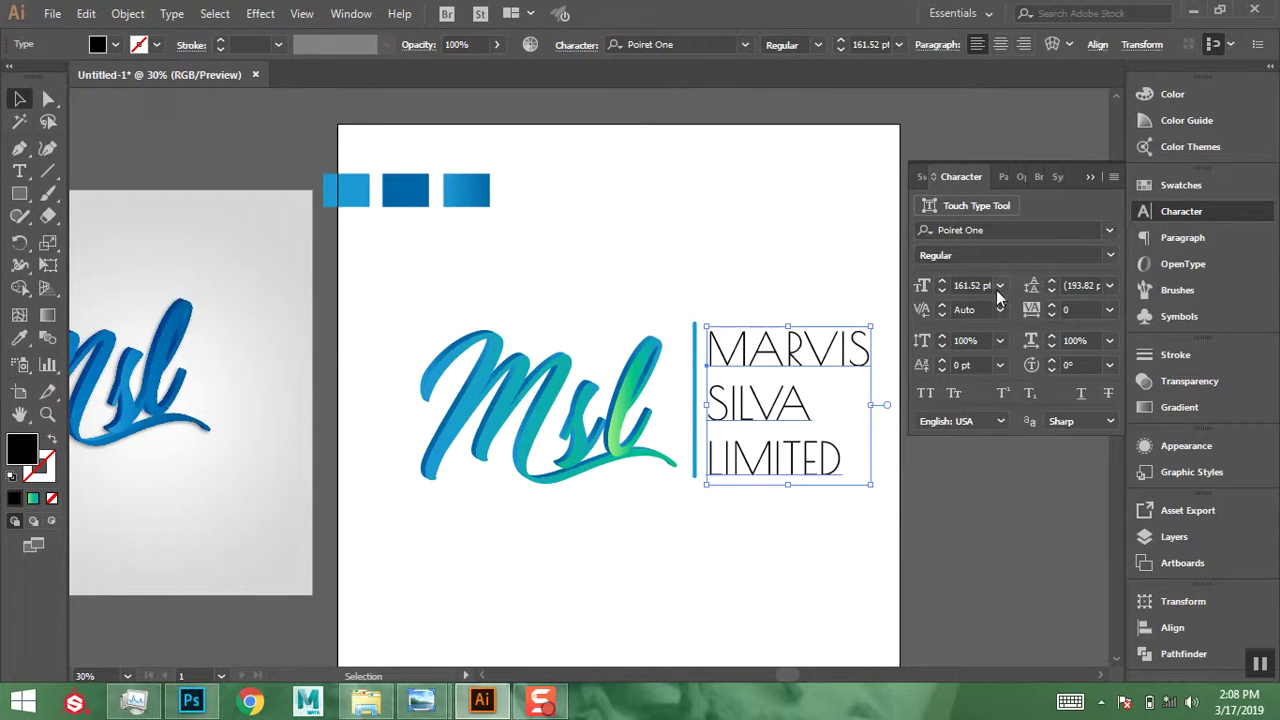
{"action": "left_click", "coordinate": [822, 45]}
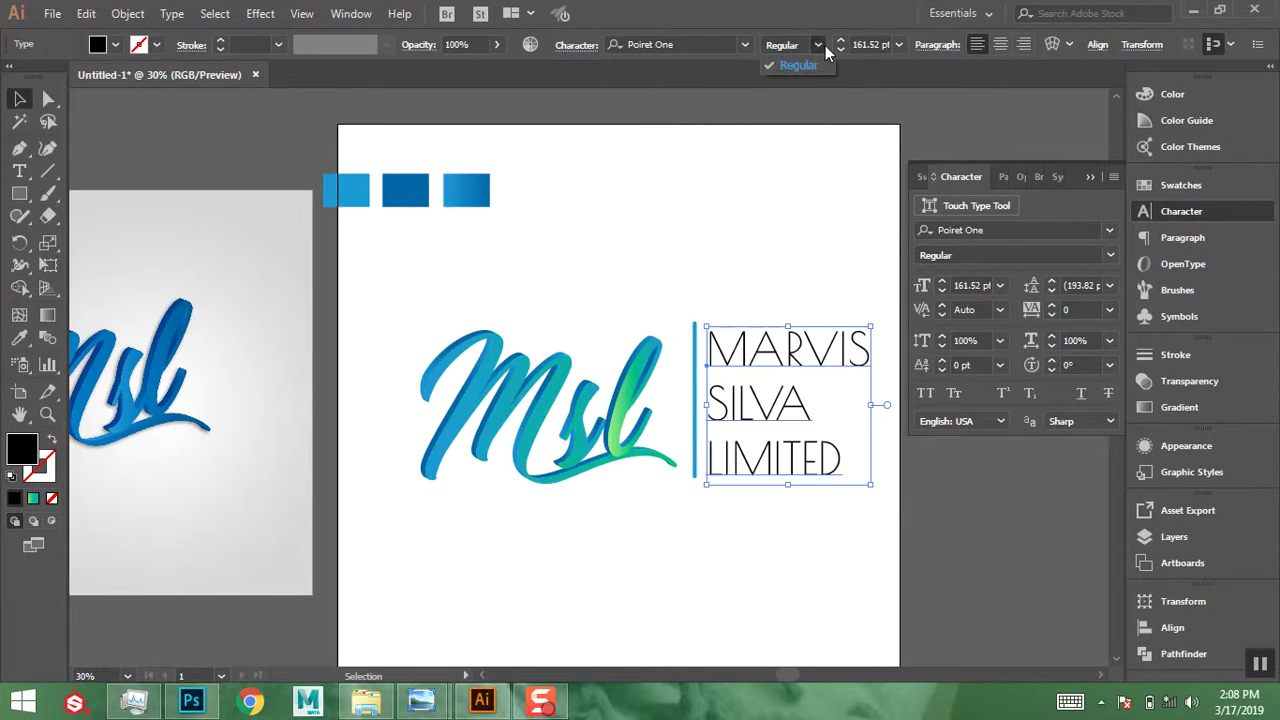
{"action": "left_click", "coordinate": [862, 18]}
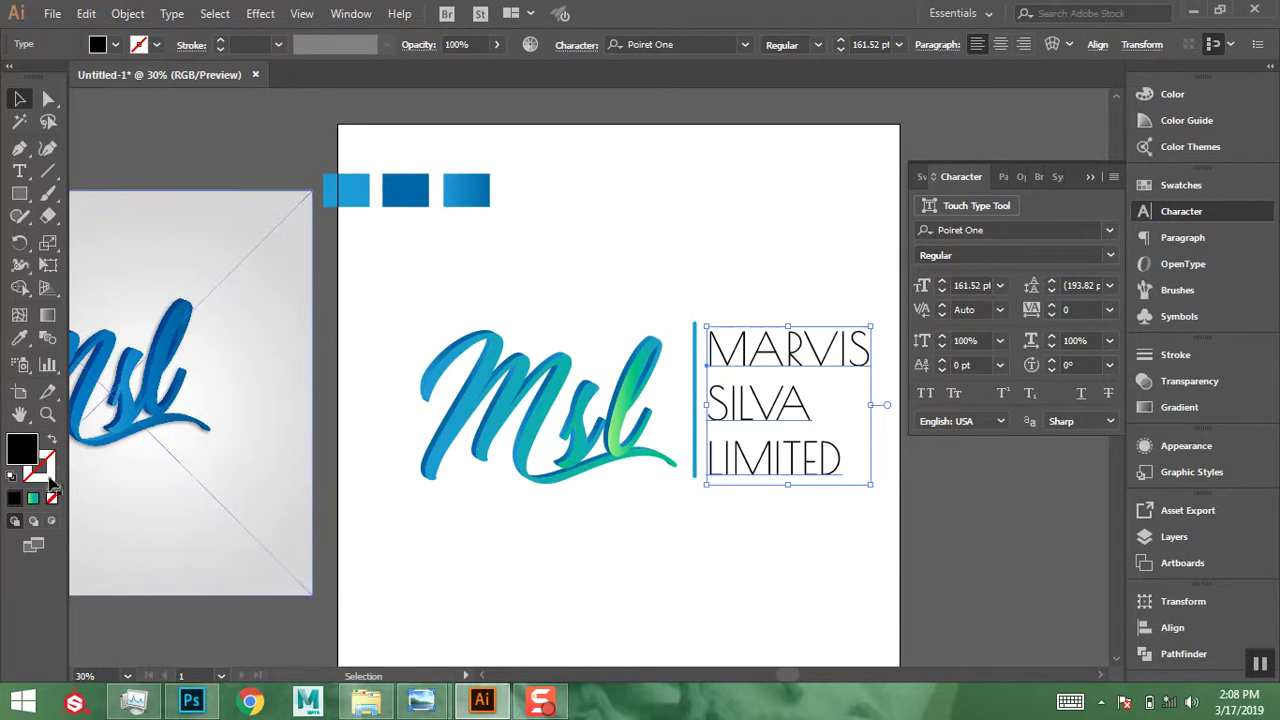
- Expand the MARVIS SILVA LIMITED text to outlines and give it a dark gray 8 pt stroke
{"action": "left_click", "coordinate": [128, 14]}
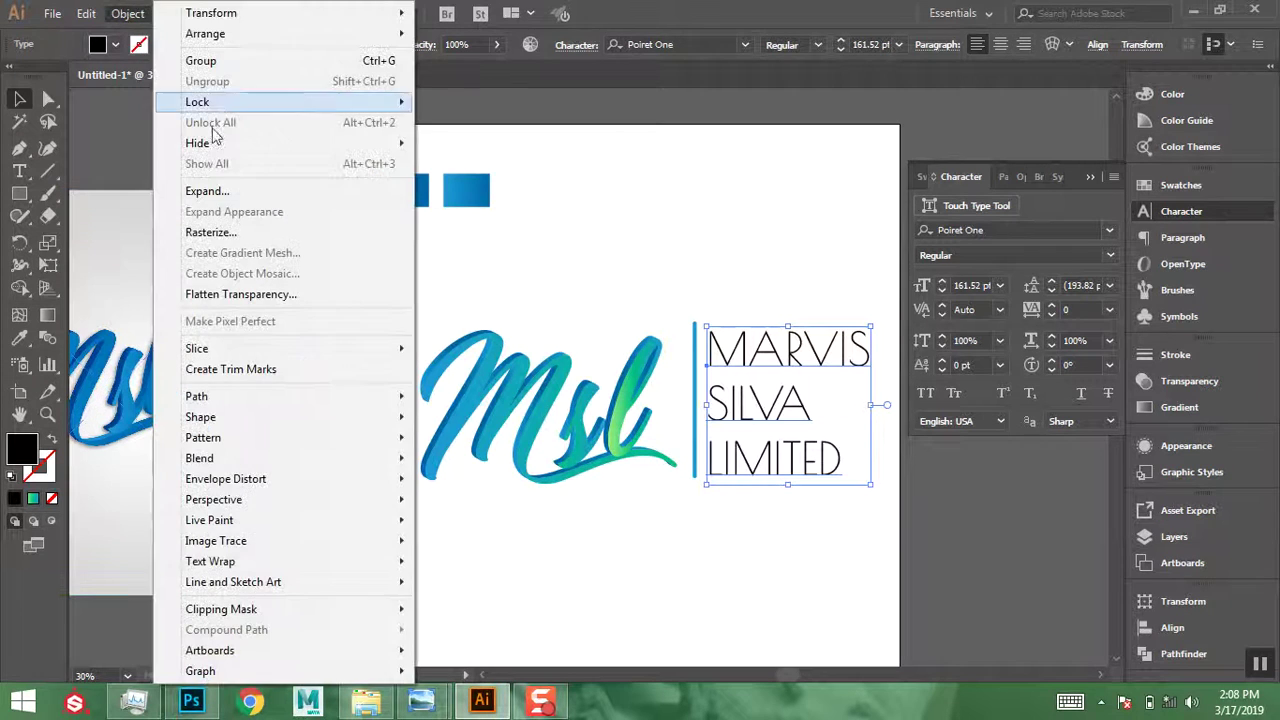
{"action": "left_click", "coordinate": [209, 194]}
{"action": "left_click", "coordinate": [632, 403]}
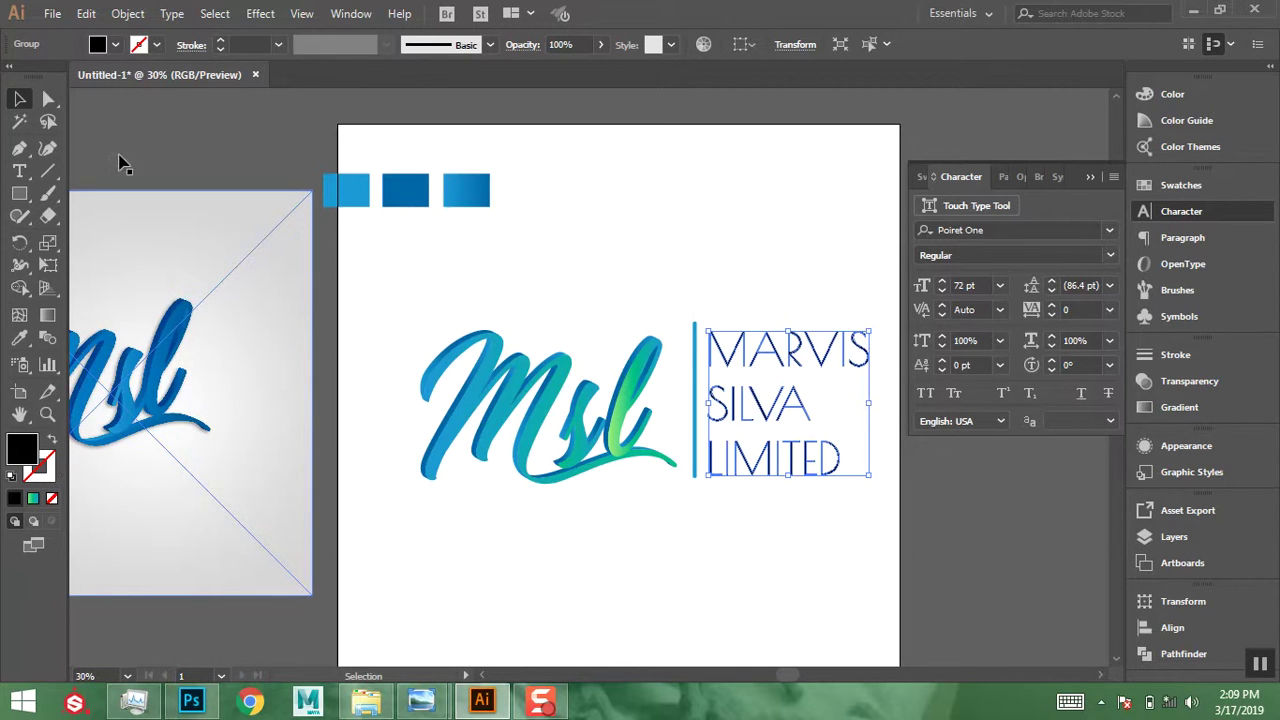
{"action": "left_click", "coordinate": [156, 44]}
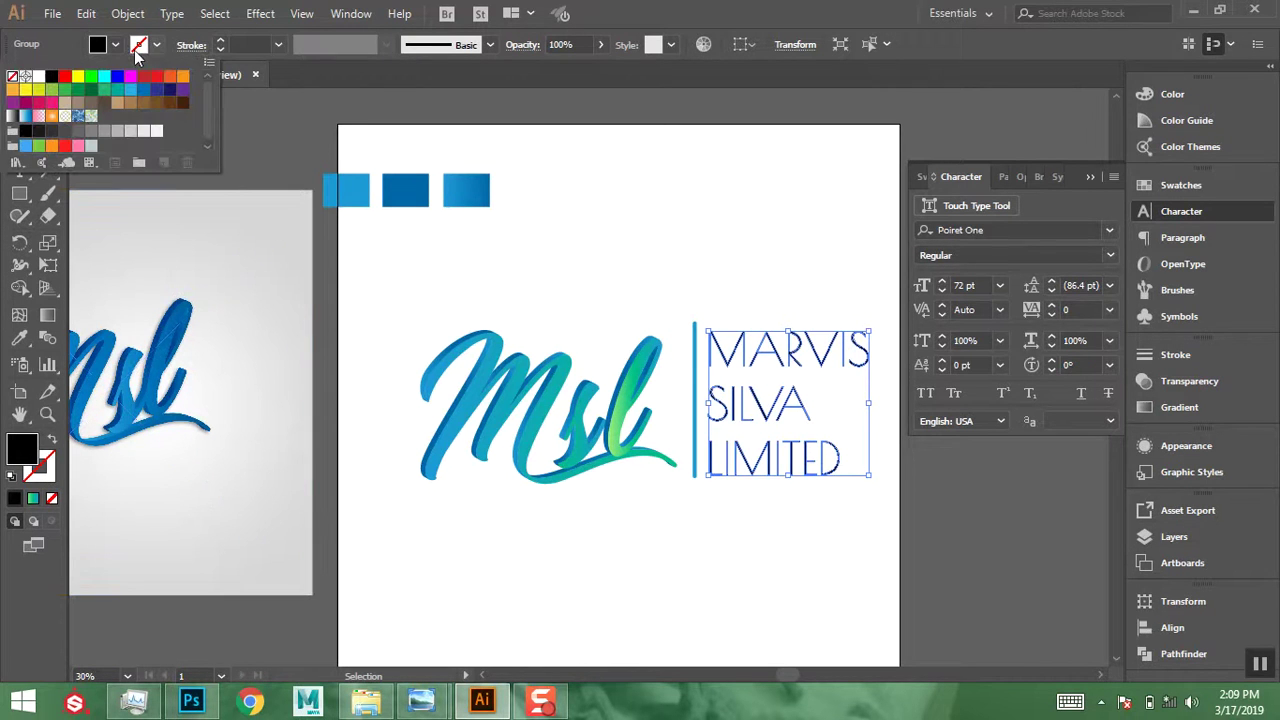
{"action": "left_click", "coordinate": [65, 133]}
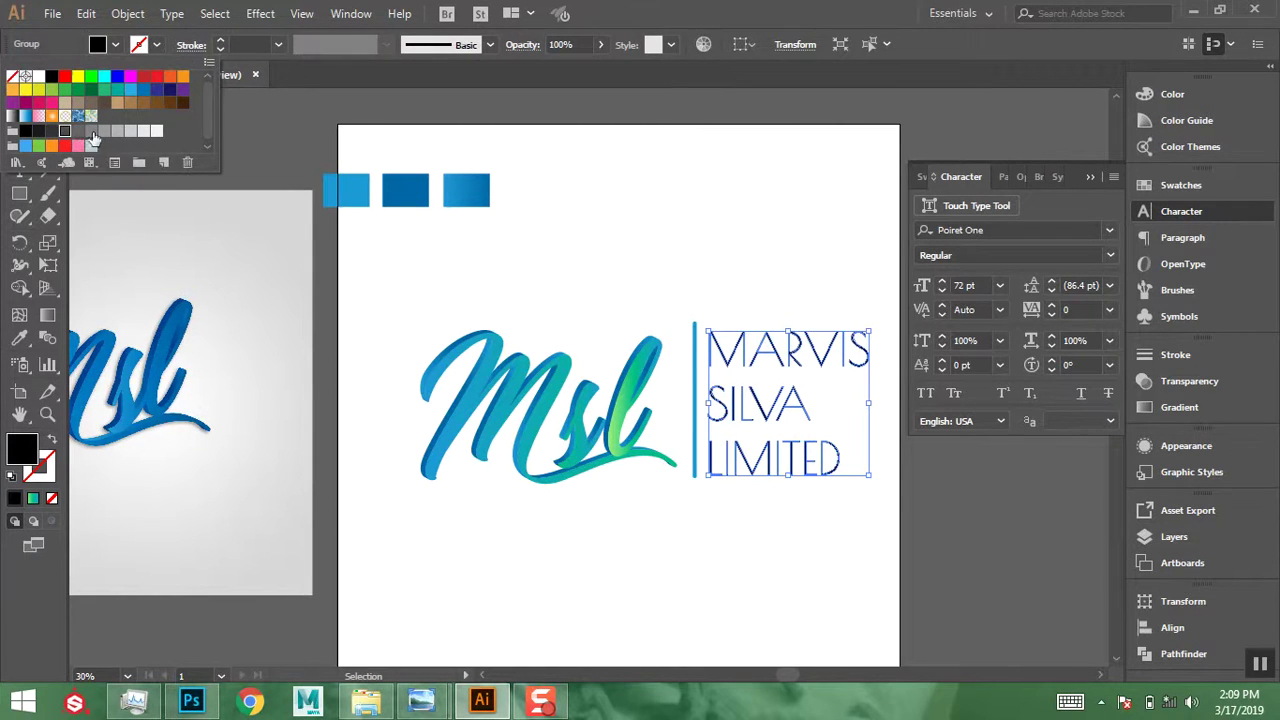
{"action": "left_click", "coordinate": [278, 44]}
{"action": "left_click", "coordinate": [278, 44]}
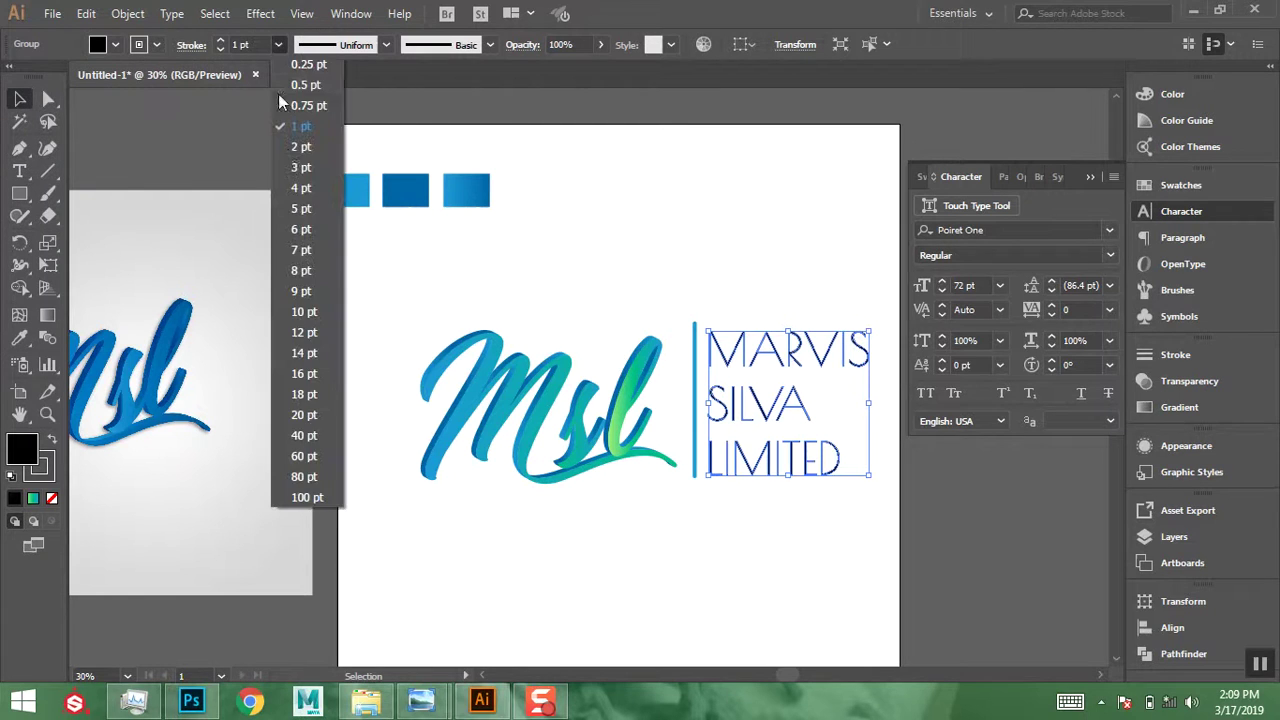
{"action": "left_click", "coordinate": [301, 270]}
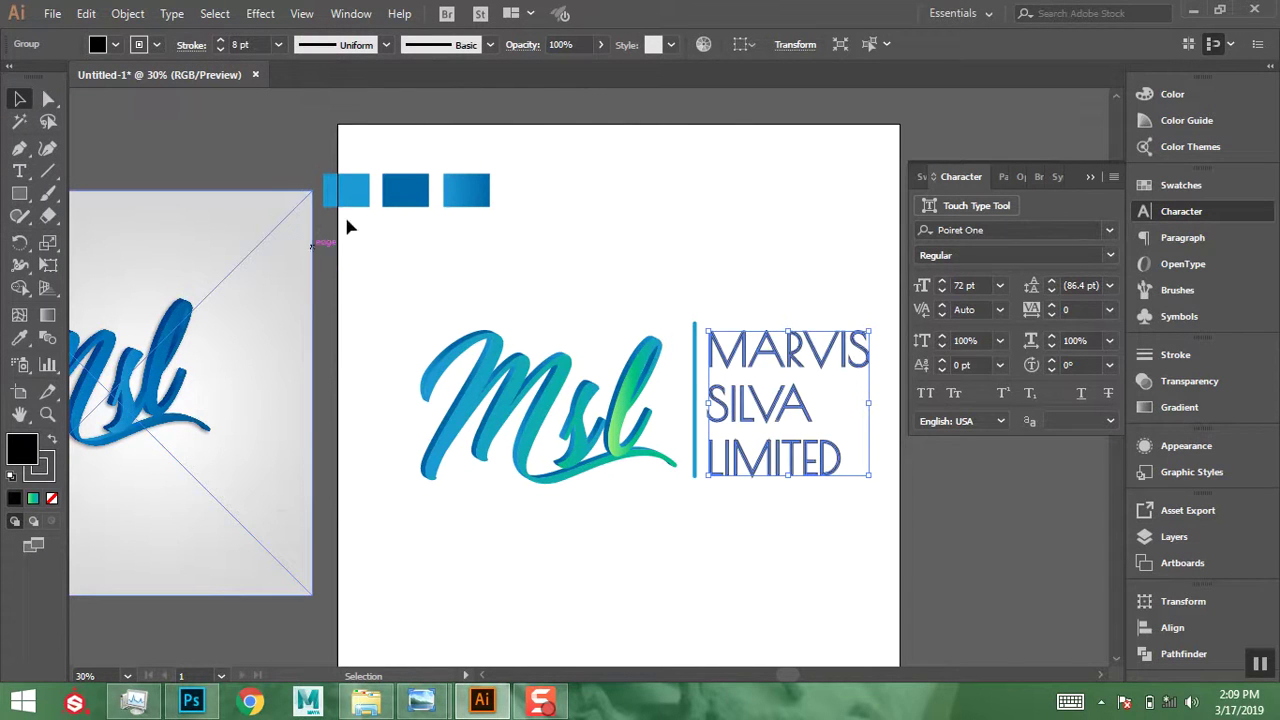
- Check the thicker lettering, then select the whole Msl logo and switch to Photoshop
{"action": "left_click", "coordinate": [562, 268]}
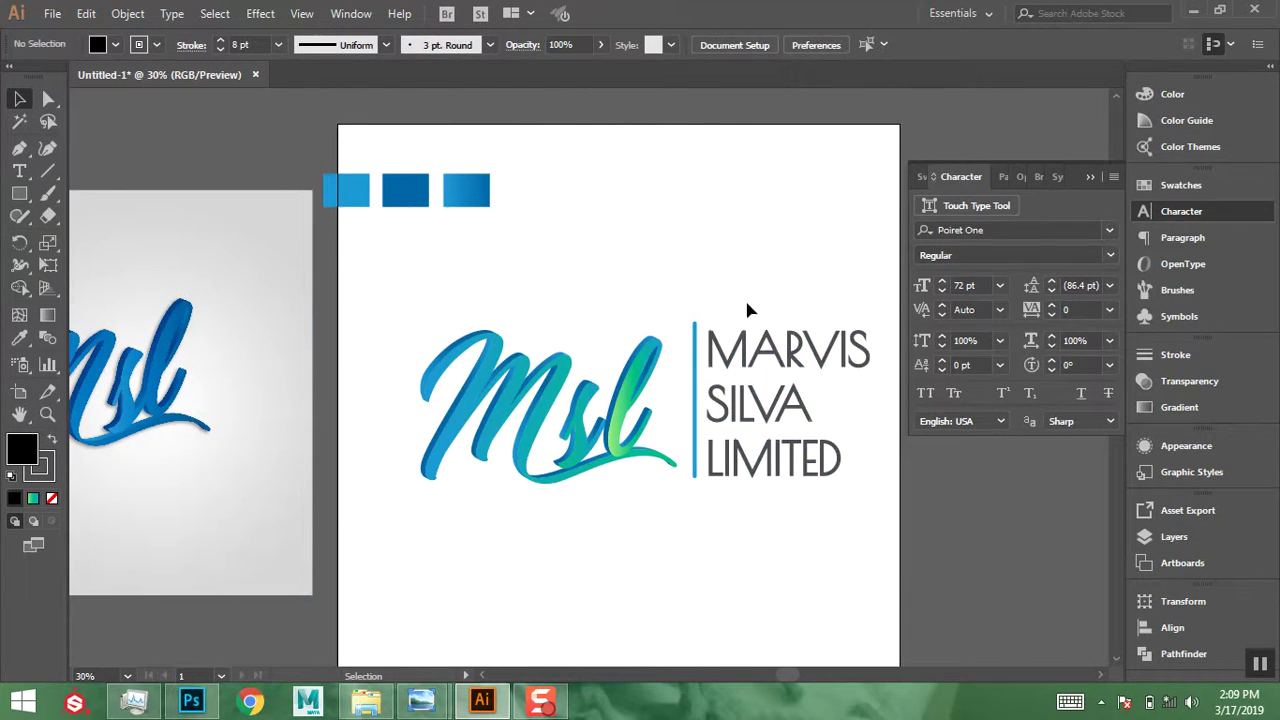
{"action": "left_click", "coordinate": [800, 405]}
{"action": "left_click", "coordinate": [116, 44]}
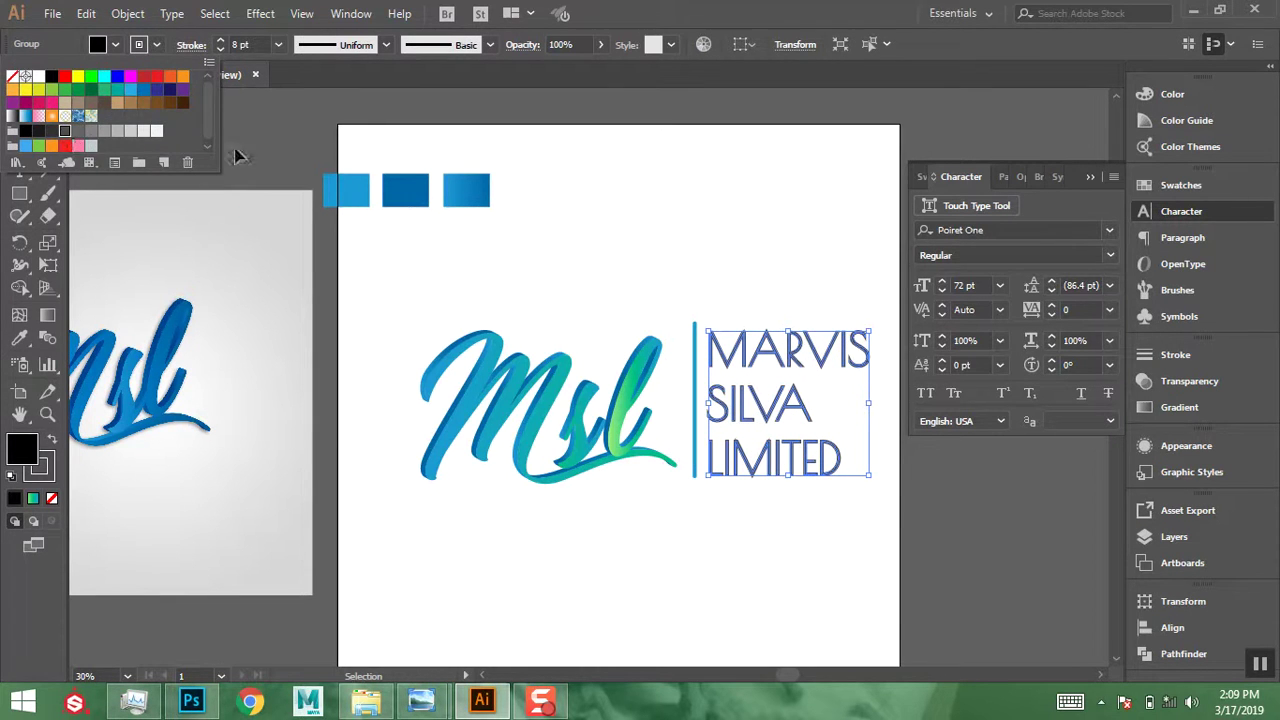
{"action": "left_click", "coordinate": [775, 525]}
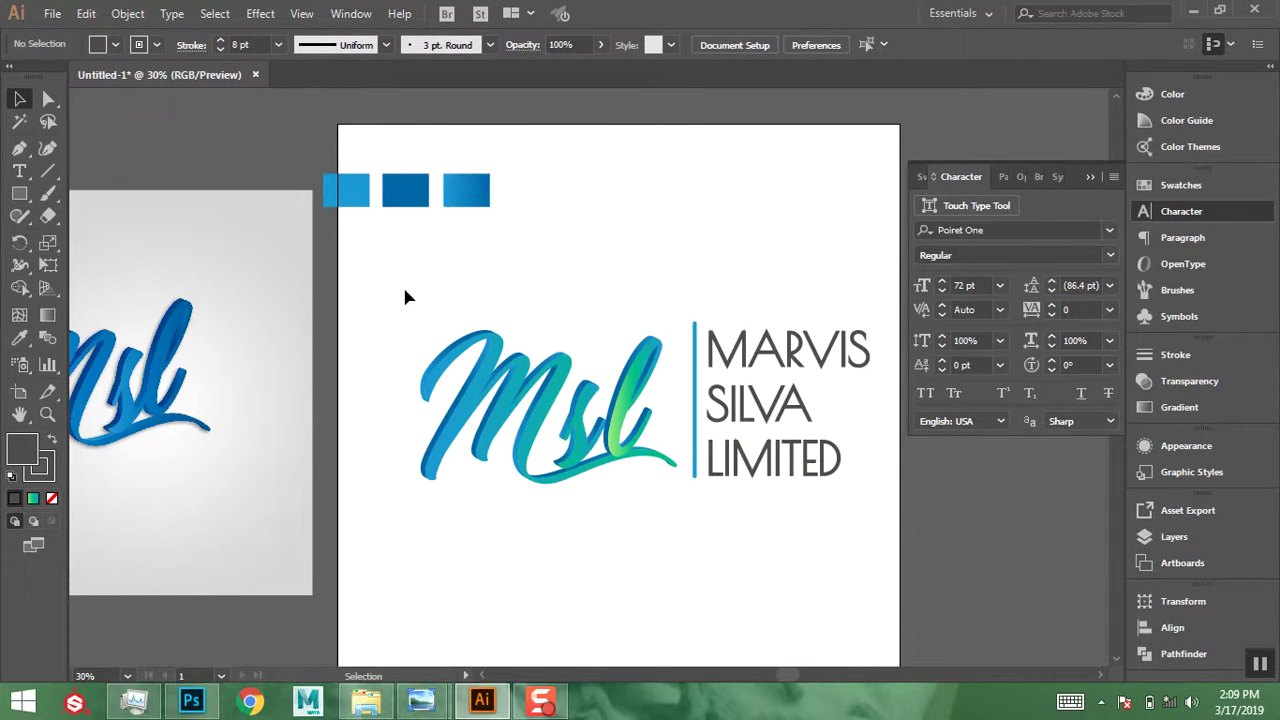
{"action": "left_click_drag", "start_coordinate": [399, 290], "coordinate": [652, 501]}
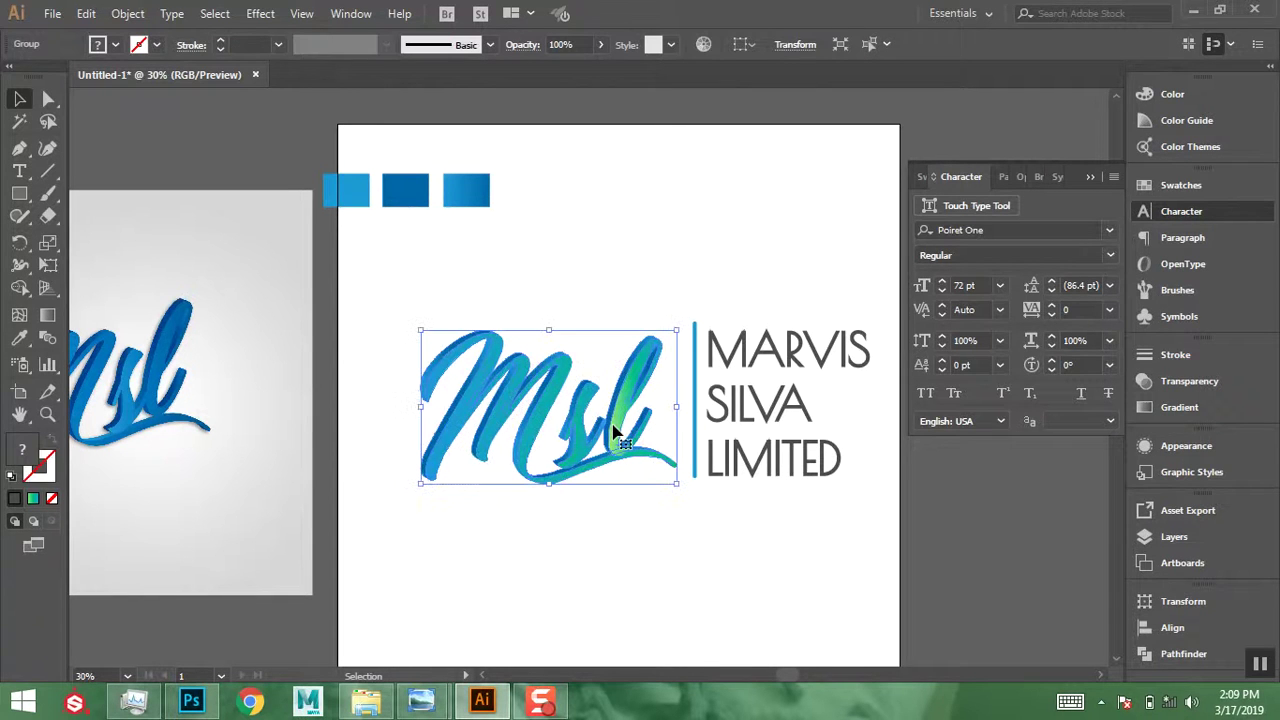
{"action": "left_click", "coordinate": [218, 701]}
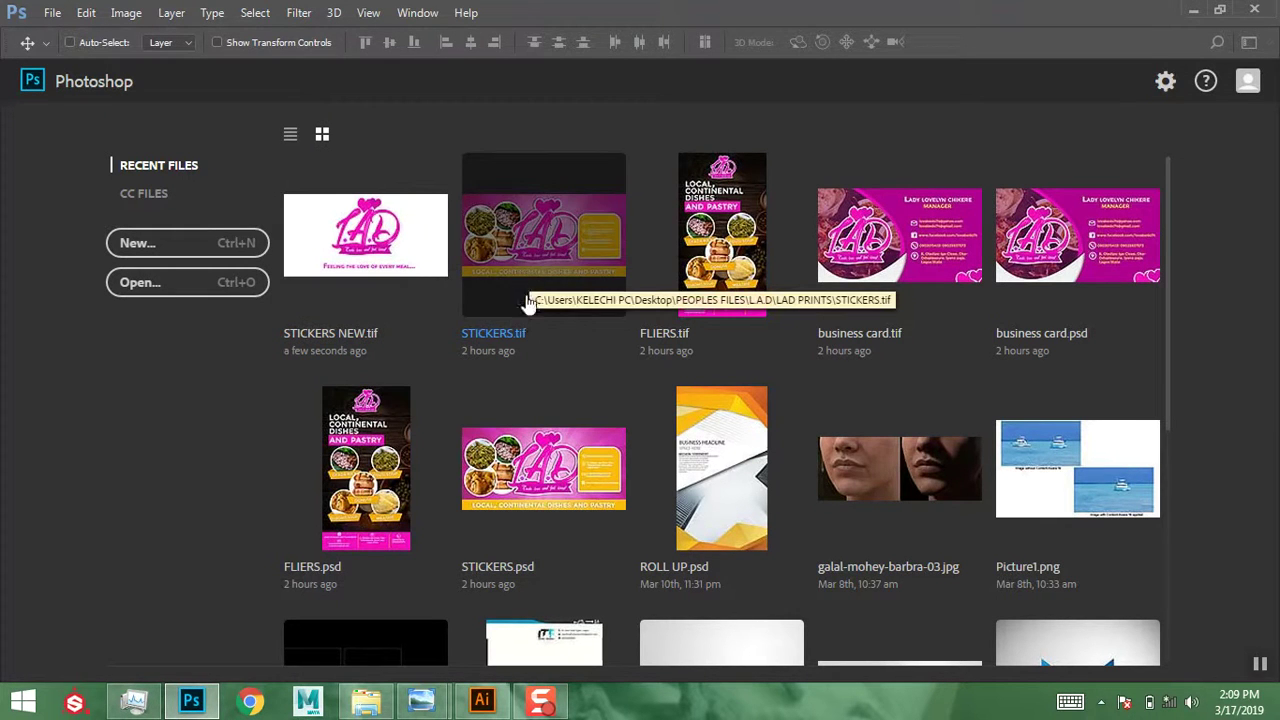
- Create a new blank document from the recent Custom 2000 x 2000 px @ 72 ppi preset
{"action": "left_click", "coordinate": [755, 370]}
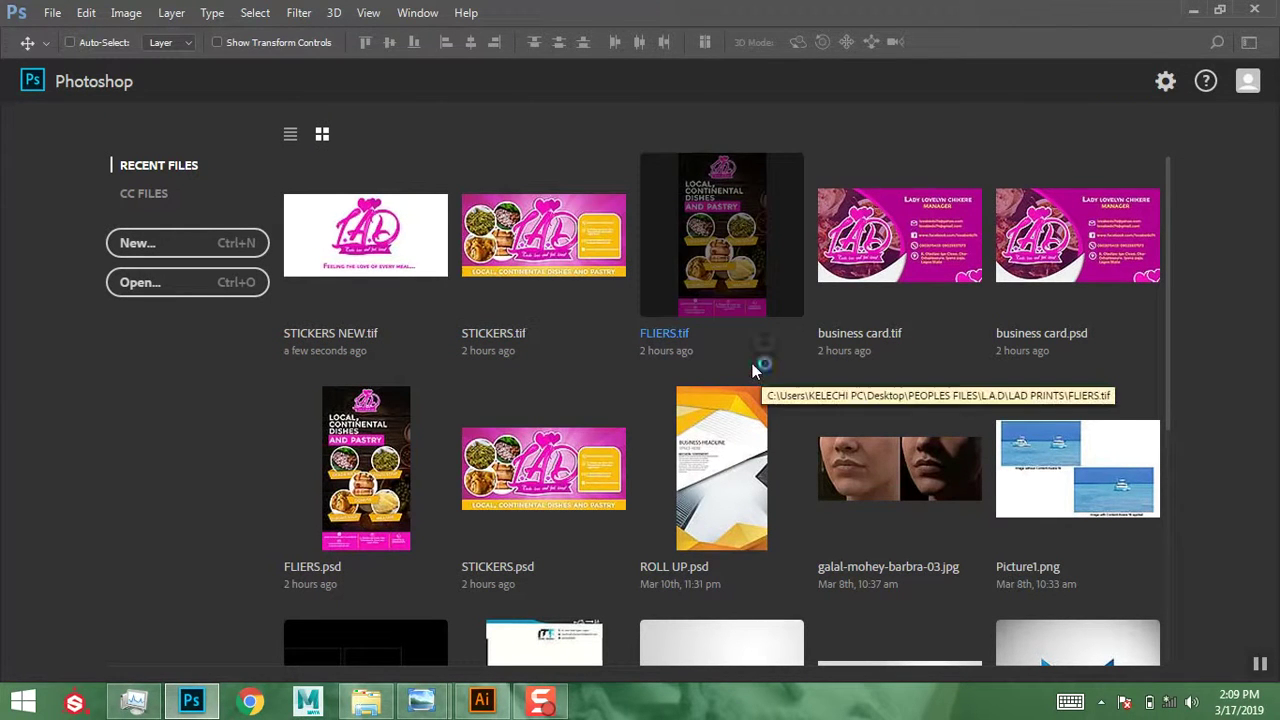
{"action": "key", "text": "ctrl+n"}
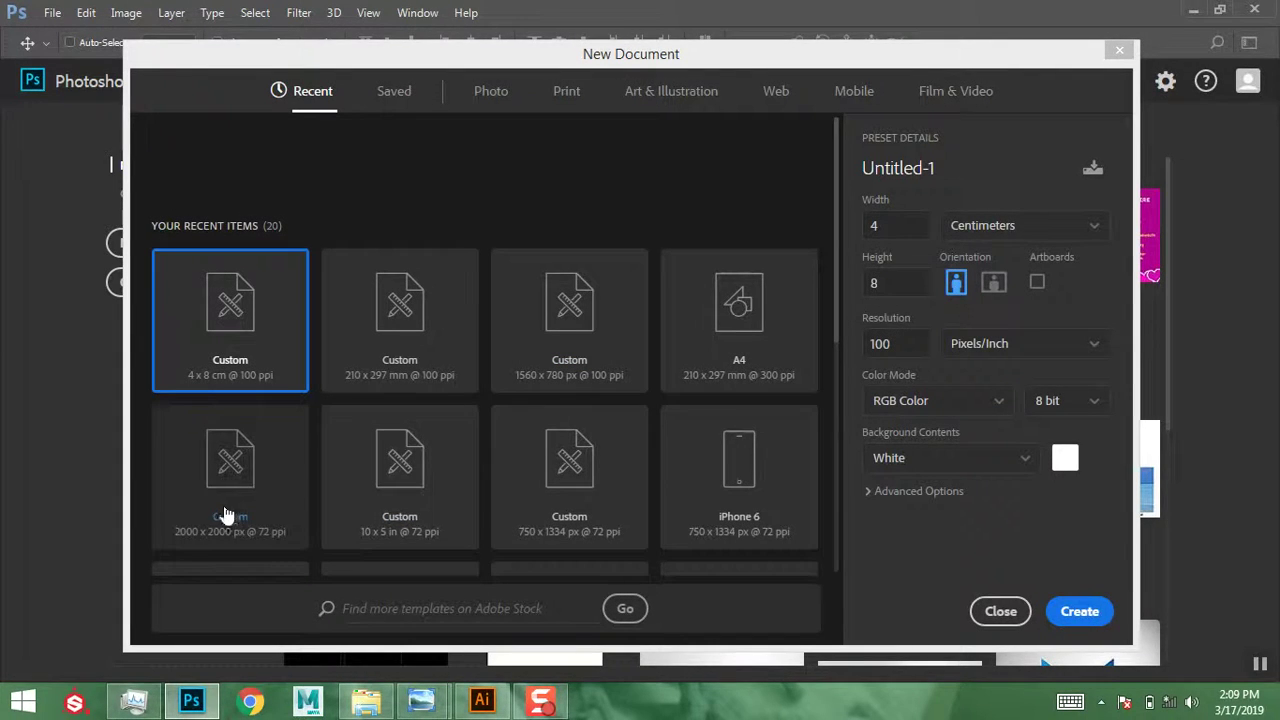
{"action": "left_click", "coordinate": [268, 518]}
{"action": "left_click", "coordinate": [1077, 620]}
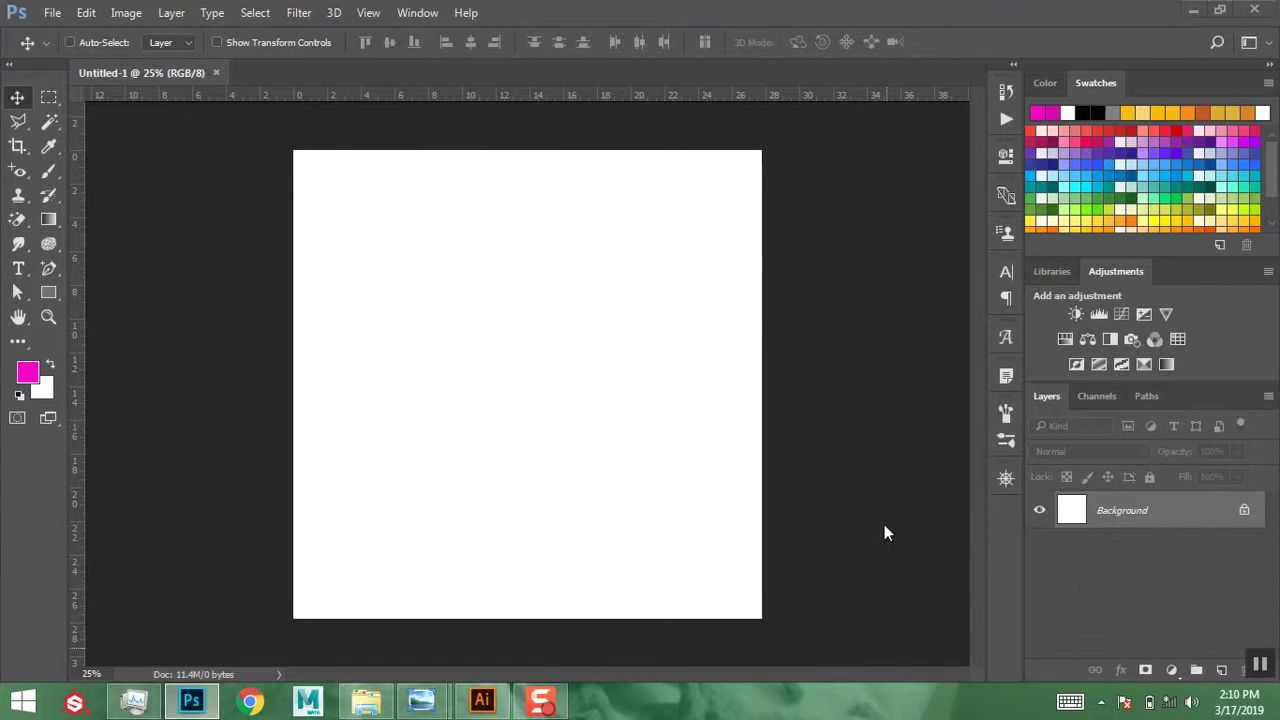
- Unlock the Background as Layer 0 and add a Black, White Gradient Overlay
{"action": "left_click", "coordinate": [1245, 511]}
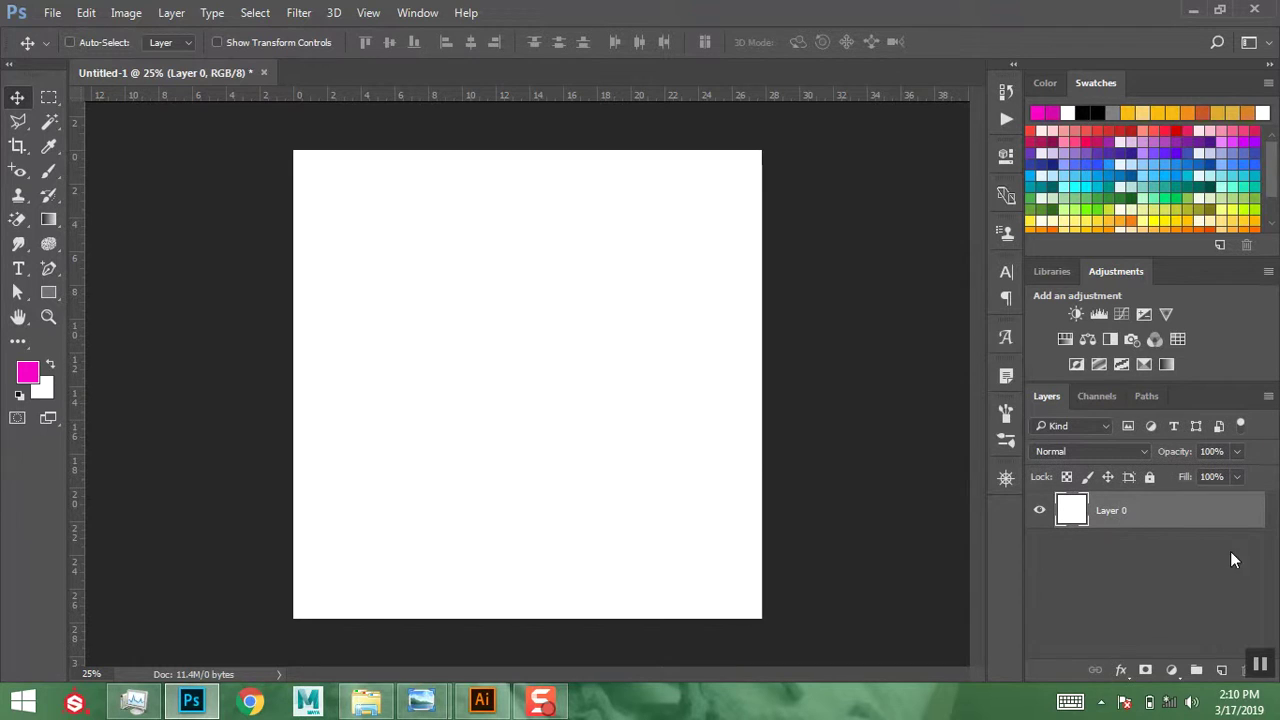
{"action": "left_click", "coordinate": [1123, 671]}
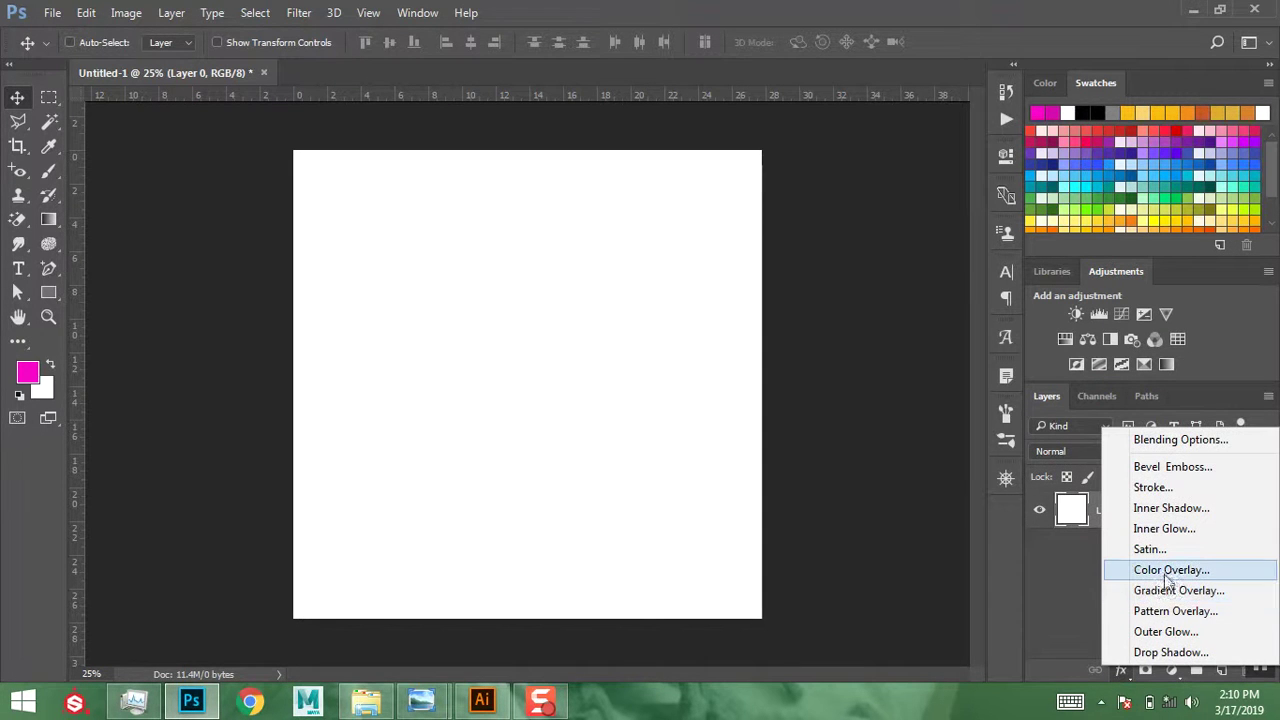
{"action": "left_click", "coordinate": [1166, 590]}
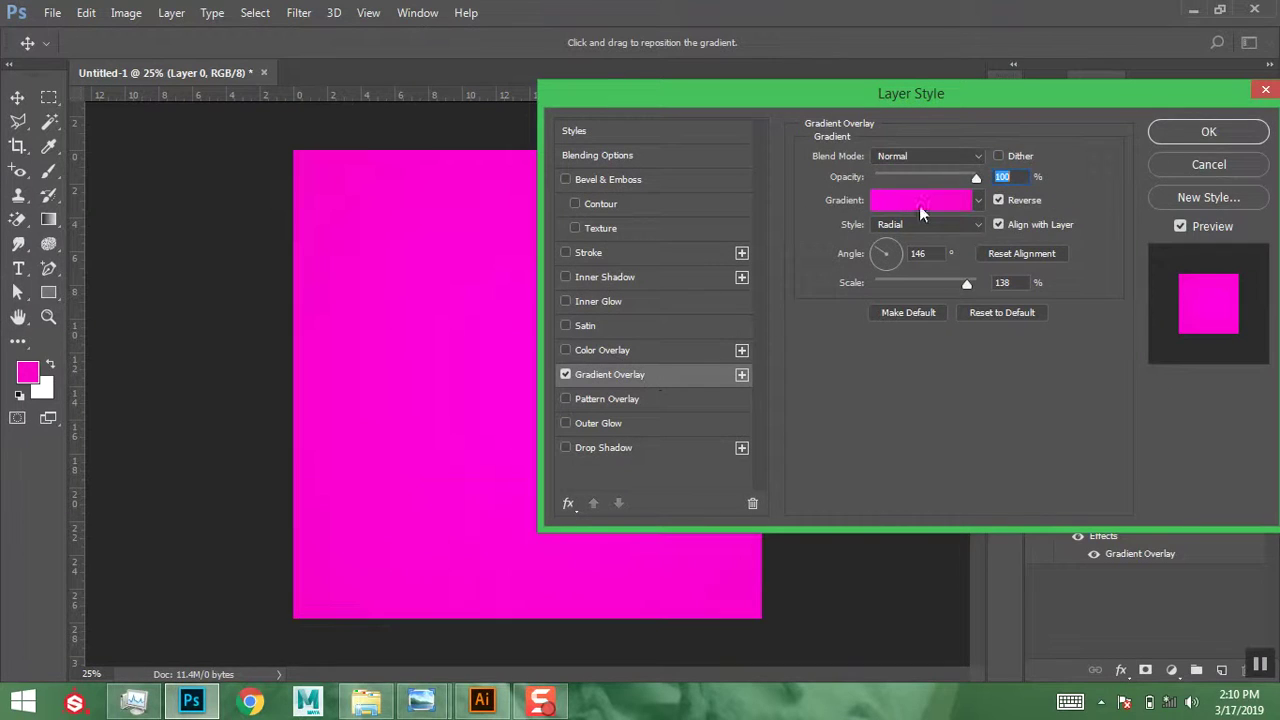
{"action": "left_click", "coordinate": [968, 204]}
{"action": "left_click", "coordinate": [918, 195]}
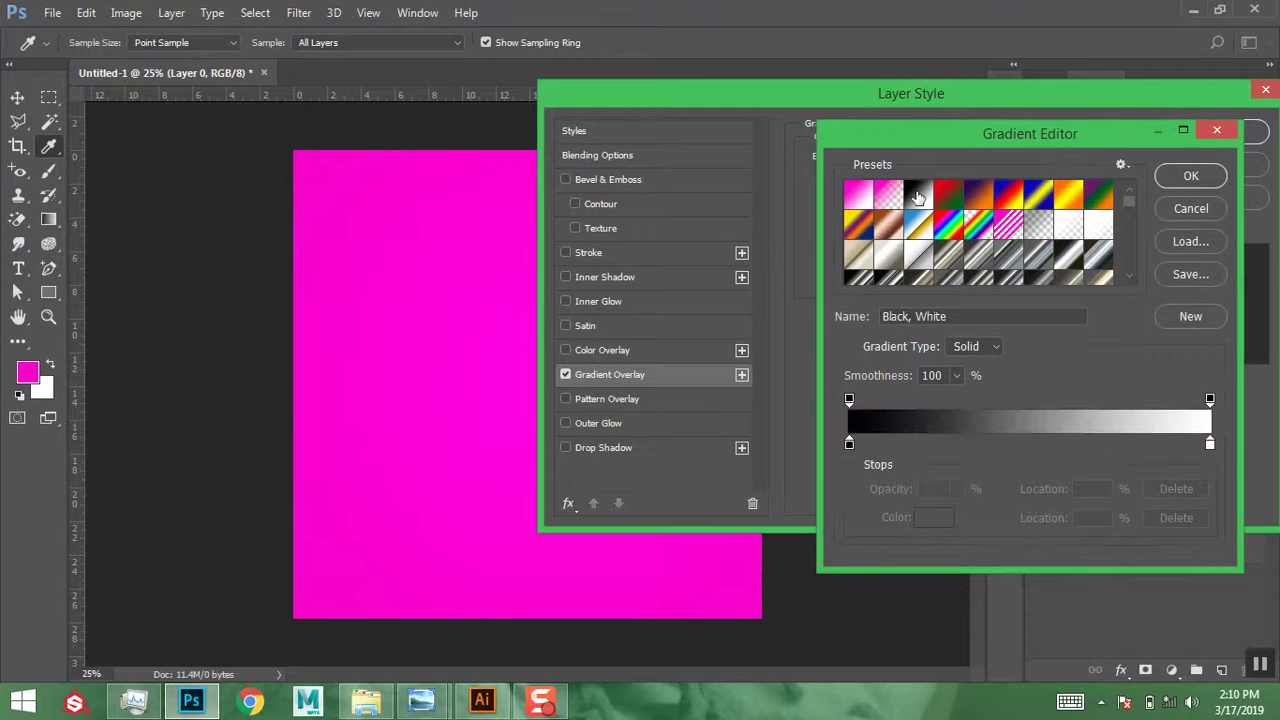
- Set the gradient's first stop to a near-black navy
{"action": "left_click", "coordinate": [849, 445]}
{"action": "left_click", "coordinate": [936, 518]}
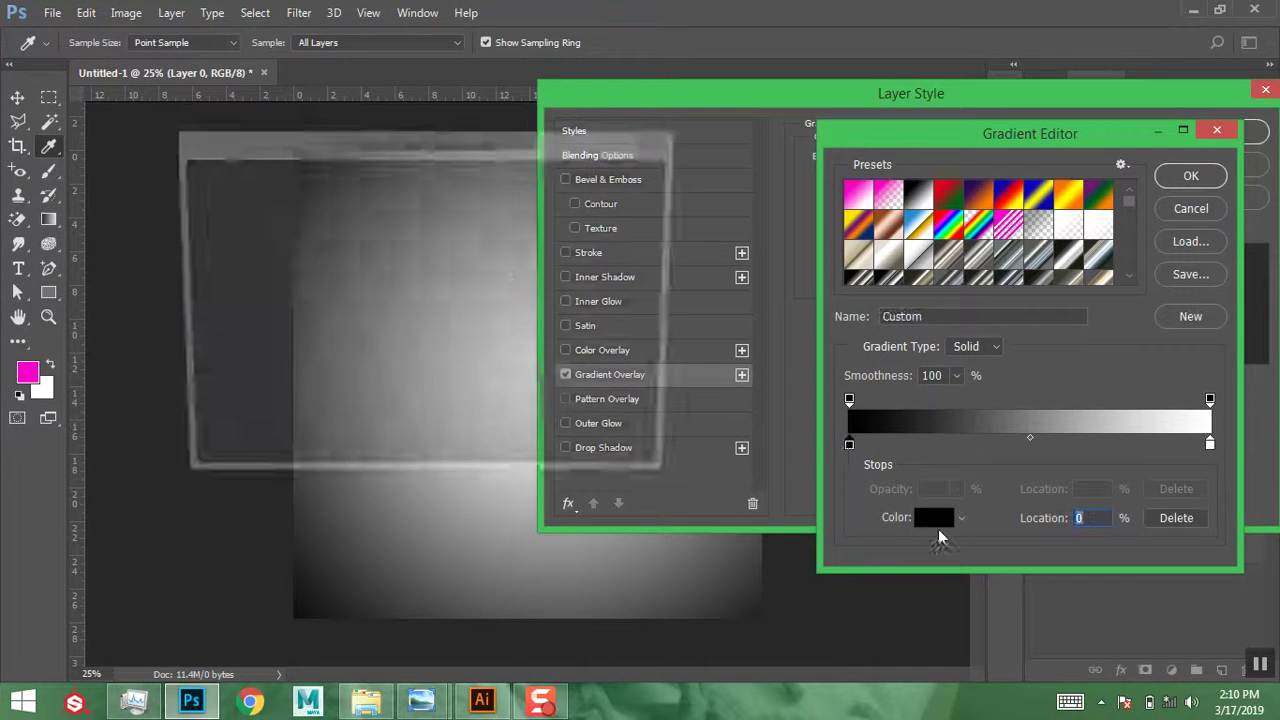
{"action": "left_click_drag", "start_coordinate": [410, 386], "coordinate": [419, 401]}
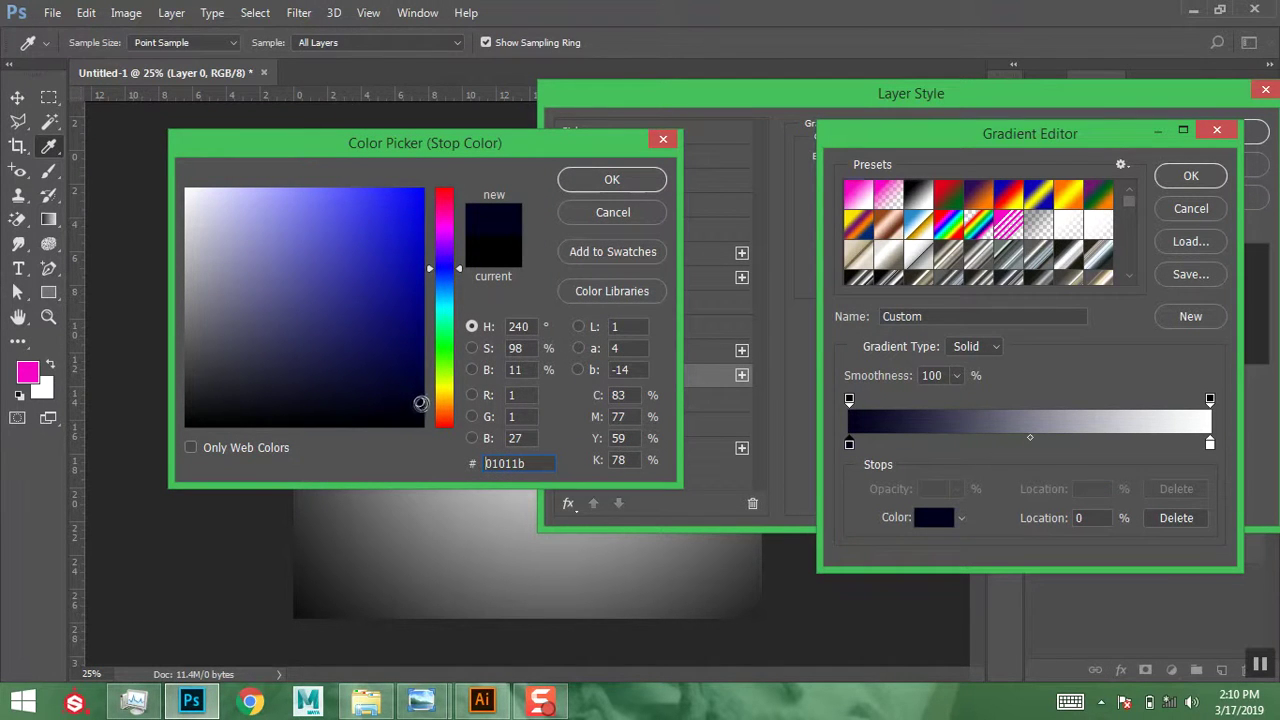
{"action": "left_click", "coordinate": [612, 179]}
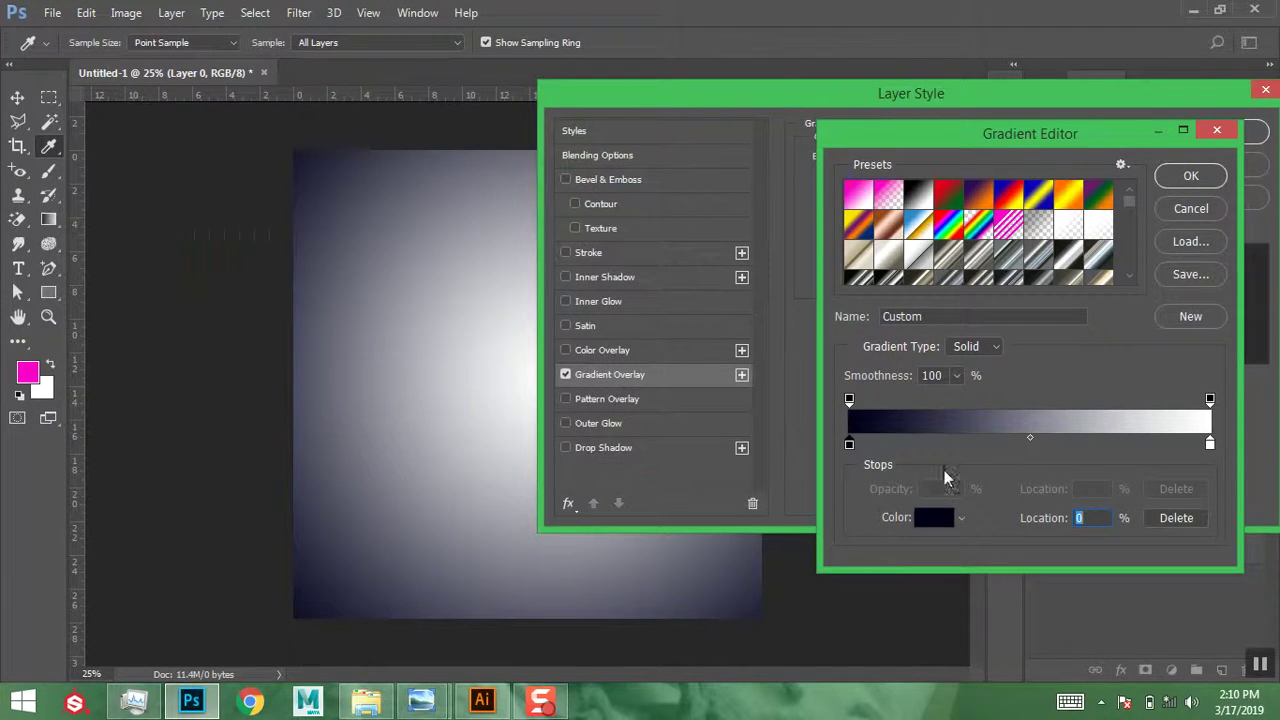
{"action": "left_click", "coordinate": [934, 517]}
{"action": "left_click_drag", "start_coordinate": [417, 408], "coordinate": [404, 420]}
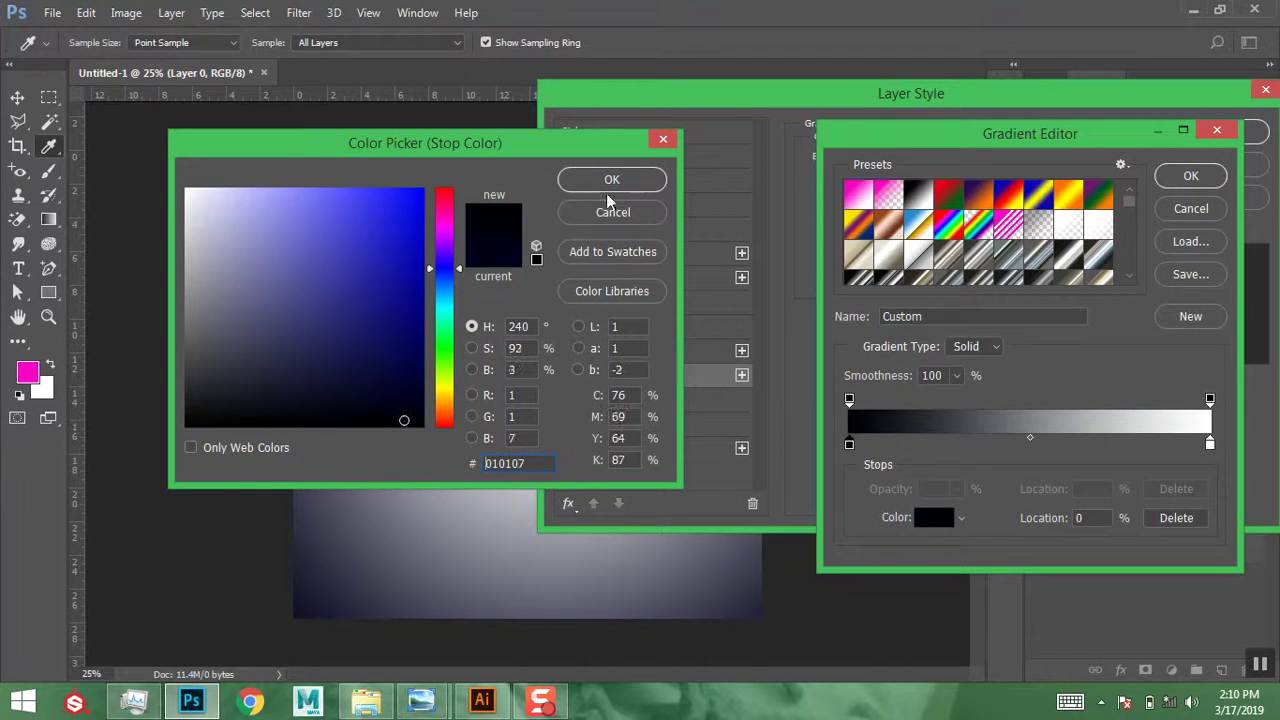
{"action": "left_click", "coordinate": [648, 178]}
- Set the second gradient stop to dark navy and apply the overlay
{"action": "left_click", "coordinate": [1210, 443]}
{"action": "left_click", "coordinate": [934, 517]}
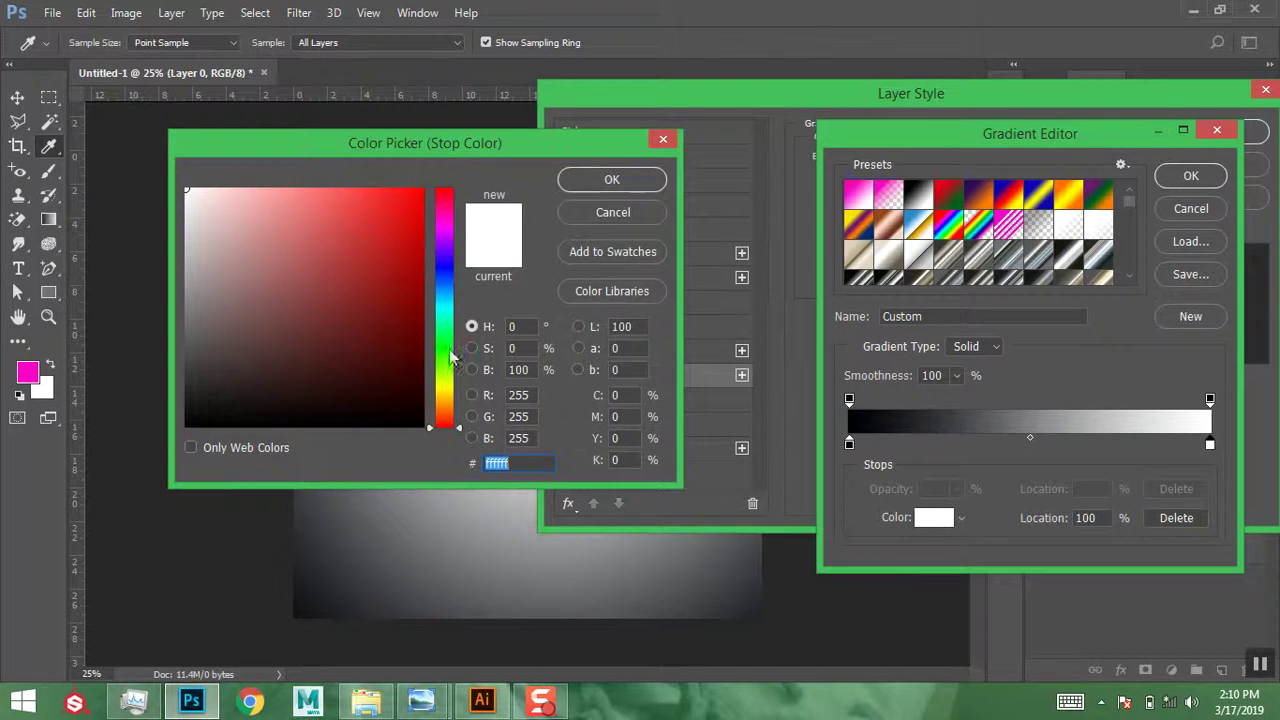
{"action": "left_click", "coordinate": [444, 272]}
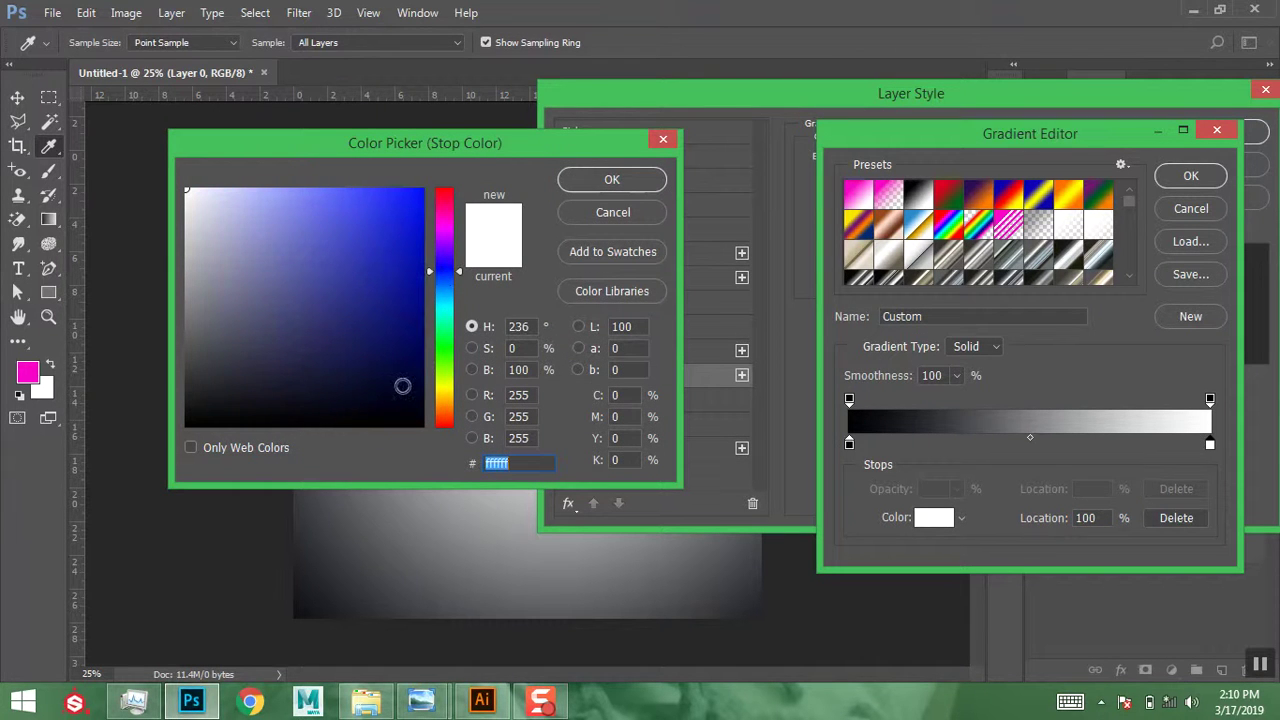
{"action": "left_click", "coordinate": [419, 407]}
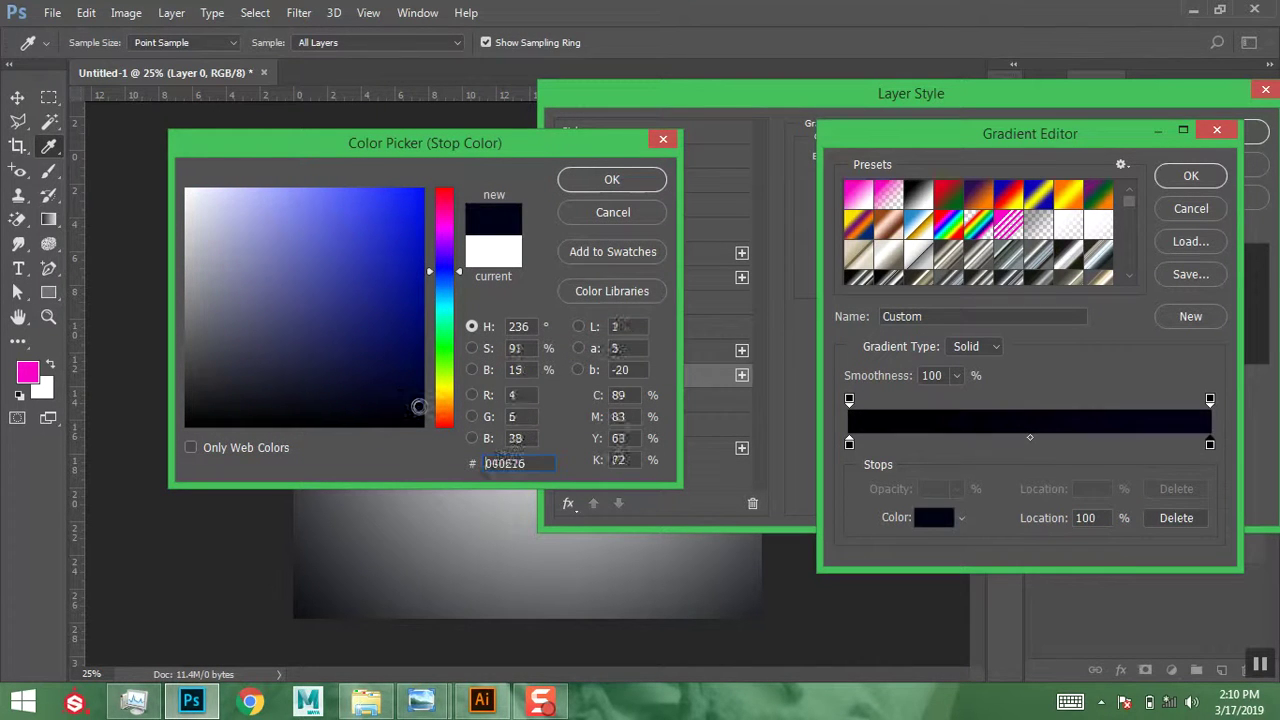
{"action": "left_click", "coordinate": [642, 178]}
{"action": "left_click", "coordinate": [1190, 177]}
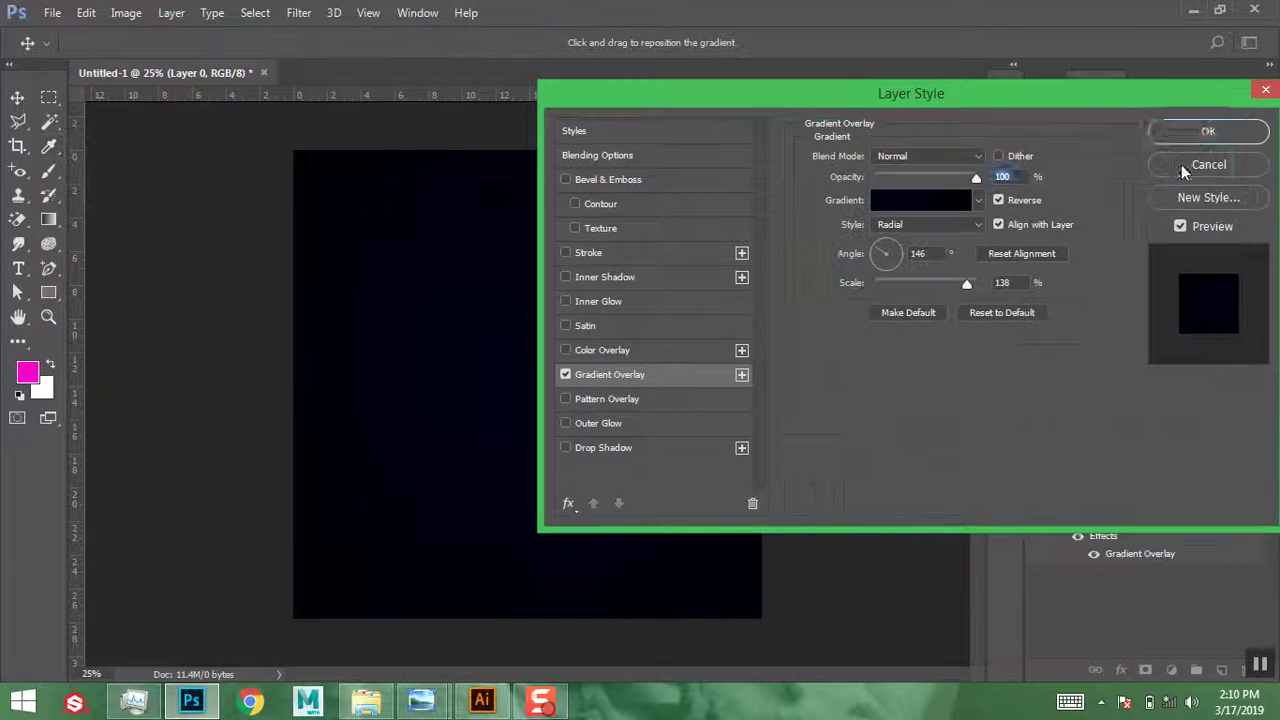
{"action": "left_click", "coordinate": [1215, 137]}
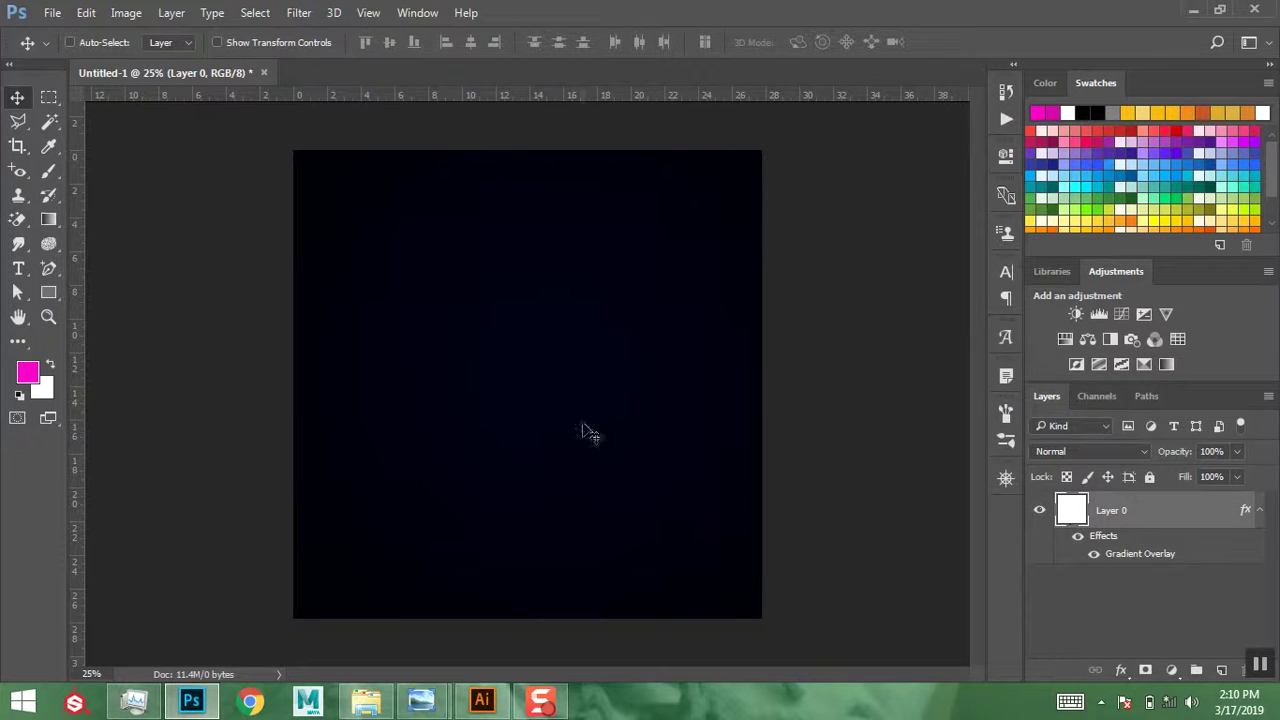
- Drag the Msl logo from Illustrator into Photoshop, enlarge it to about 121%, and place it left of centre
{"action": "left_click", "coordinate": [472, 700]}
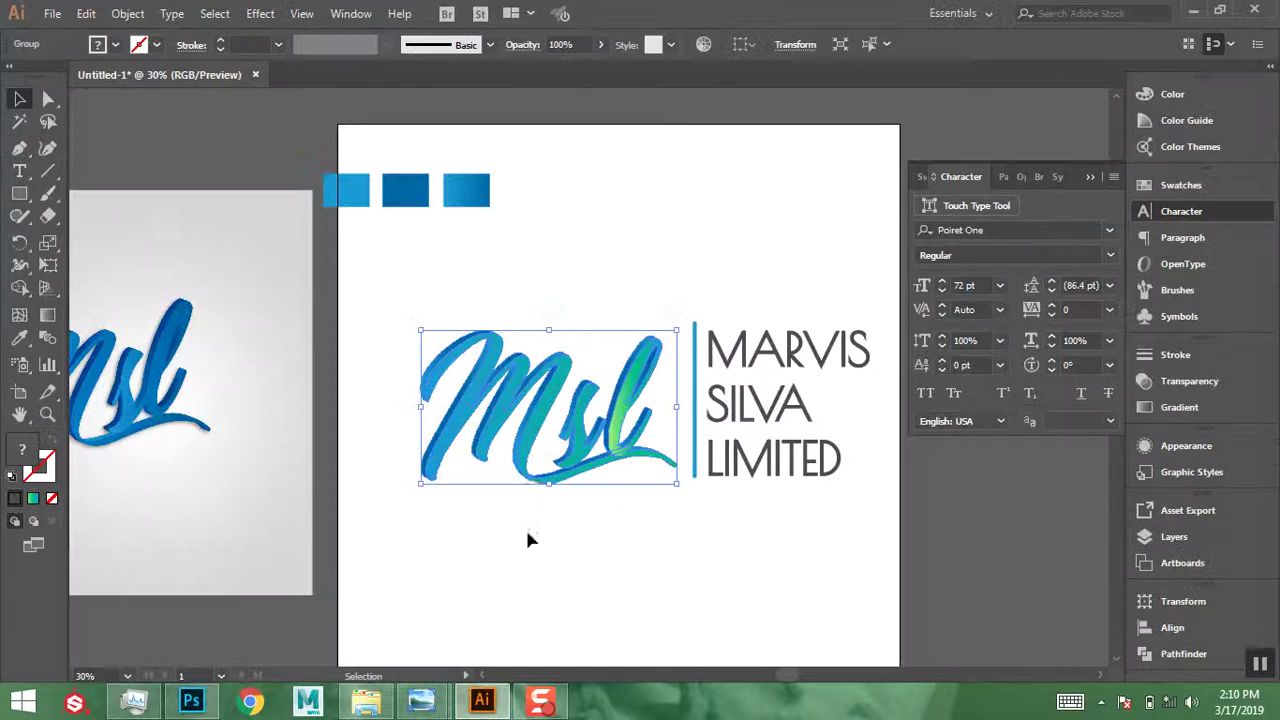
{"action": "left_click_drag", "start_coordinate": [423, 287], "coordinate": [393, 494]}
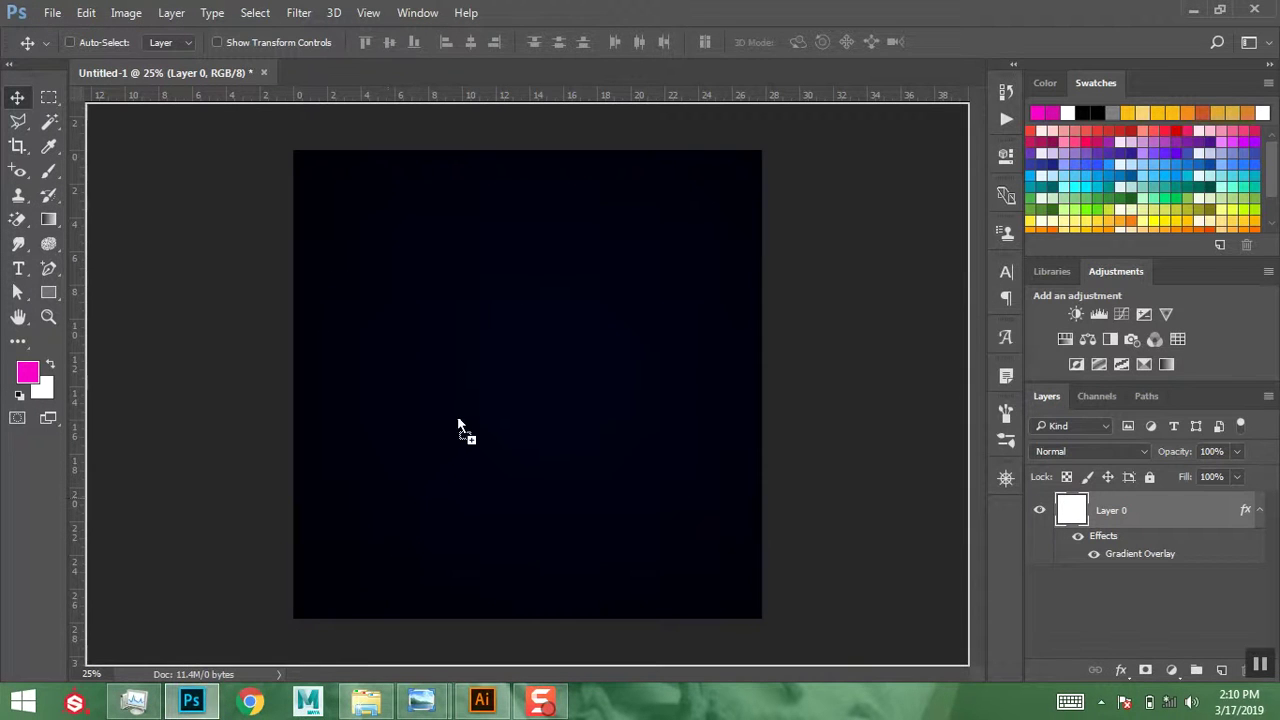
{"action": "left_click_drag", "start_coordinate": [479, 412], "coordinate": [478, 412]}
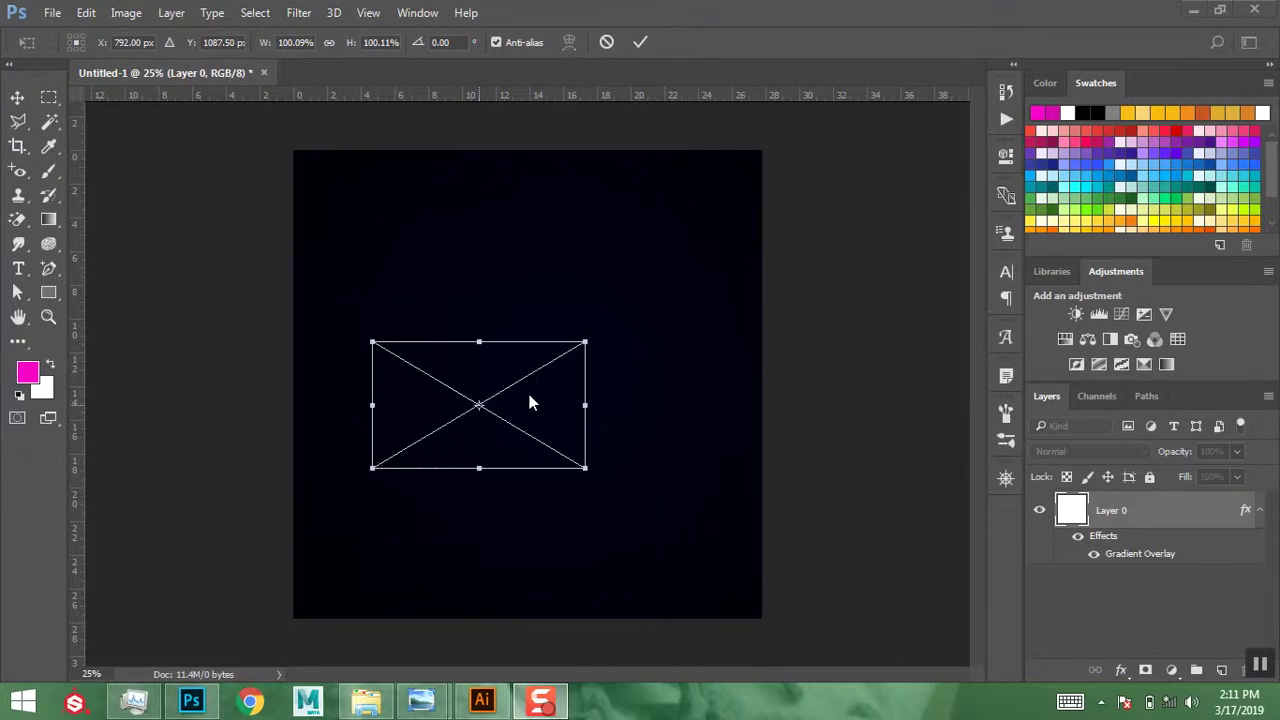
{"action": "left_click_drag", "start_coordinate": [585, 466], "coordinate": [597, 476]}
{"action": "left_click_drag", "start_coordinate": [559, 434], "coordinate": [547, 416]}
{"action": "key", "text": "Return"}
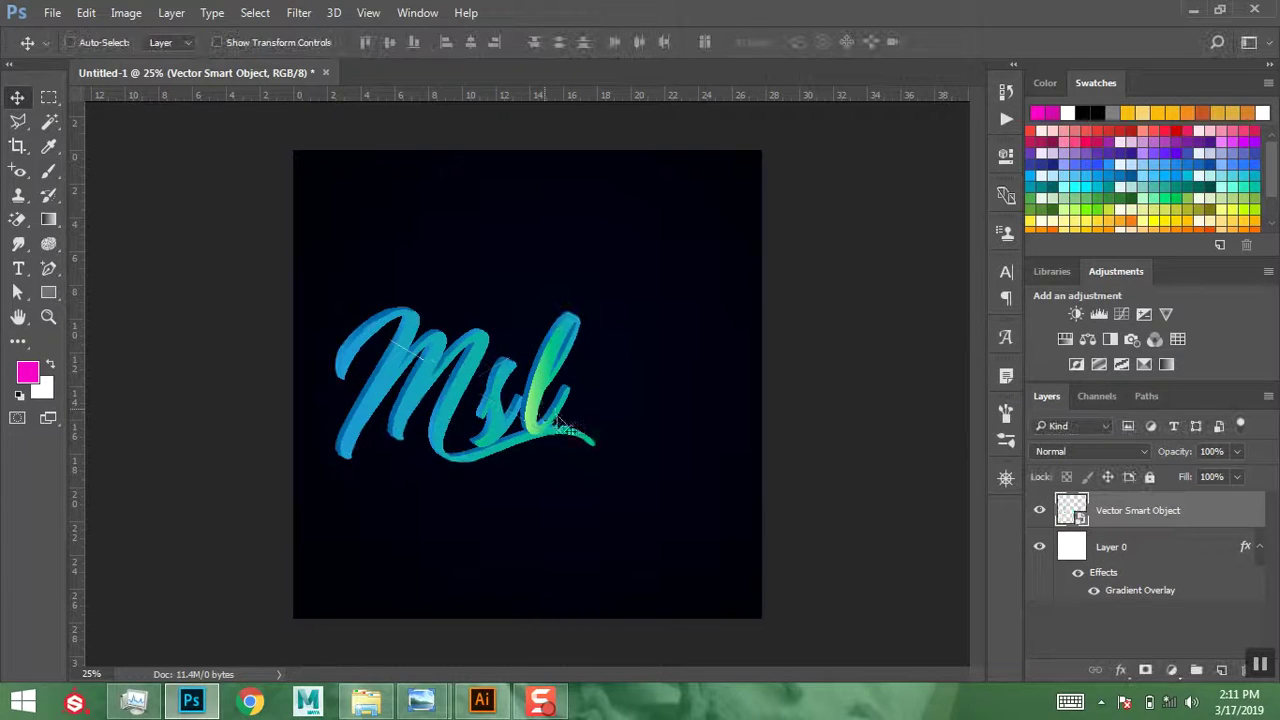
{"action": "left_click_drag", "start_coordinate": [527, 418], "coordinate": [527, 418]}
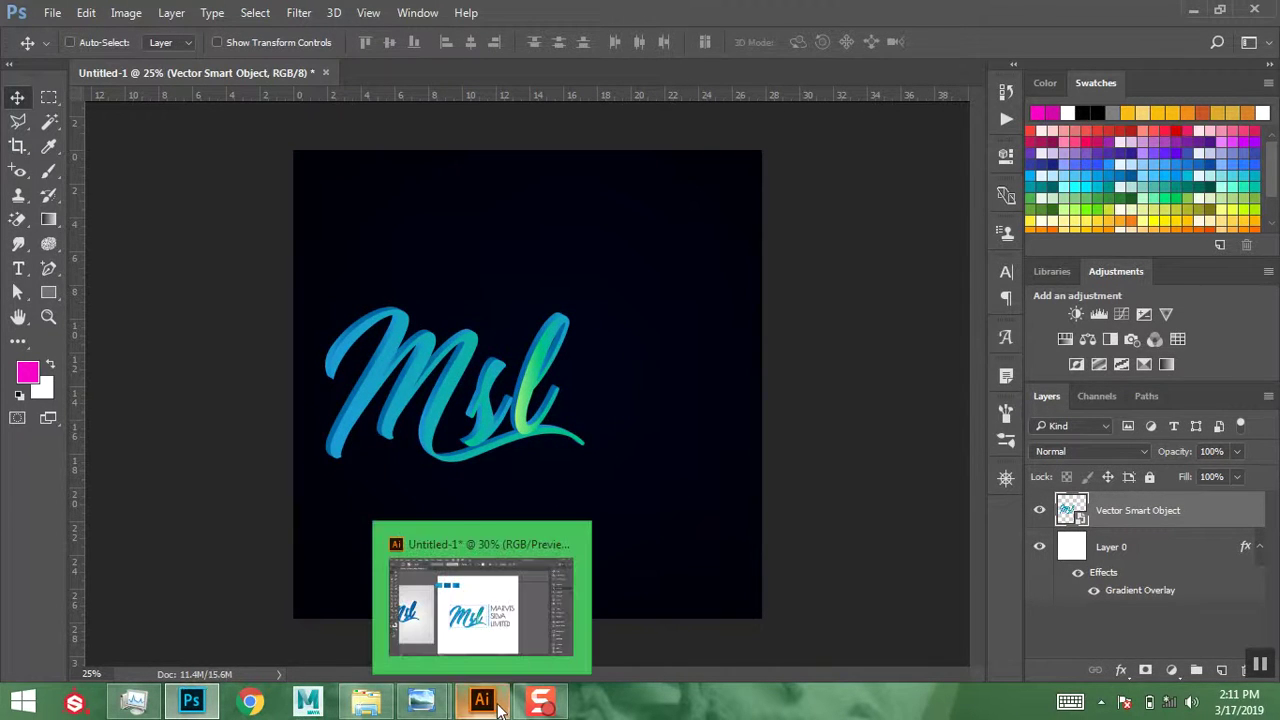
- Drag the divider and MARVIS SILVA LIMITED group from Illustrator and place it right of the logo
{"action": "left_click", "coordinate": [497, 708]}
{"action": "left_click_drag", "start_coordinate": [686, 287], "coordinate": [752, 466]}
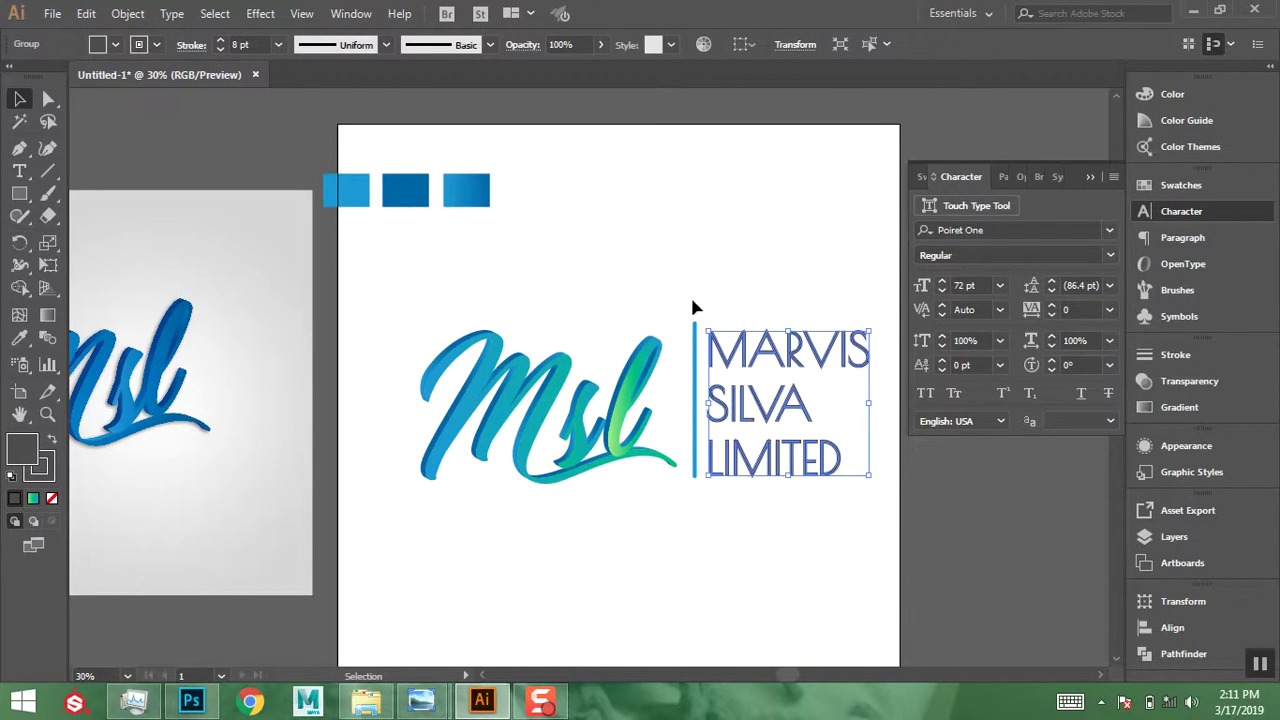
{"action": "left_click", "coordinate": [786, 385]}
{"action": "left_click_drag", "start_coordinate": [686, 296], "coordinate": [768, 378]}
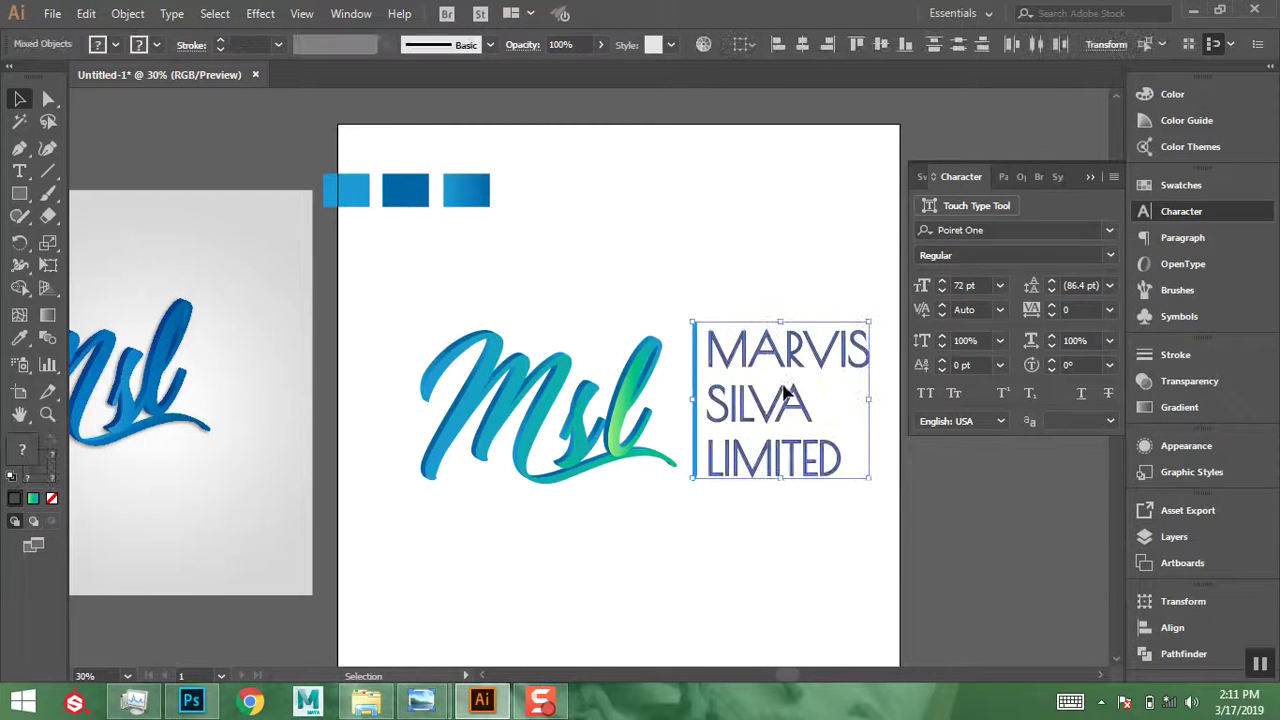
{"action": "left_click_drag", "start_coordinate": [652, 514], "coordinate": [620, 397]}
{"action": "left_click", "coordinate": [694, 282]}
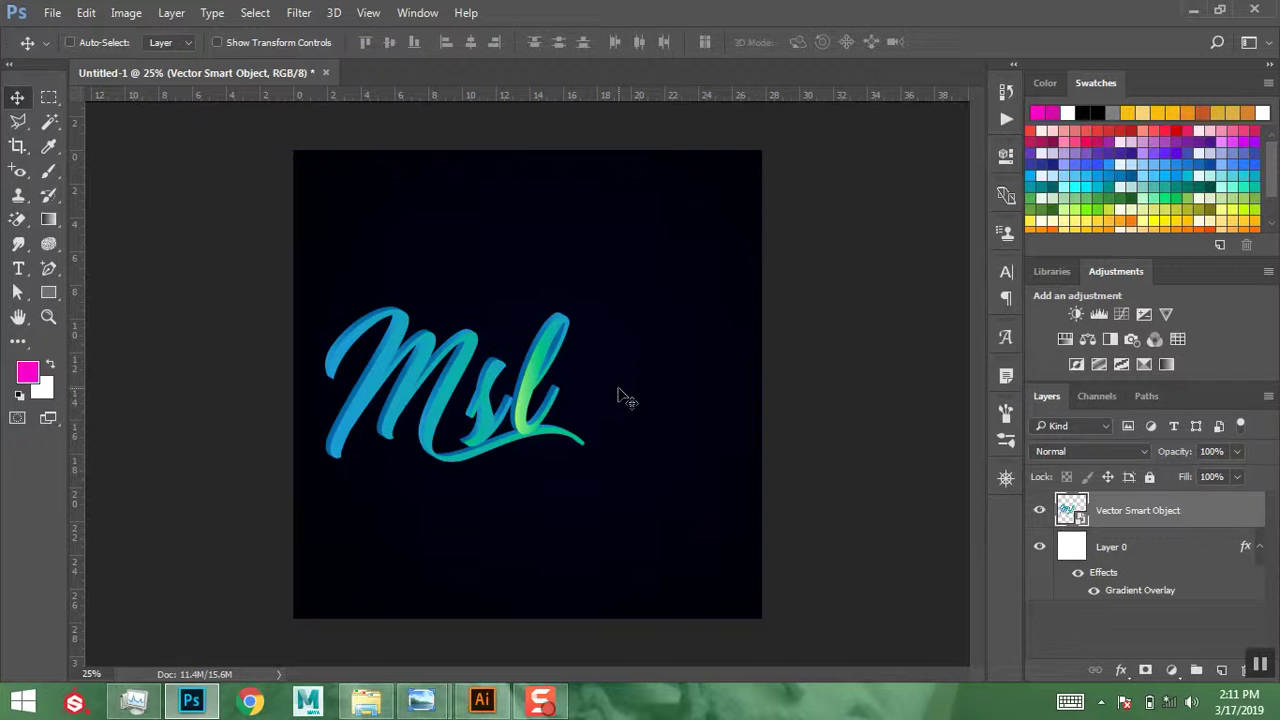
{"action": "left_click_drag", "start_coordinate": [620, 397], "coordinate": [619, 390]}
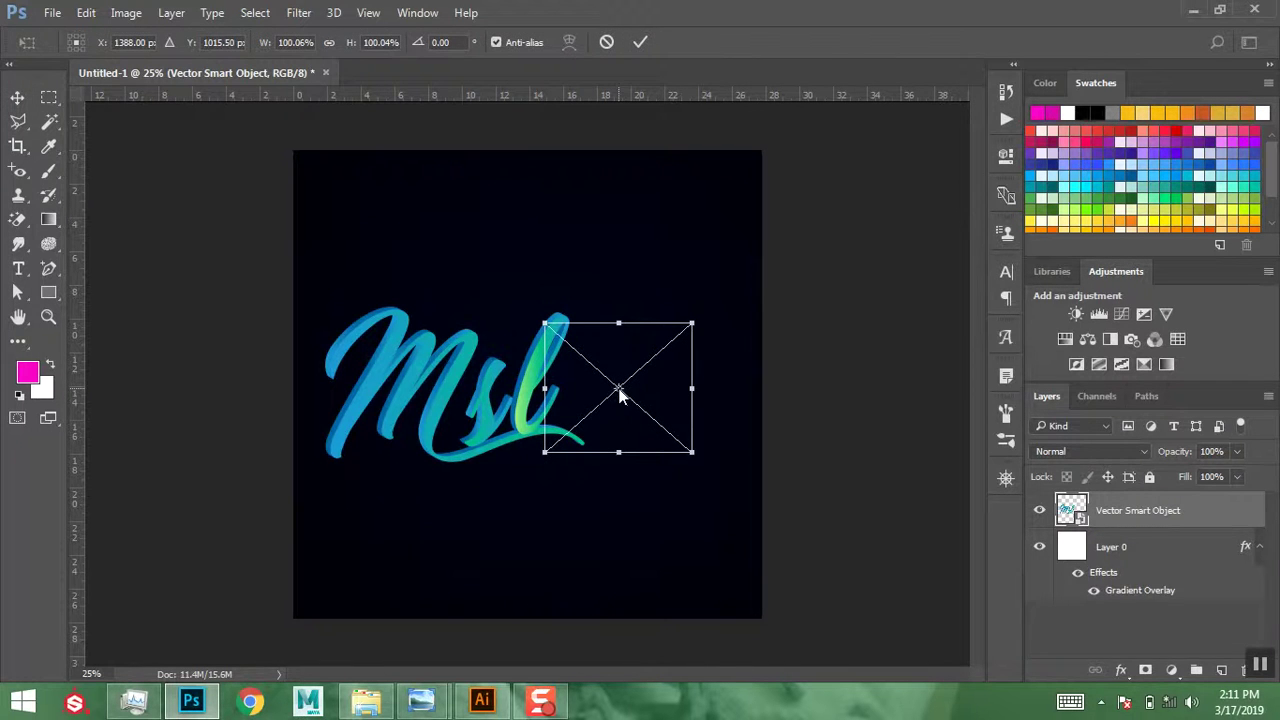
{"action": "left_click_drag", "start_coordinate": [668, 401], "coordinate": [693, 400]}
{"action": "left_click_drag", "start_coordinate": [722, 357], "coordinate": [722, 345]}
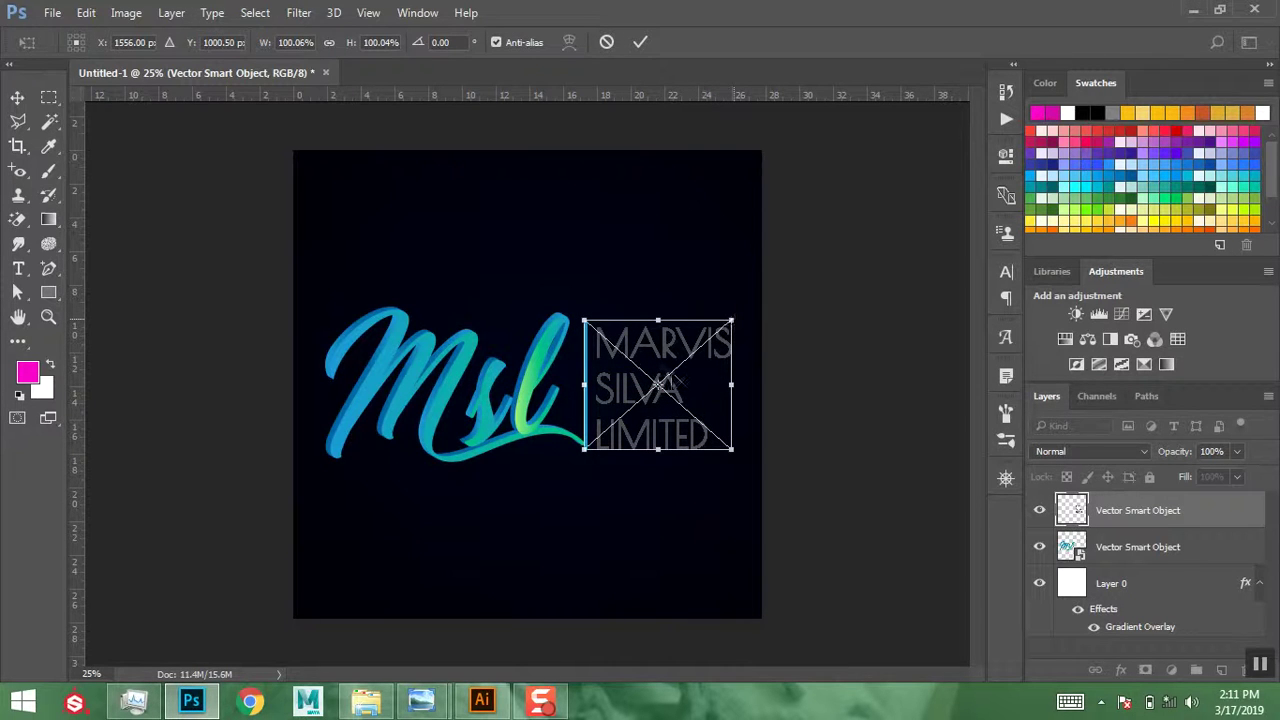
{"action": "key", "text": "Return"}
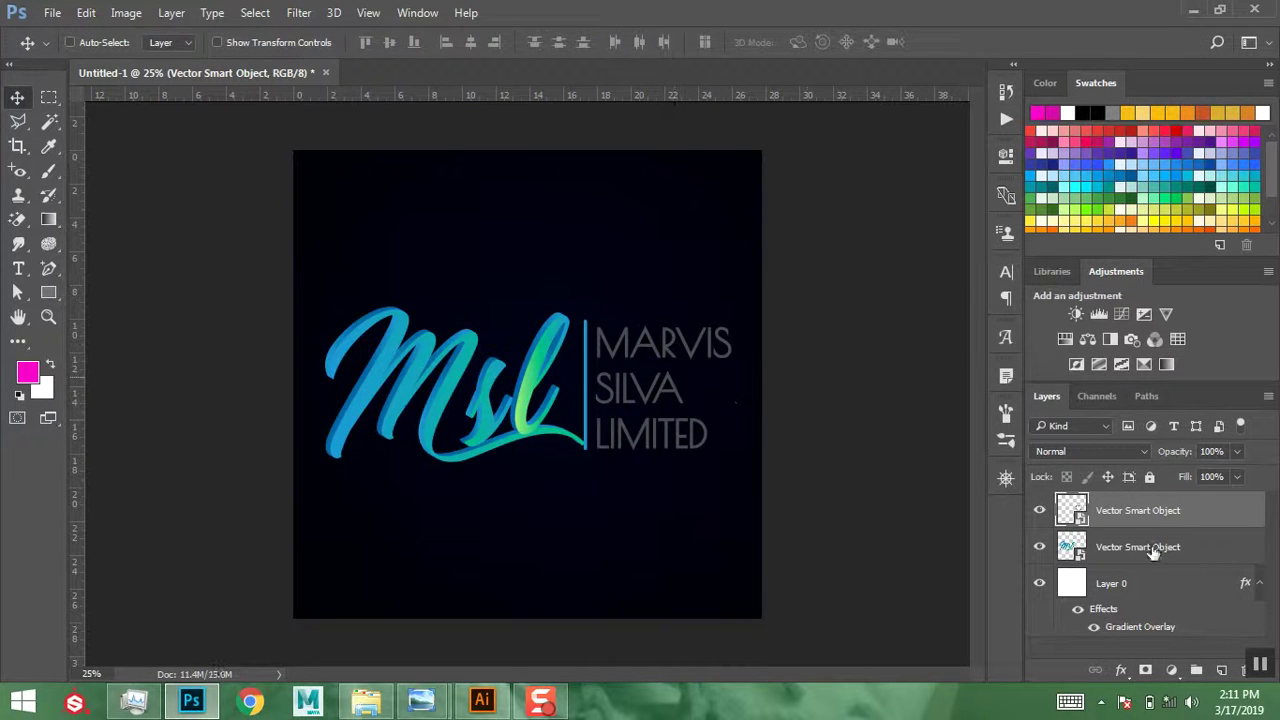
- Shrink the Msl logo slightly and move it right toward the divider
{"action": "left_click", "coordinate": [1153, 550]}
{"action": "key", "text": "ctrl+t"}
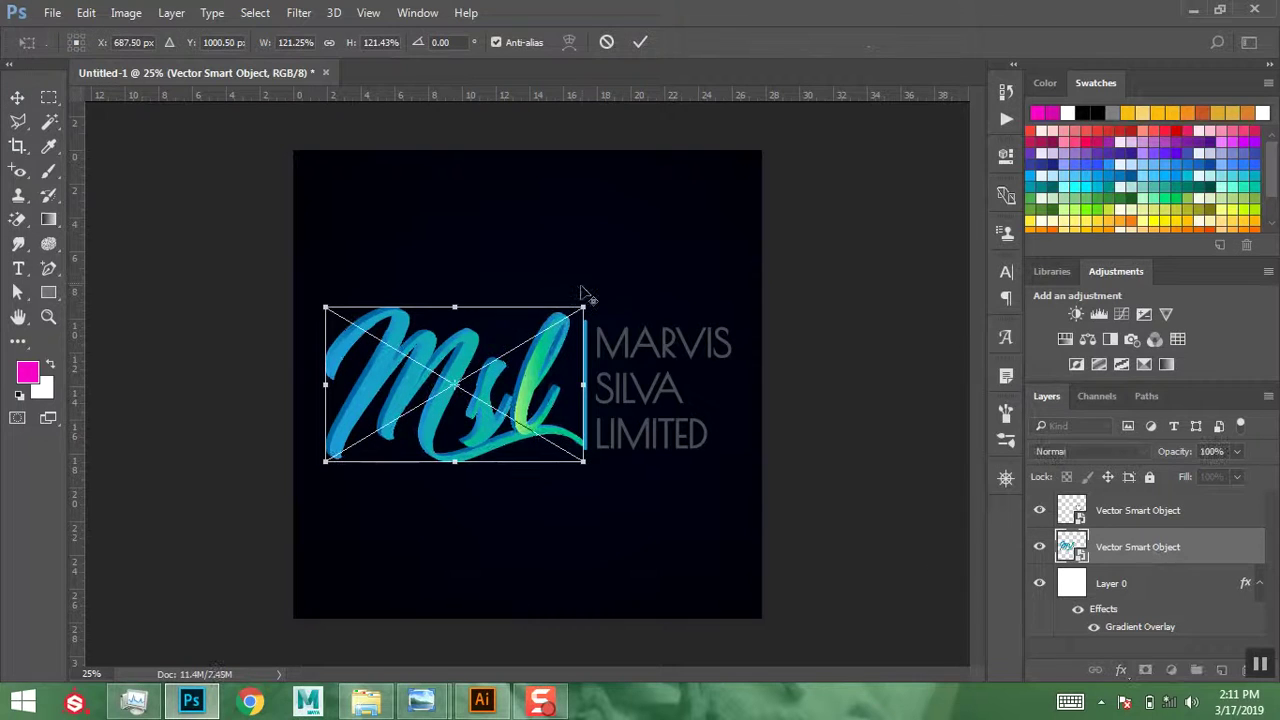
{"action": "mouse_move", "coordinate": [579, 304]}
{"action": "left_mouse_down"}
{"action": "mouse_move", "coordinate": [562, 302]}
{"action": "mouse_move", "coordinate": [560, 316]}
{"action": "left_mouse_up"}
{"action": "key", "text": "Return"}
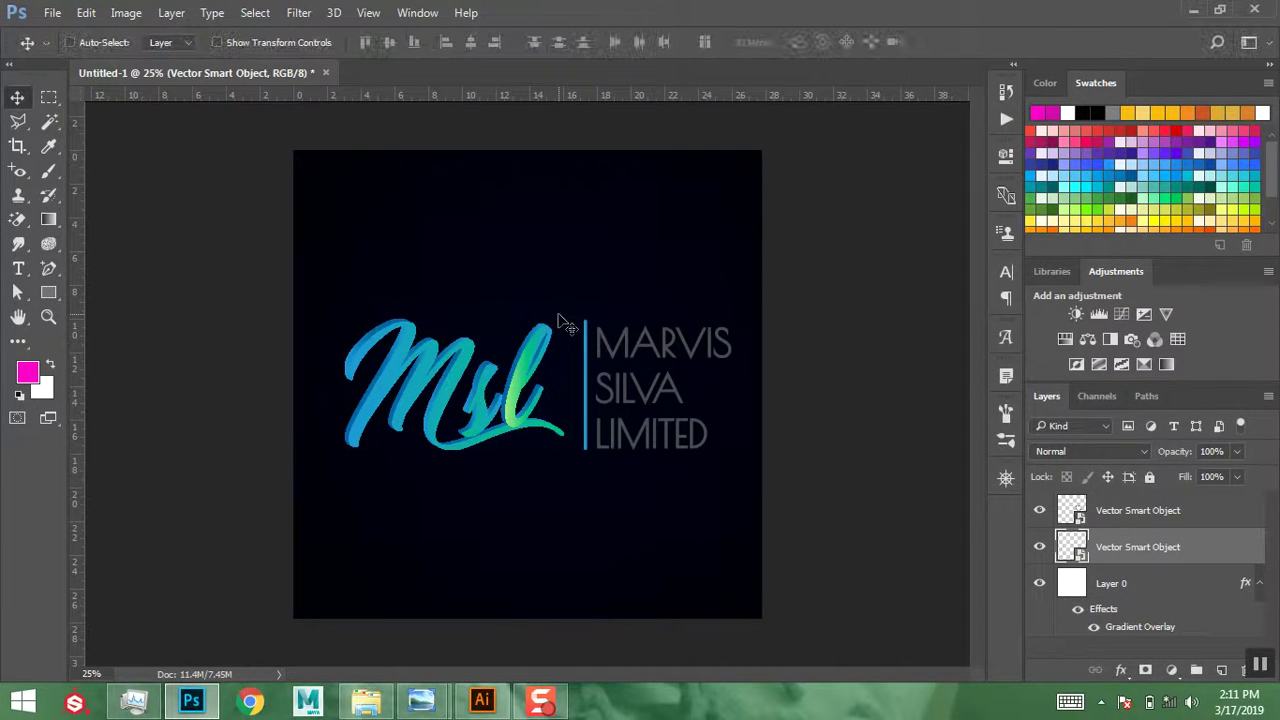
{"action": "left_click_drag", "start_coordinate": [515, 400], "coordinate": [562, 366]}
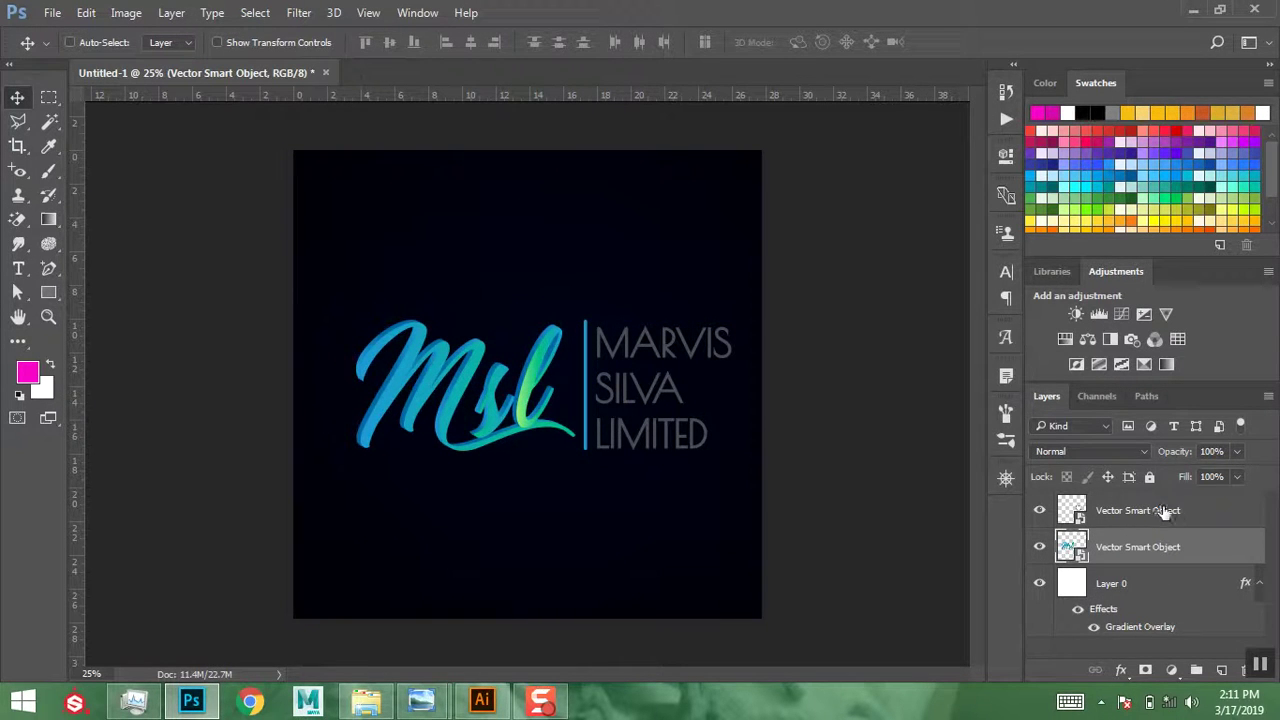
- Make the divider and MARVIS SILVA LIMITED text white with a Color Overlay
{"action": "left_click", "coordinate": [1160, 511]}
{"action": "left_click", "coordinate": [1121, 670]}
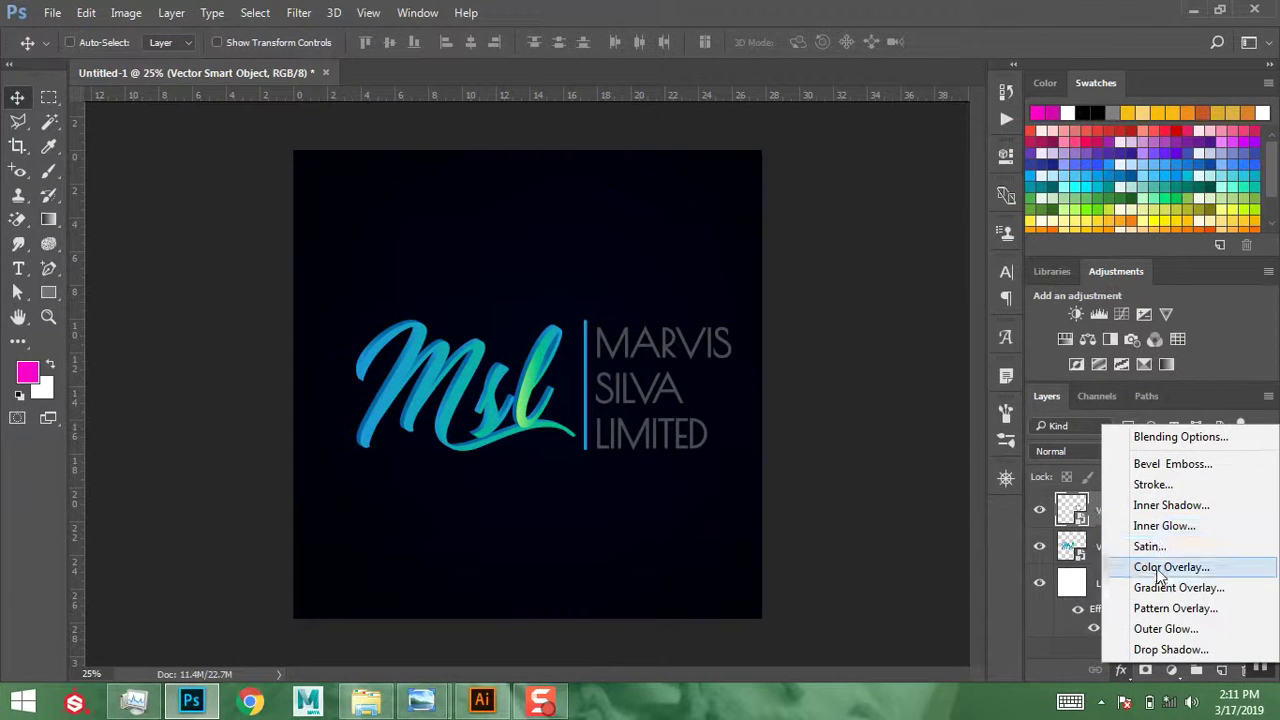
{"action": "left_click", "coordinate": [1160, 567]}
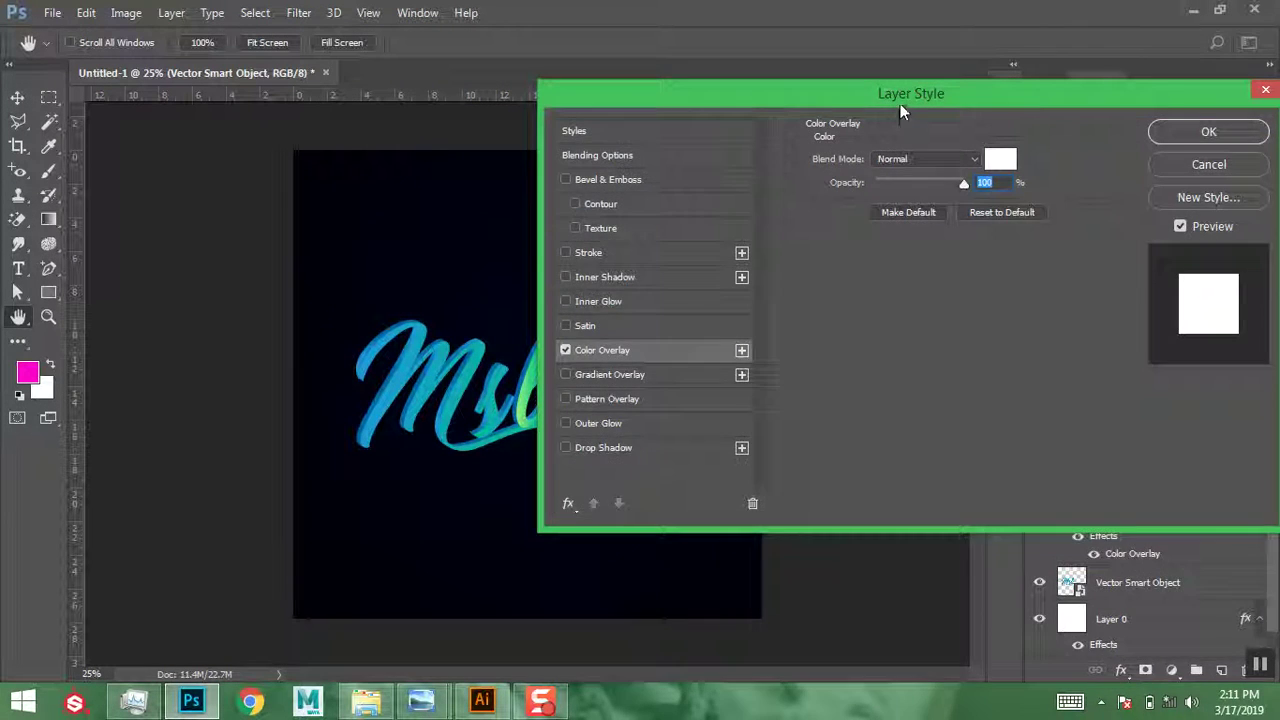
{"action": "left_click_drag", "start_coordinate": [900, 110], "coordinate": [908, 309]}
{"action": "left_click", "coordinate": [1187, 339]}
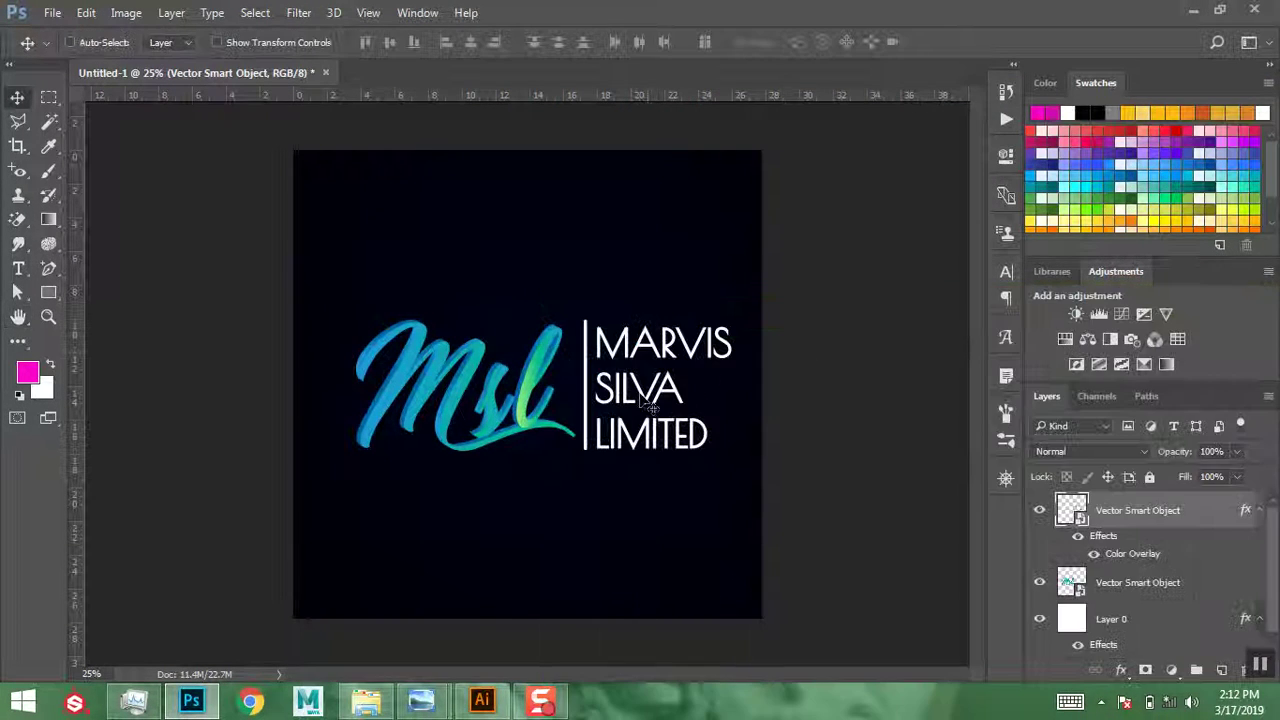